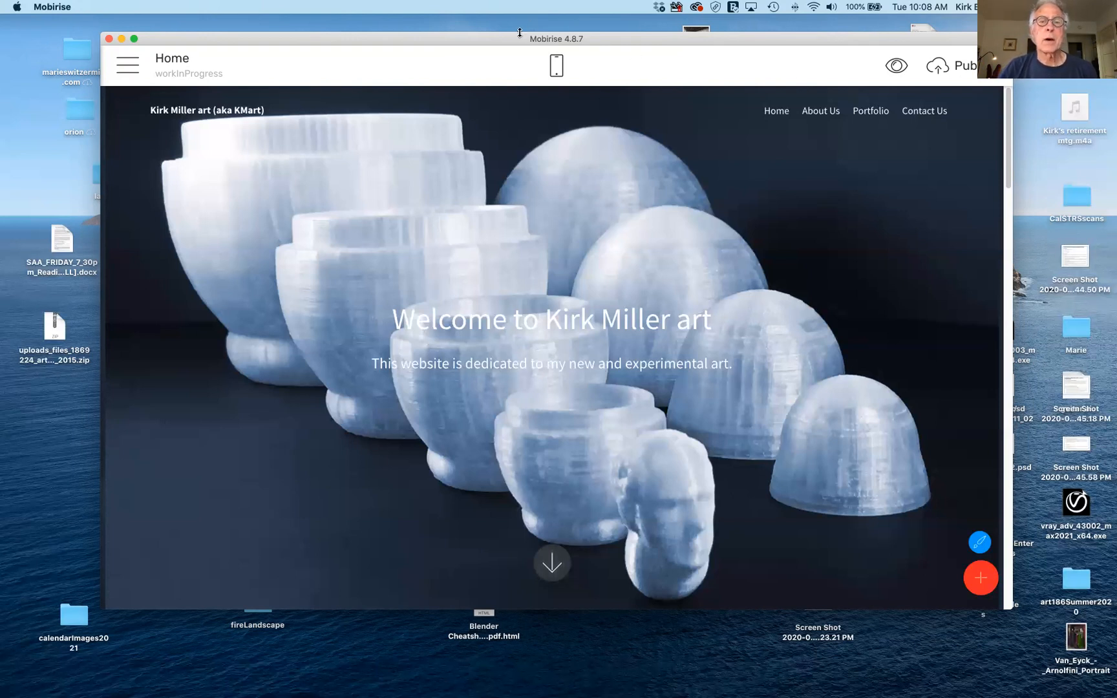
Open the Extensions store, which lists paid themes like TravelM4 and OrganicAMP at $49.
drag(518, 39, 515, 38)
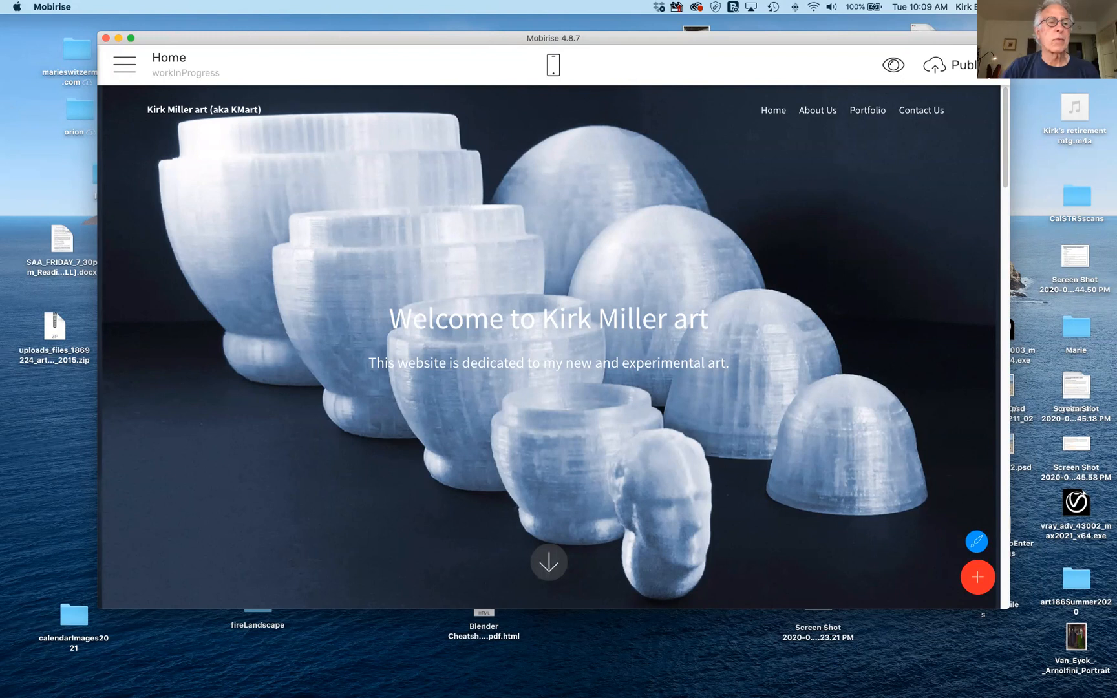
click(124, 65)
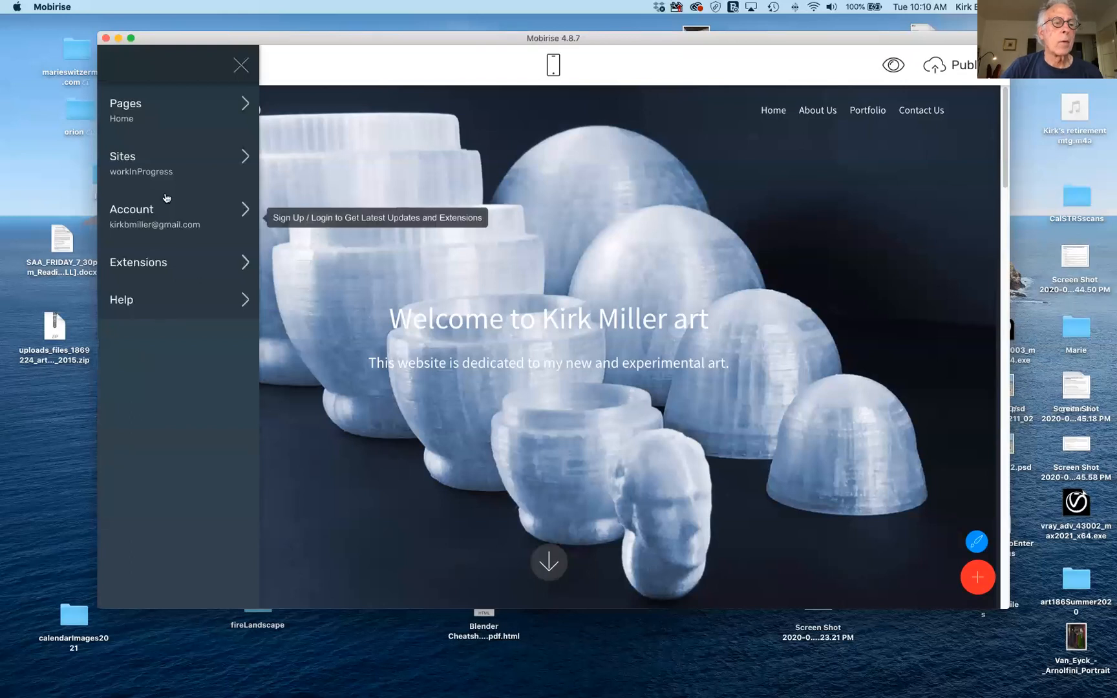
click(198, 218)
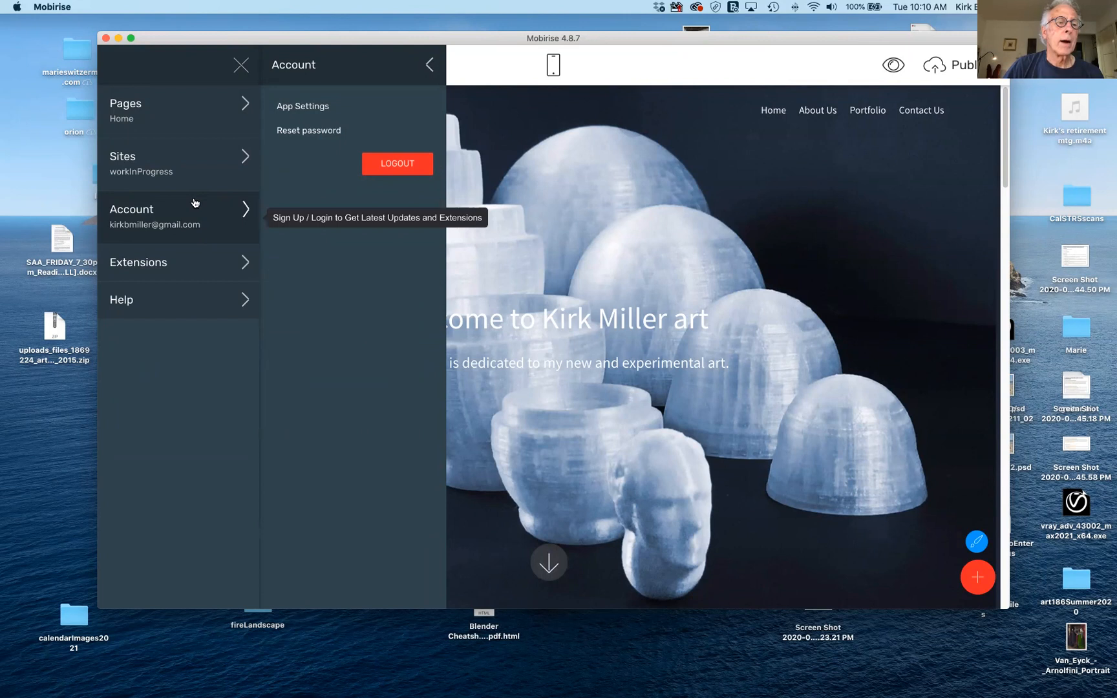
click(186, 267)
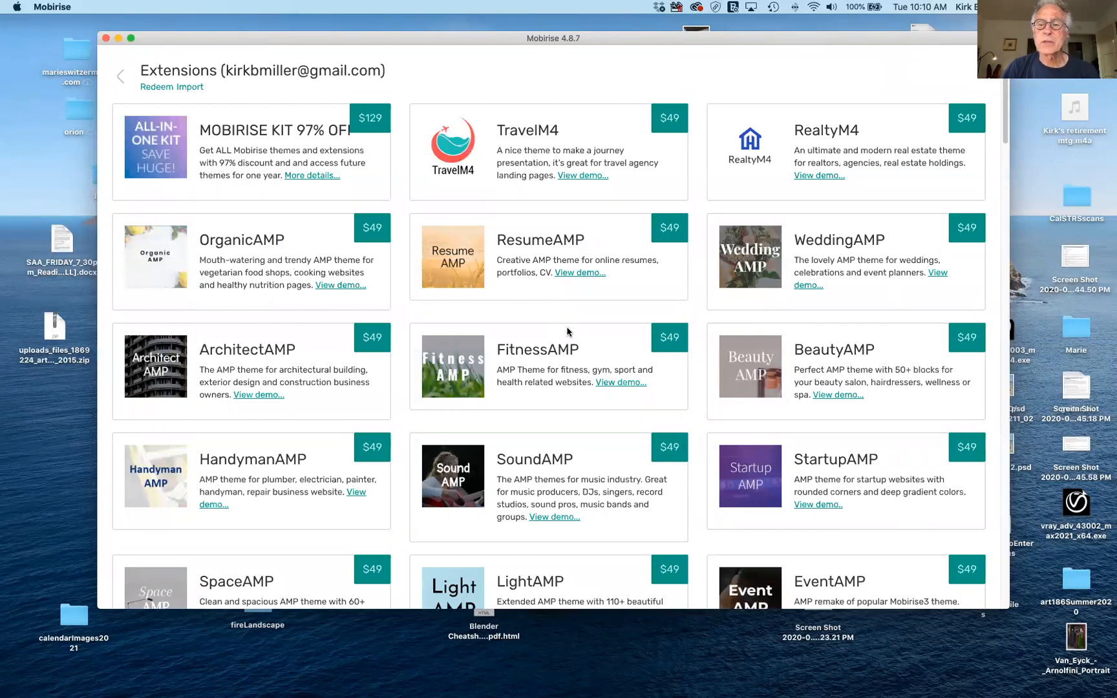
scroll(568, 332, down, 5)
scroll(567, 331, up, 2)
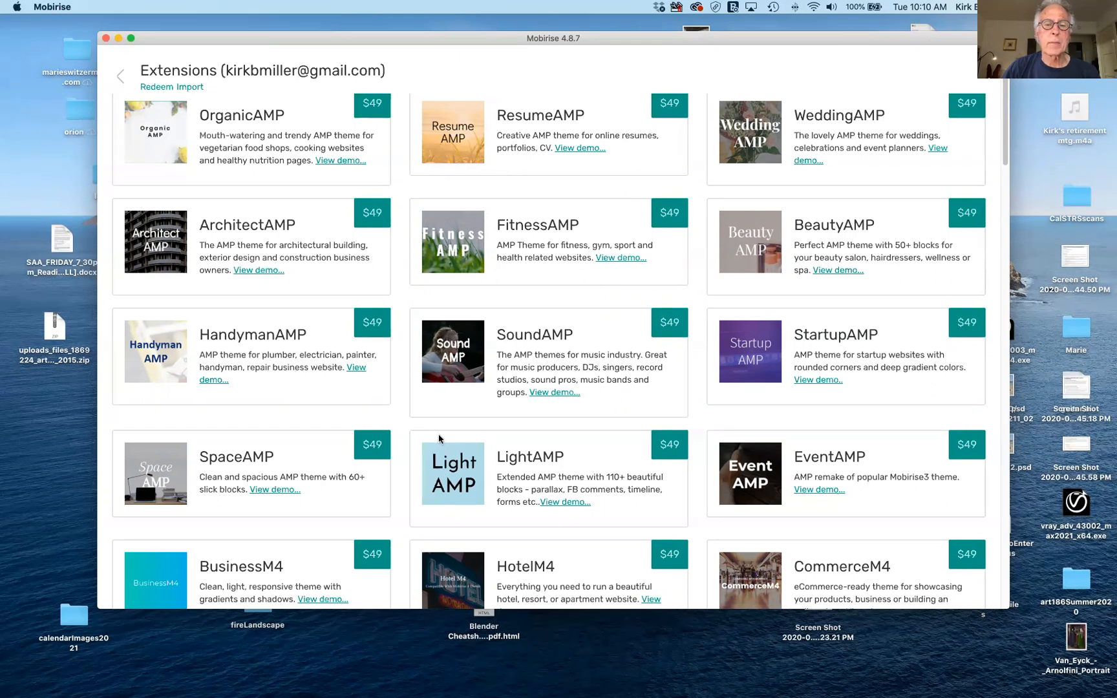
scroll(561, 397, down, 5)
scroll(561, 398, down, 3)
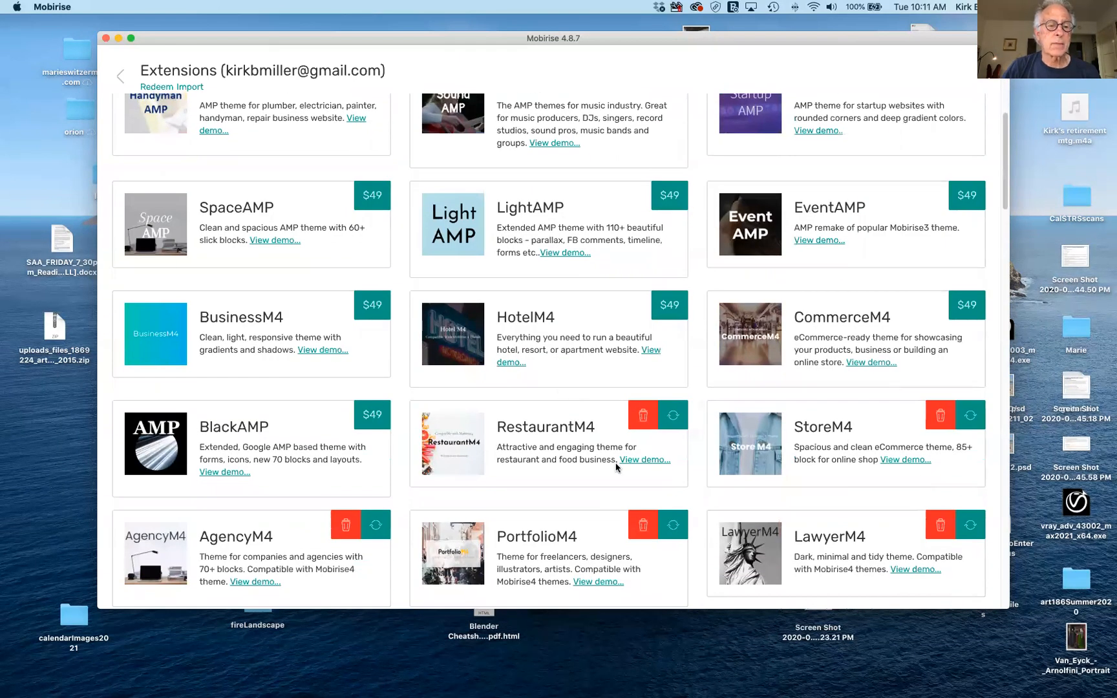
scroll(616, 467, down, 8)
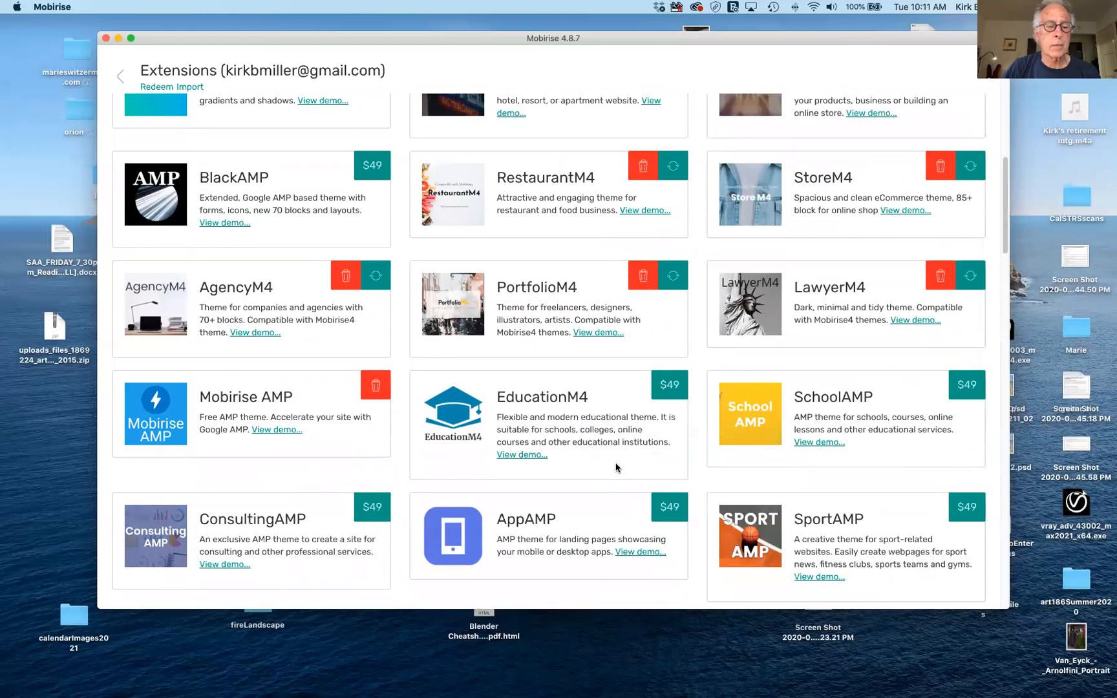
scroll(616, 467, down, 6)
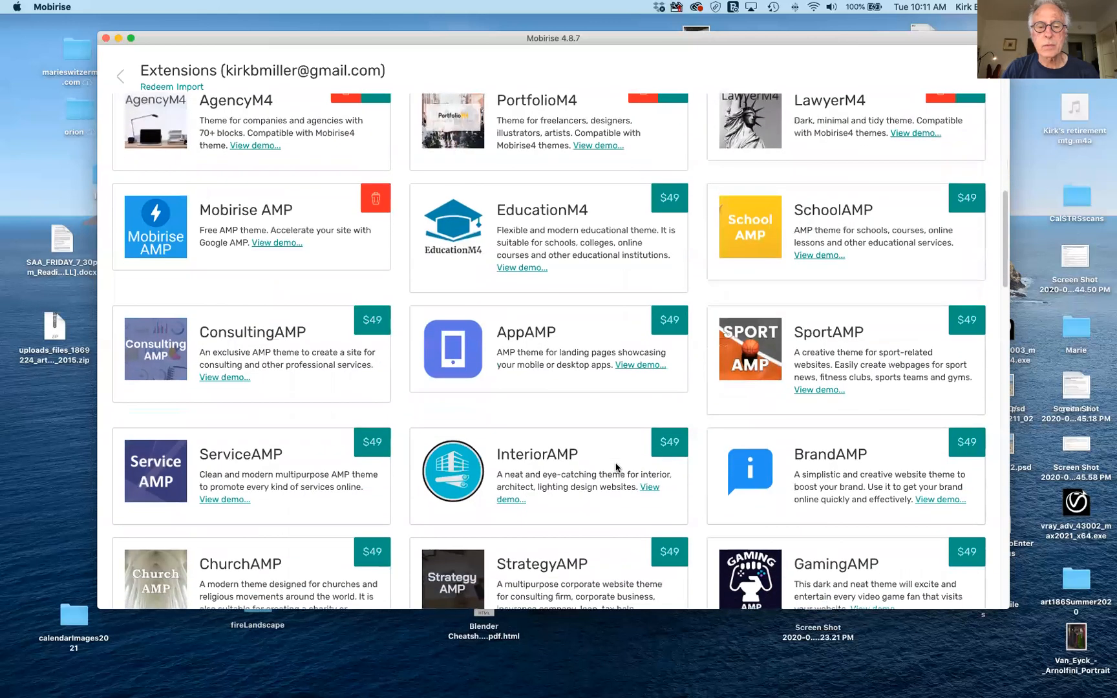
scroll(616, 467, down, 6)
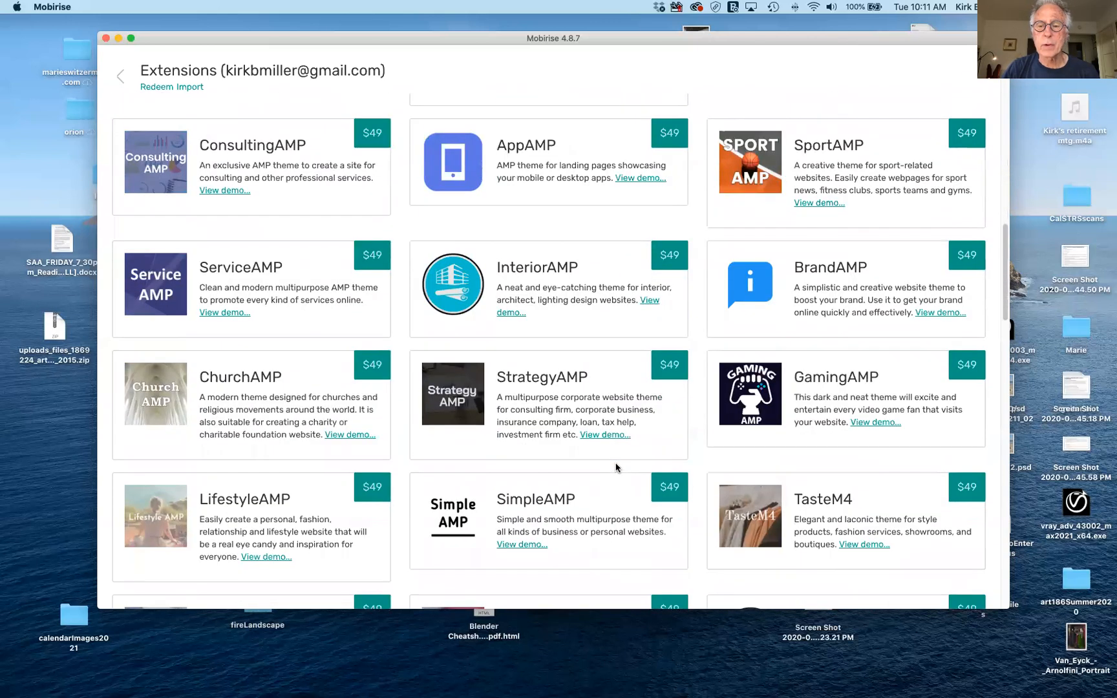
scroll(616, 466, down, 6)
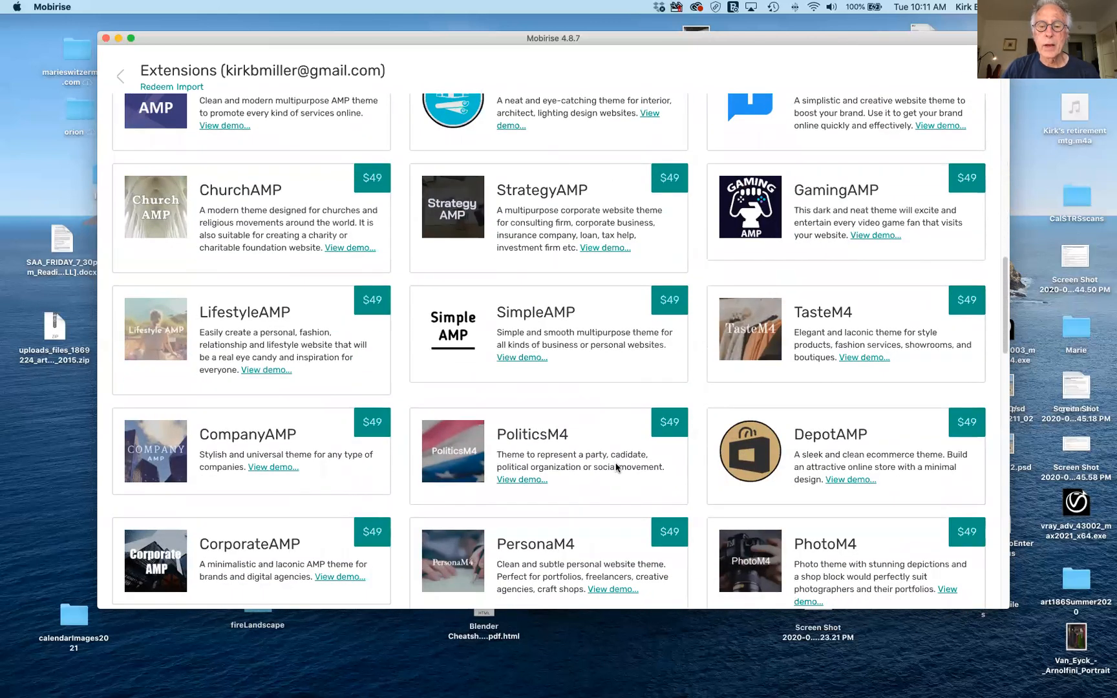
scroll(617, 467, down, 8)
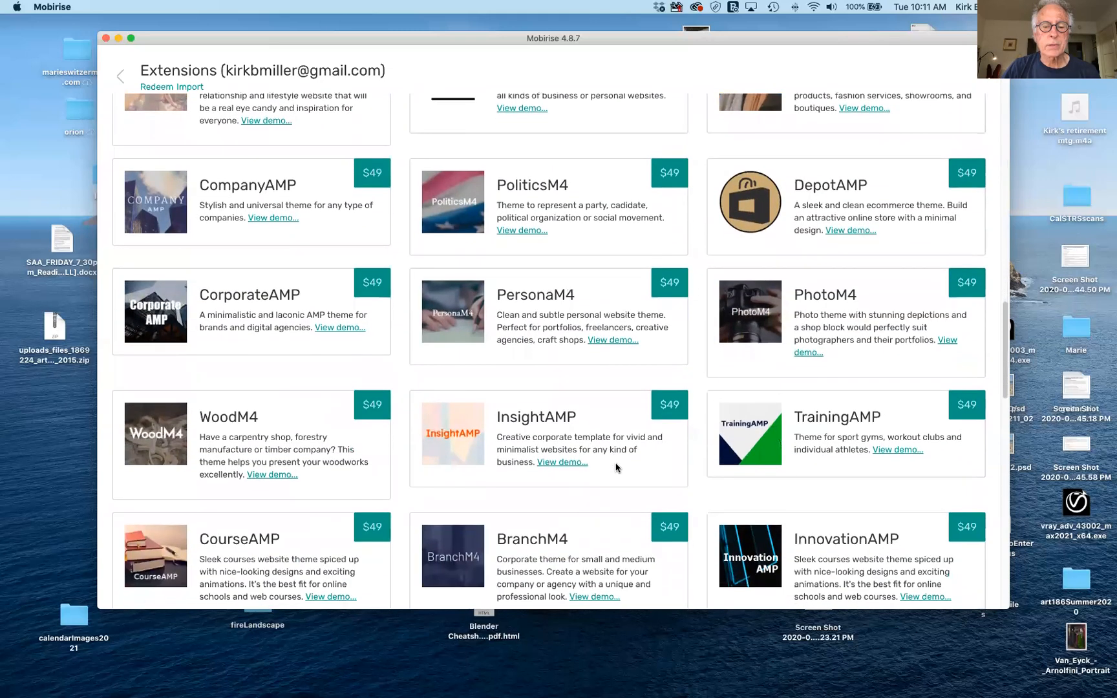
scroll(616, 466, down, 10)
scroll(616, 466, up, 20)
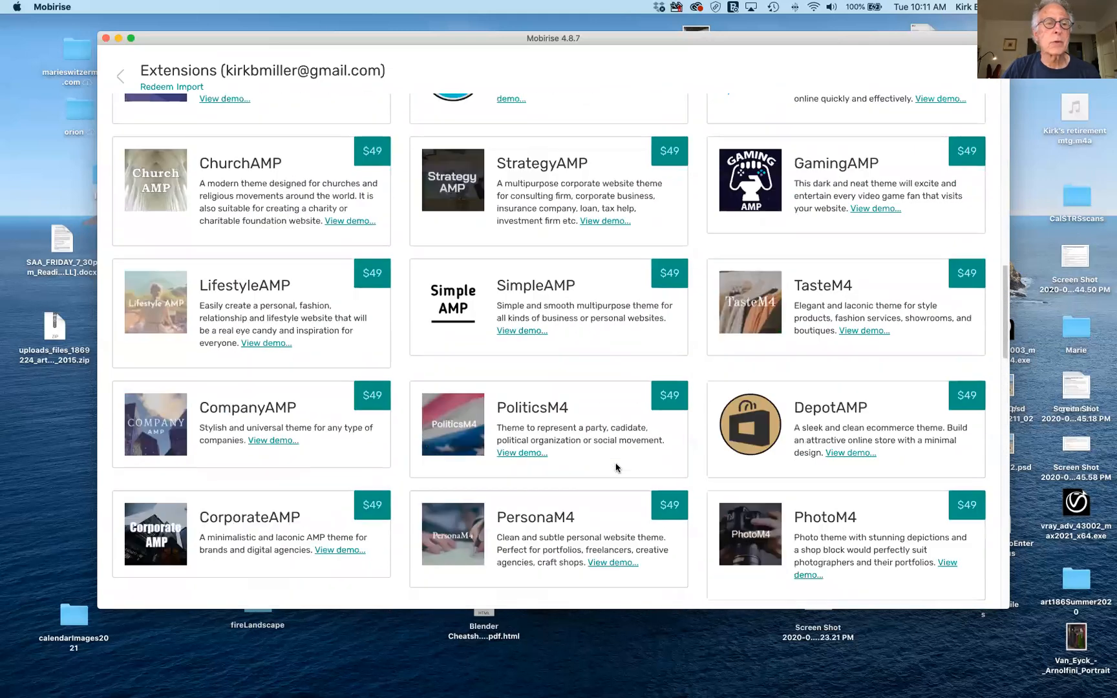
scroll(616, 467, up, 15)
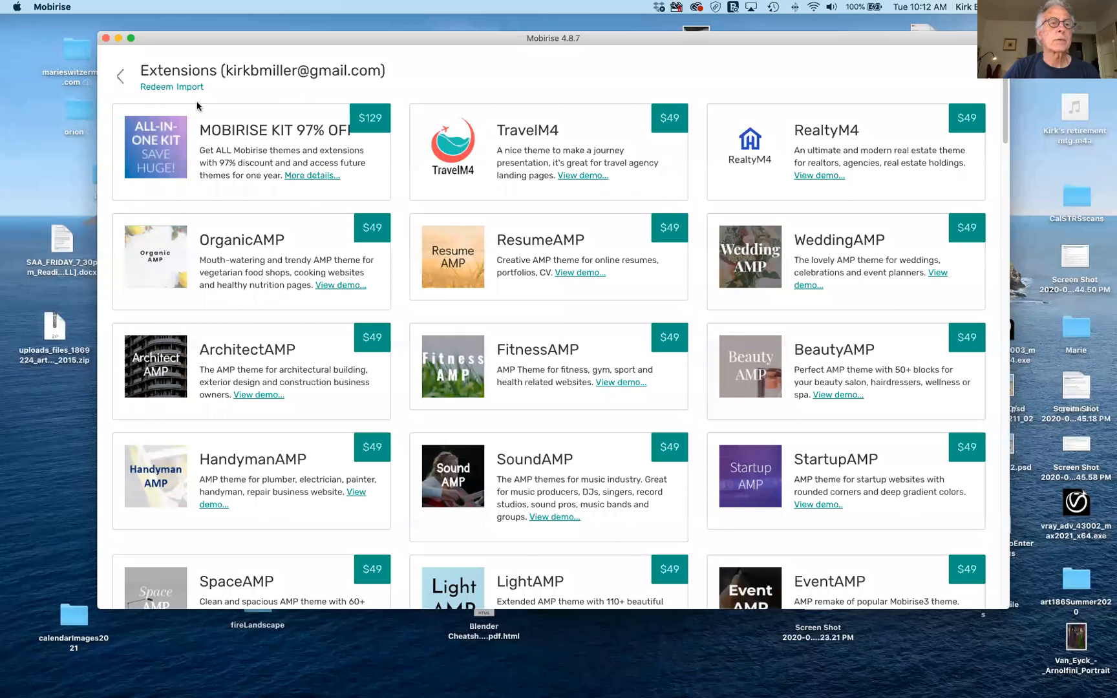
Dismiss the Redeem code form and exit Extensions back to the workInProgress site's Home page.
click(158, 90)
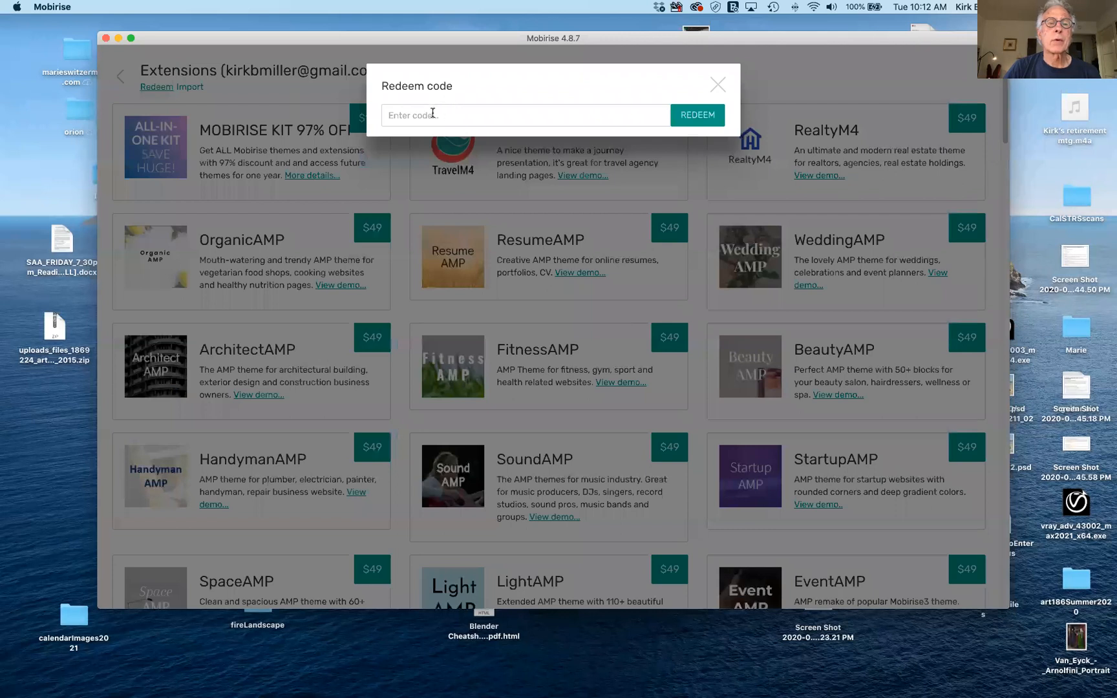
click(719, 84)
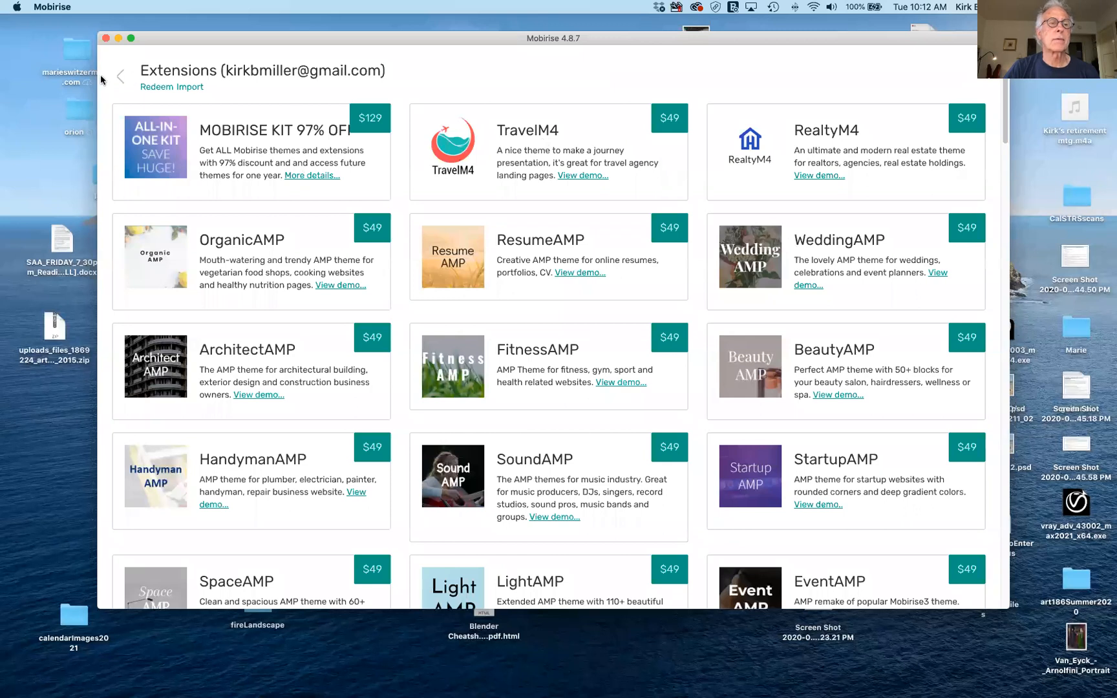
click(119, 76)
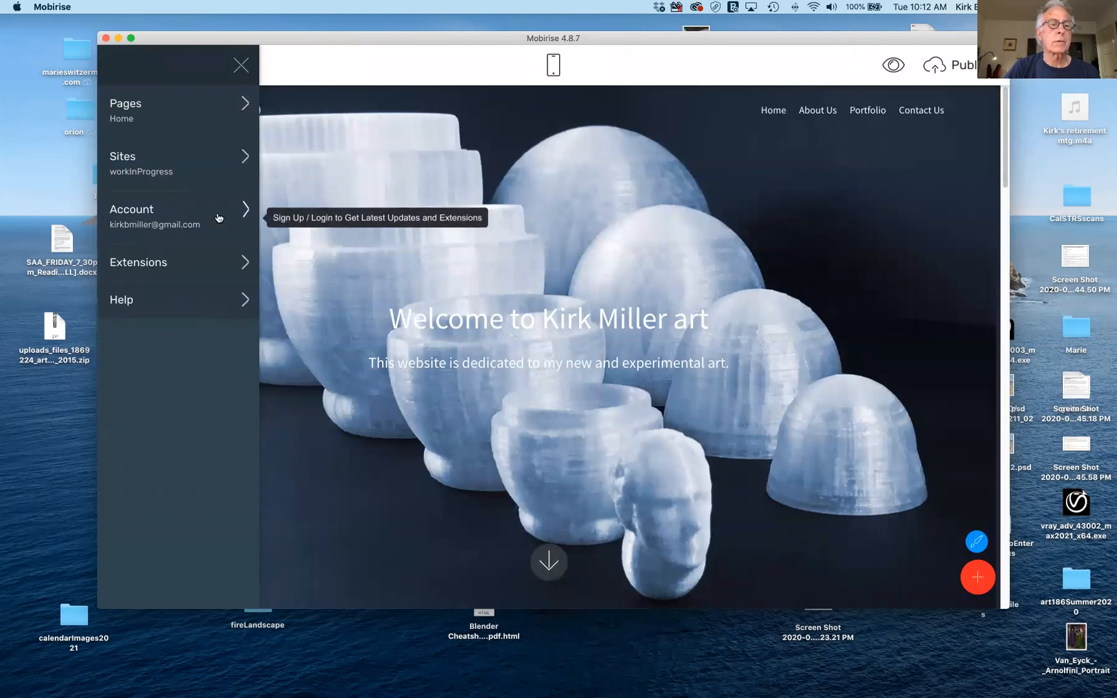
Open the Create New Site dialog from the Sites list.
click(242, 155)
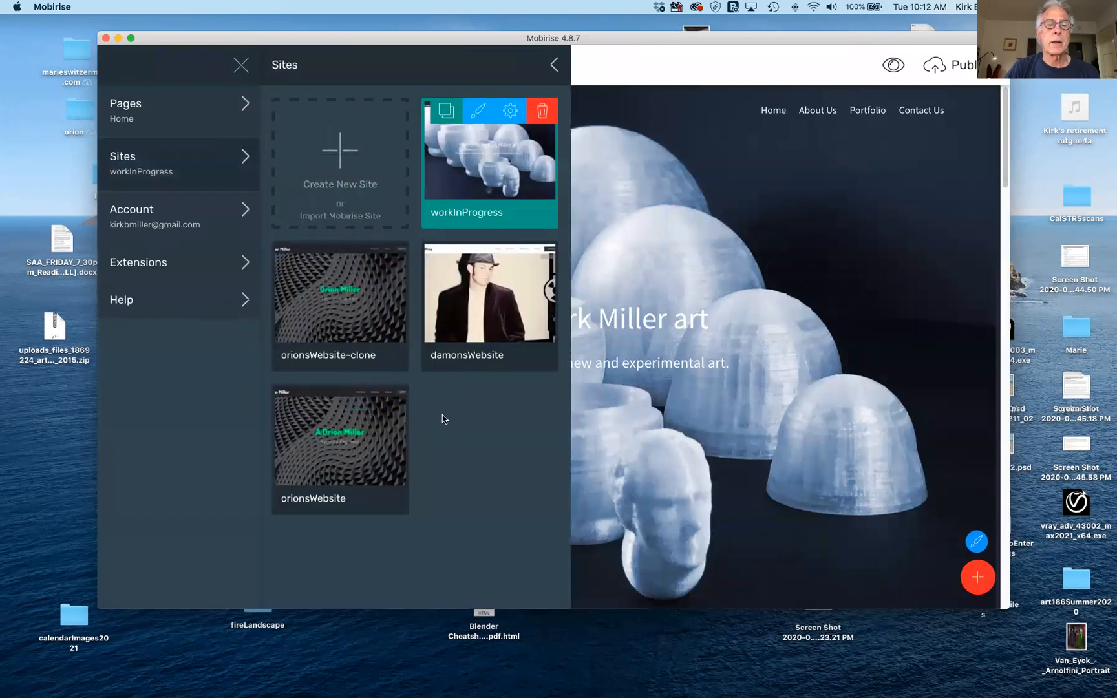
mouse_move(324, 334)
click(338, 152)
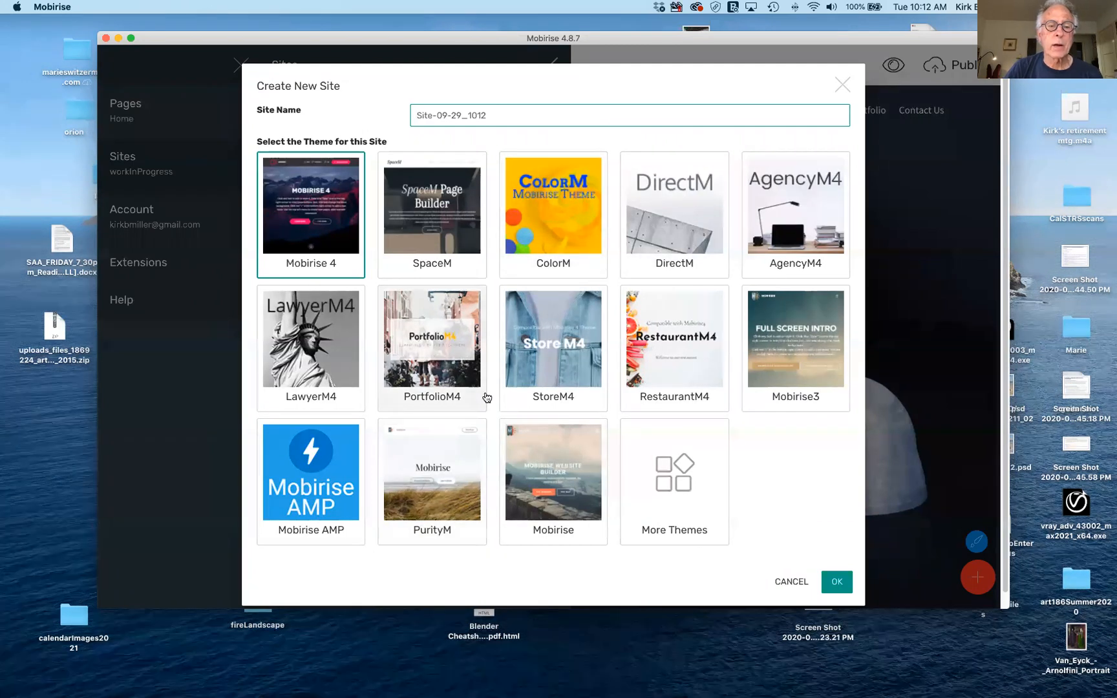
Create the site Site-09-29_1012 using the Mobirise theme.
click(572, 455)
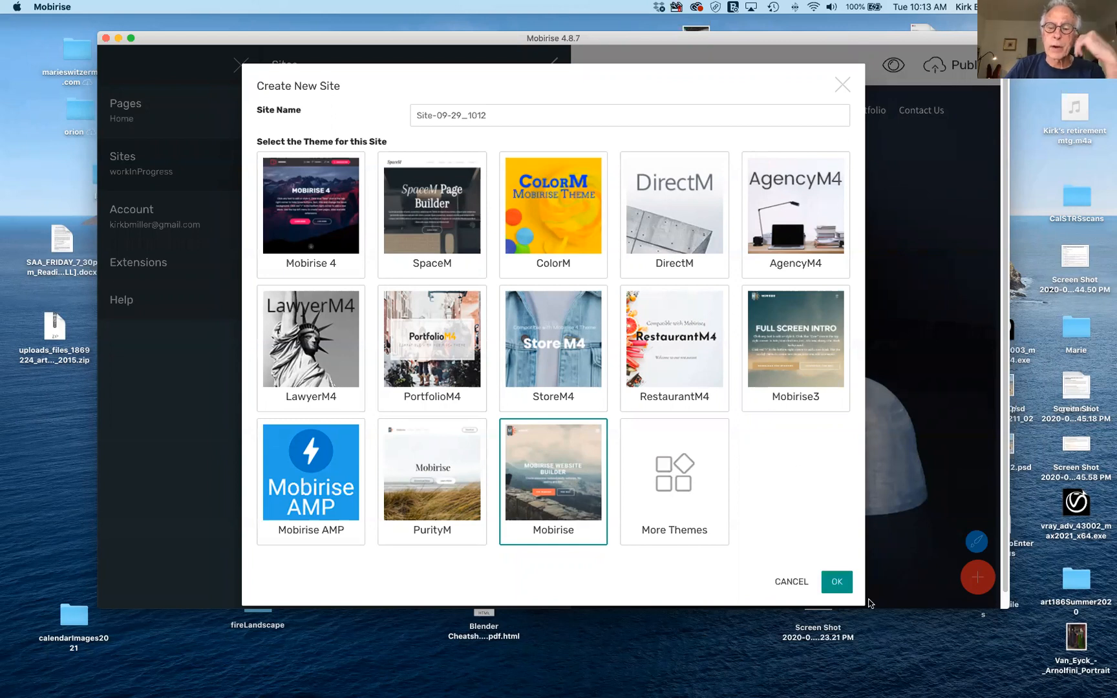
click(838, 582)
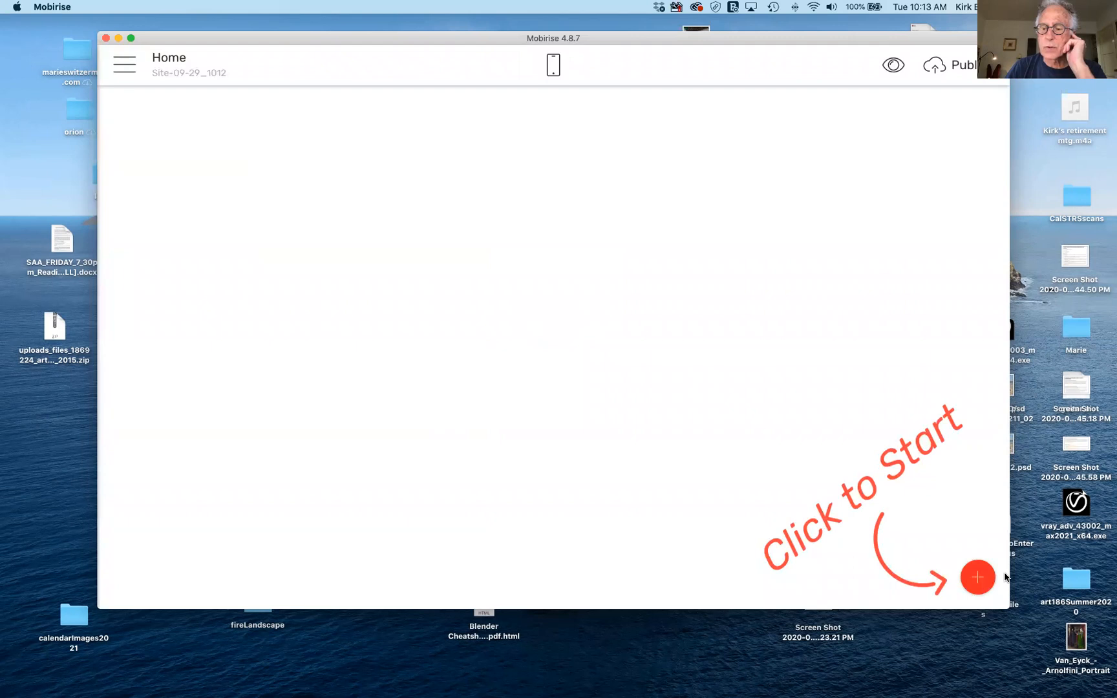
Place the second Menu block, a dark bar with Home, About, Contact and Download links, at the page top.
click(980, 578)
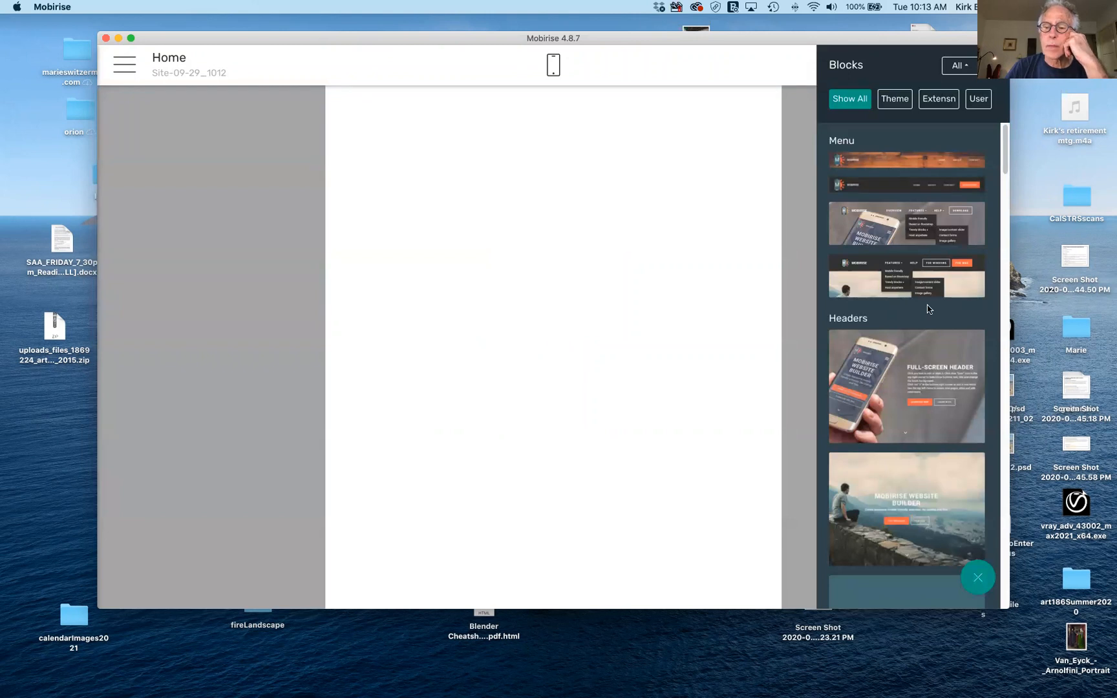
scroll(928, 309, down, 2)
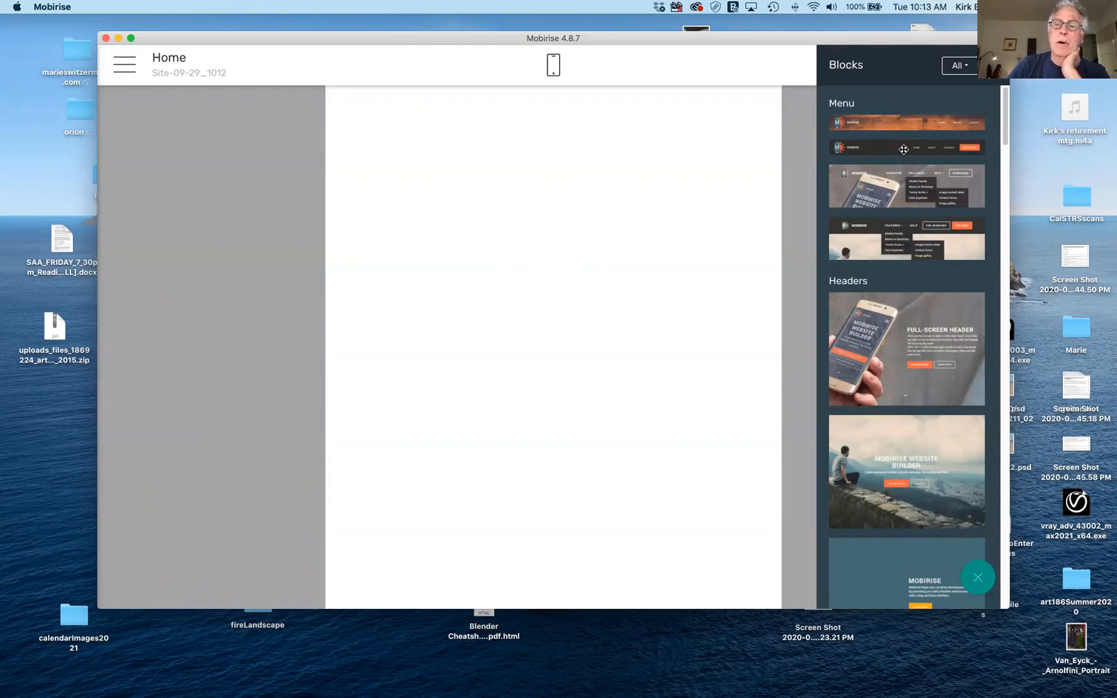
drag(904, 149, 586, 110)
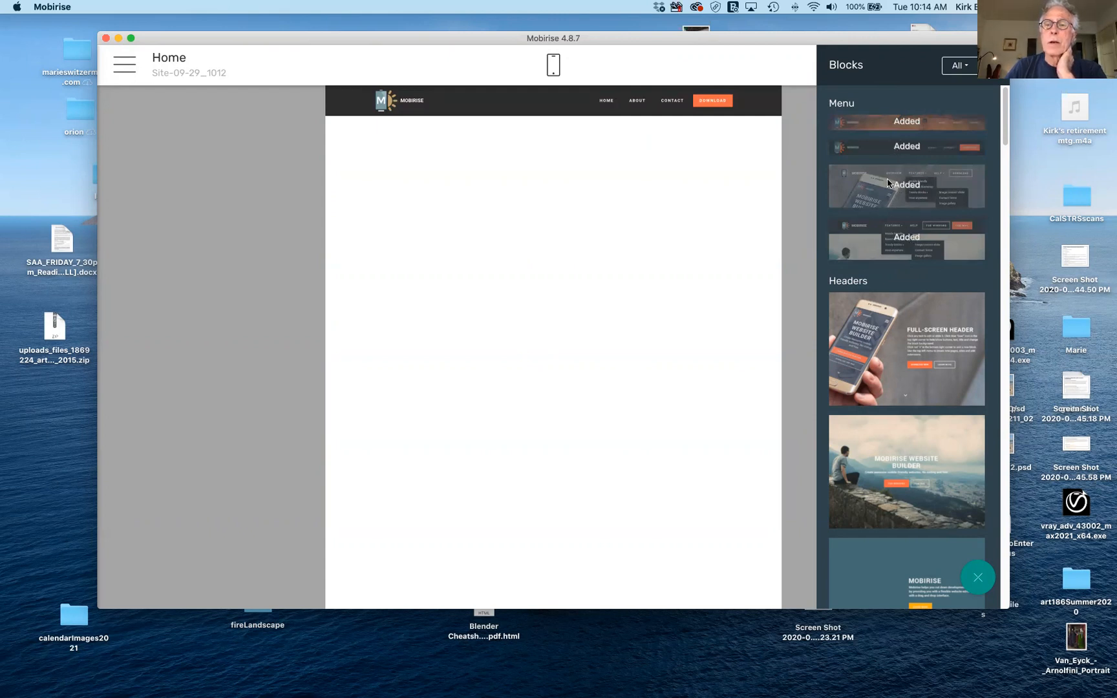
Remove the Features/Help menu block and try the fourth Menu block instead.
click(755, 115)
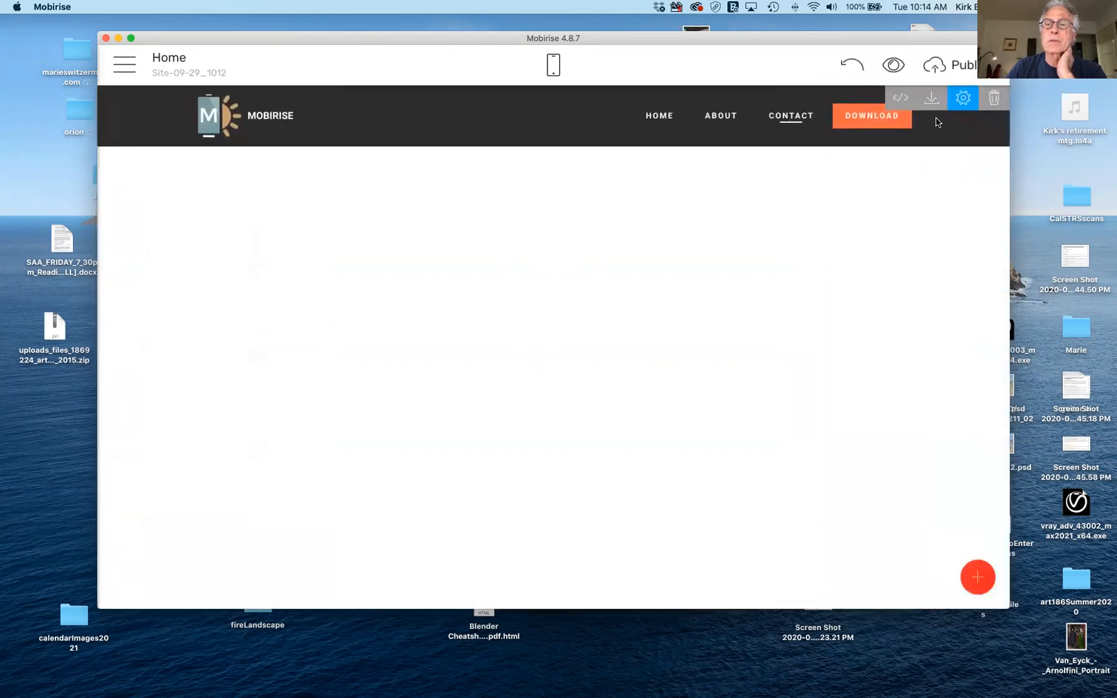
click(996, 100)
click(725, 105)
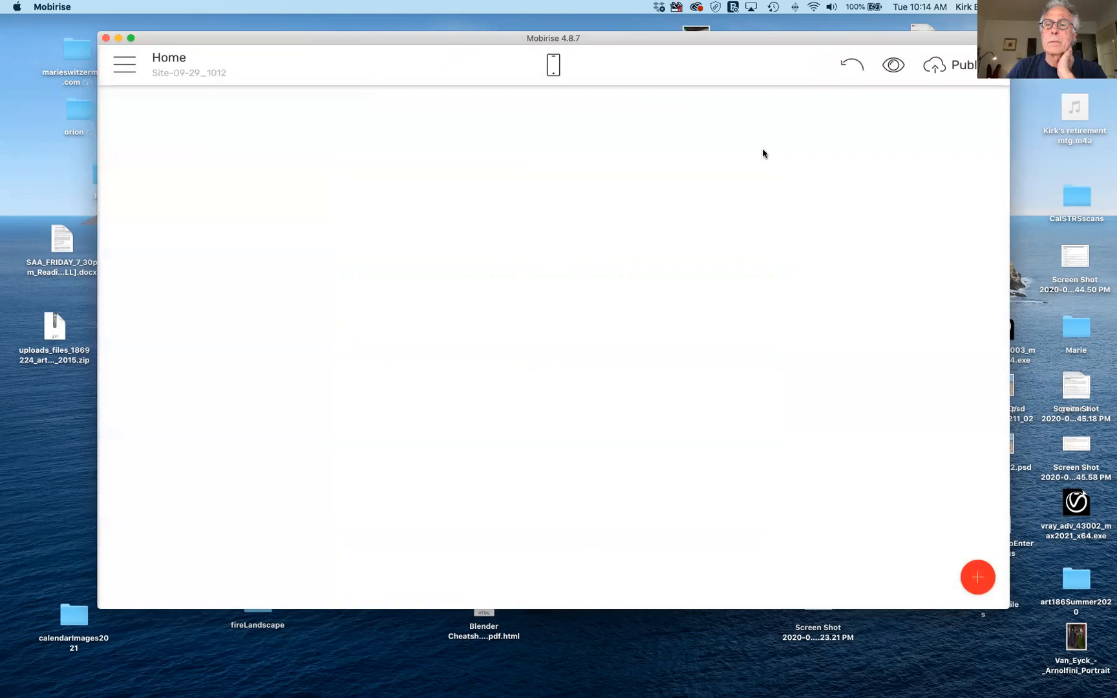
click(978, 576)
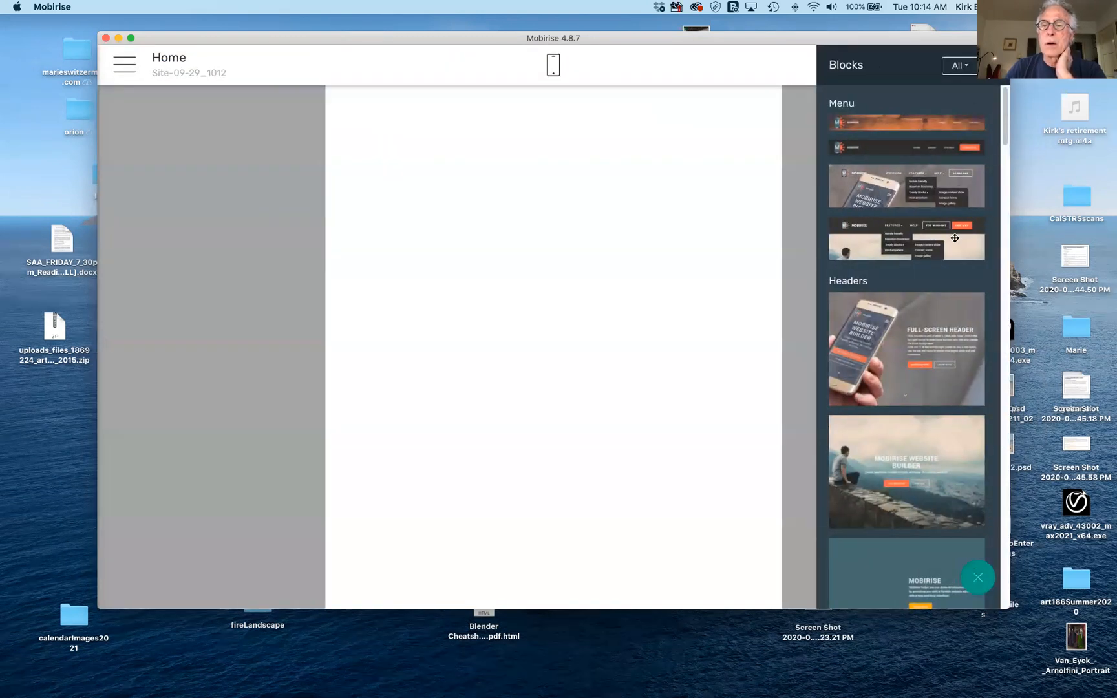
drag(951, 243, 637, 155)
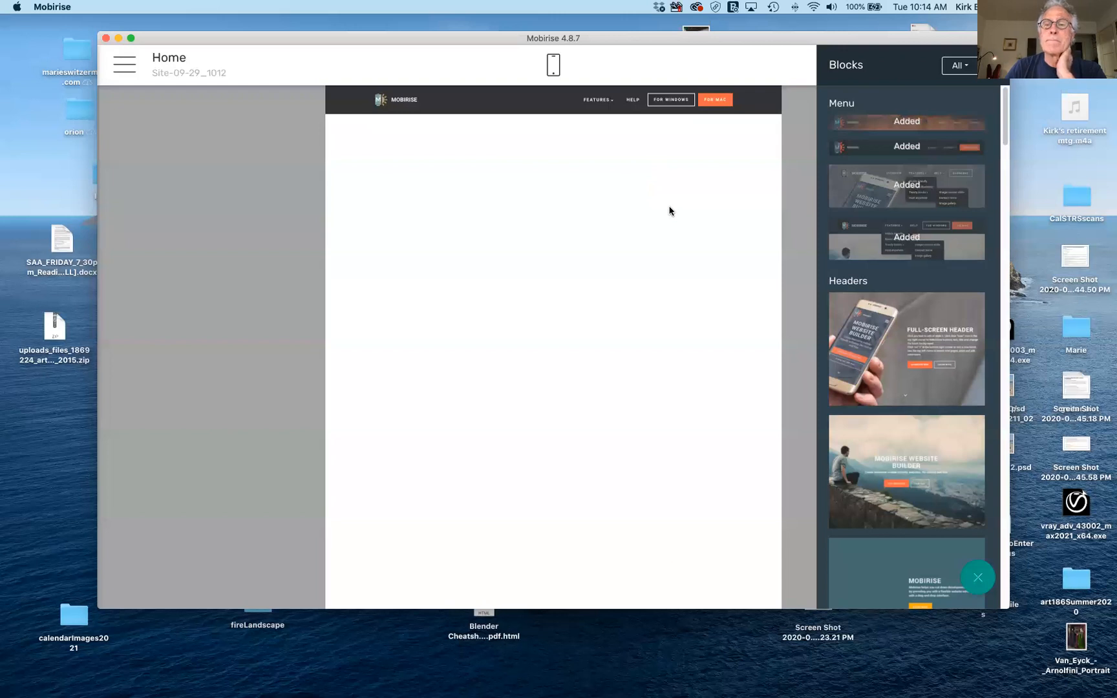
Delete that menu block and put the dark second Menu block back at the top.
click(750, 101)
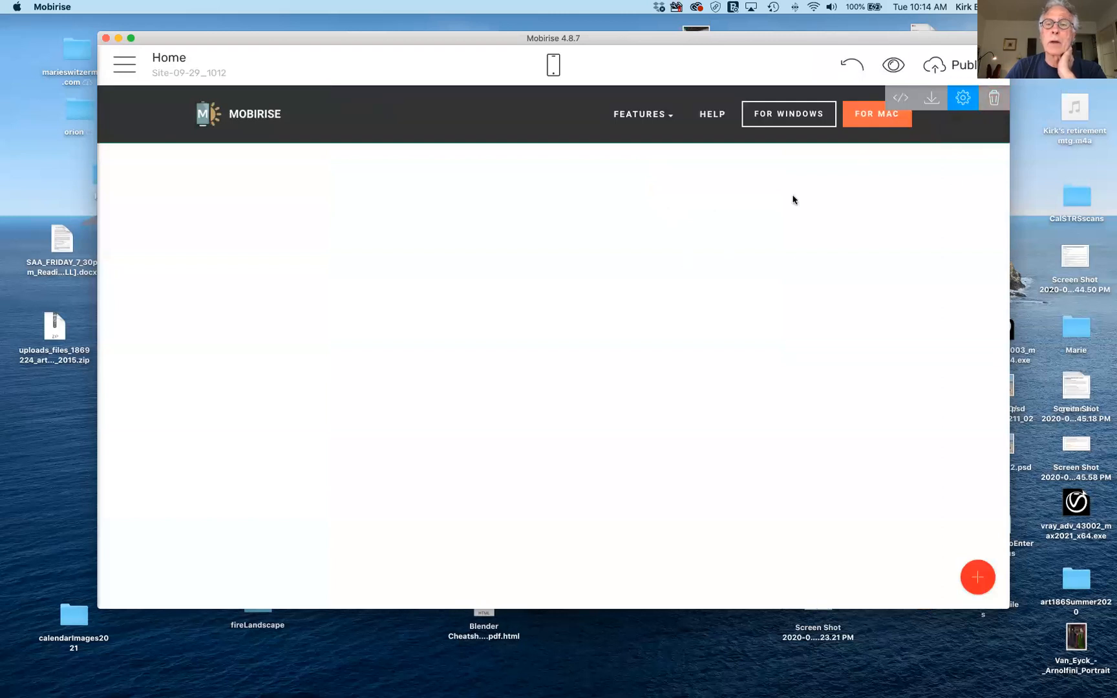
click(995, 99)
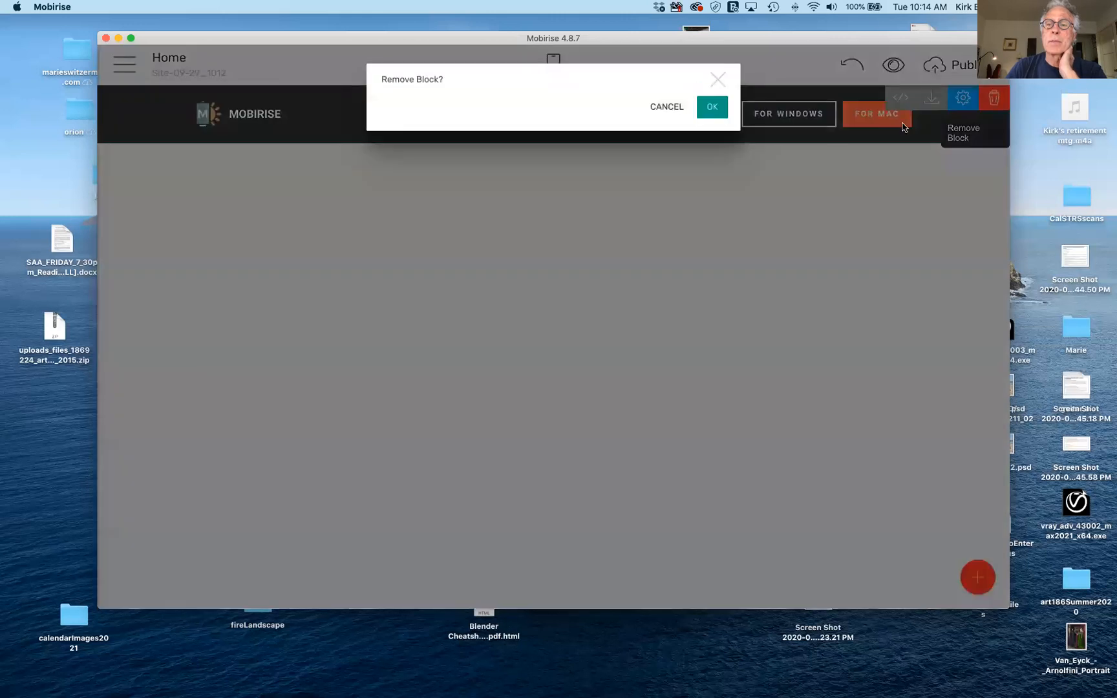
click(713, 107)
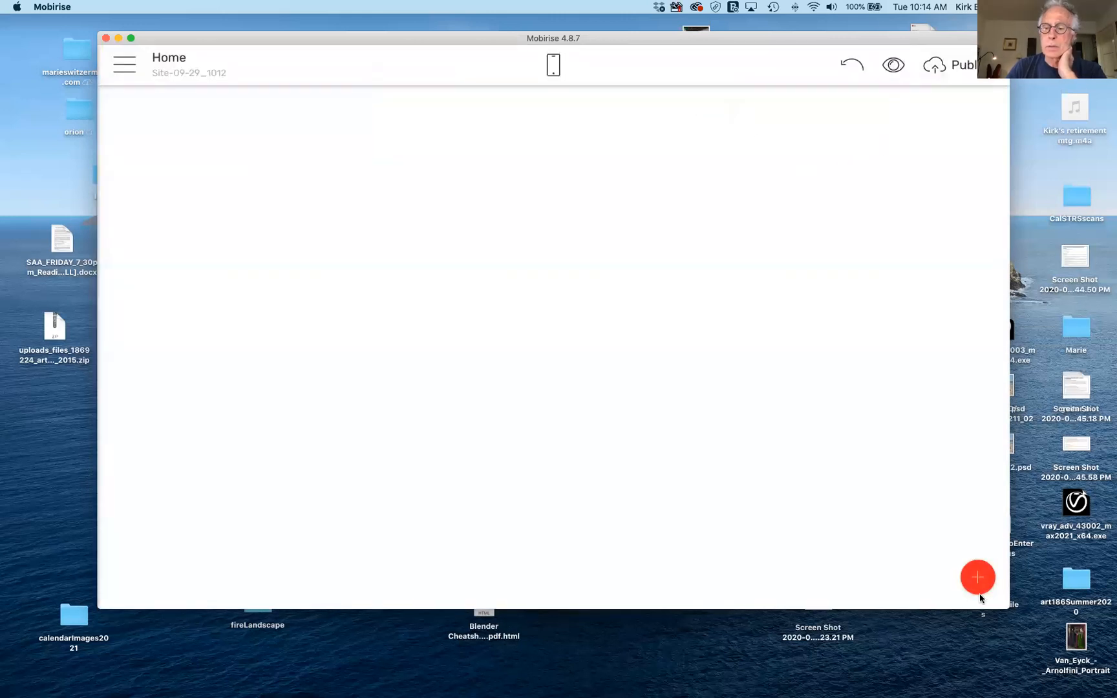
click(978, 578)
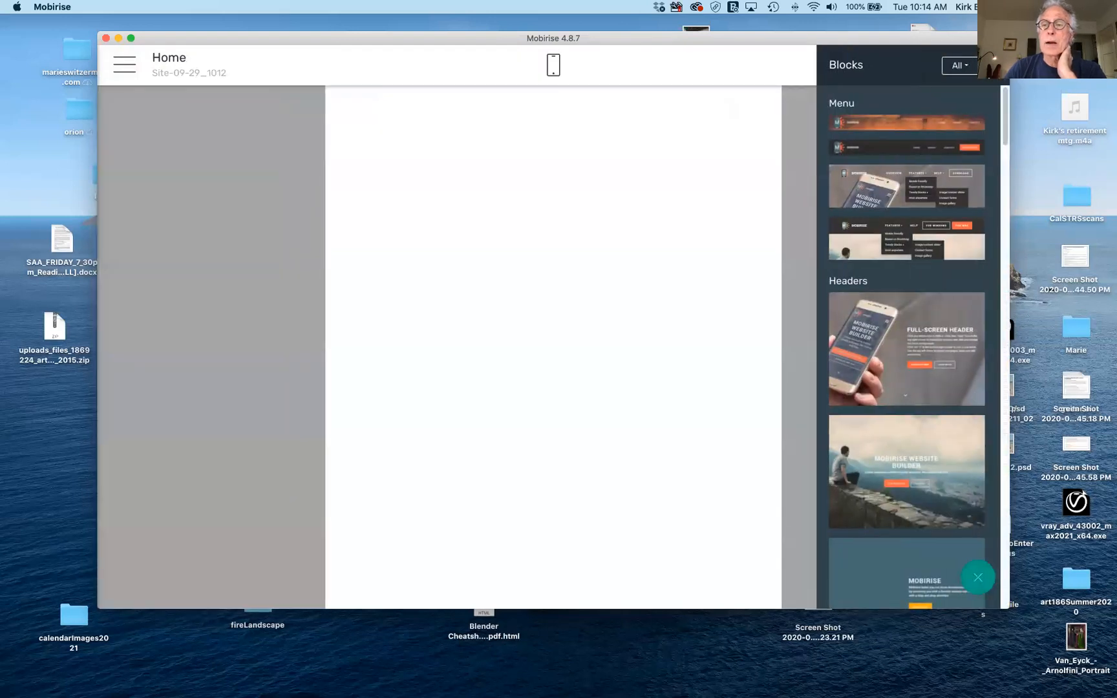
drag(892, 149, 584, 135)
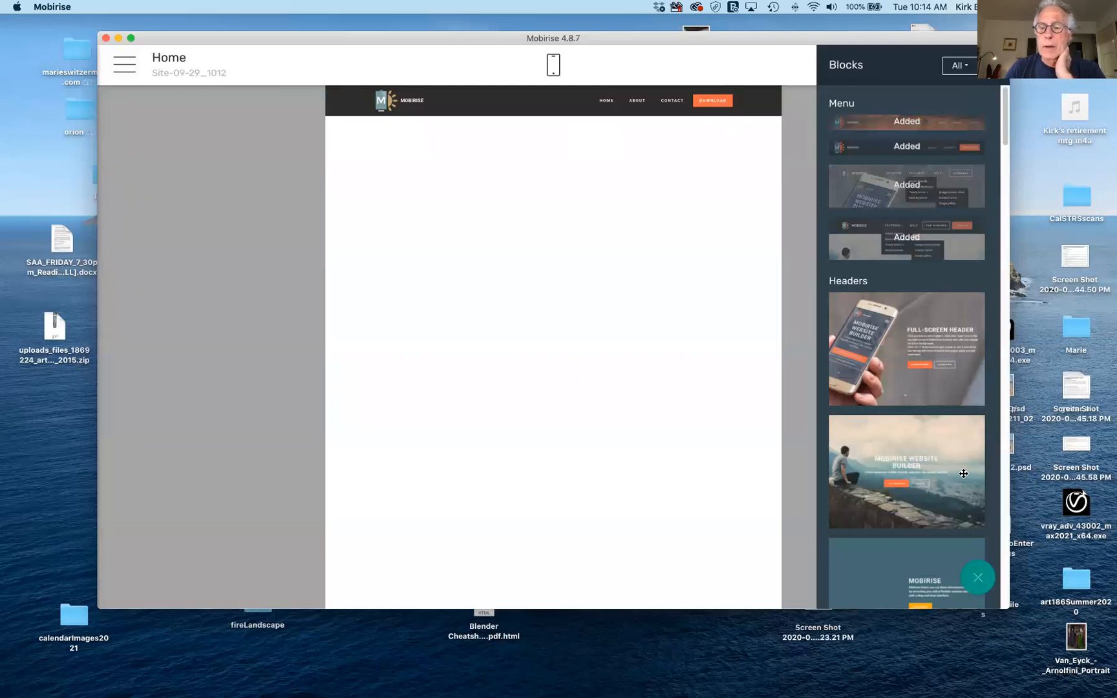
scroll(967, 478, down, 5)
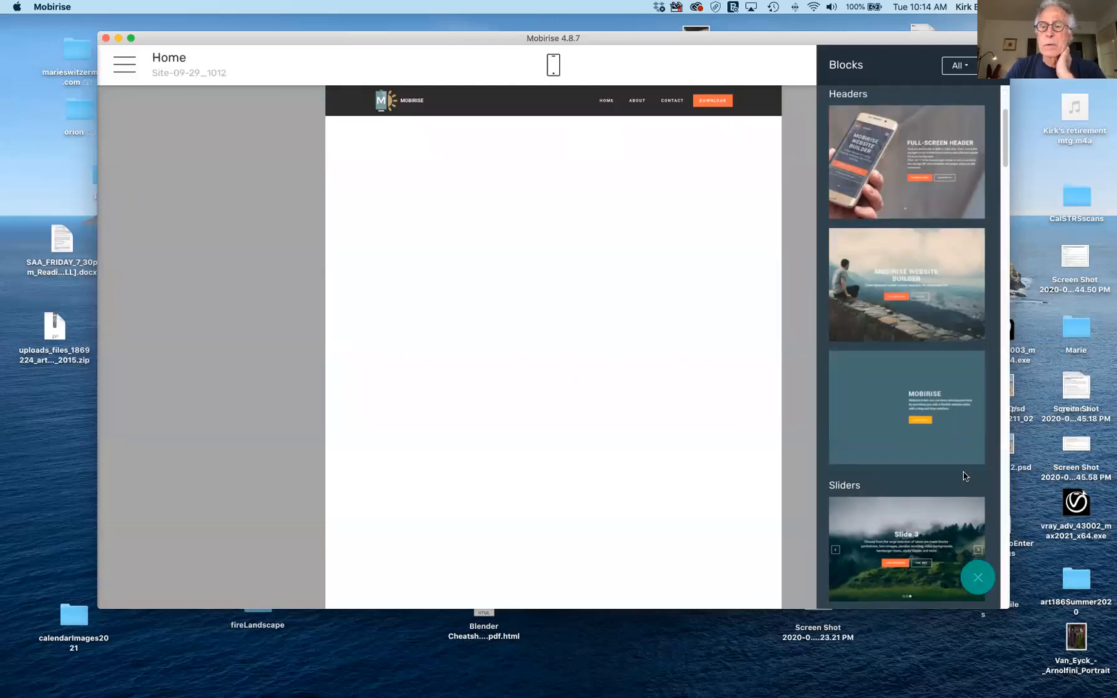
scroll(940, 303, up, 3)
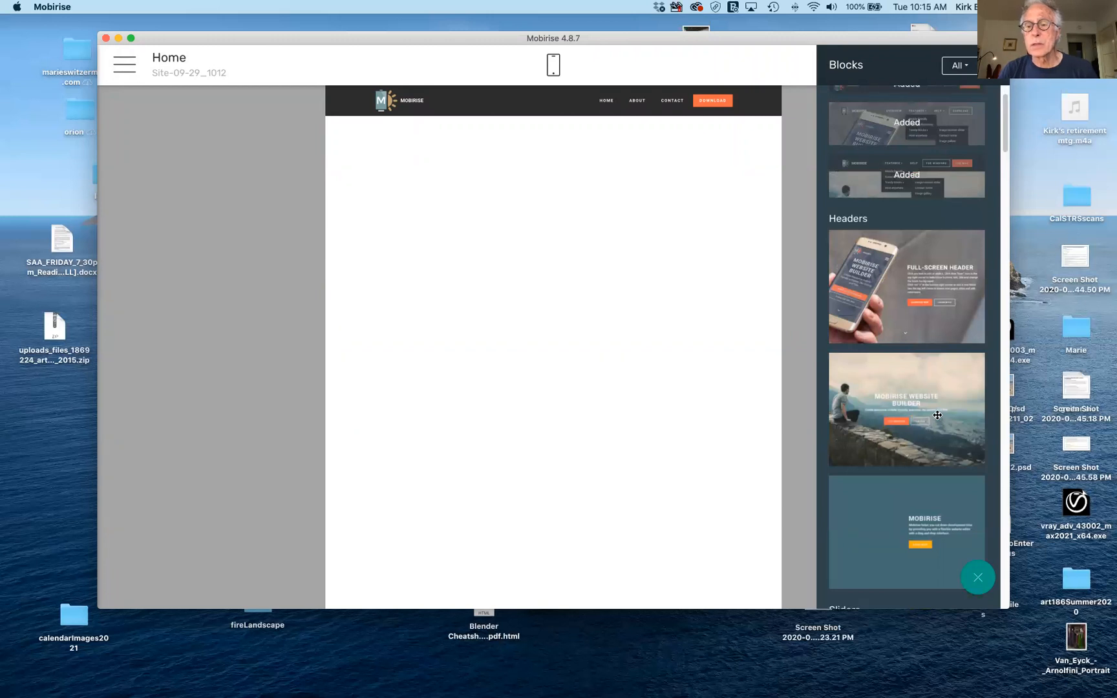
Place the Mobirise Website Builder header with cloudy mountain backdrop below the menu.
drag(938, 415, 550, 184)
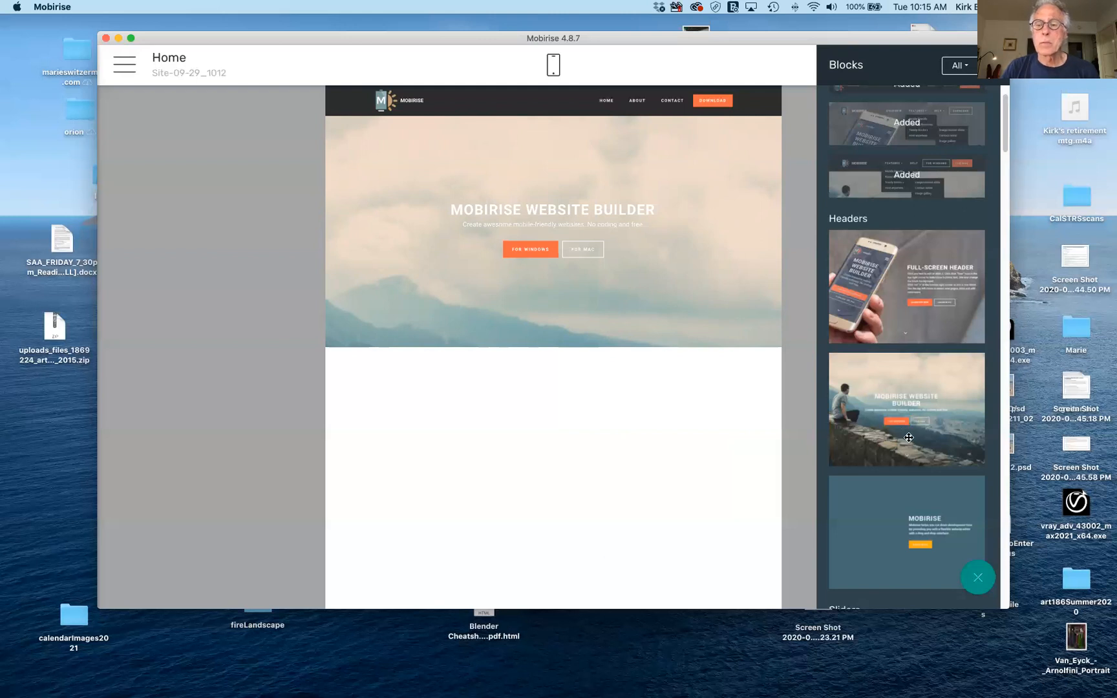
scroll(909, 437, down, 10)
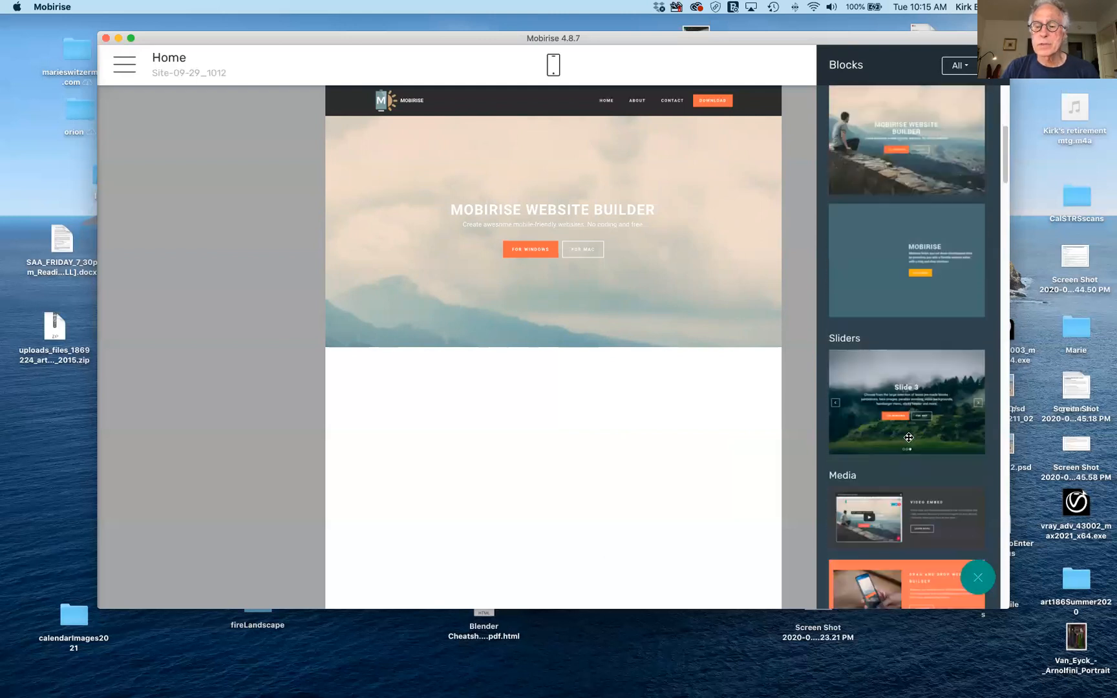
scroll(908, 438, down, 4)
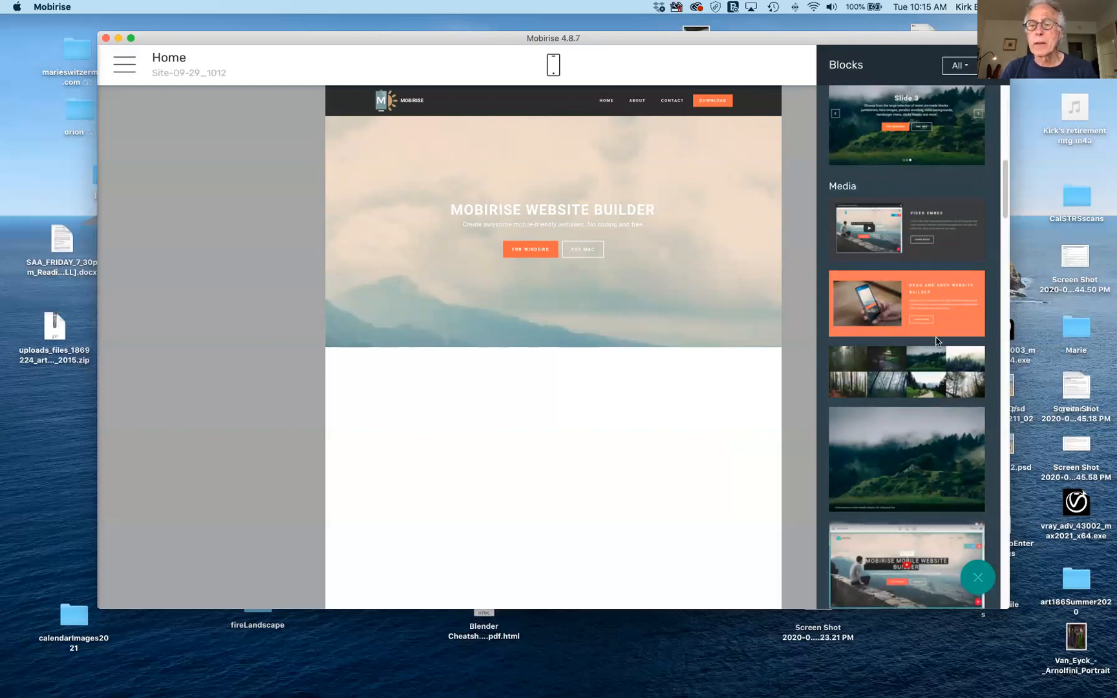
scroll(937, 341, down, 10)
scroll(935, 337, down, 11)
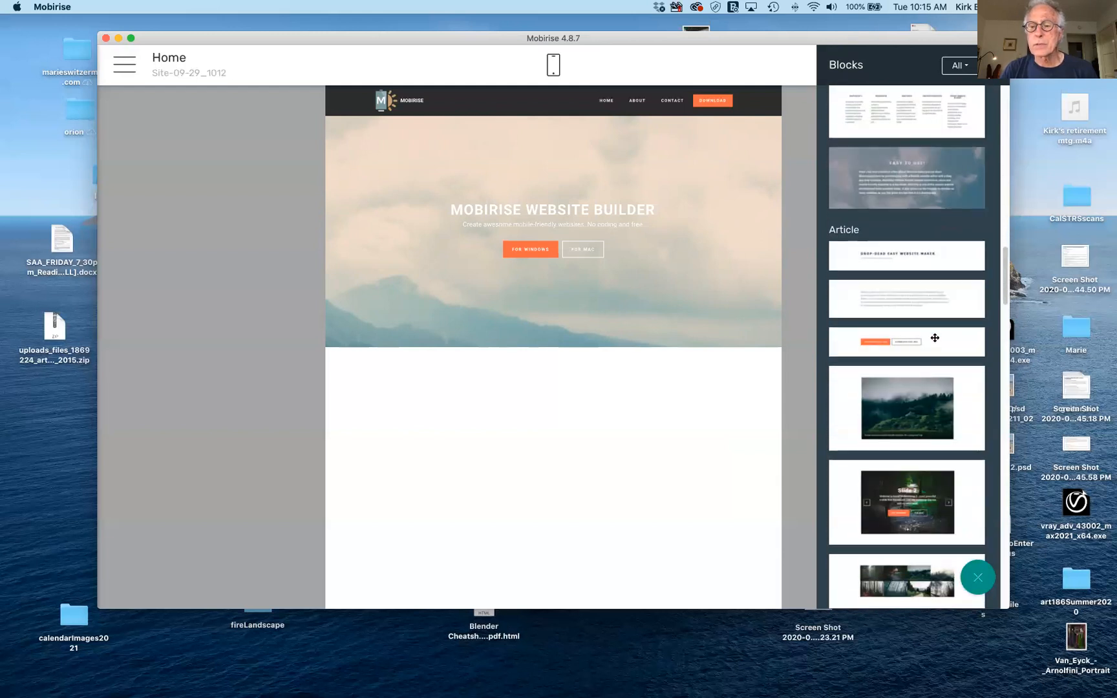
scroll(935, 337, down, 1)
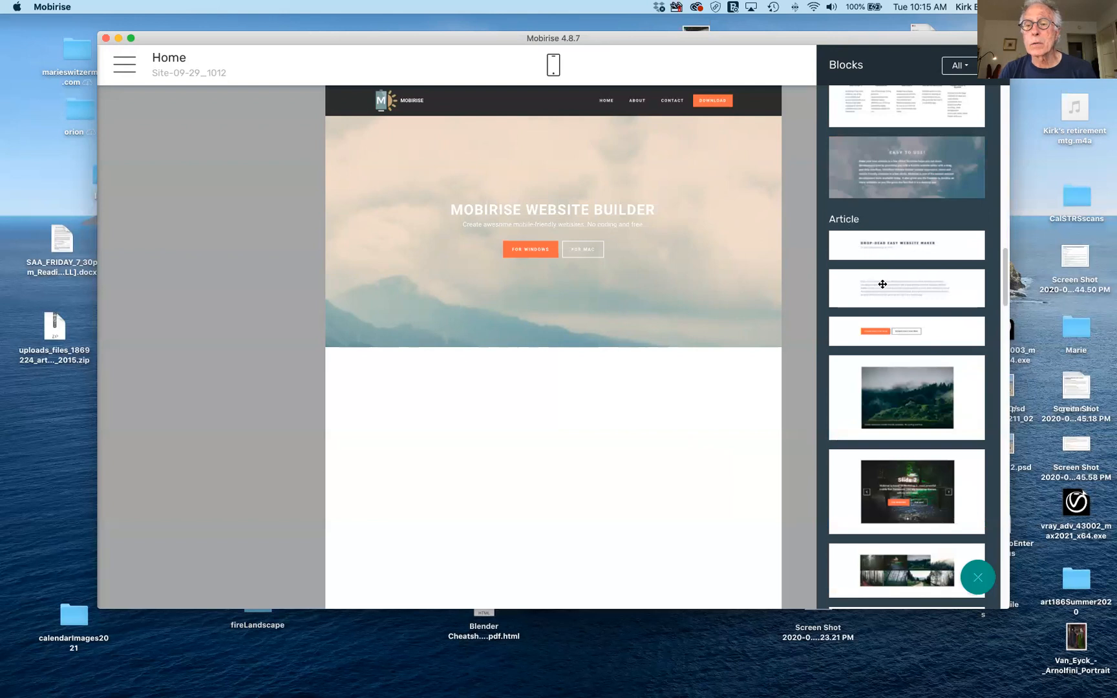
scroll(920, 338, down, 15)
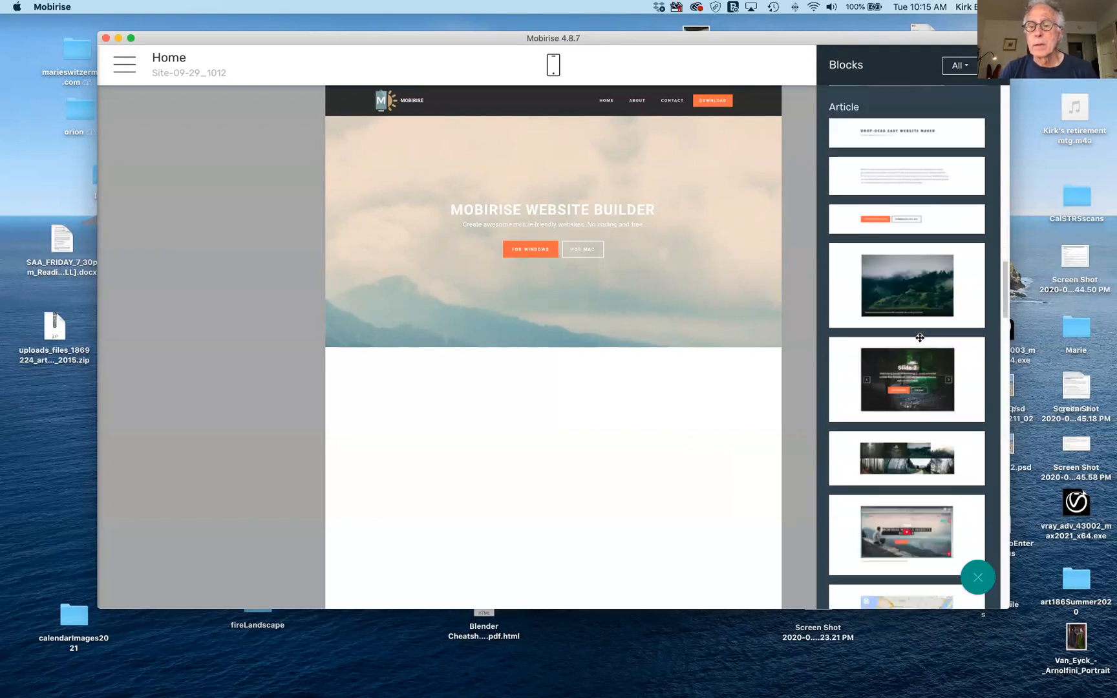
scroll(920, 337, down, 5)
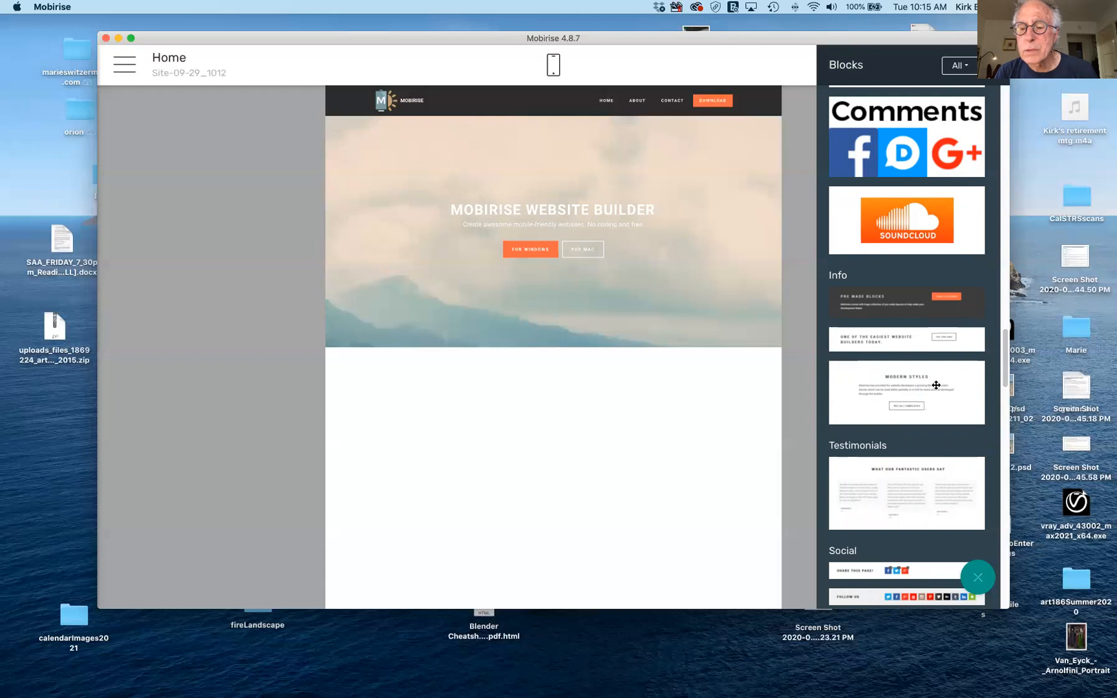
scroll(939, 388, down, 5)
scroll(936, 385, up, 15)
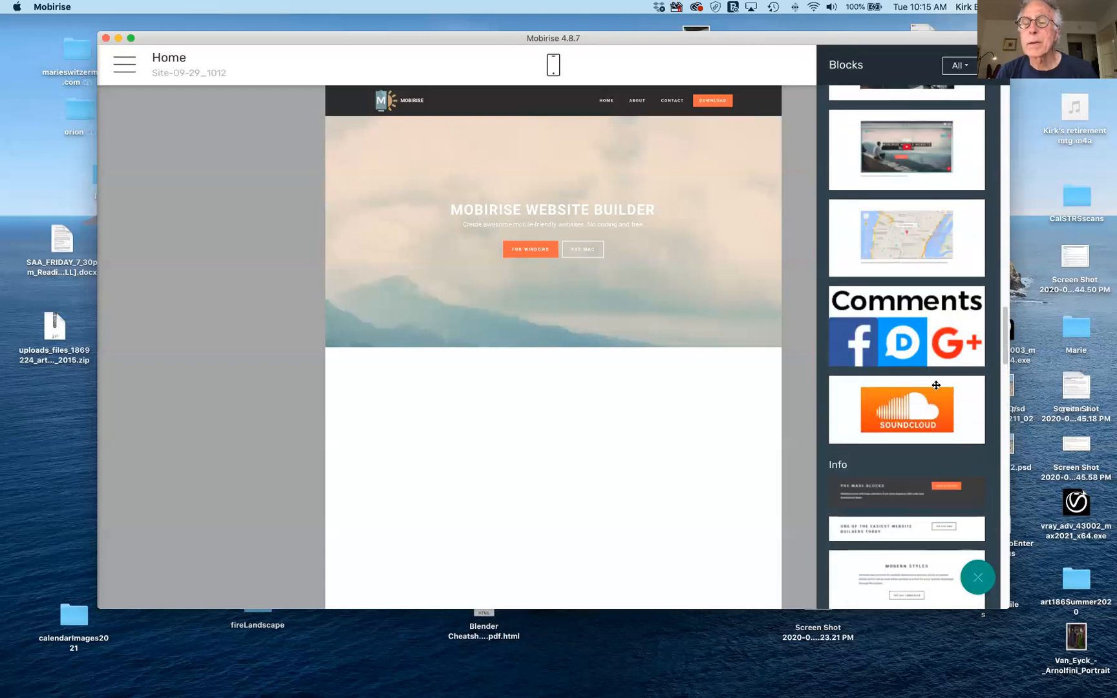
scroll(937, 385, up, 8)
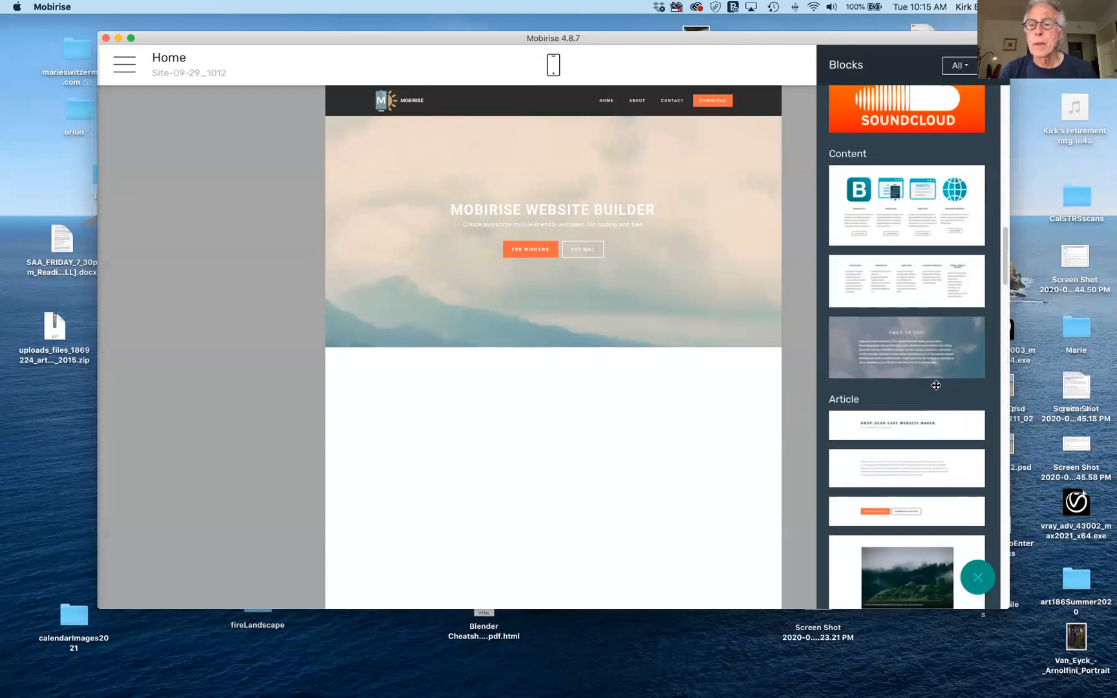
scroll(926, 453, up, 20)
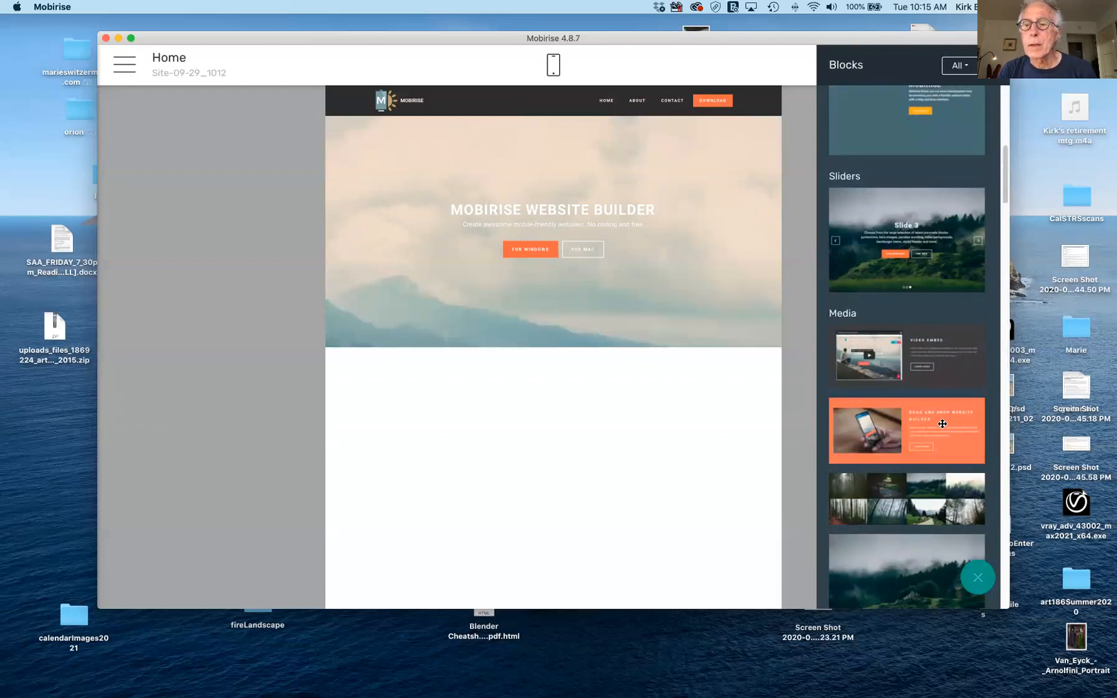
scroll(948, 441, up, 10)
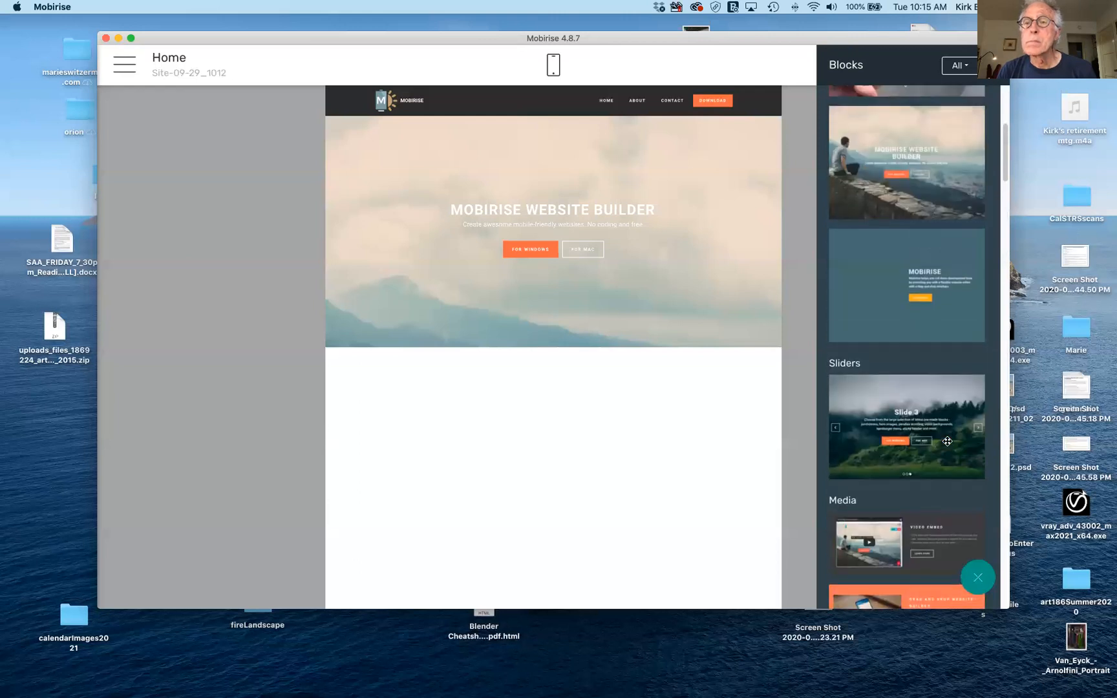
scroll(947, 442, down, 15)
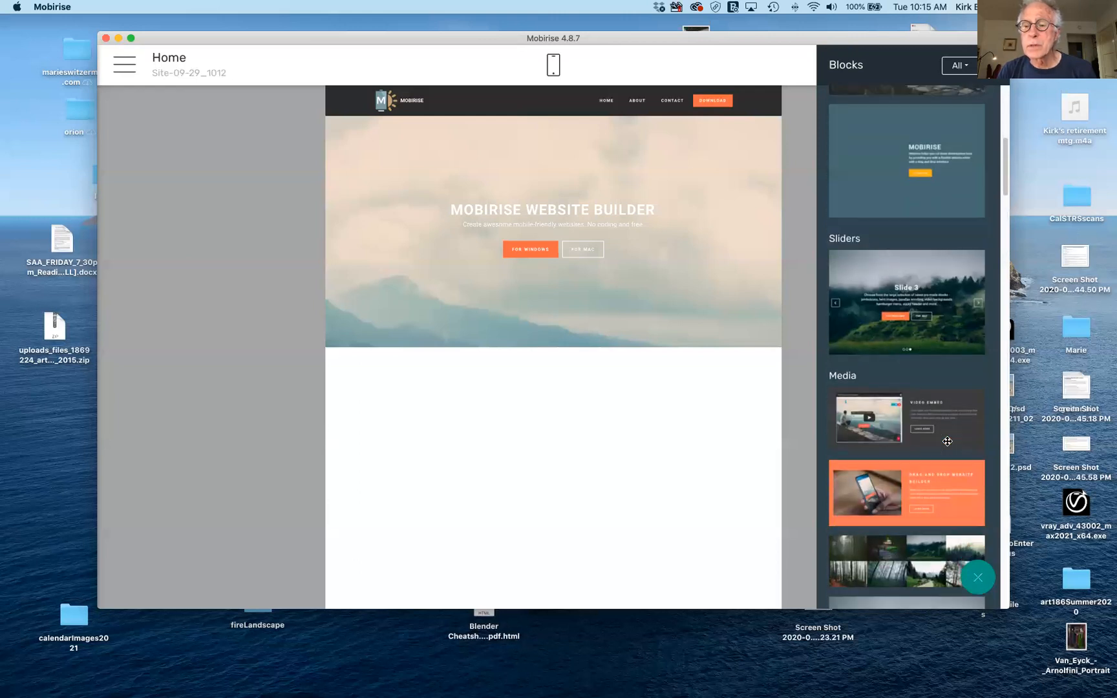
scroll(948, 442, down, 13)
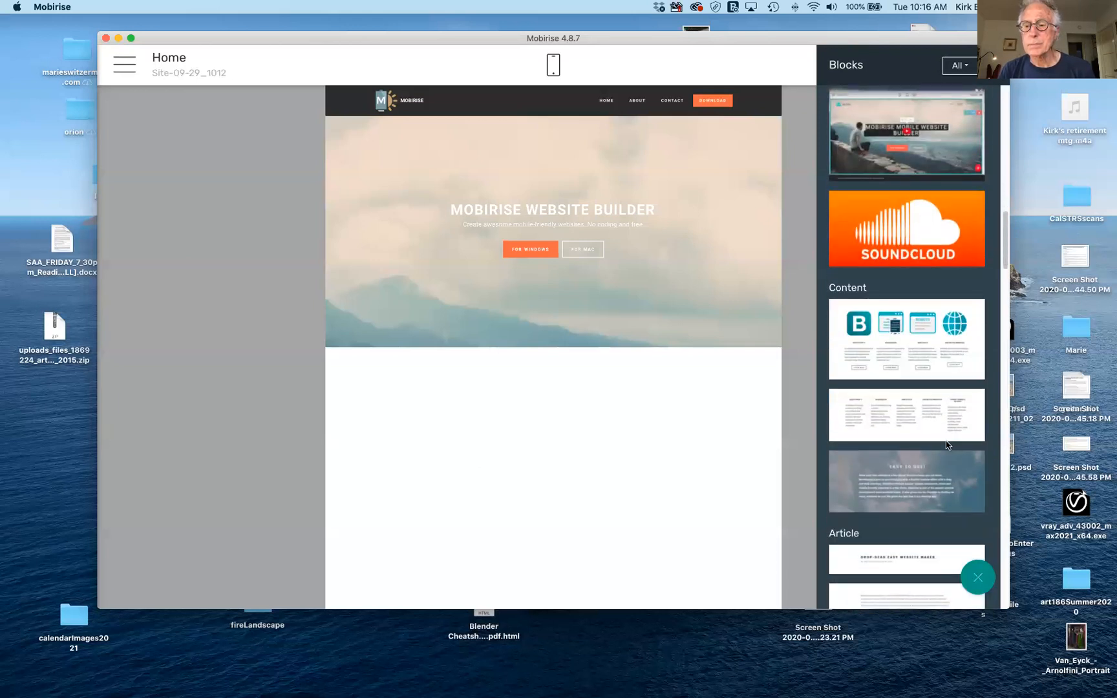
scroll(947, 444, down, 11)
scroll(948, 445, down, 13)
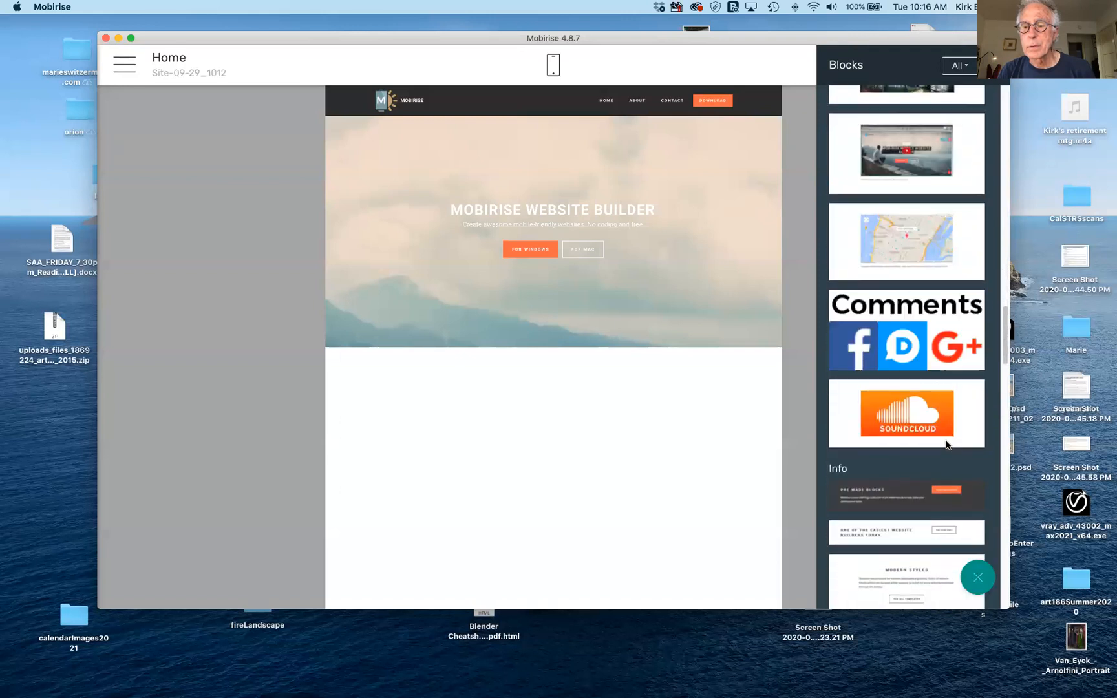
scroll(948, 445, down, 2)
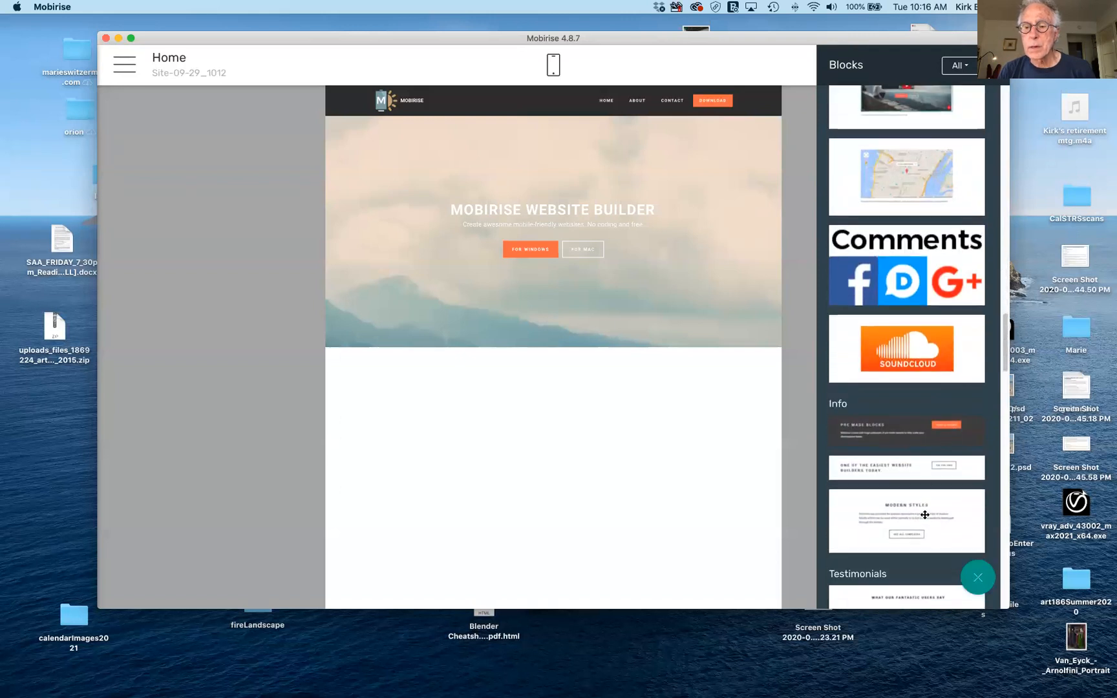
Add the Modern Styles, Testimonials and forest photo gallery blocks in turn below the header.
drag(923, 515, 544, 407)
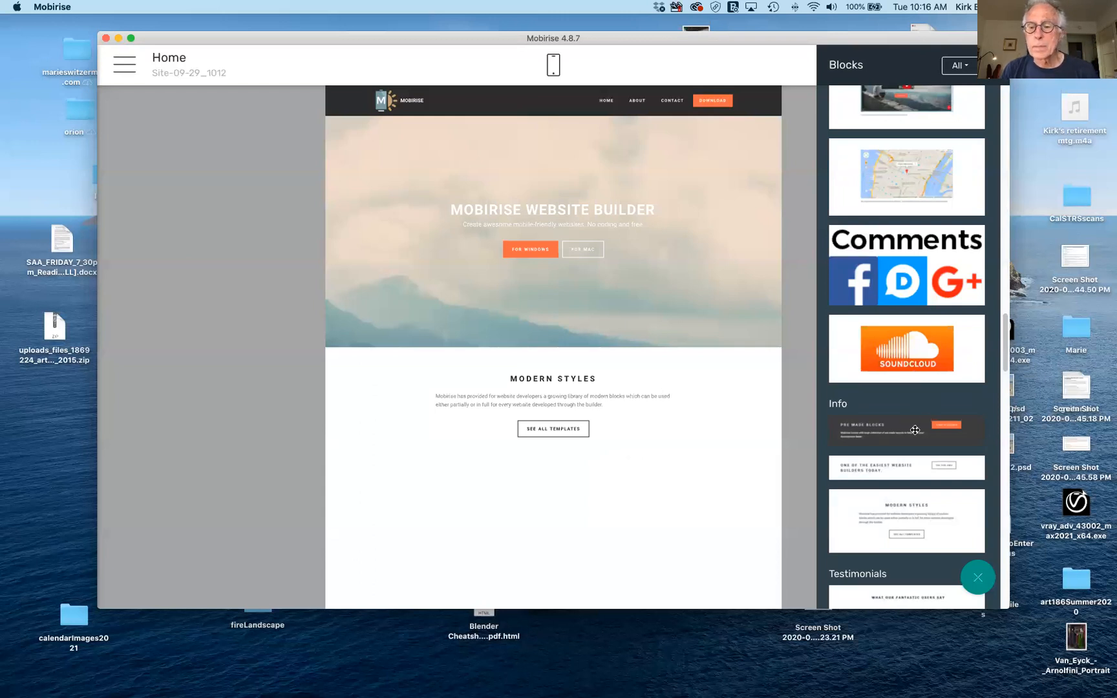
scroll(912, 430, down, 5)
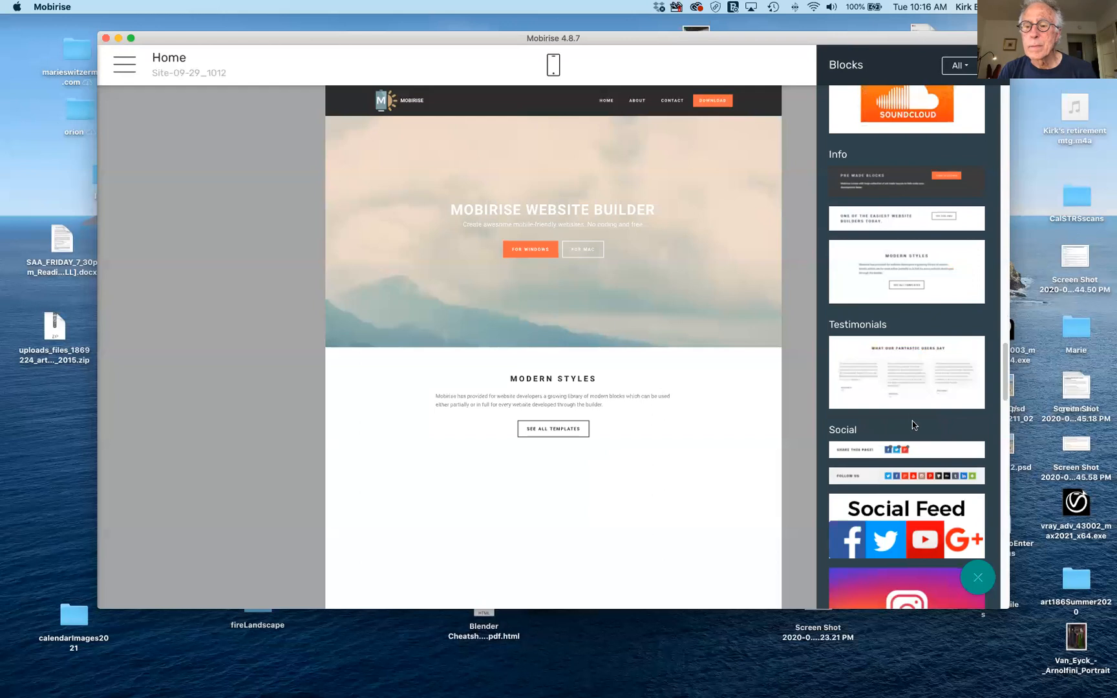
drag(911, 373, 659, 515)
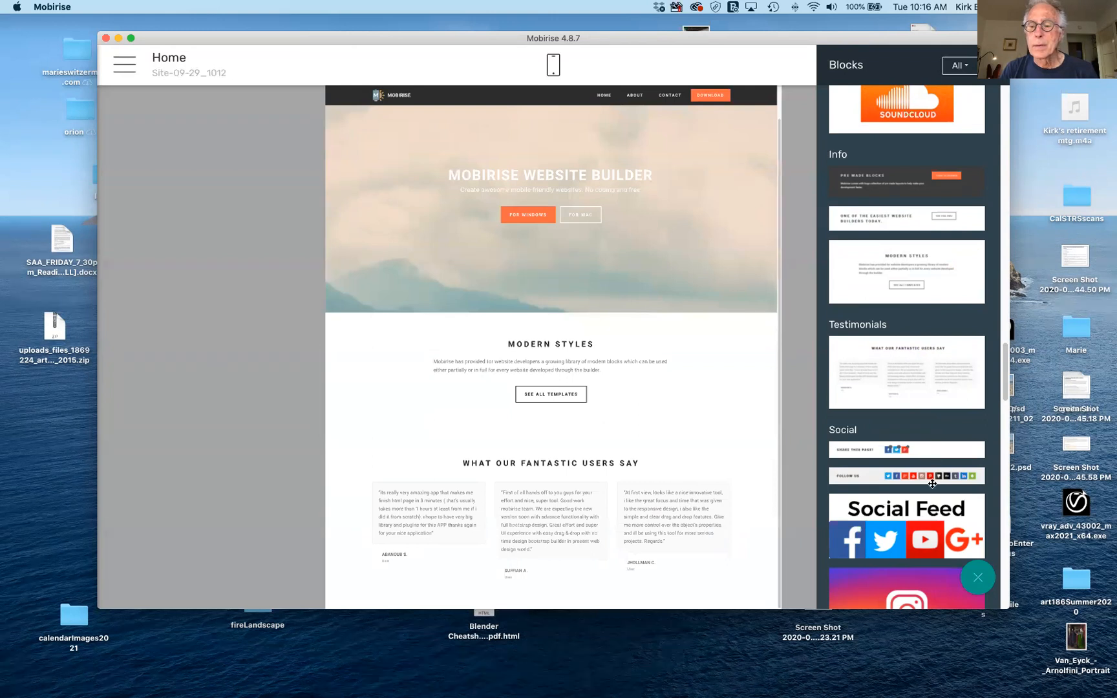
scroll(922, 342, up, 5)
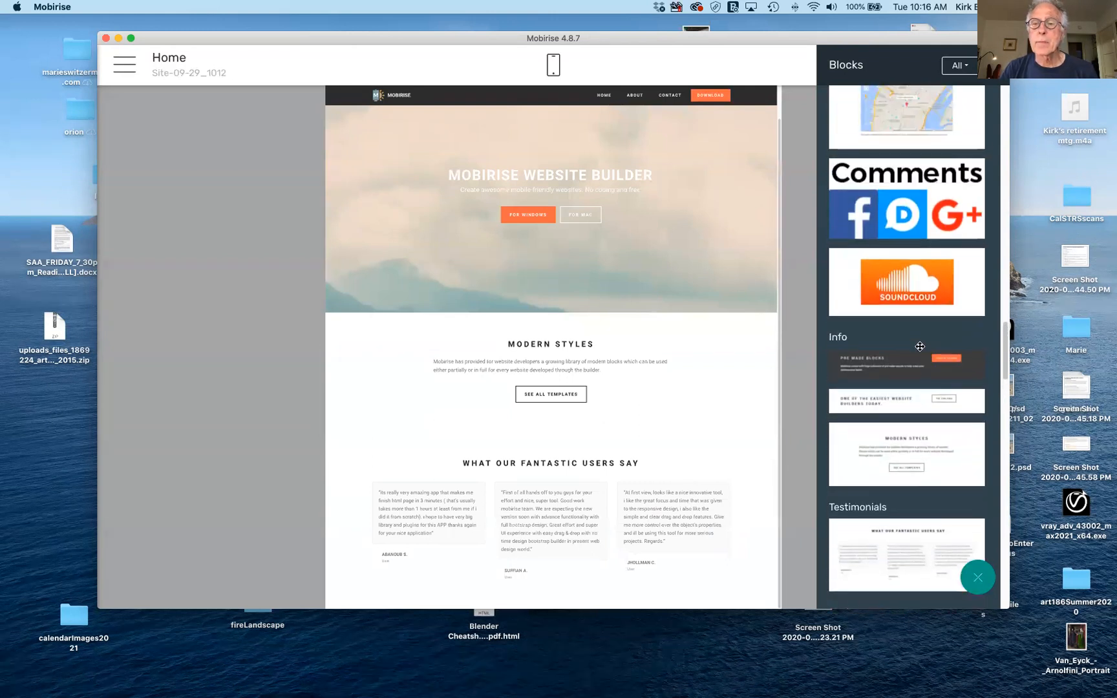
scroll(921, 350, up, 7)
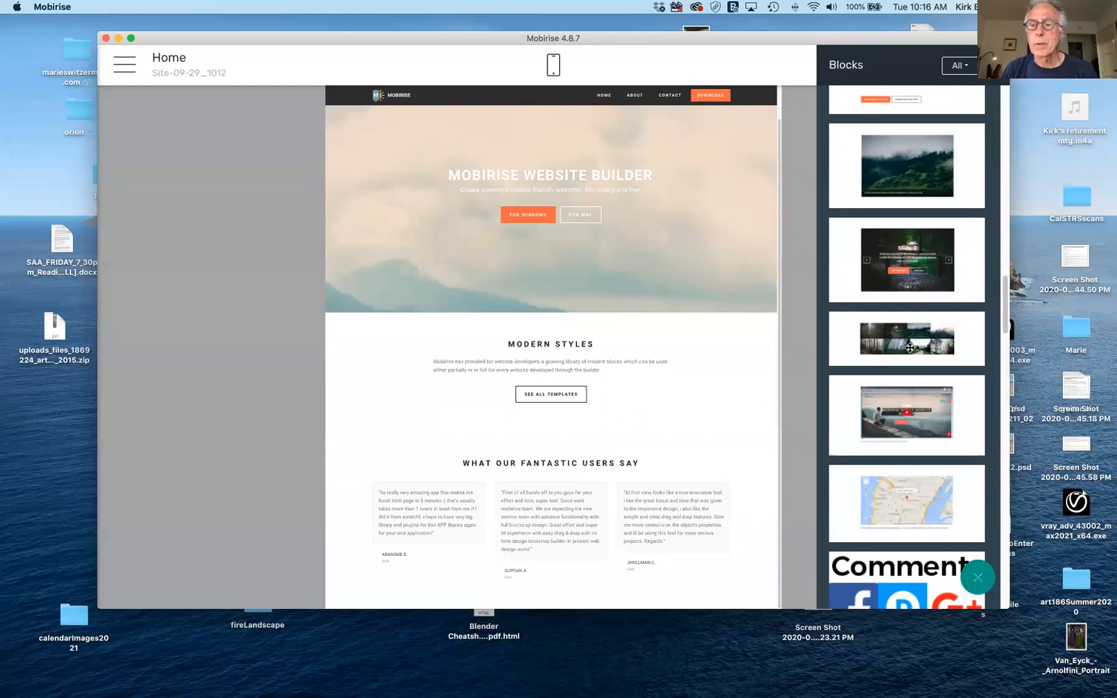
drag(910, 348, 704, 616)
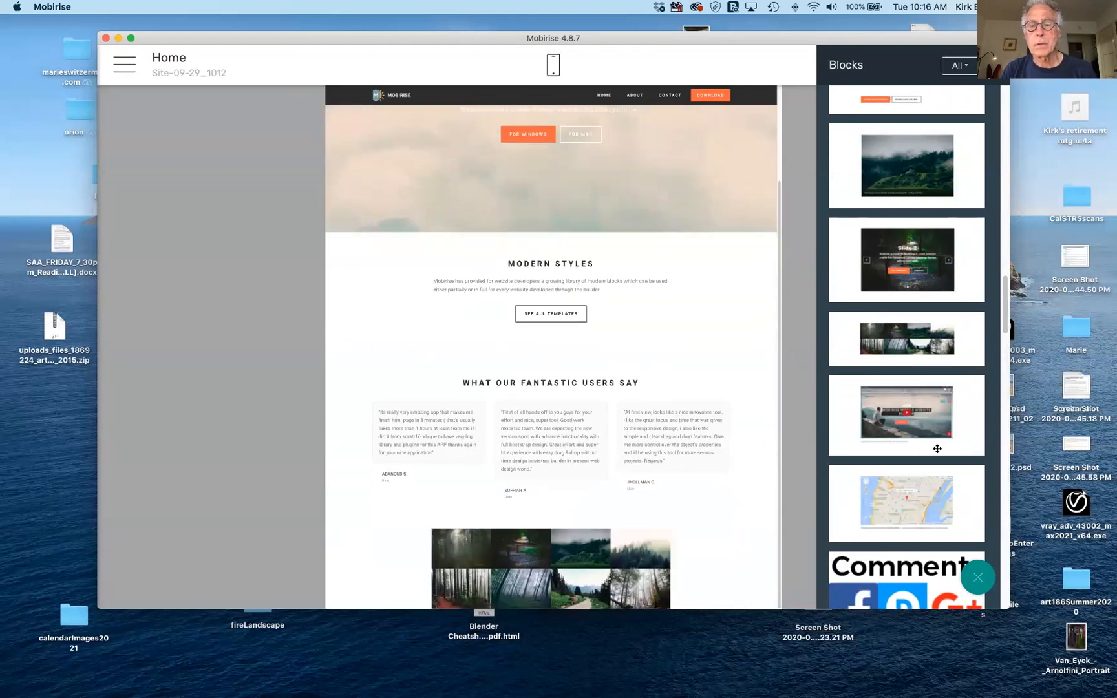
Add the first Footers design, with Address, Contacts and Links columns, beneath the gallery.
scroll(943, 473, down, 10)
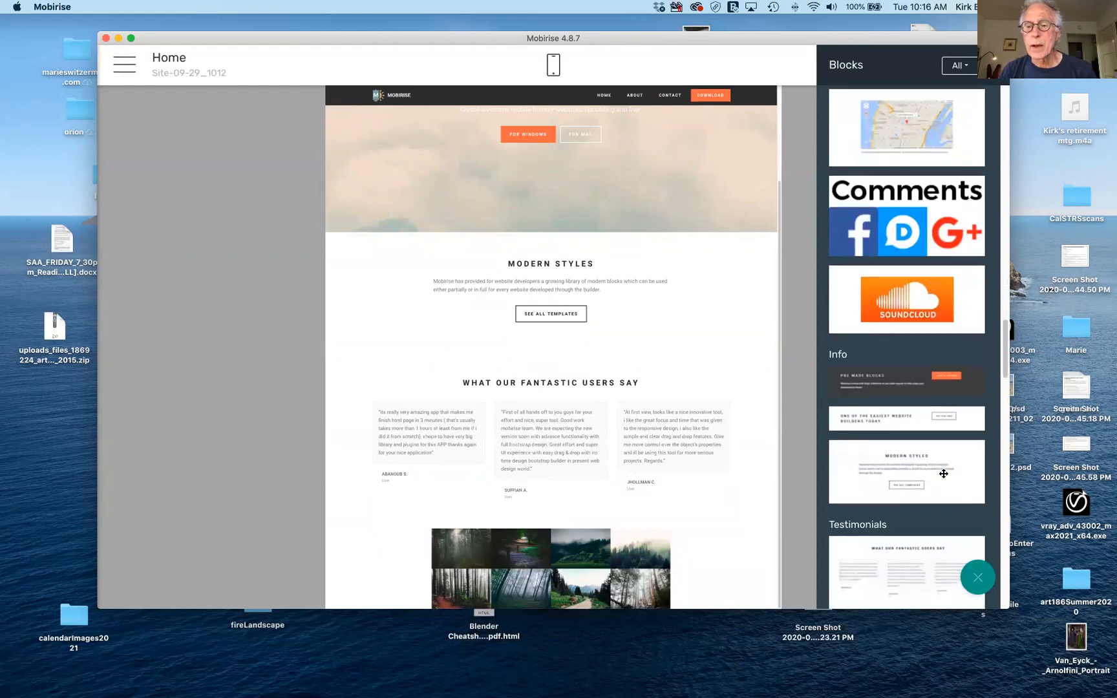
scroll(943, 472, down, 5)
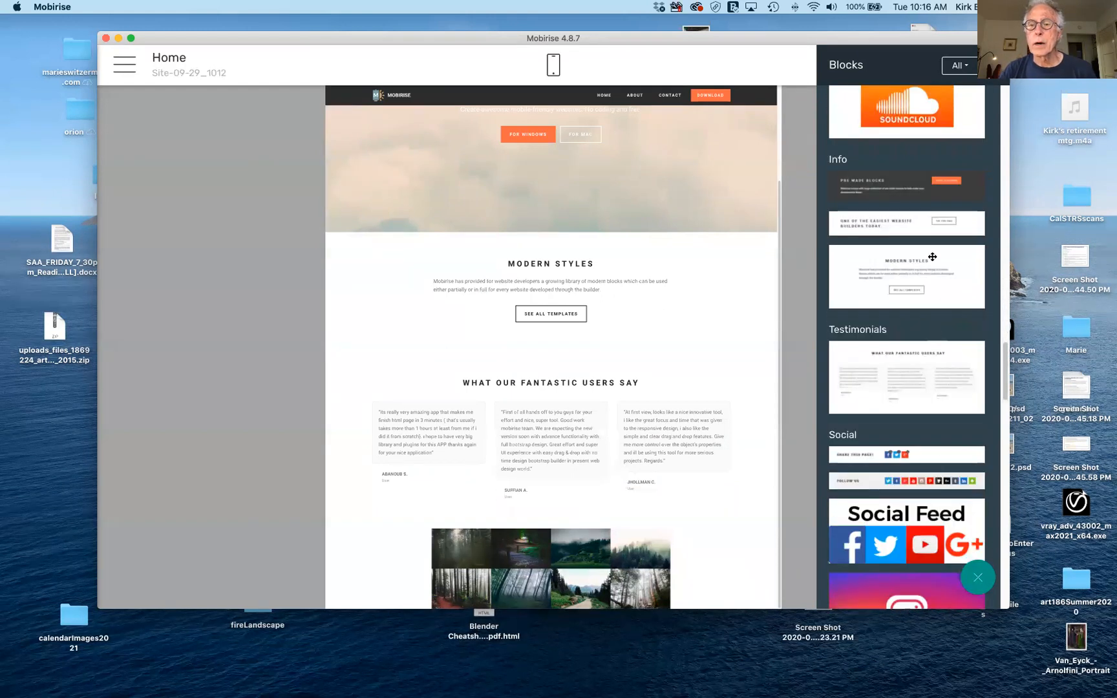
scroll(948, 446, down, 5)
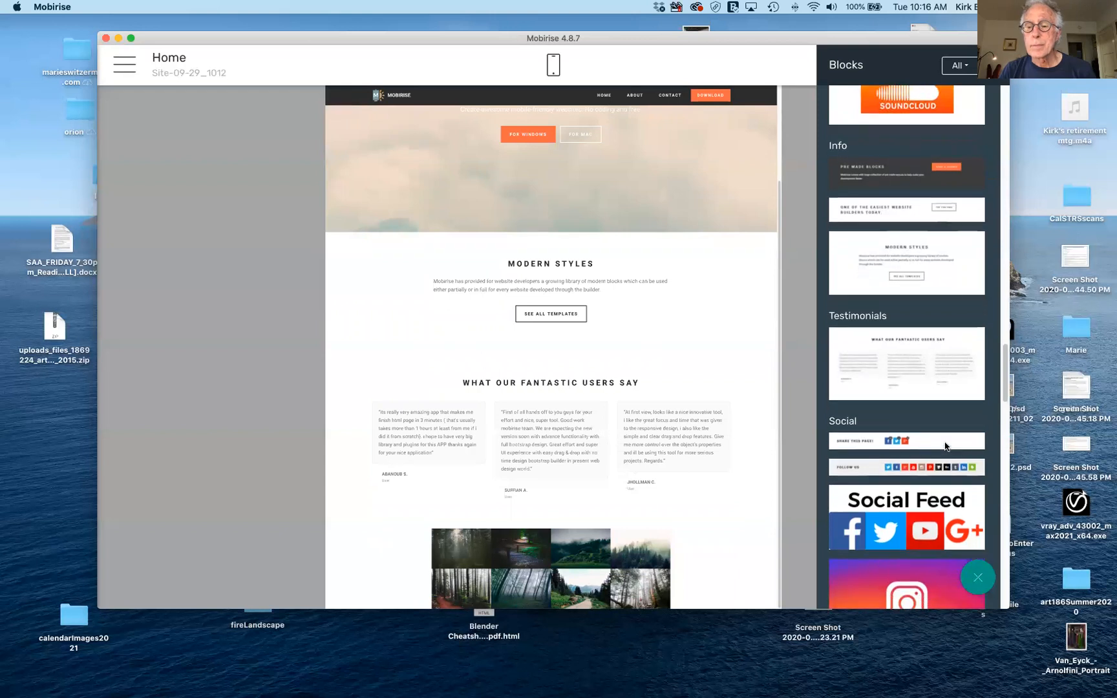
scroll(946, 446, down, 5)
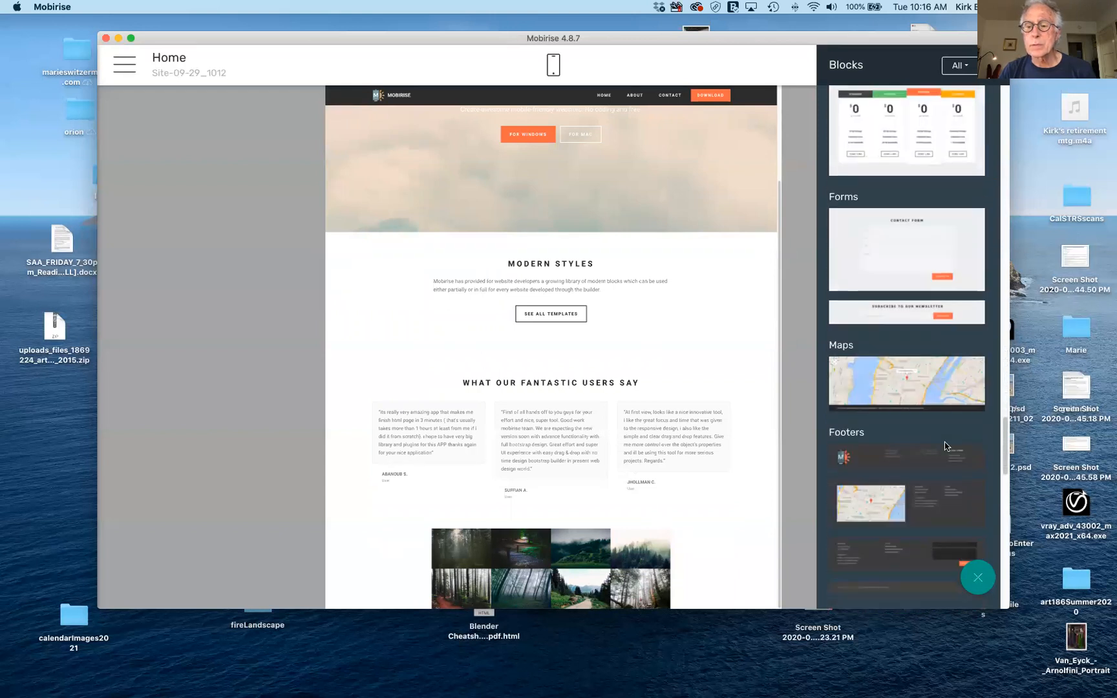
scroll(946, 446, down, 2)
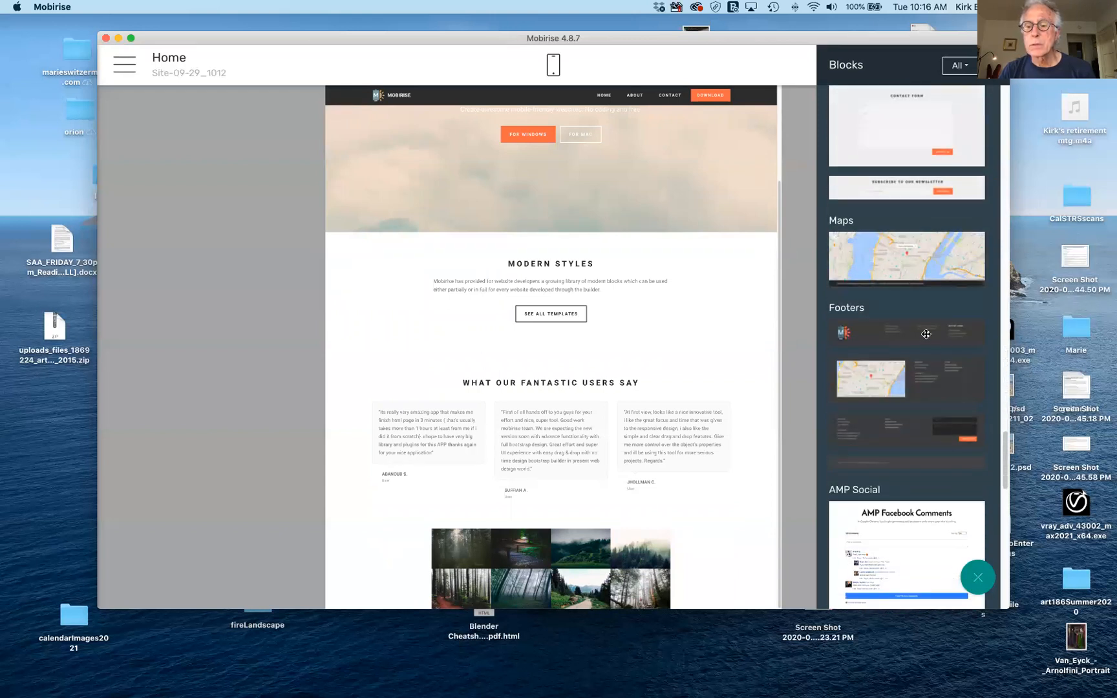
drag(926, 334, 711, 585)
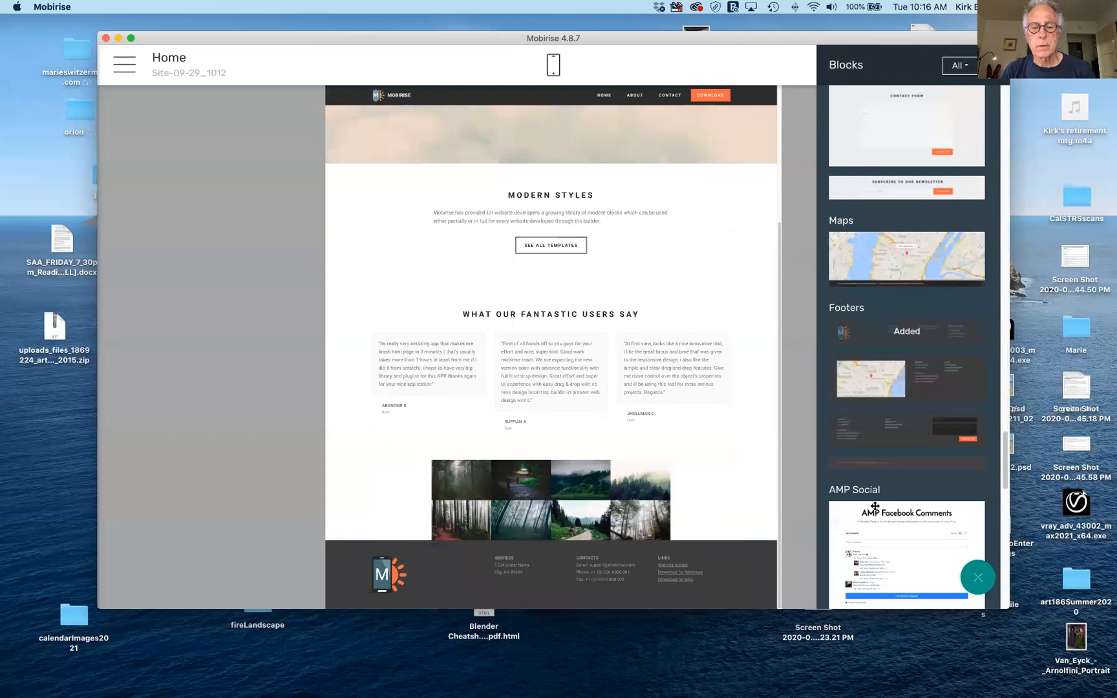
scroll(948, 483, down, 1)
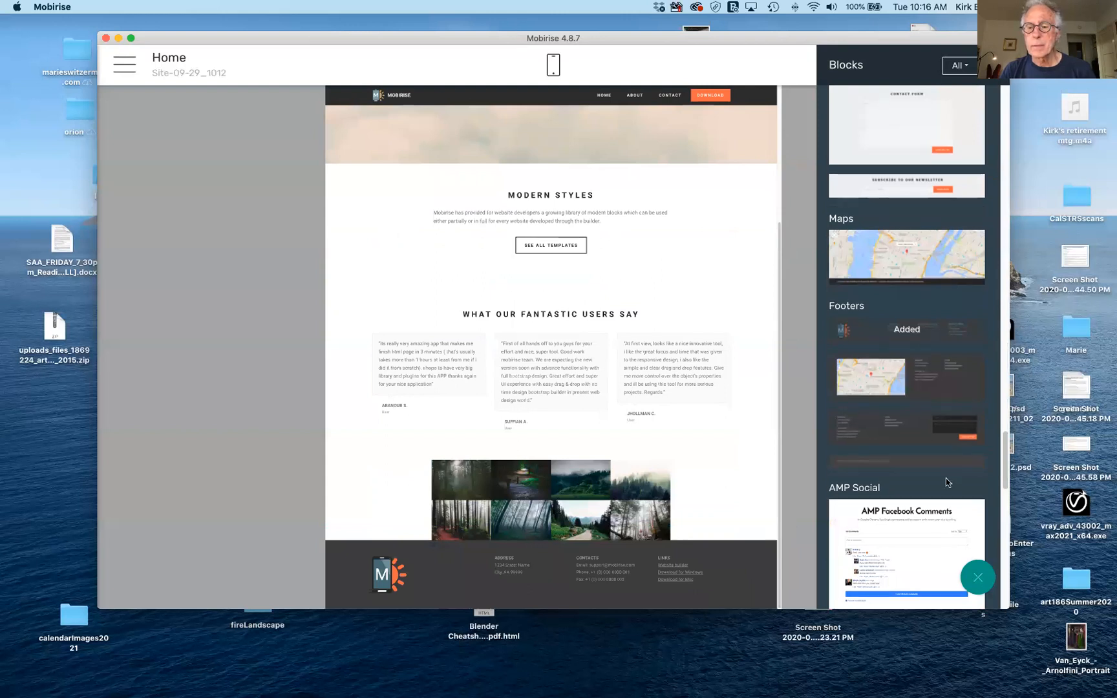
scroll(948, 483, down, 10)
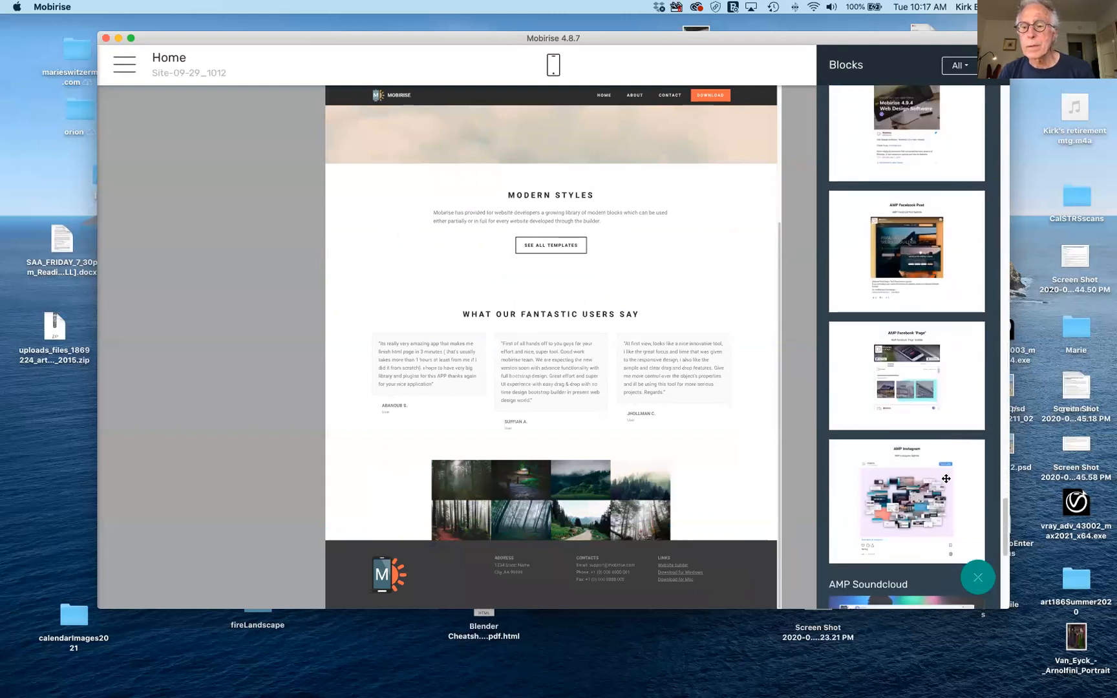
scroll(946, 478, up, 5)
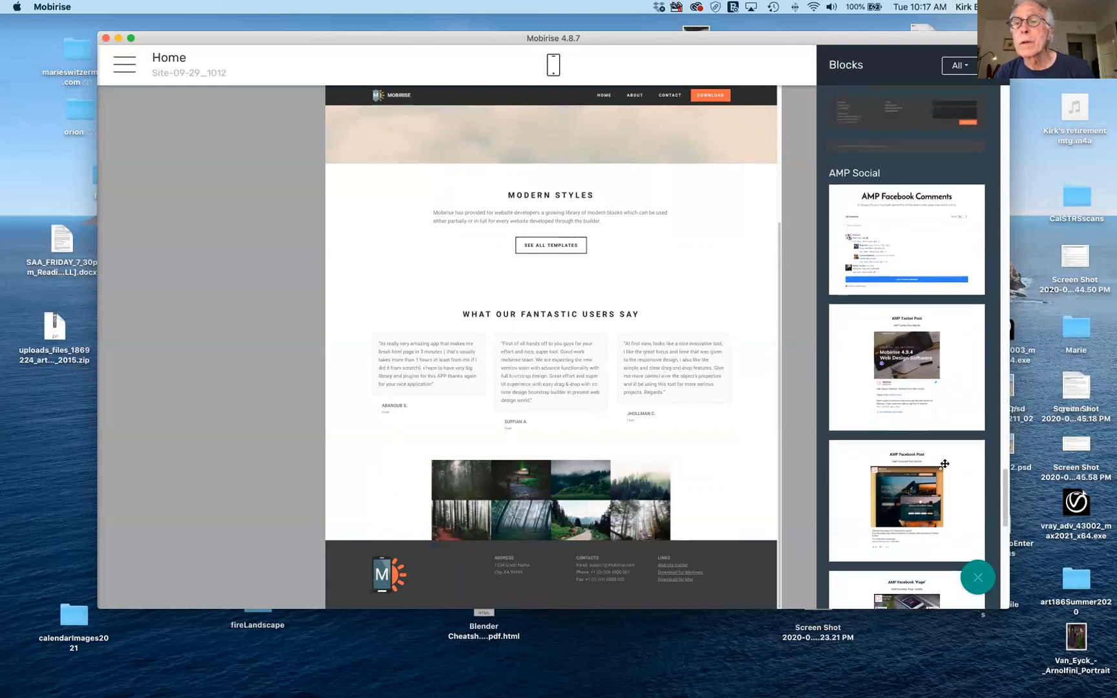
scroll(945, 463, down, 8)
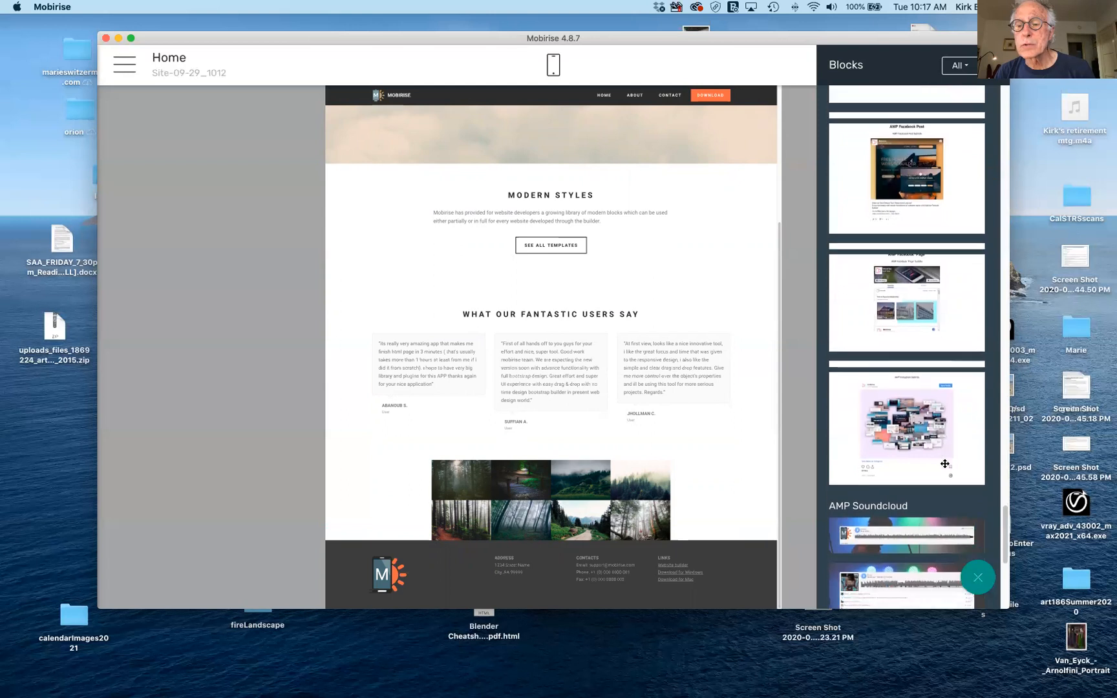
scroll(944, 466, down, 3)
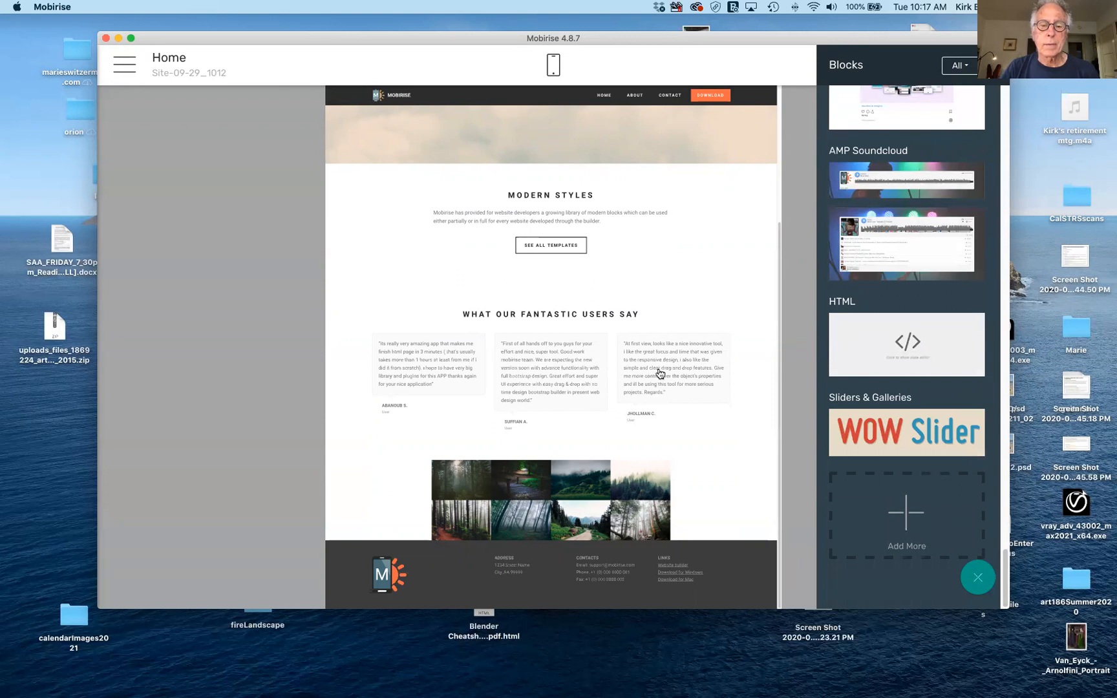
scroll(620, 420, up, 5)
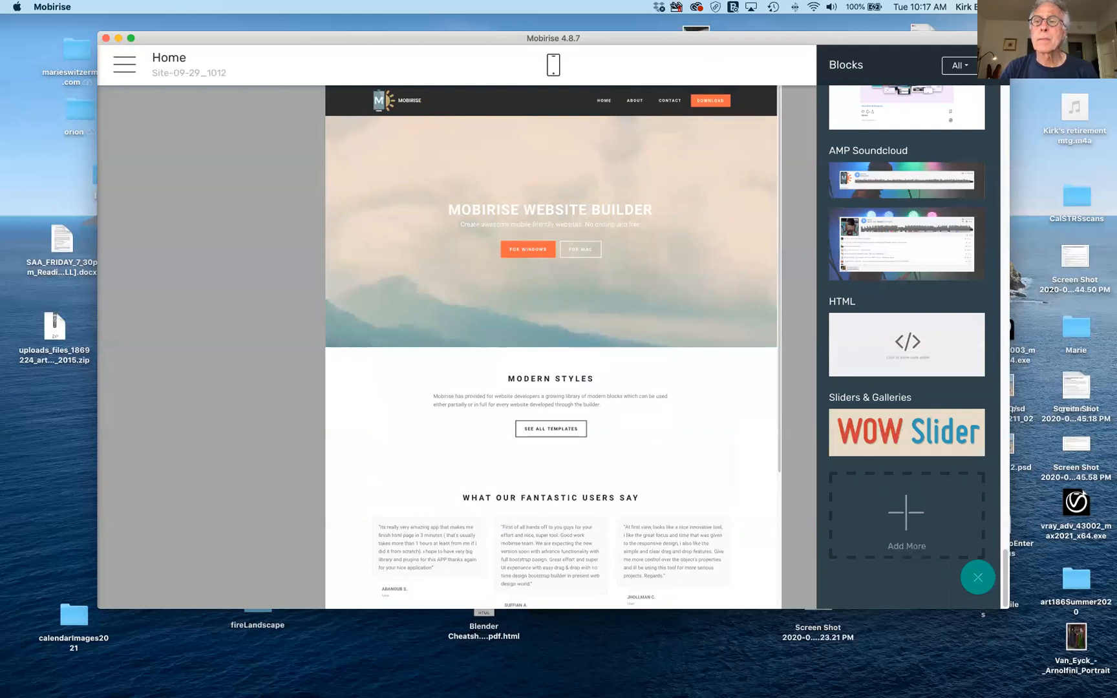
Hide the Blocks panel to show the whole stacked Home page.
click(980, 577)
mouse_move(563, 107)
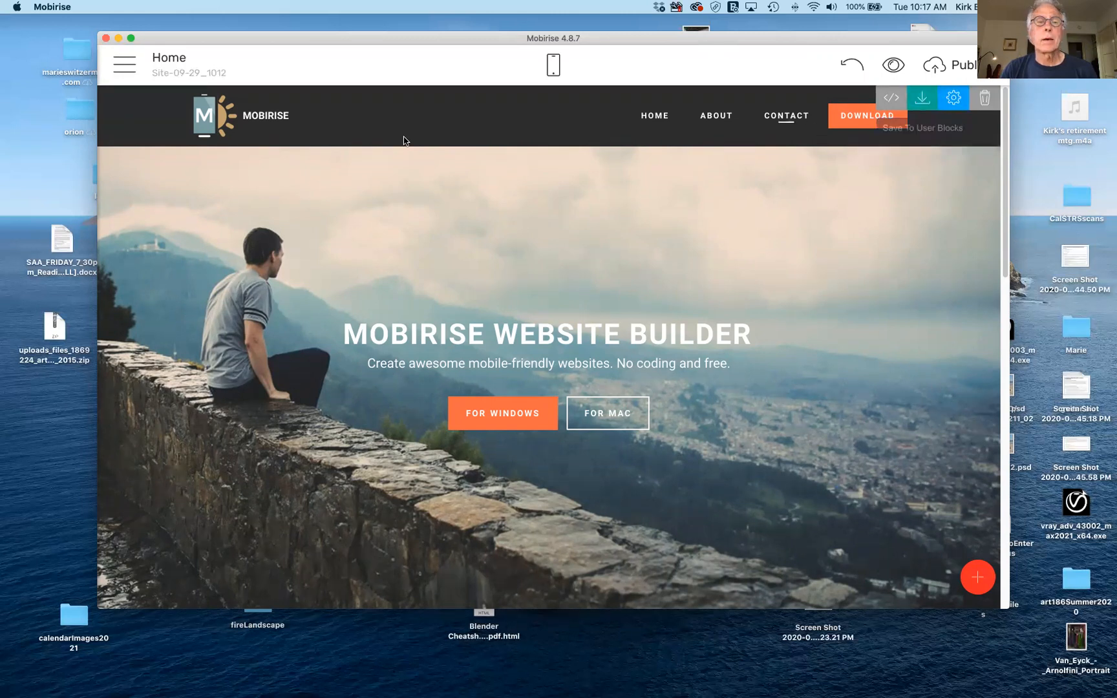
Show the site's Pages list from the main menu's Sites panel, listing only Home.
click(129, 66)
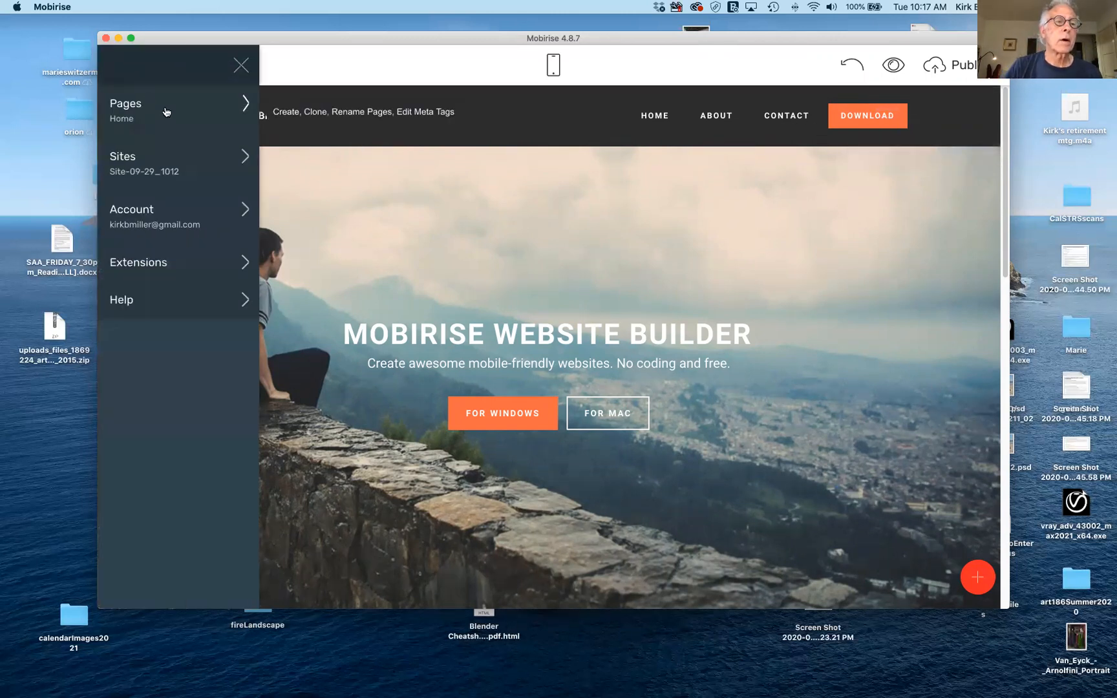
click(241, 159)
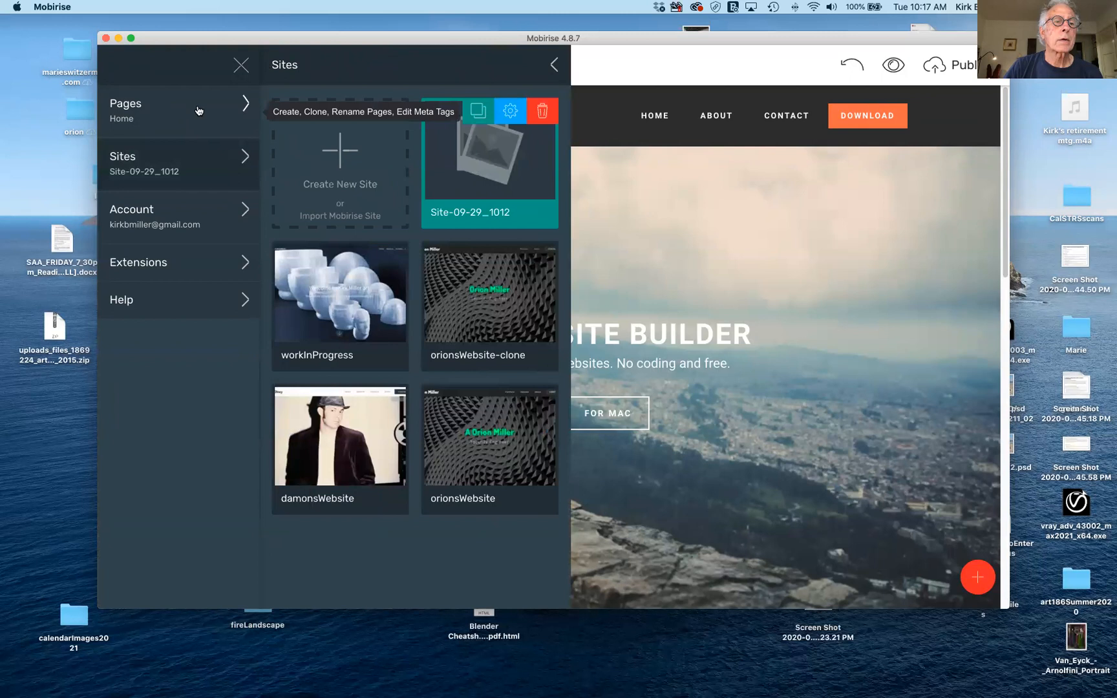
click(231, 105)
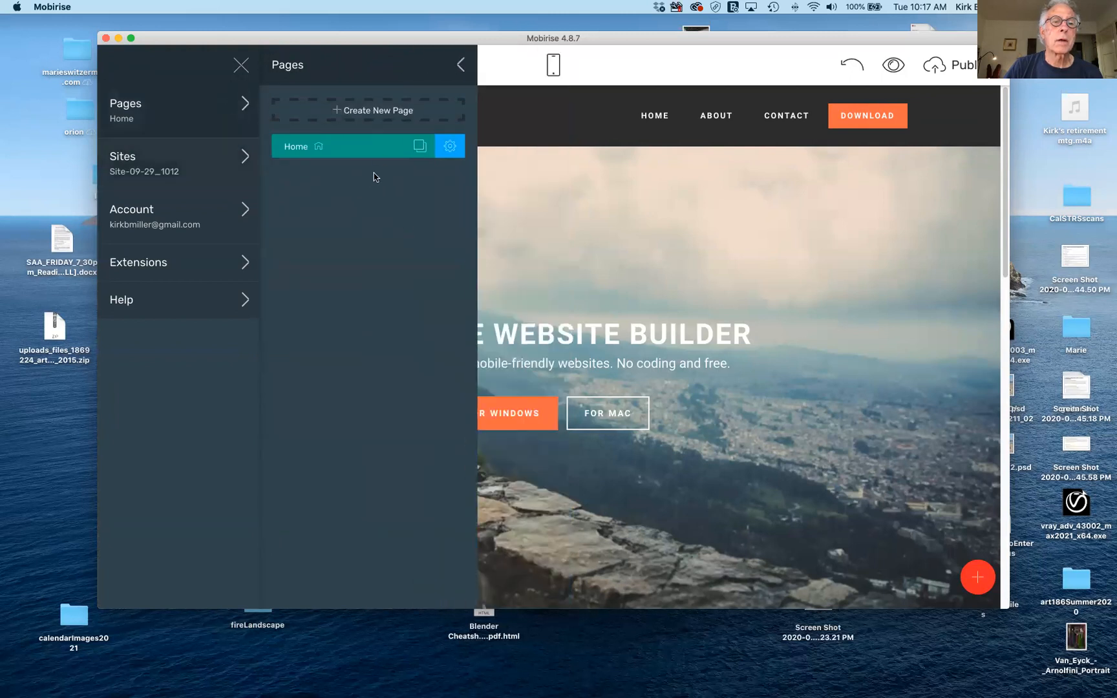
Give the Home page the description 'Test page for Art 196' and close the pages panels.
click(448, 148)
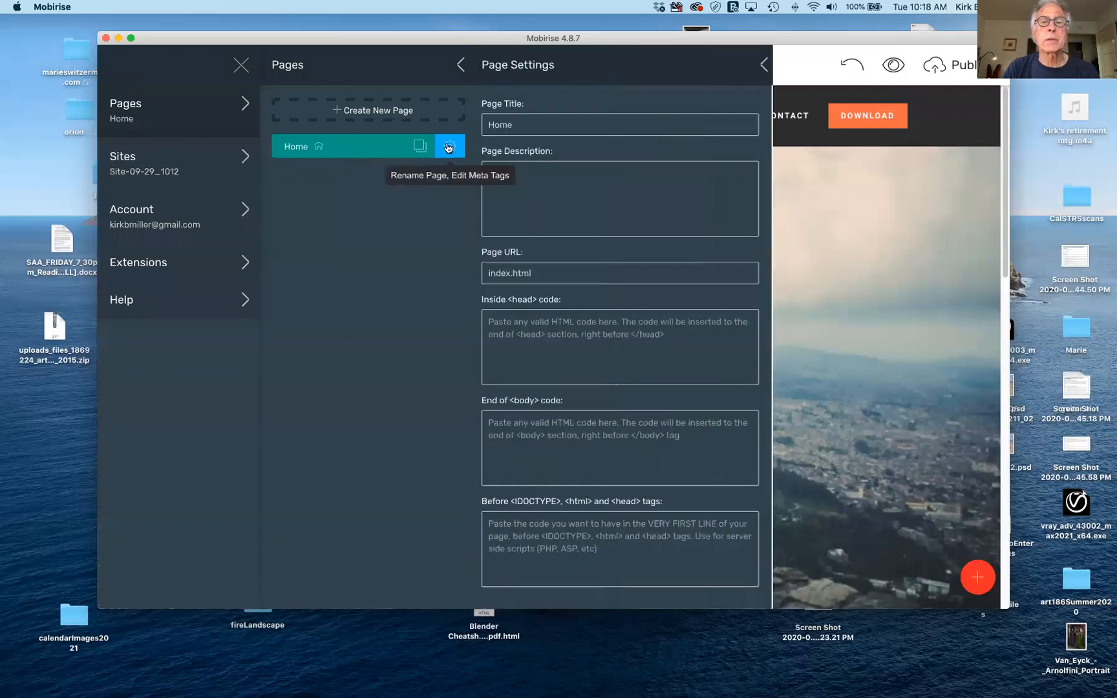
click(542, 123)
click(560, 186)
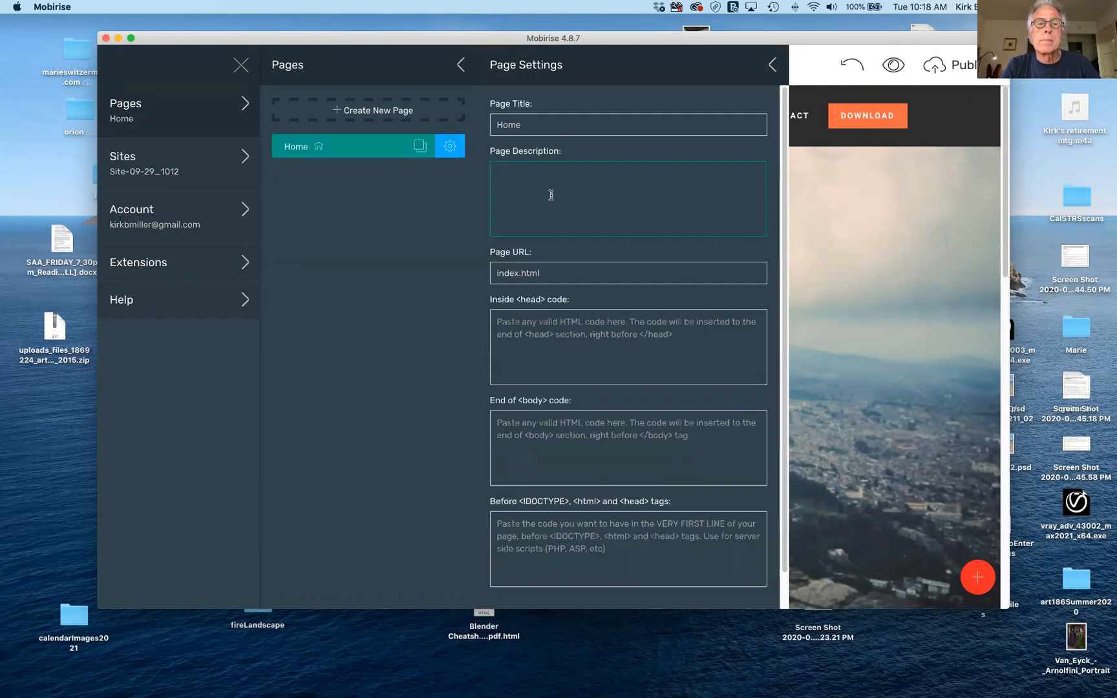
text(Test pa)
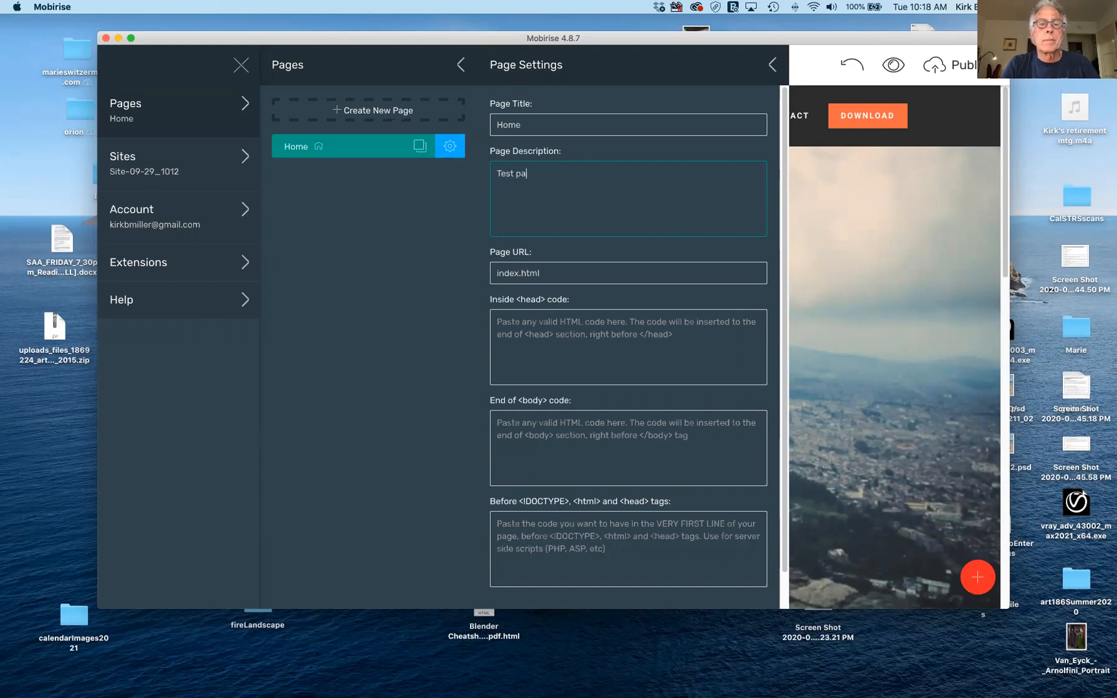
text(ge for Art 196 demo.)
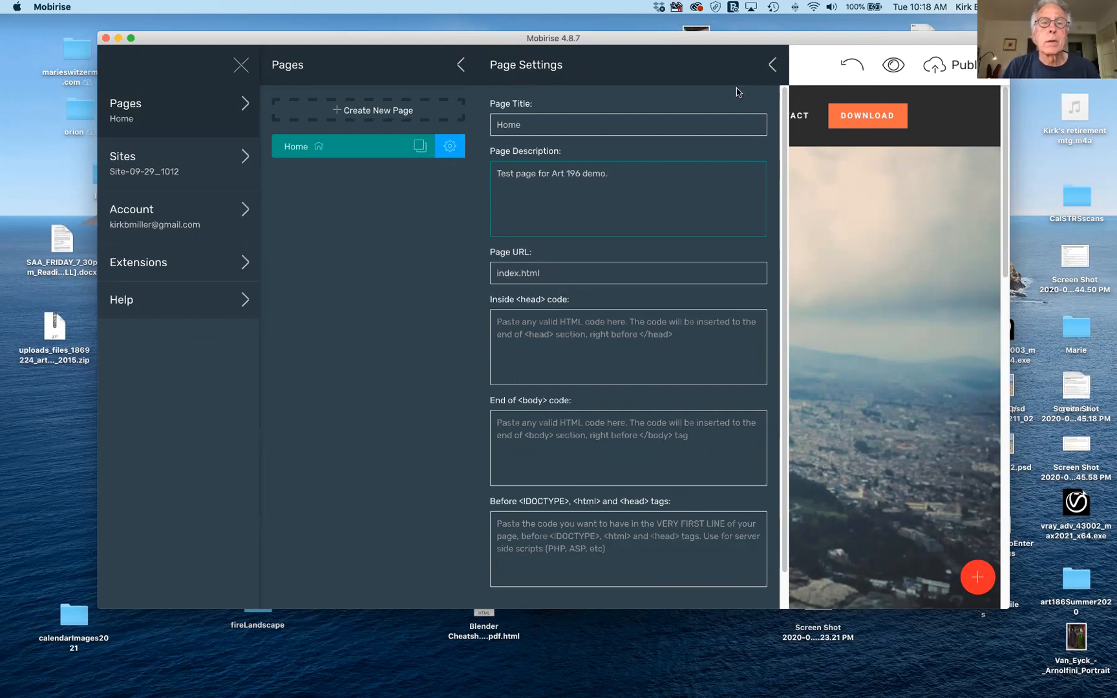
click(772, 64)
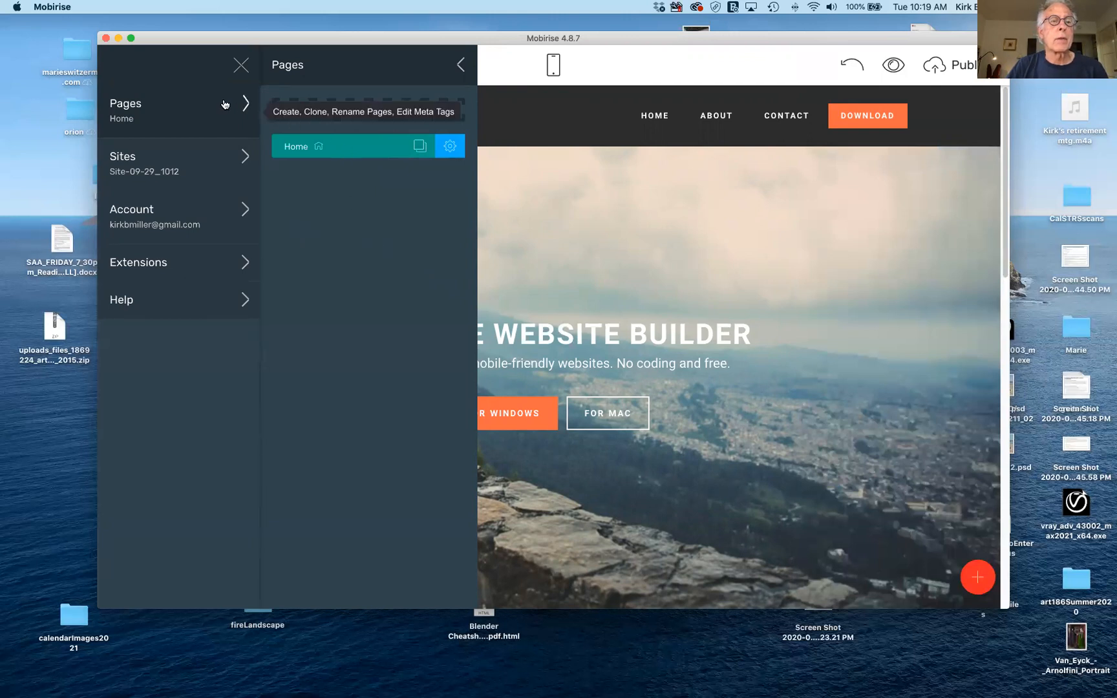
click(462, 66)
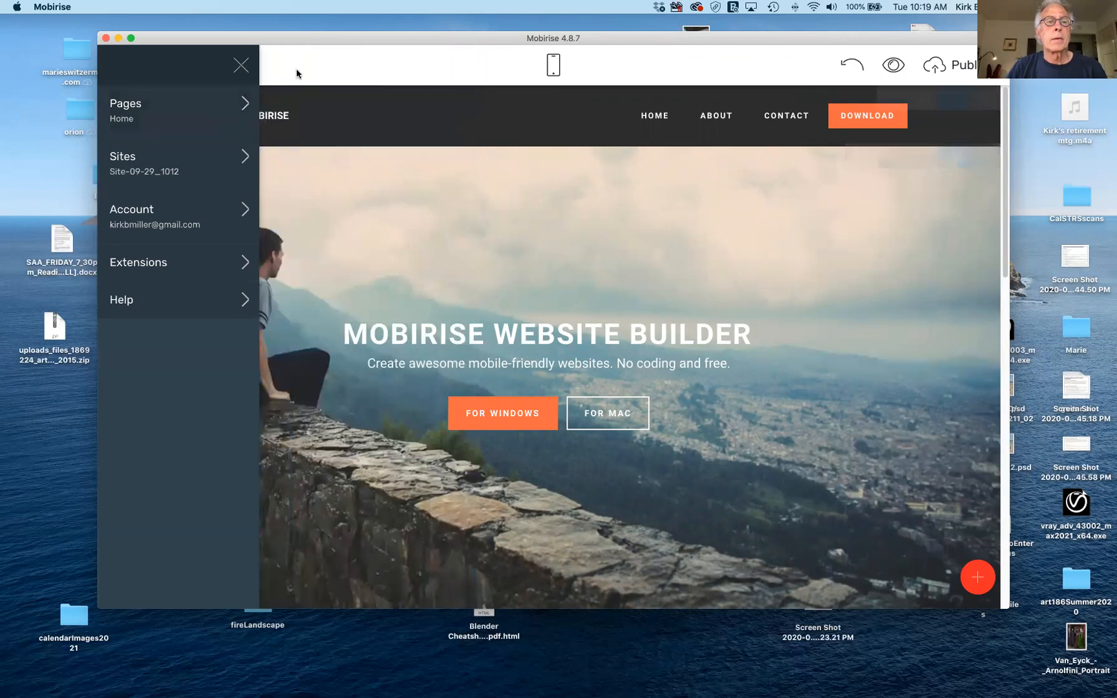
Close the site menu, toggle the header's Show Logo off and back on, and select the logo.
click(240, 66)
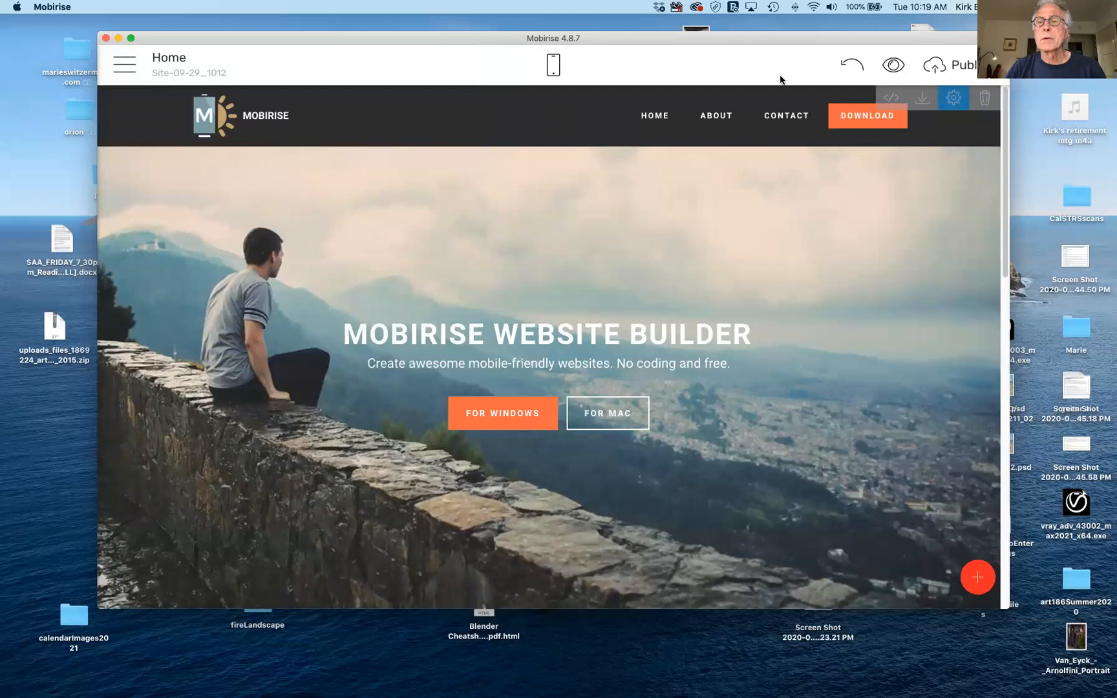
click(954, 101)
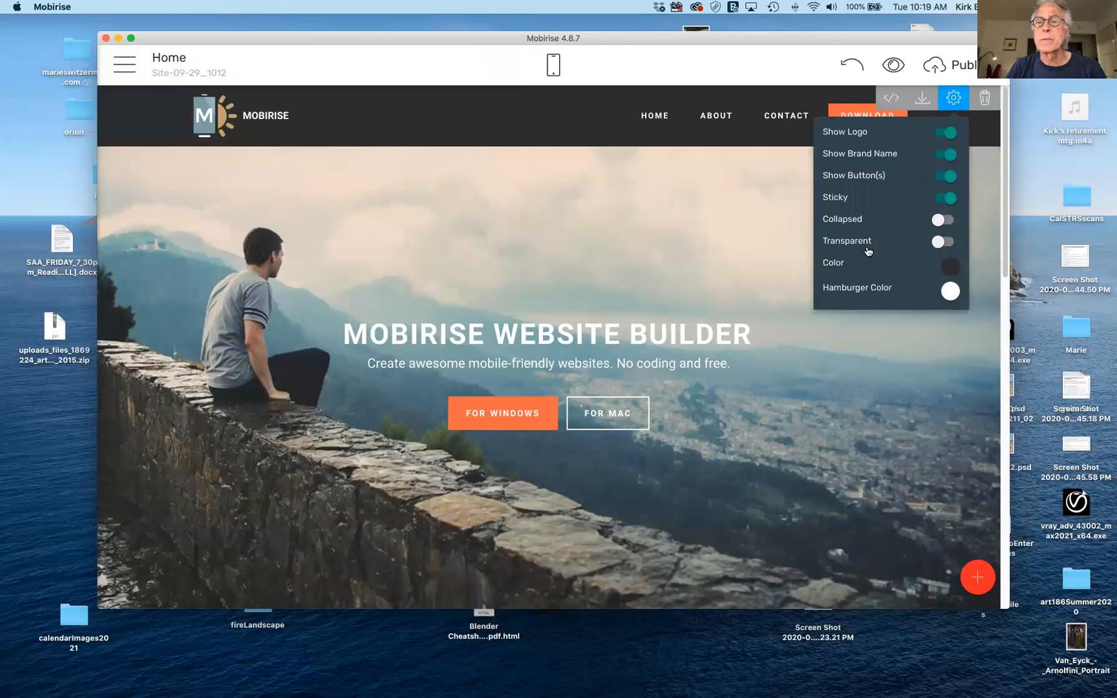
click(126, 64)
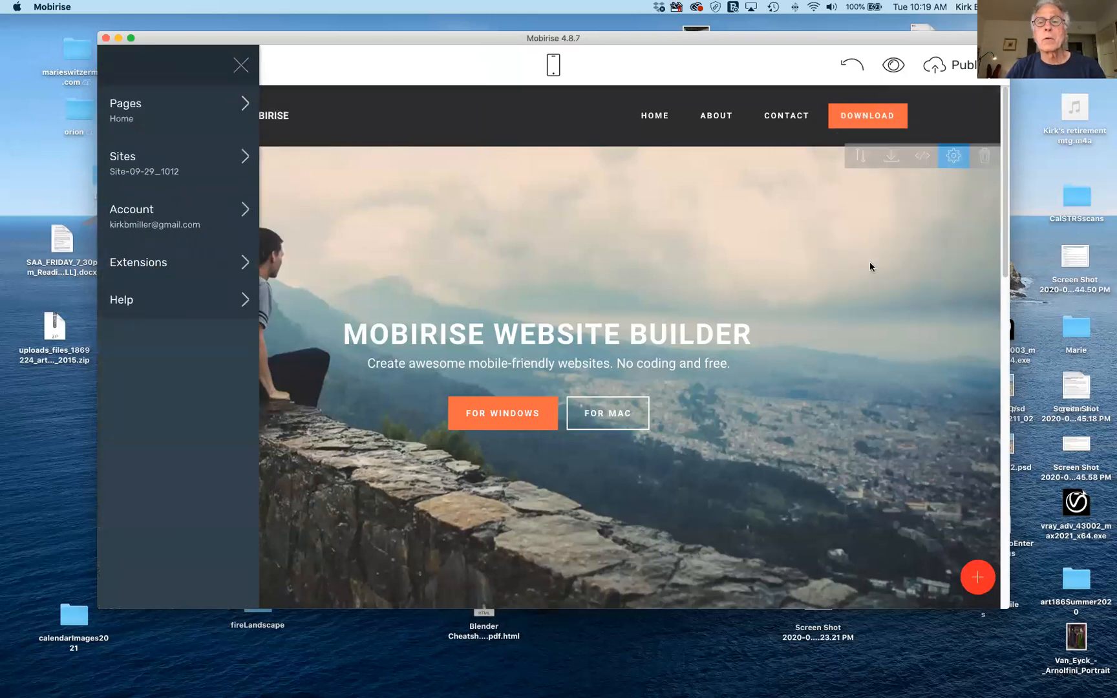
click(242, 66)
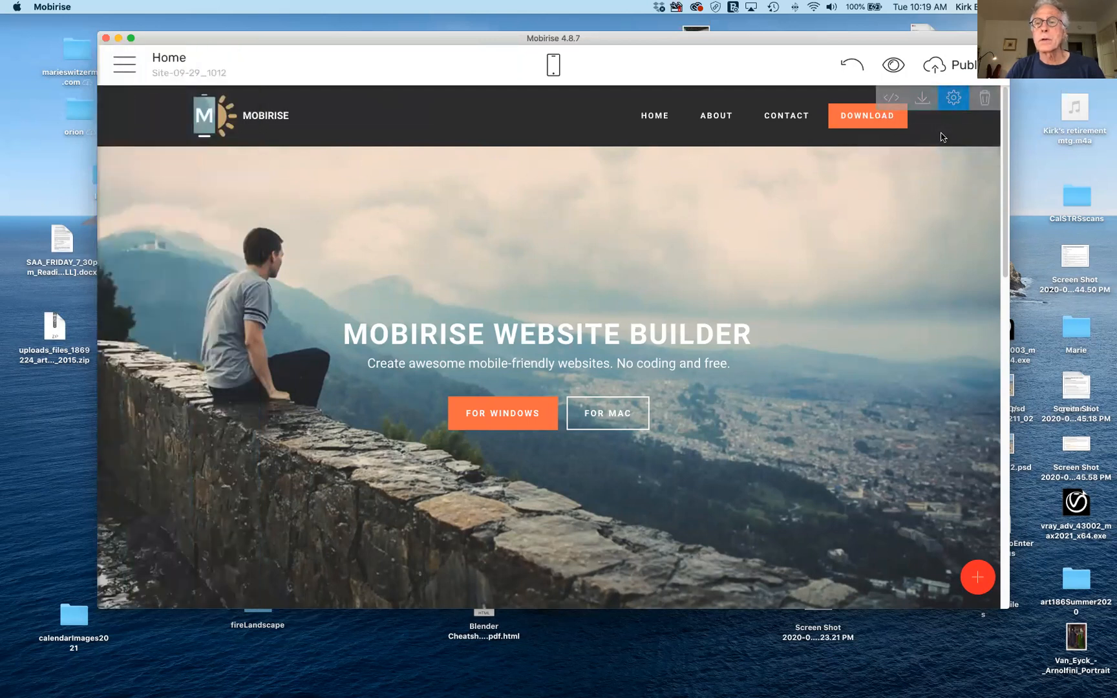
click(953, 99)
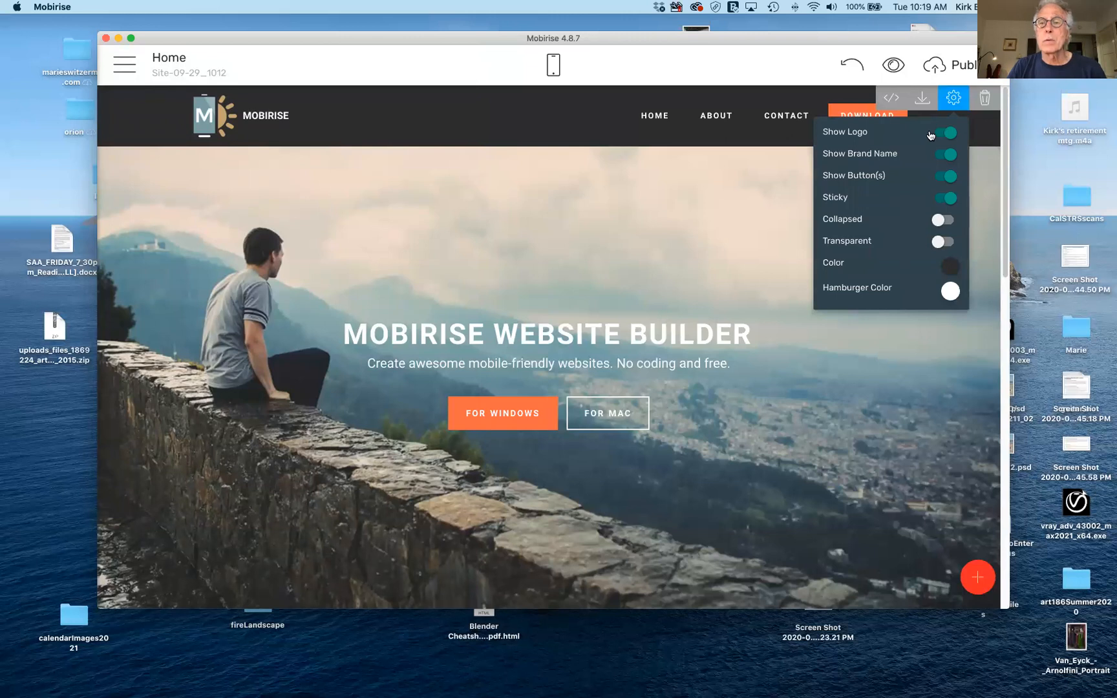
click(848, 135)
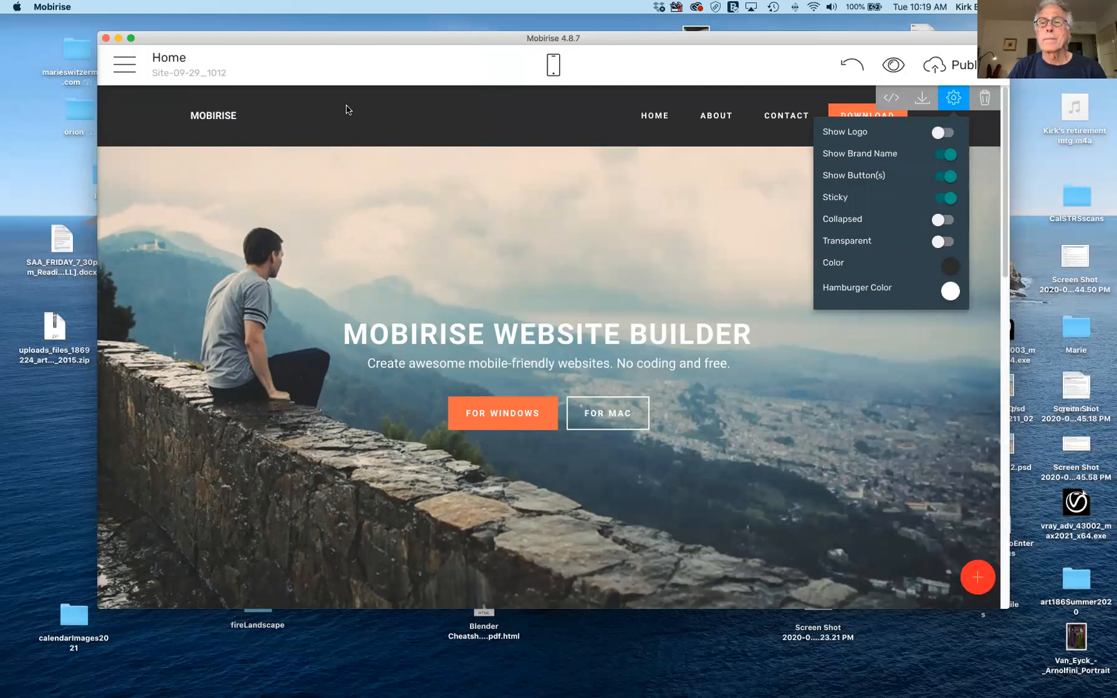
click(940, 134)
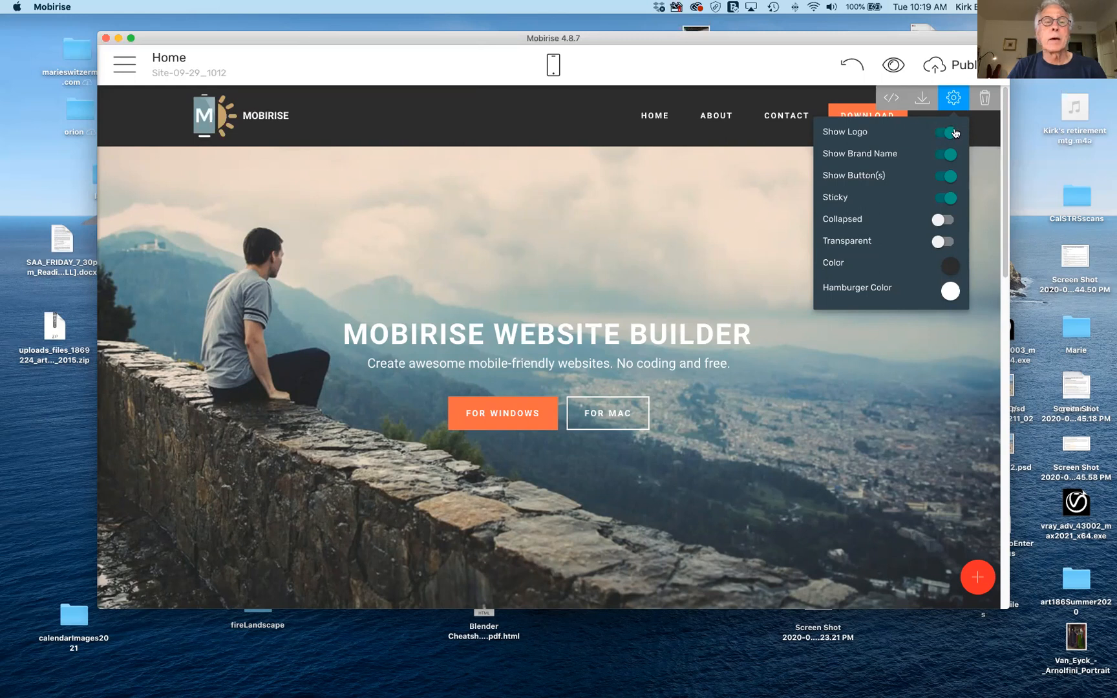
click(209, 115)
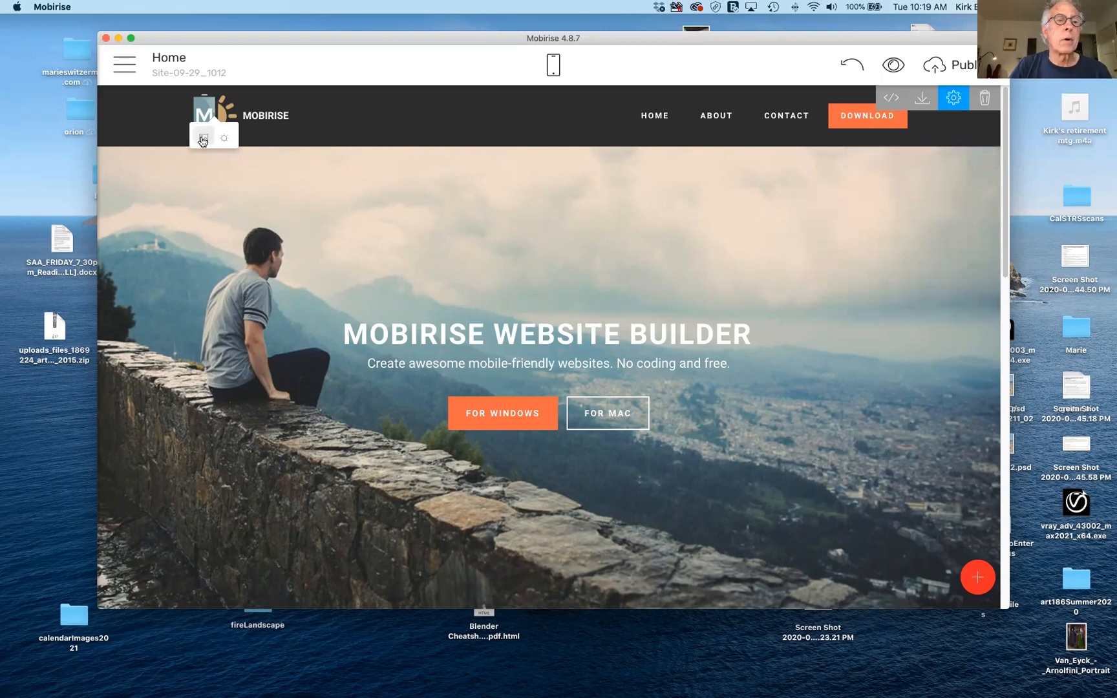
Open the logo's Media Image picker and browse the free online library thumbnails.
click(202, 139)
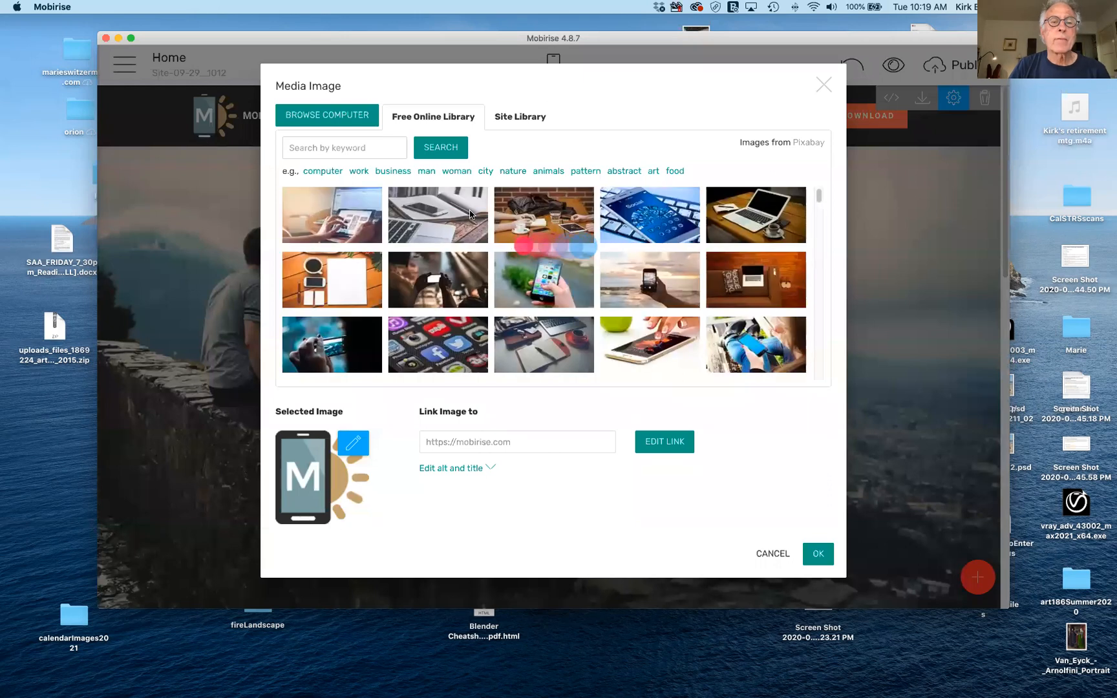
scroll(466, 244, down, 2)
scroll(466, 245, down, 10)
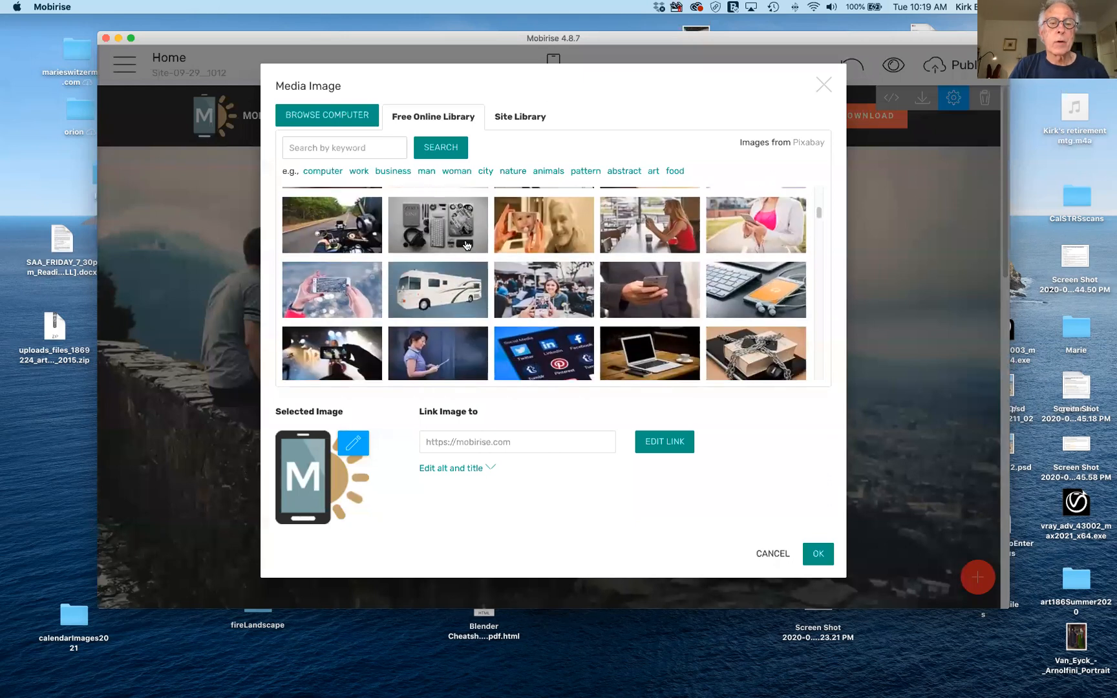
scroll(465, 244, down, 10)
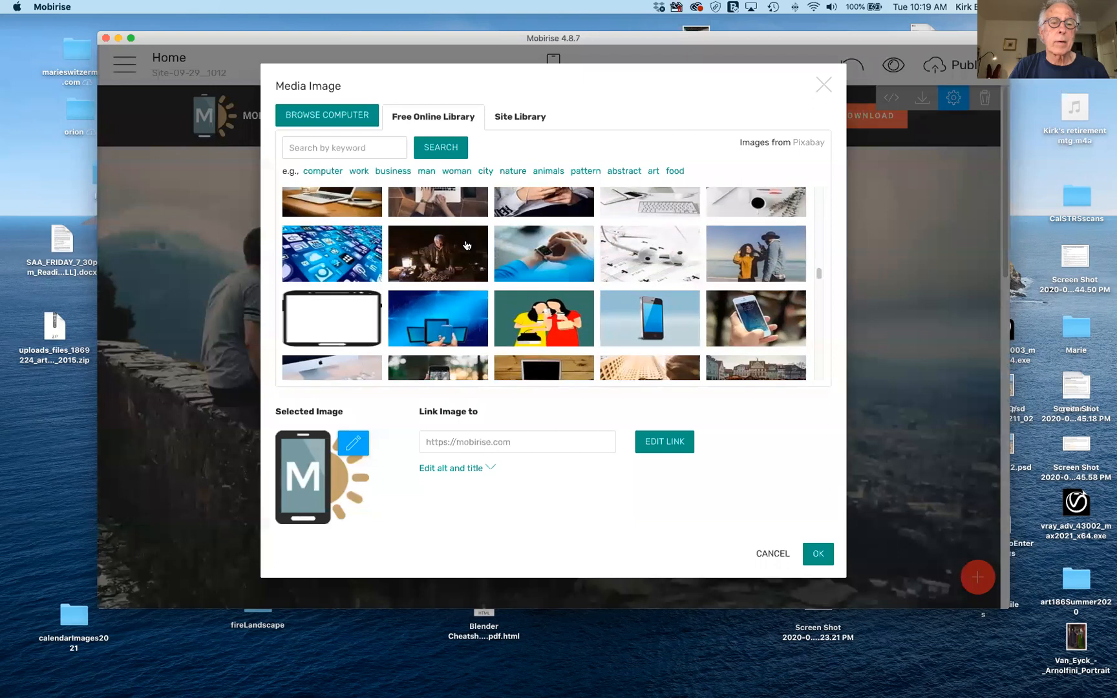
scroll(466, 244, down, 8)
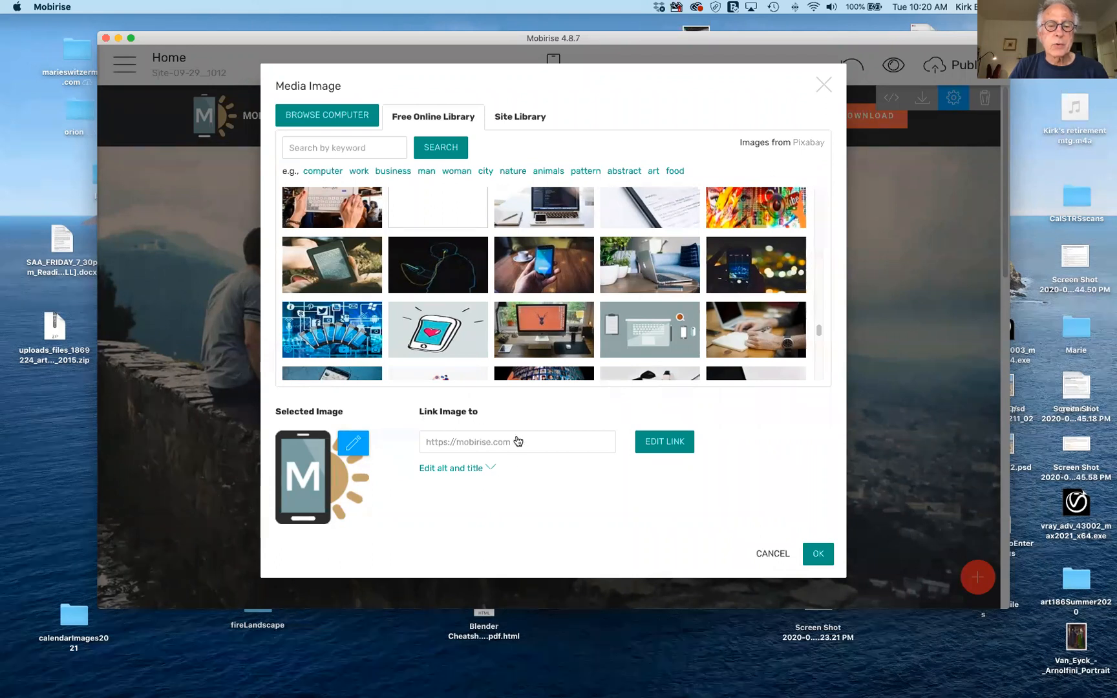
Set the logo image's alt text to 'Art 196' and title to 'Home Page For Web Design'.
click(453, 474)
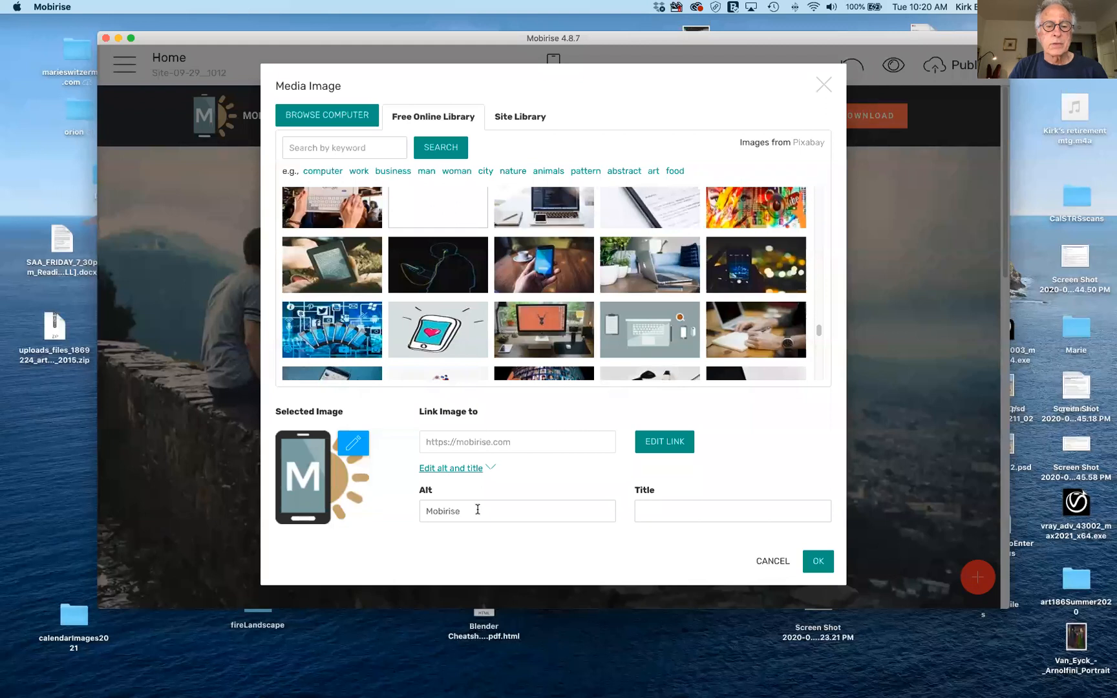
drag(476, 509, 394, 510)
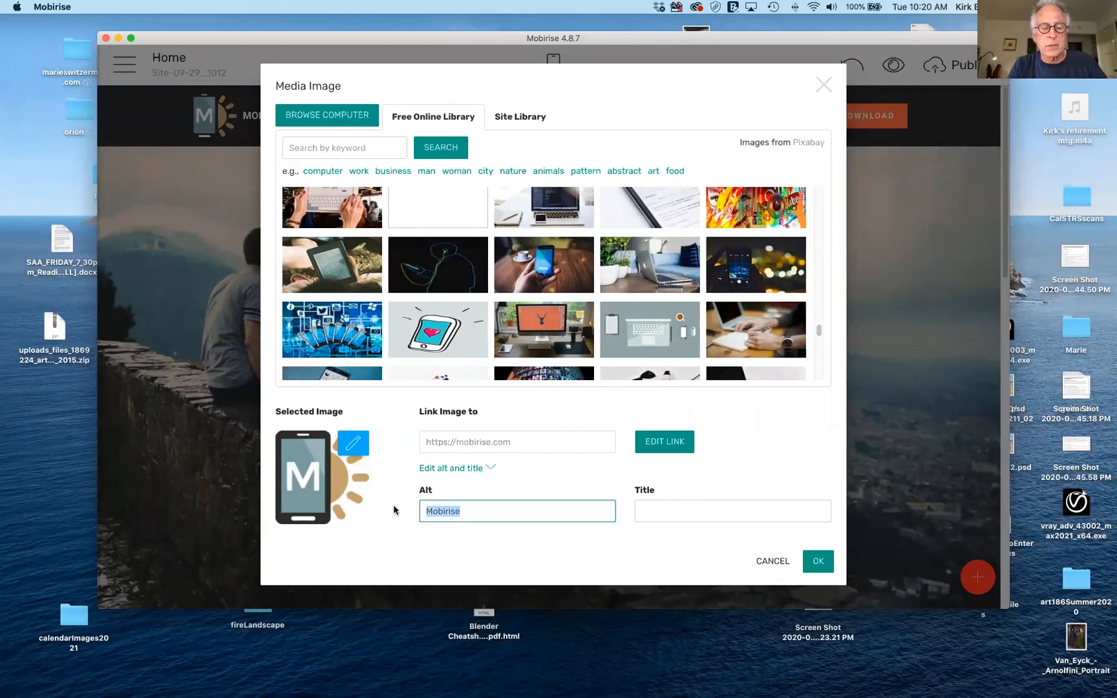
text(Art)
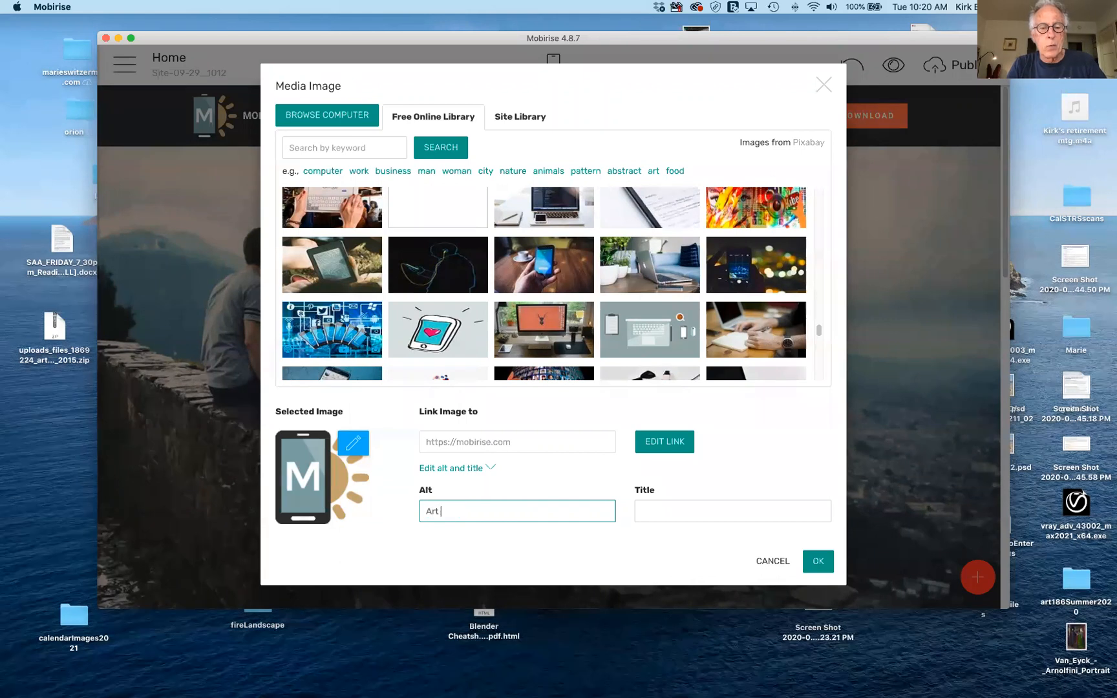
text( 196)
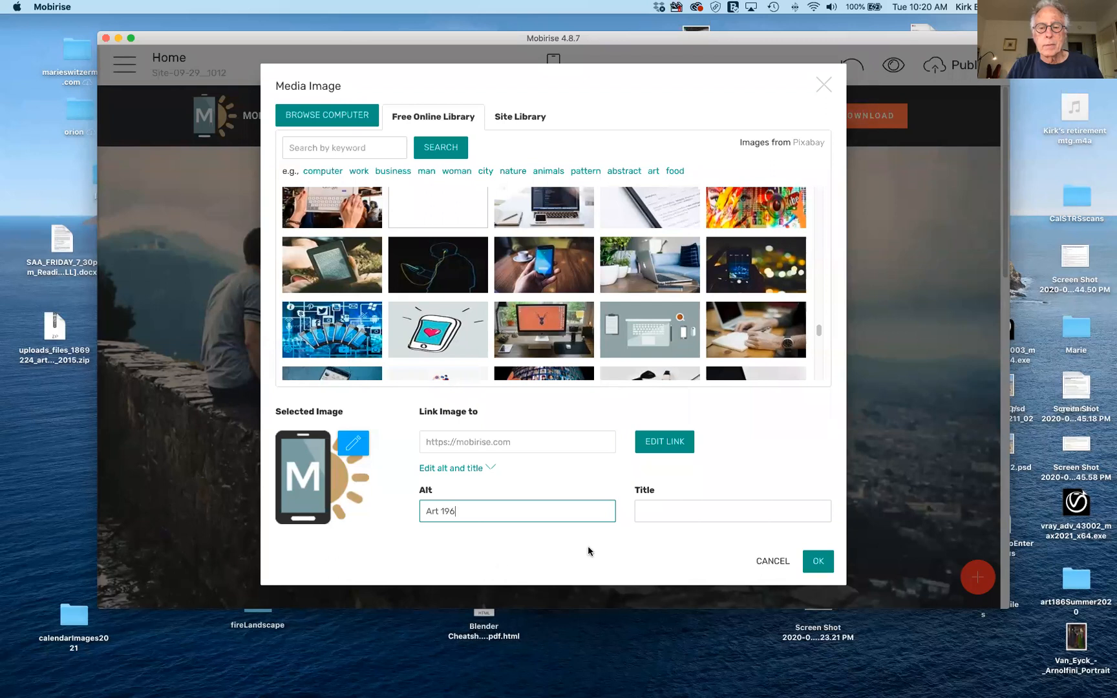
click(648, 513)
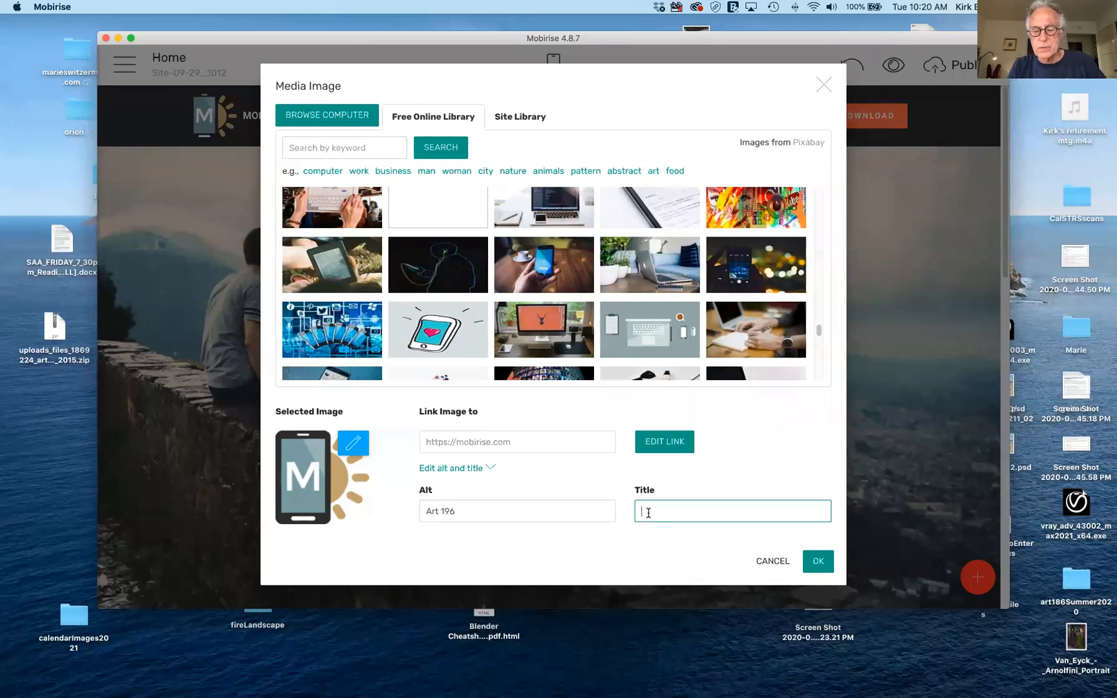
text(Home Pa)
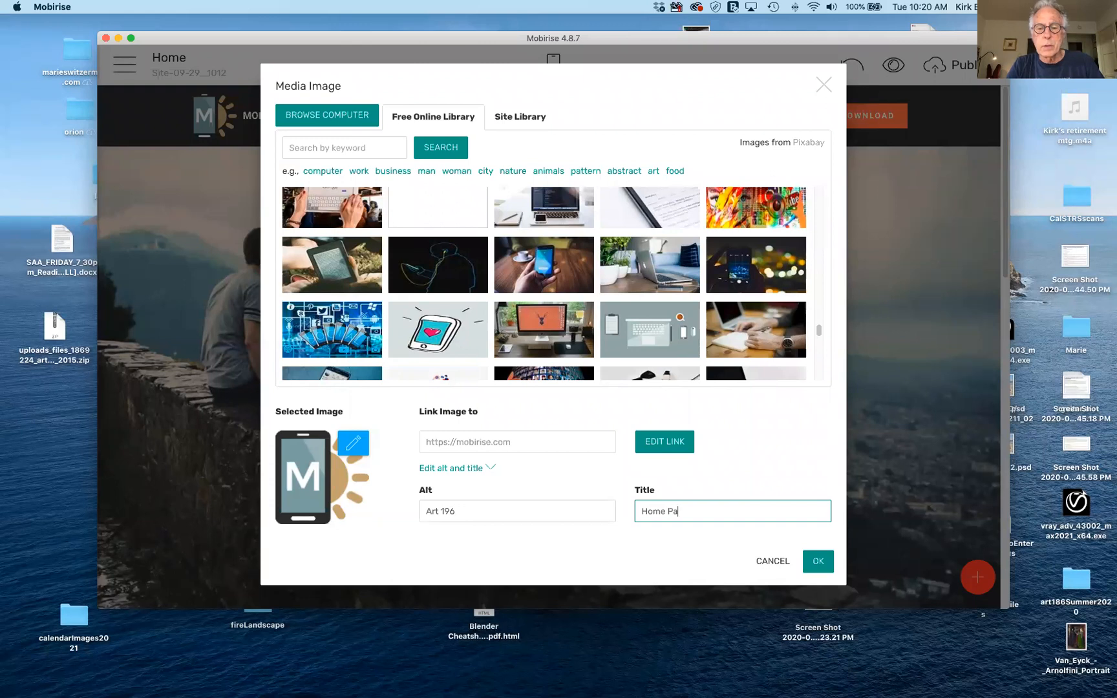
text(ge F)
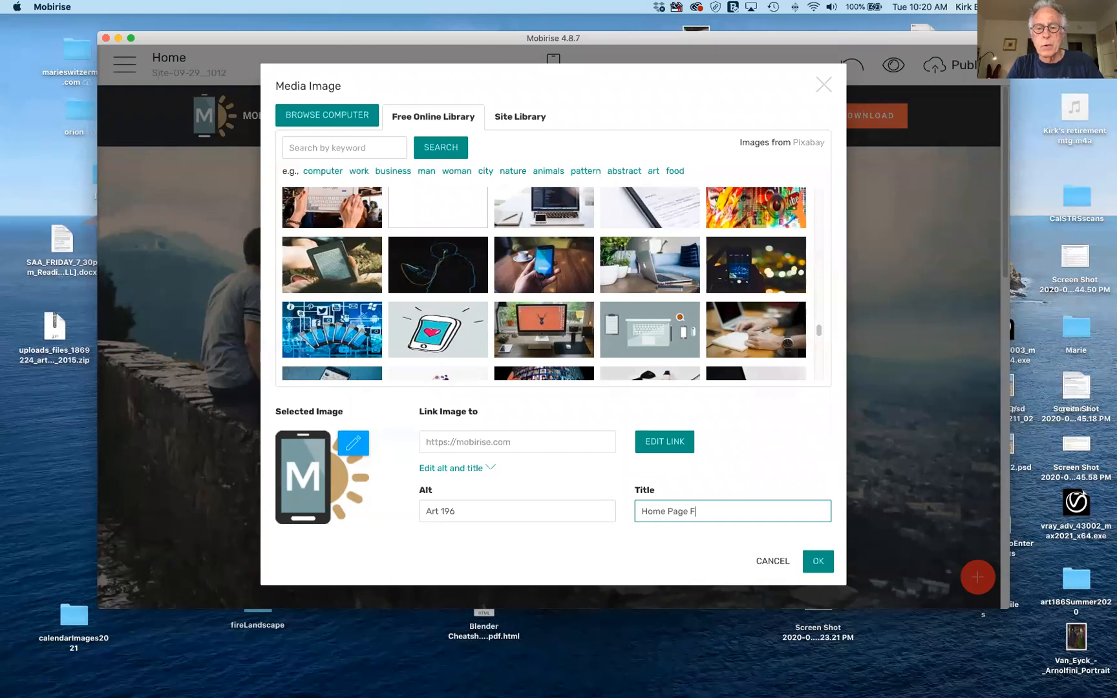
text(or Web Design)
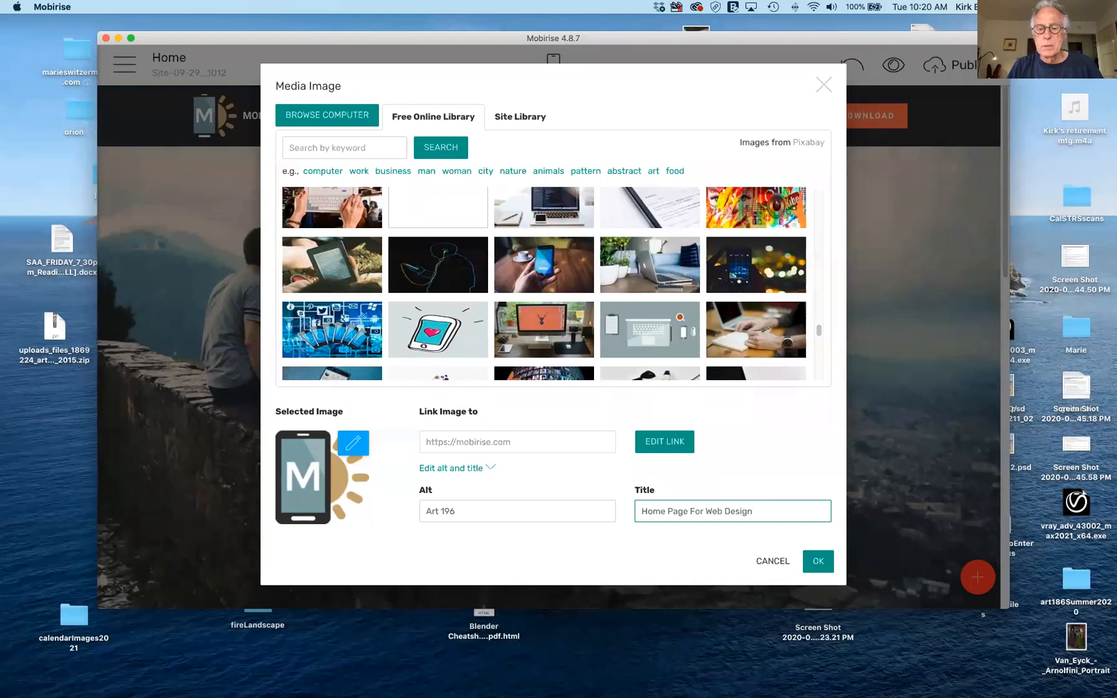
click(819, 562)
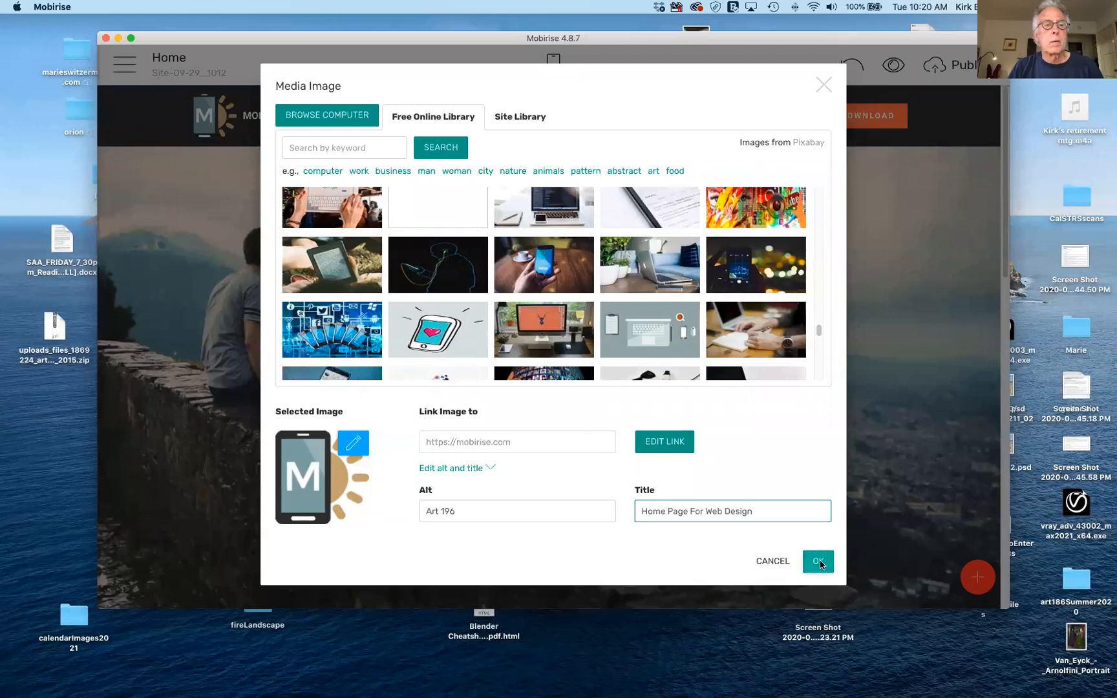
Turn off Show Logo in the header block settings to hide the navbar logo.
mouse_move(928, 115)
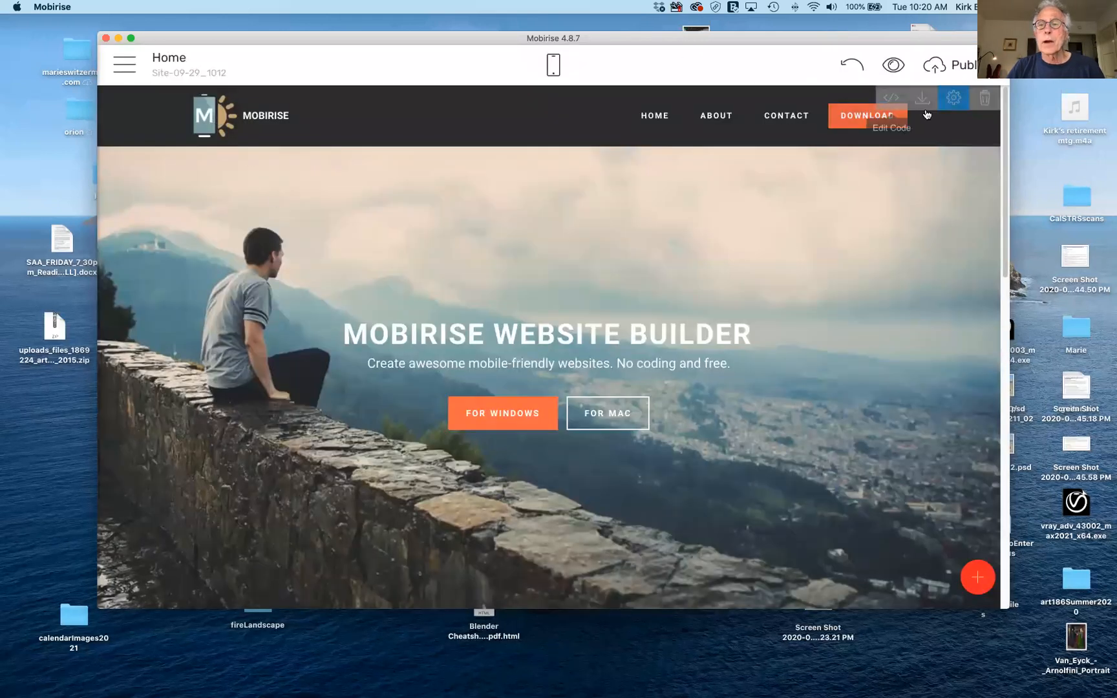
click(955, 99)
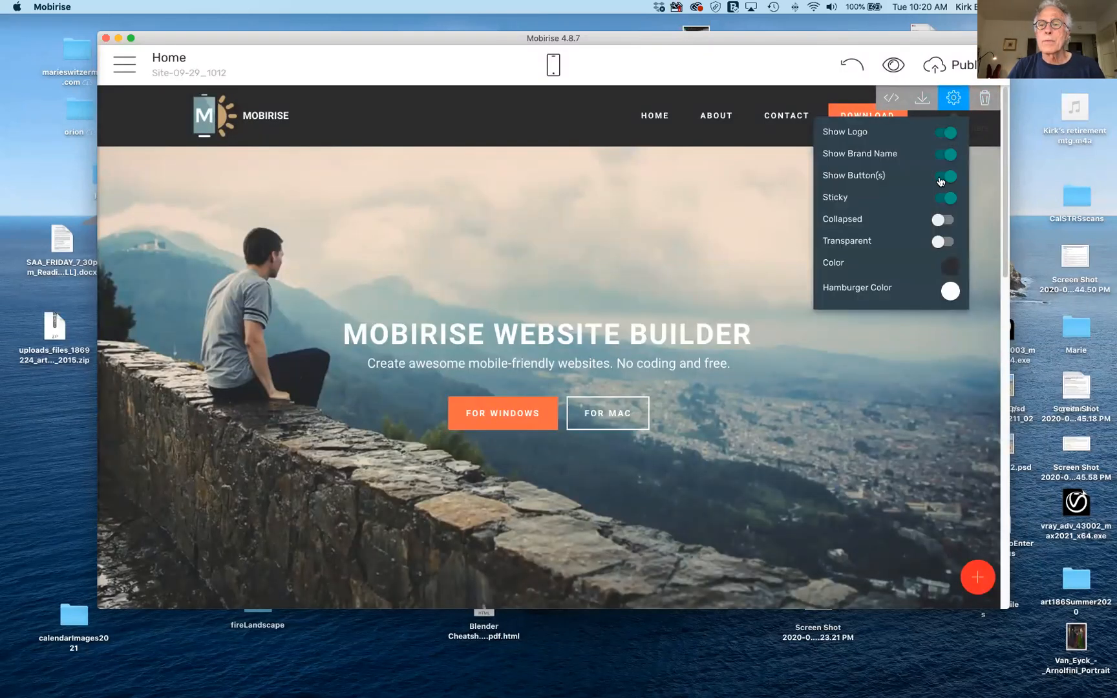
click(944, 131)
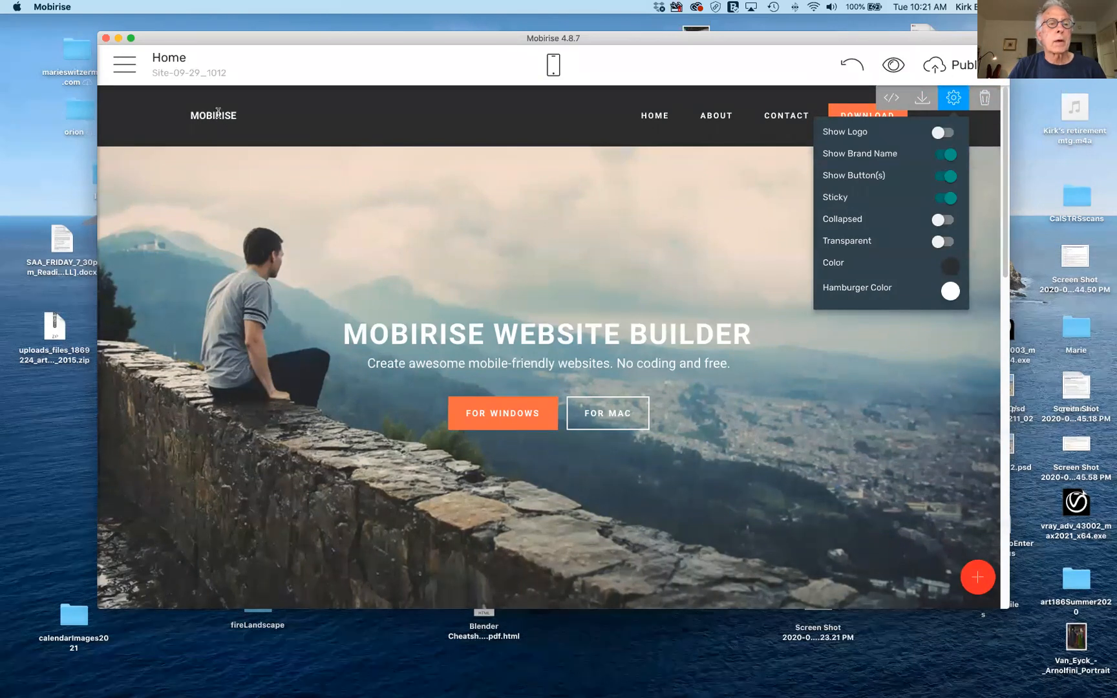
Replace the MOBIRISE brand name text with 'Art 196'.
double_click(219, 116)
drag(193, 115, 239, 117)
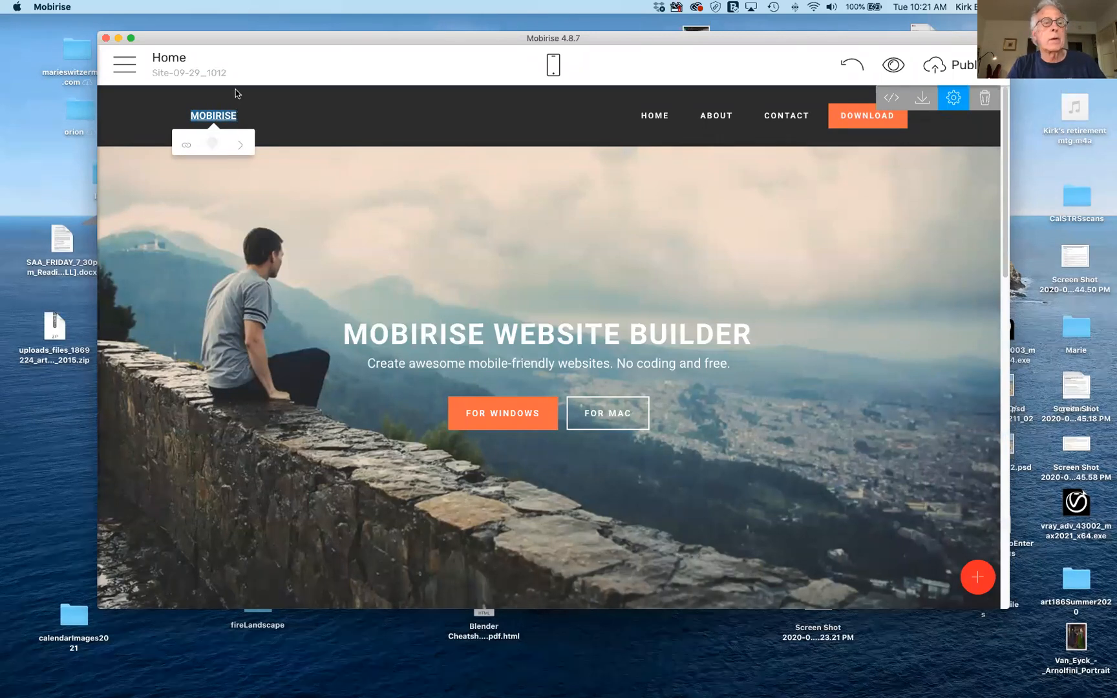
text(Art)
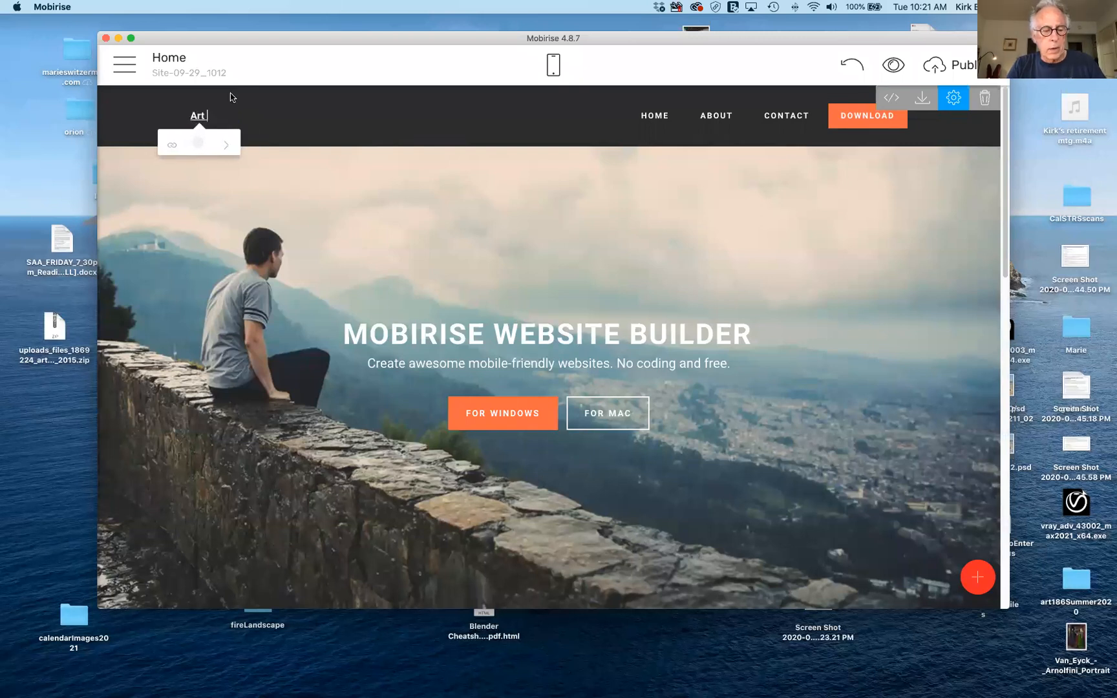
text( 19)
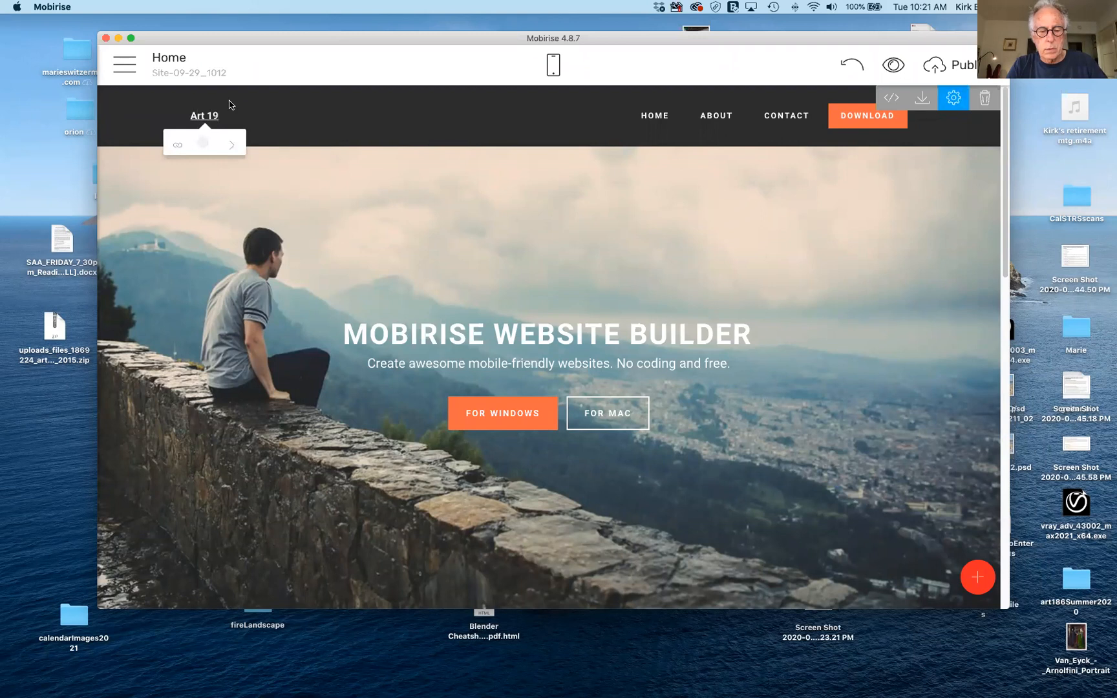
text(6)
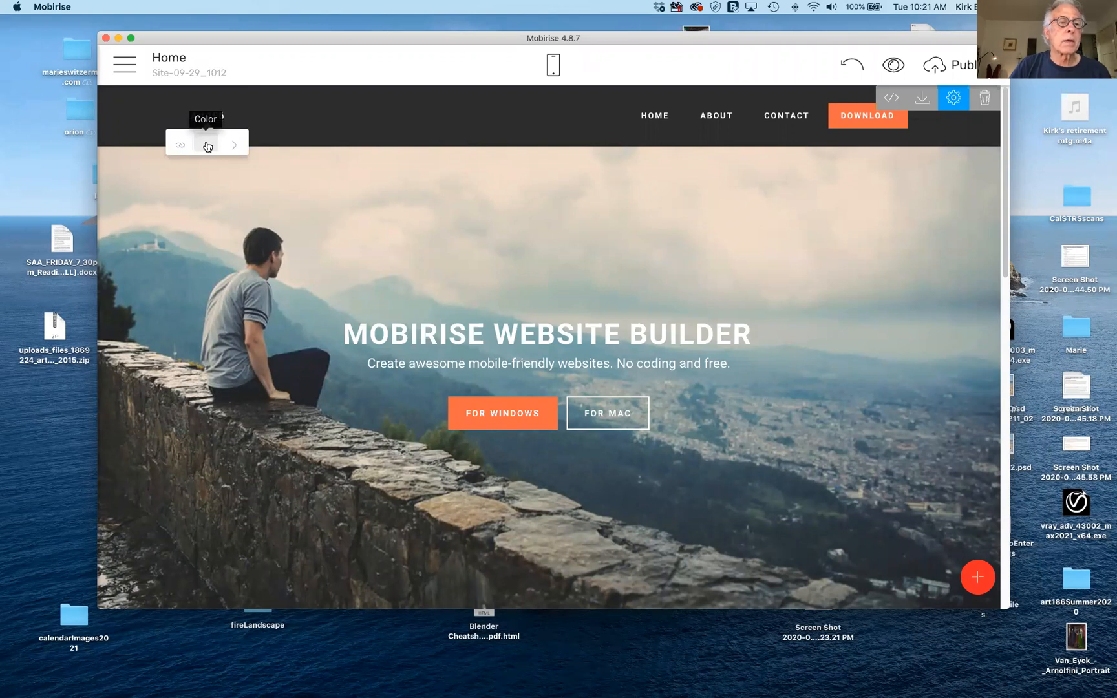
Change the Art 196 brand text colour to orange, then to white.
click(207, 147)
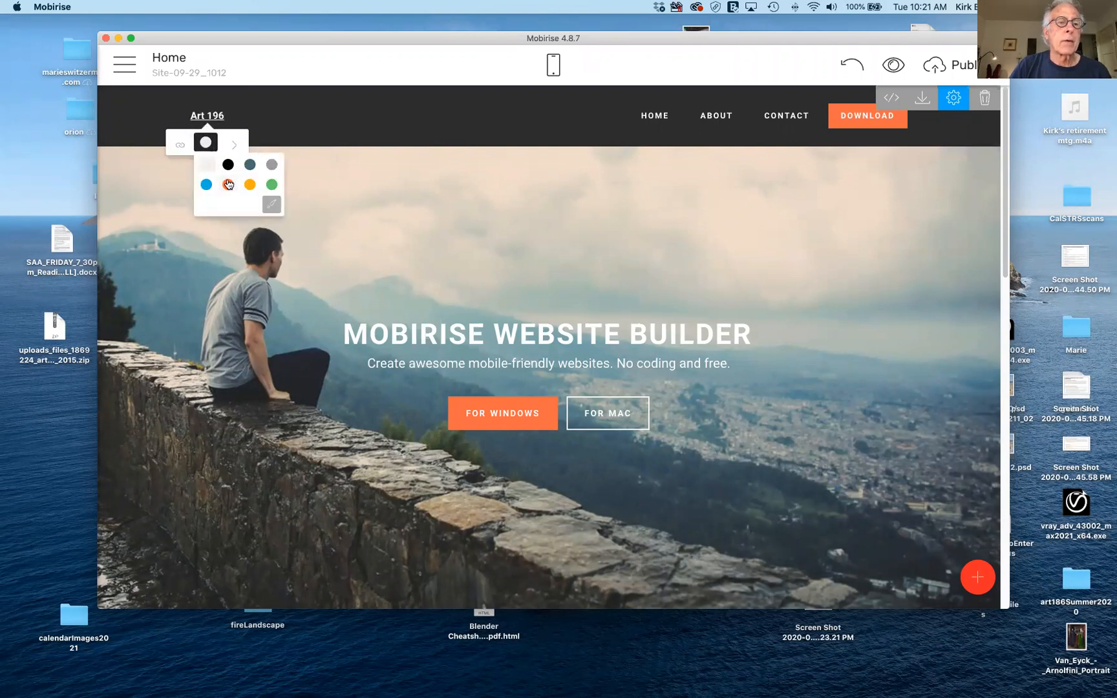
click(226, 184)
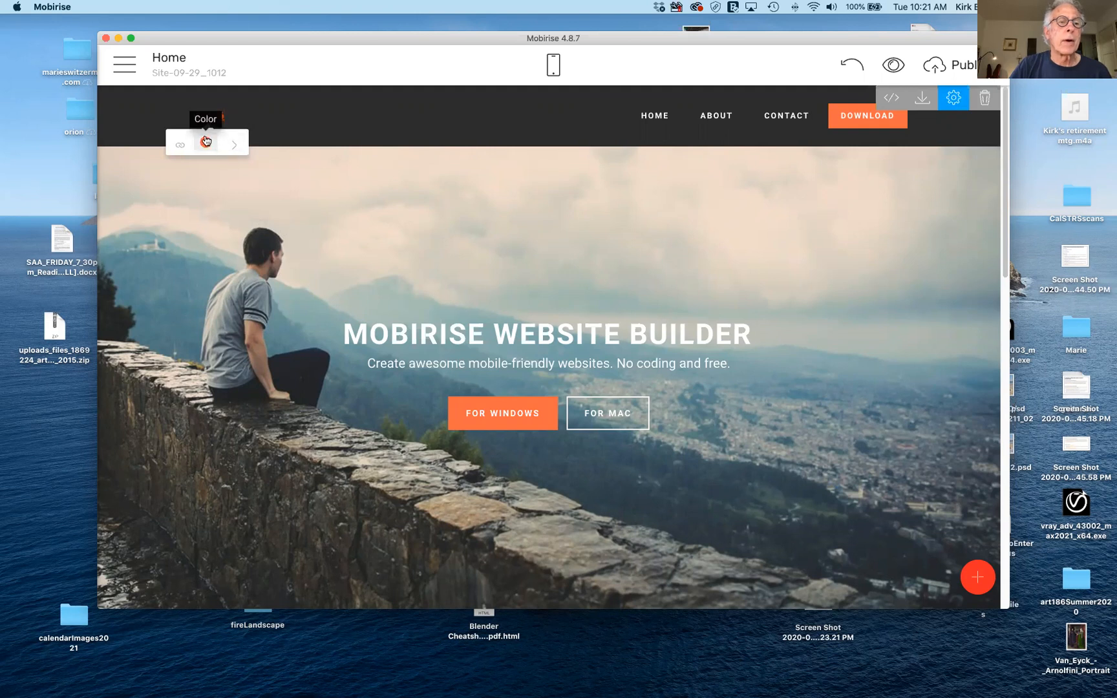
click(206, 141)
click(205, 162)
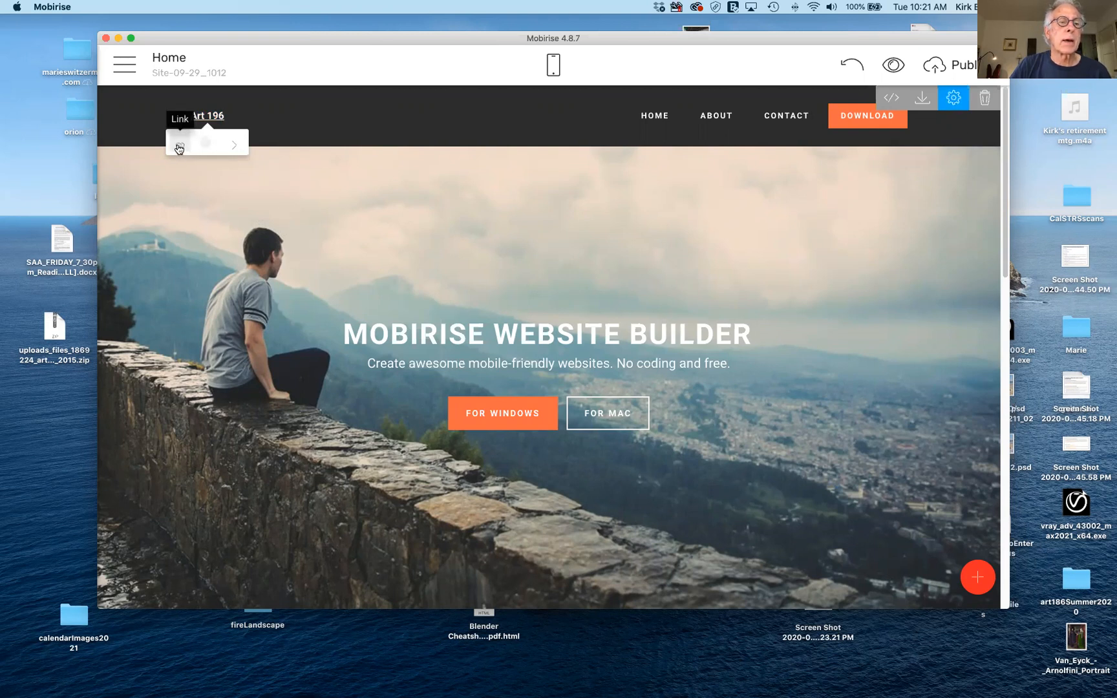
click(180, 149)
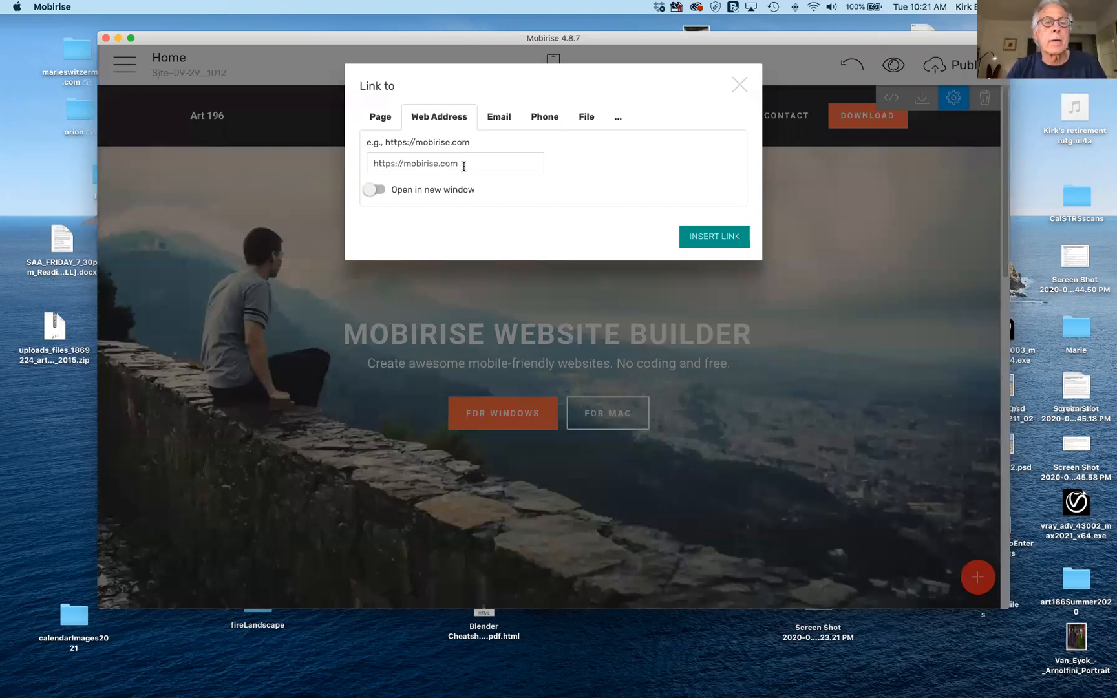
click(466, 165)
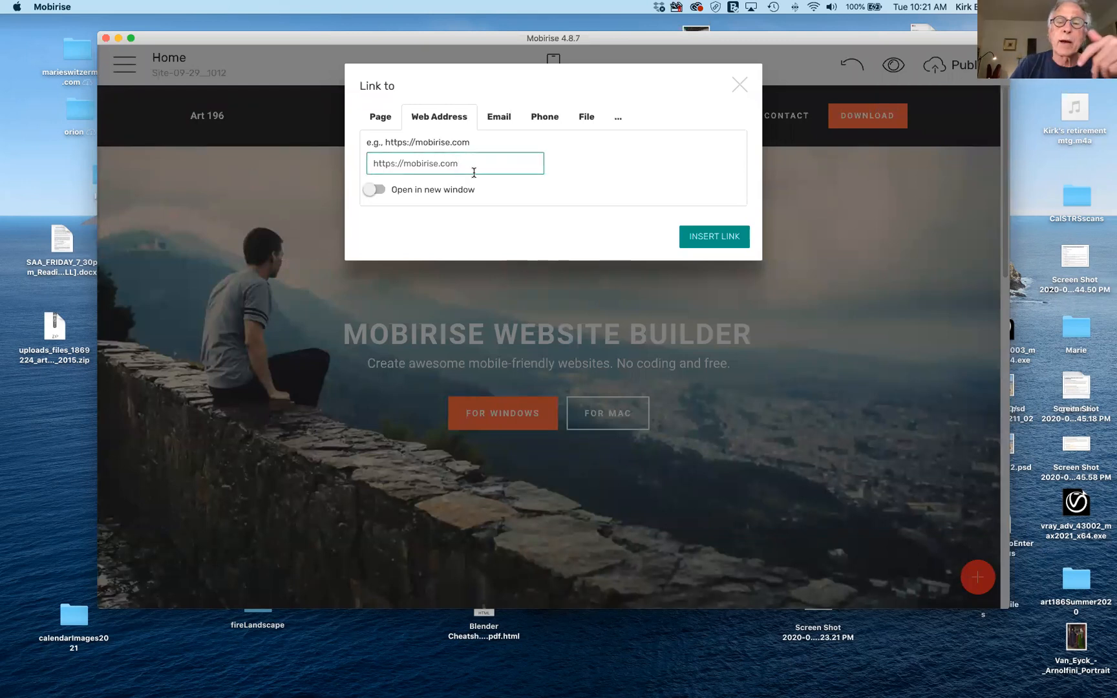
text(https://mobirise.com)
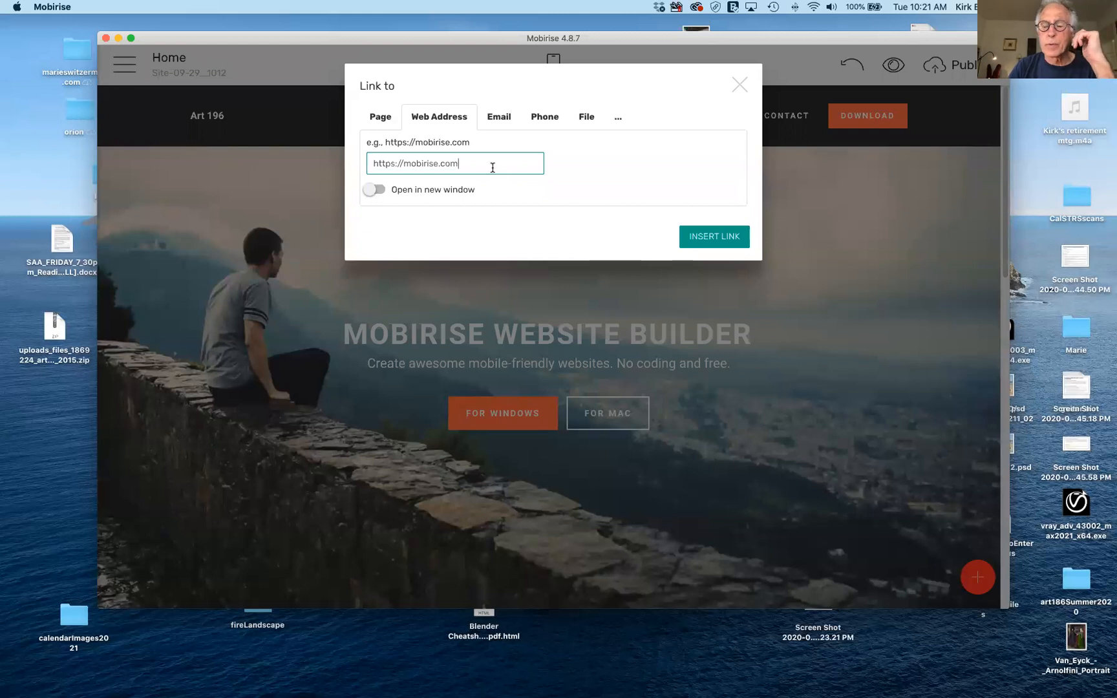
key(BackSpace)
key(BackSpace)
key(BackSpace)
key(BackSpace)
key(BackSpace)
key(BackSpace)
key(BackSpace)
key(BackSpace)
key(BackSpace)
key(BackSpace)
key(BackSpace)
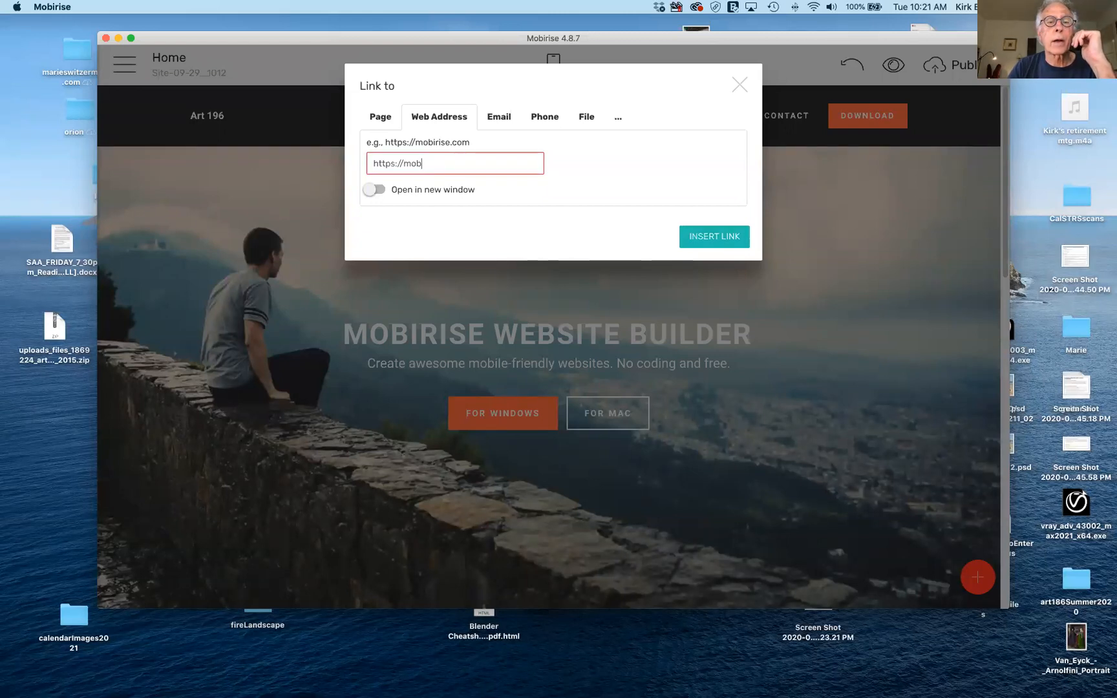
text(kmart)
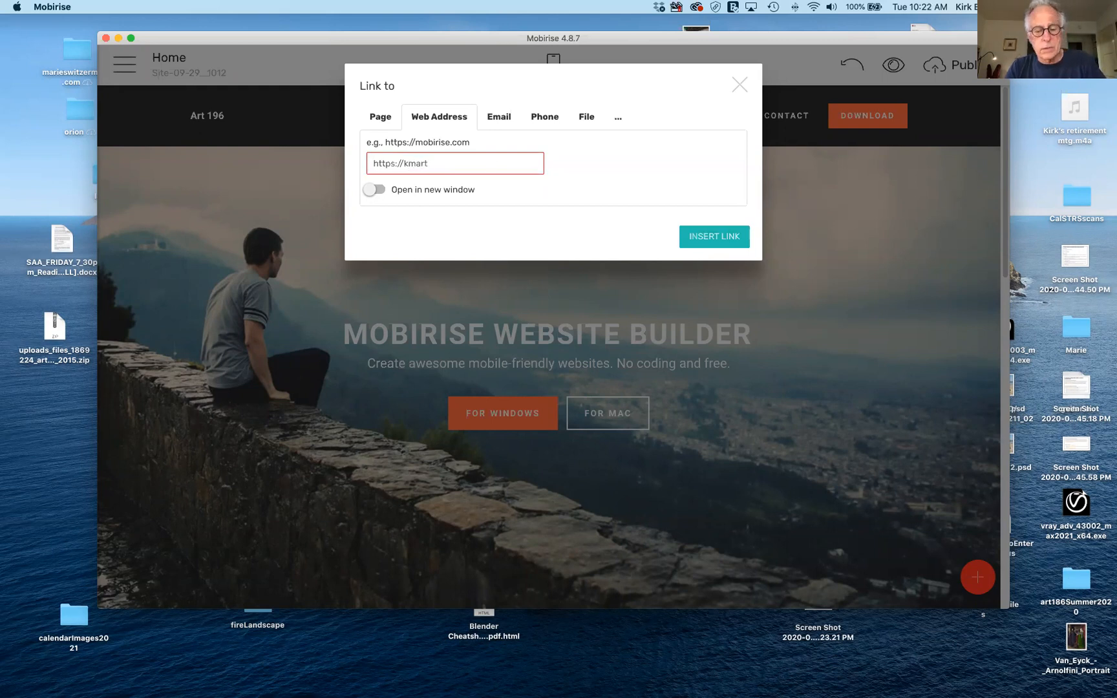
text(66.c)
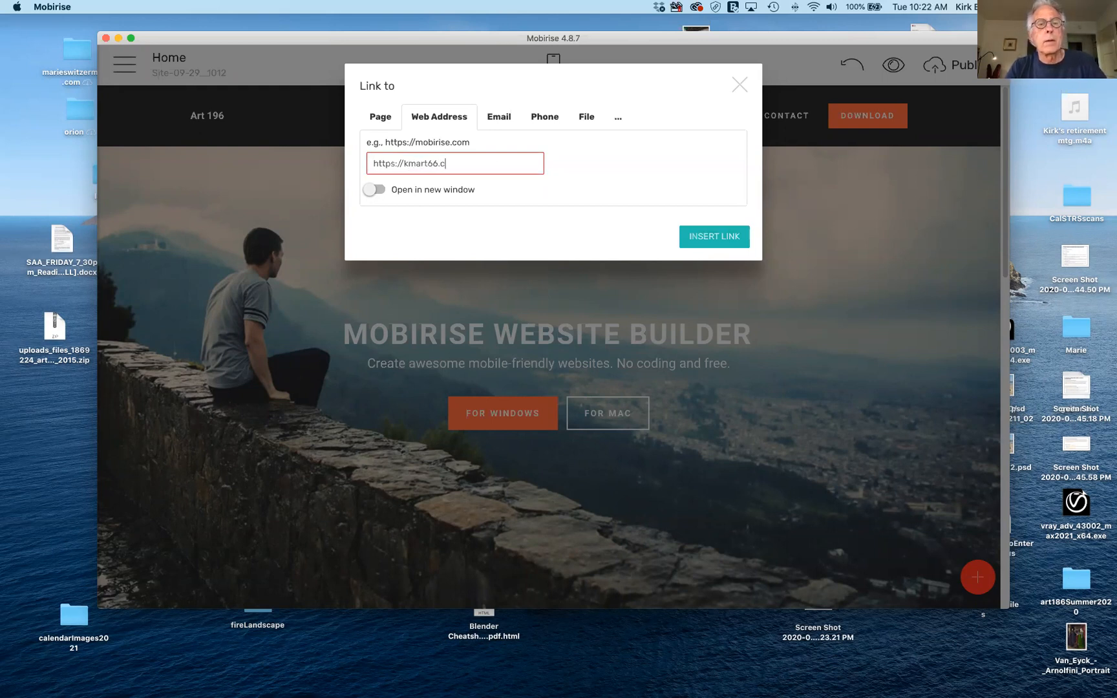
text(om)
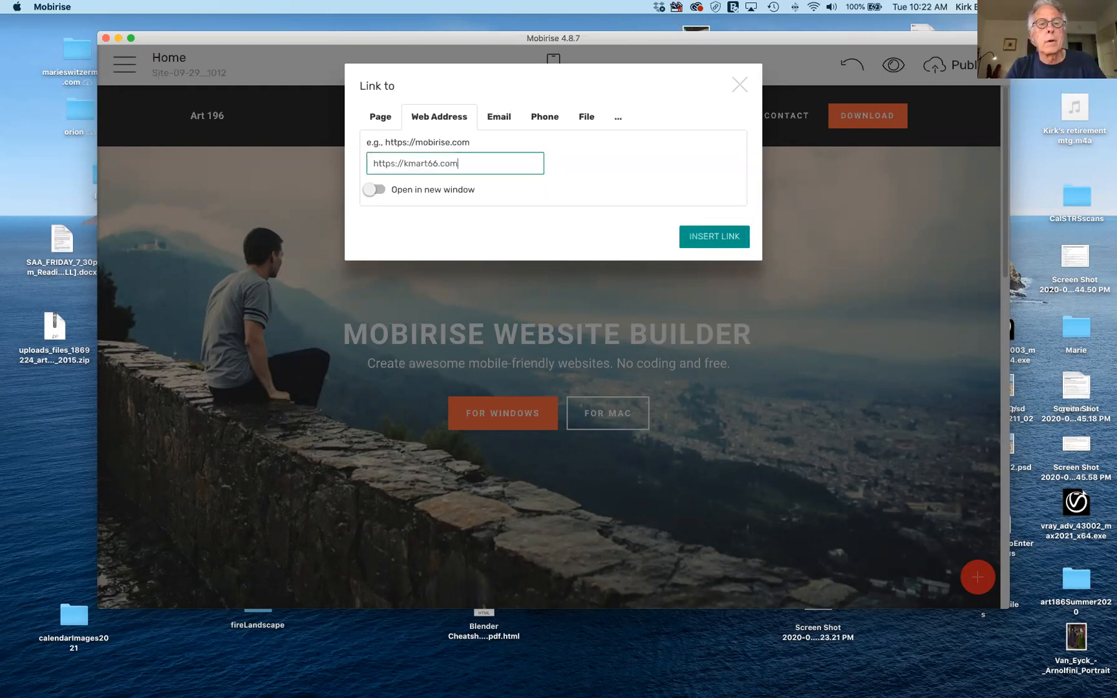
click(374, 191)
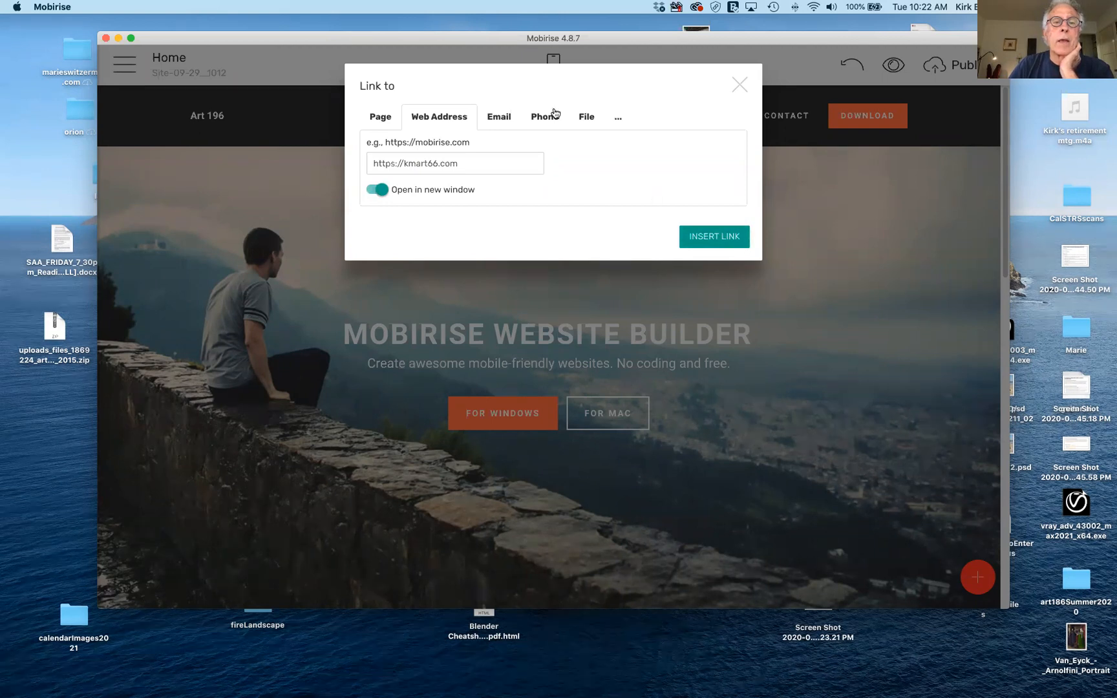
Check the Email, Phone and Page link types, then insert the web address link.
click(503, 118)
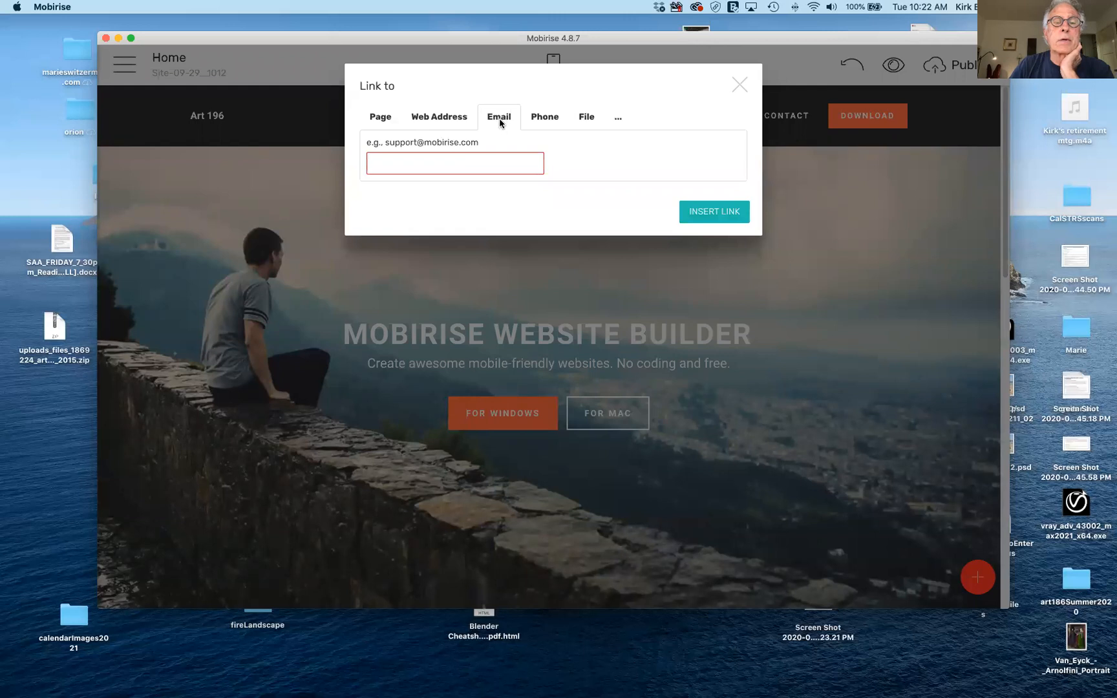
click(540, 119)
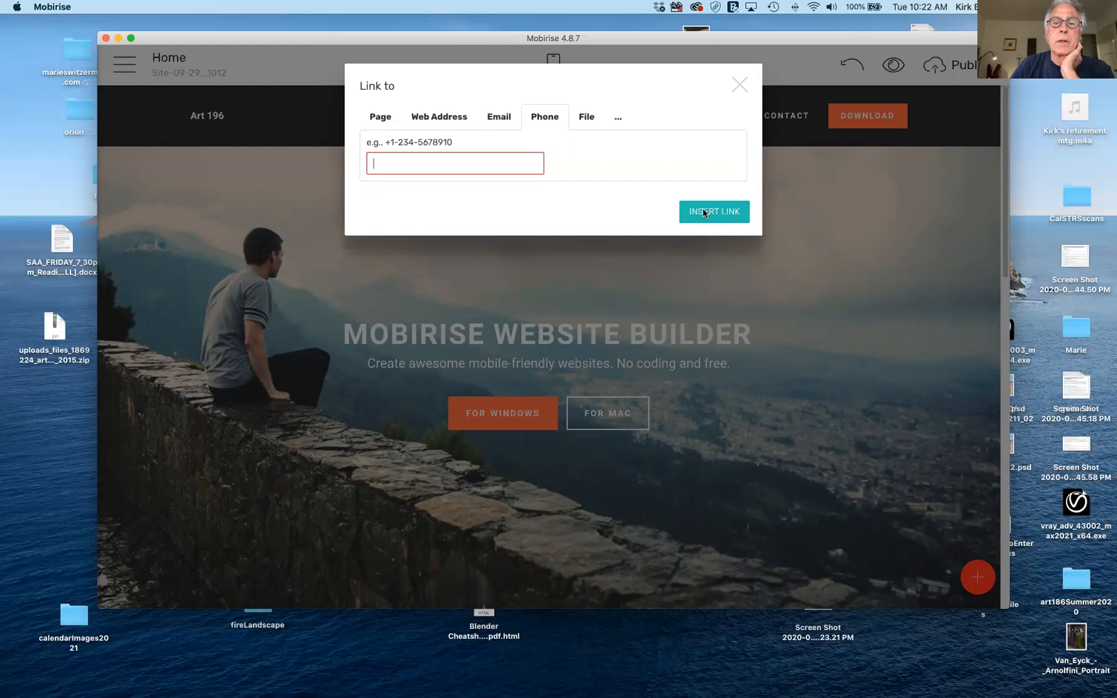
click(380, 116)
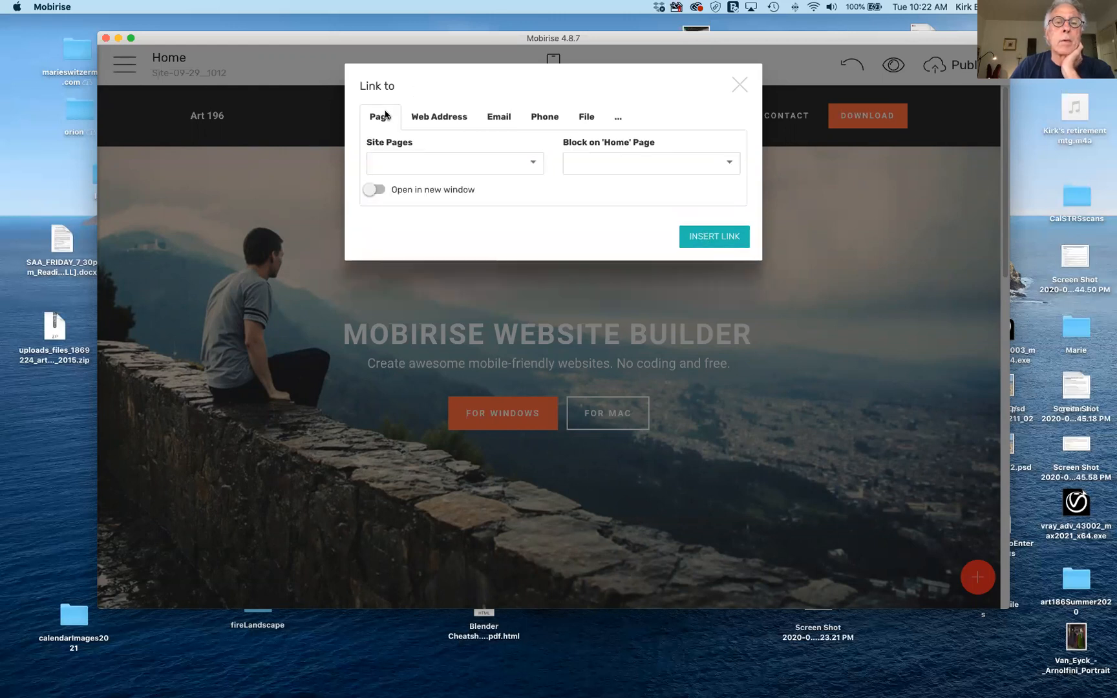
click(454, 117)
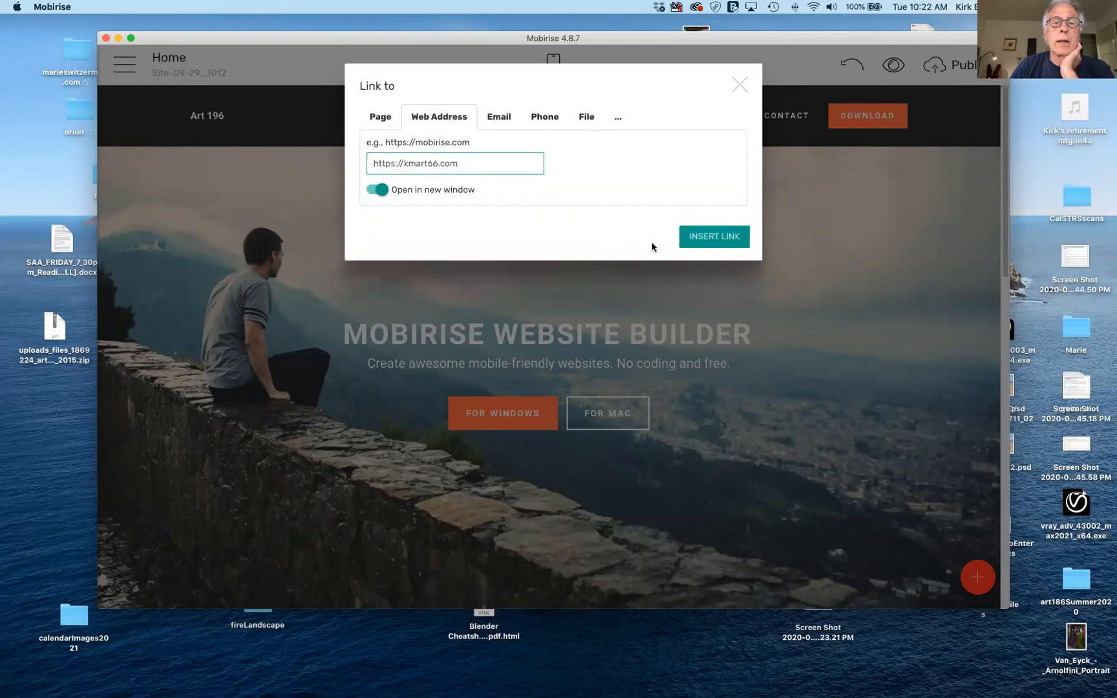
click(708, 235)
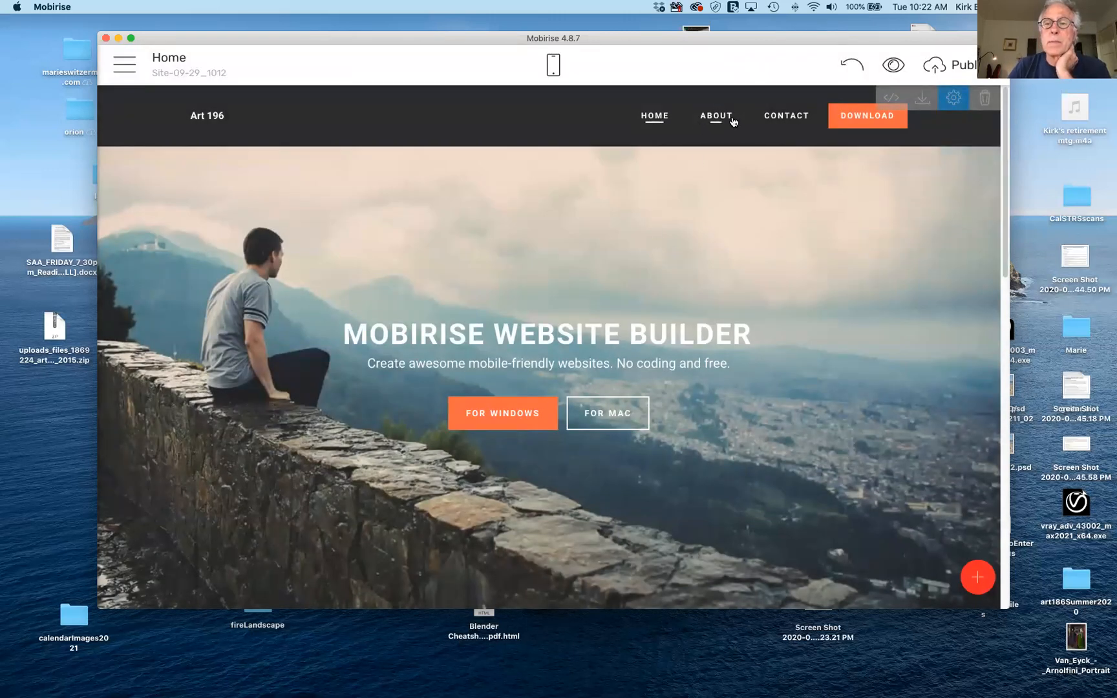
click(954, 100)
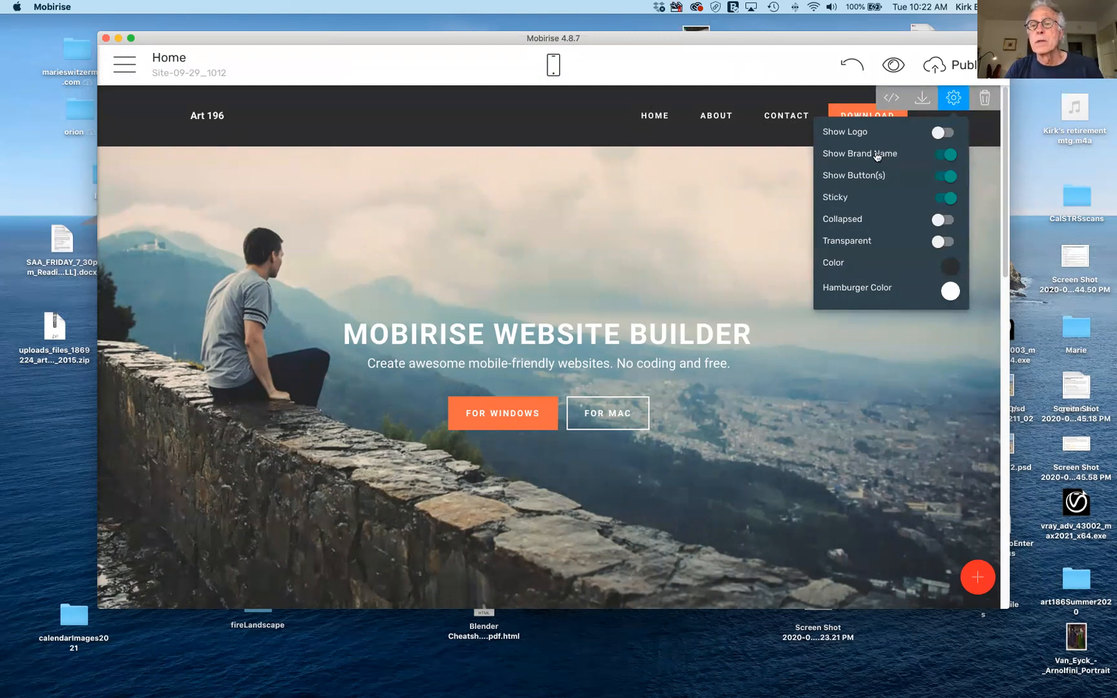
click(946, 155)
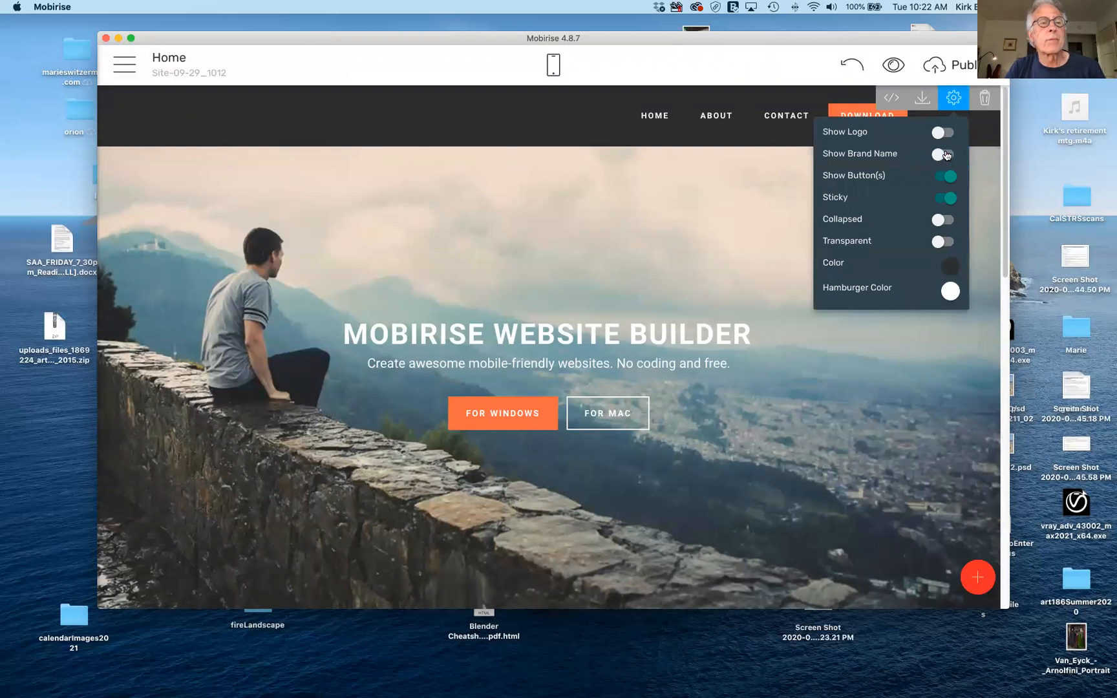
click(947, 155)
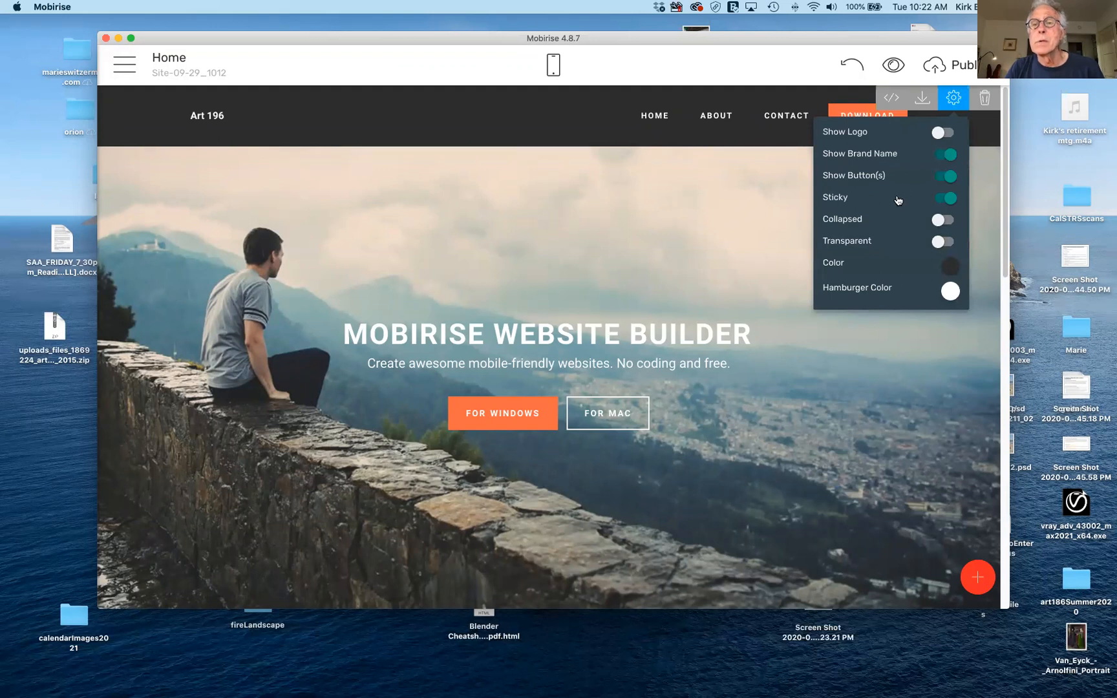
click(948, 177)
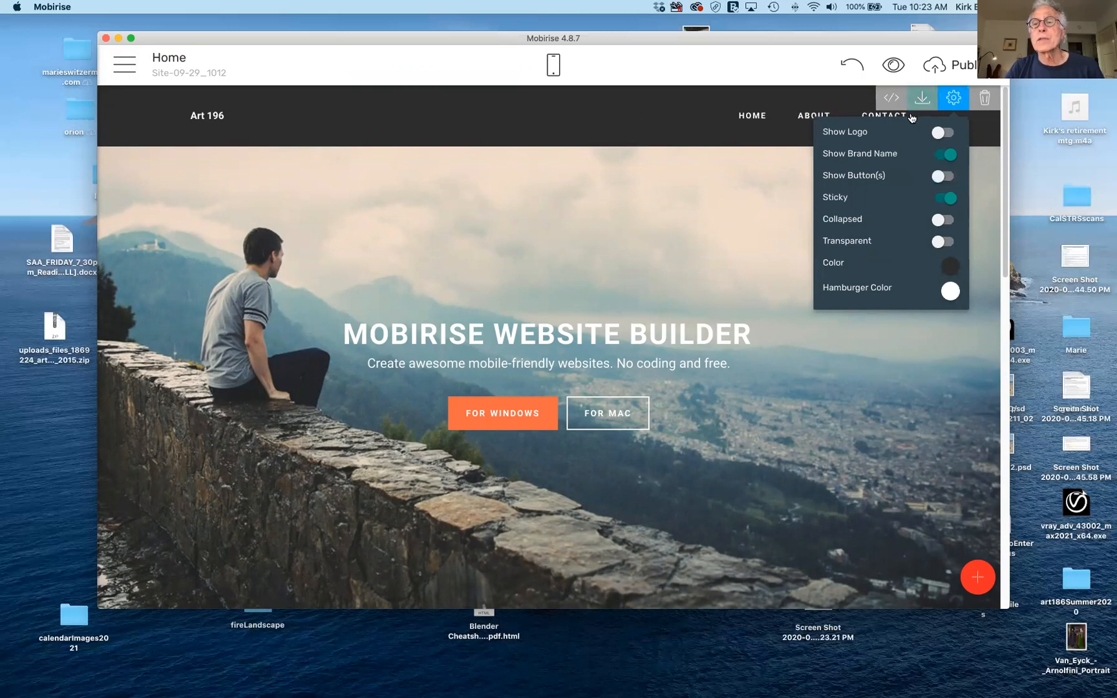
click(982, 125)
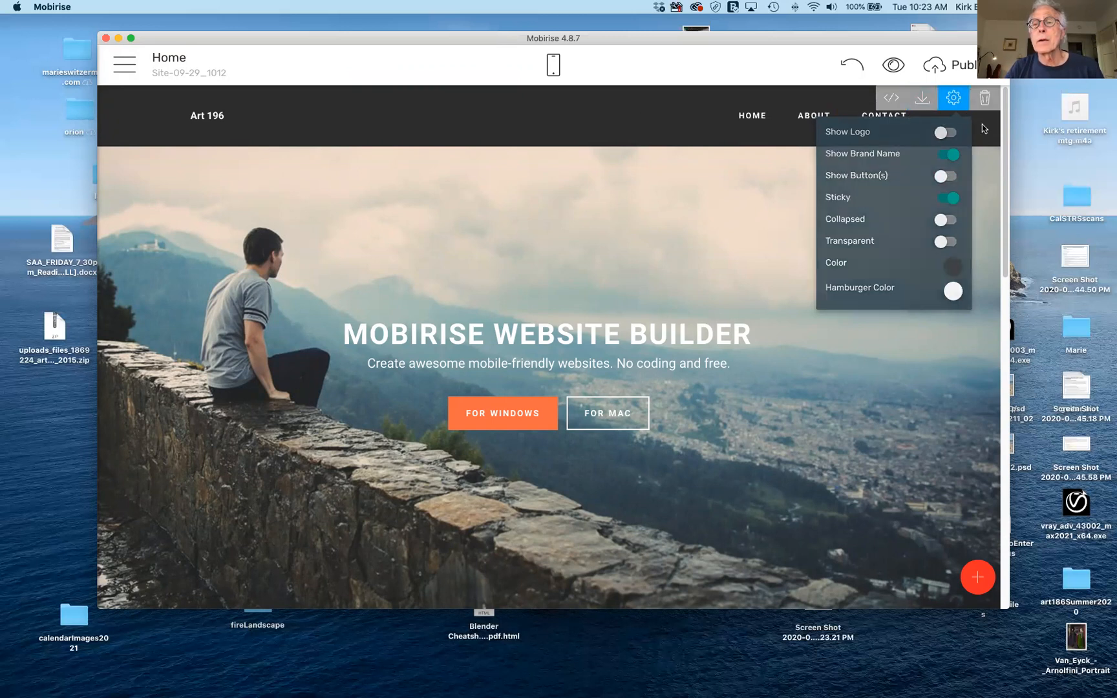
click(954, 98)
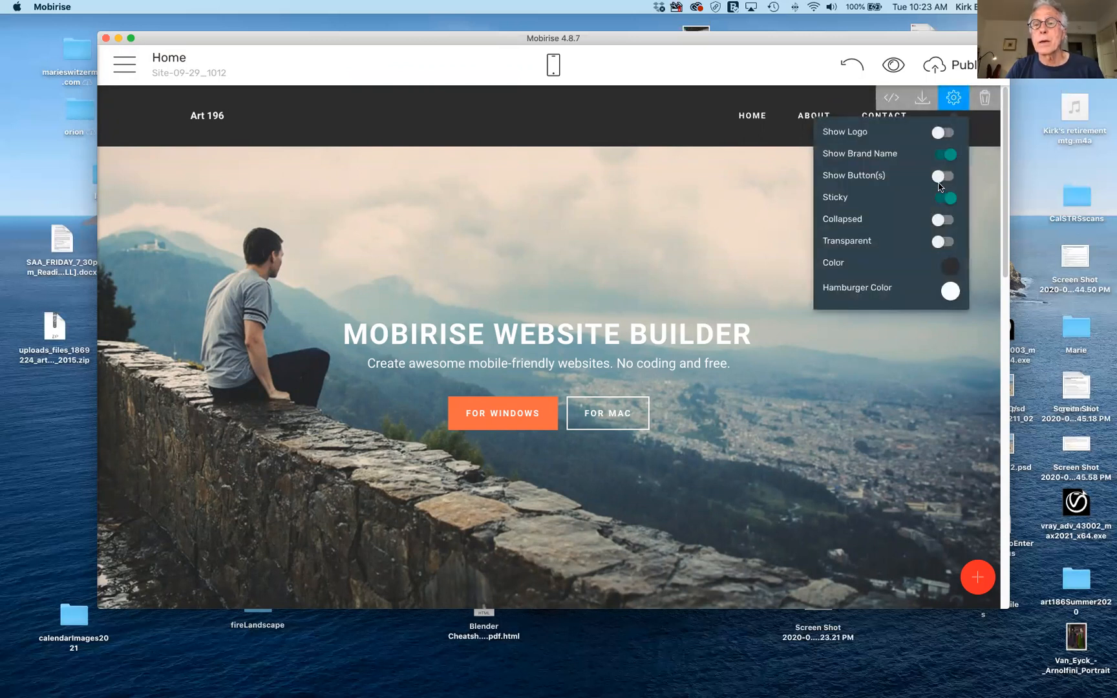
click(942, 178)
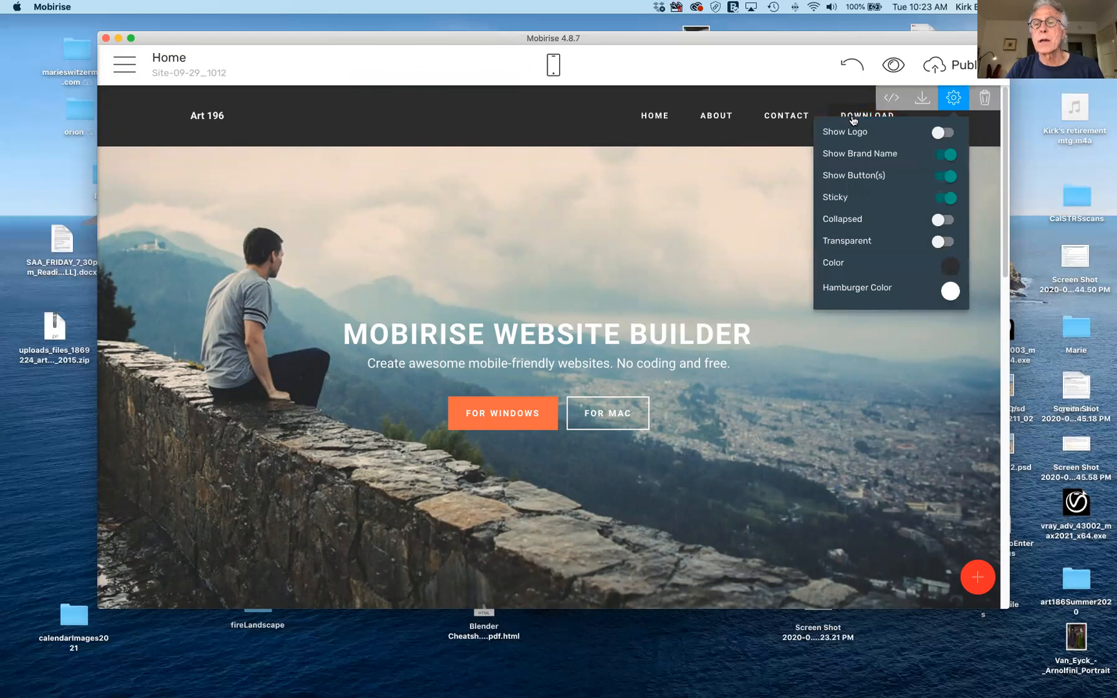
click(980, 141)
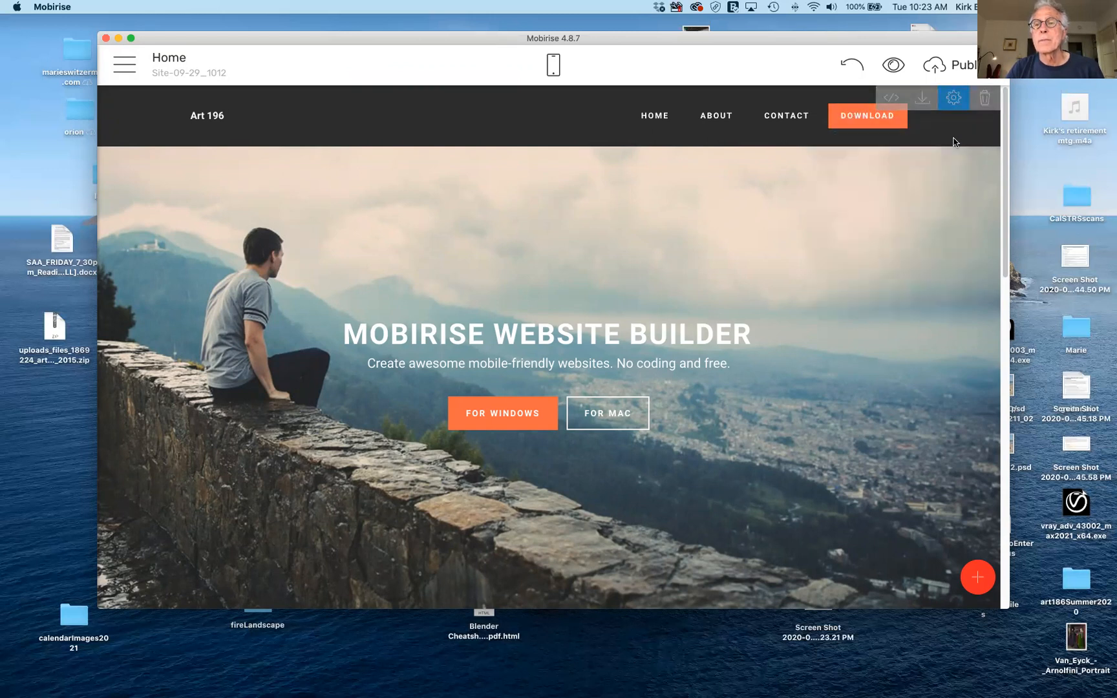
Hide the navbar's DOWNLOAD button, keeping the navbar sticky.
click(945, 101)
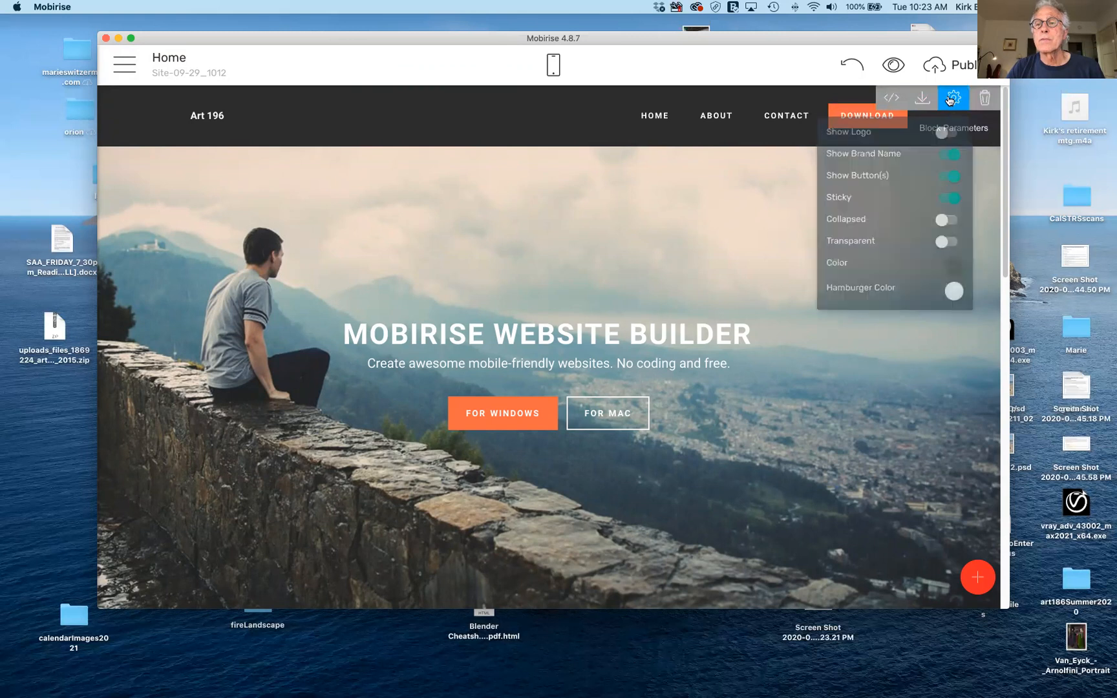
click(943, 176)
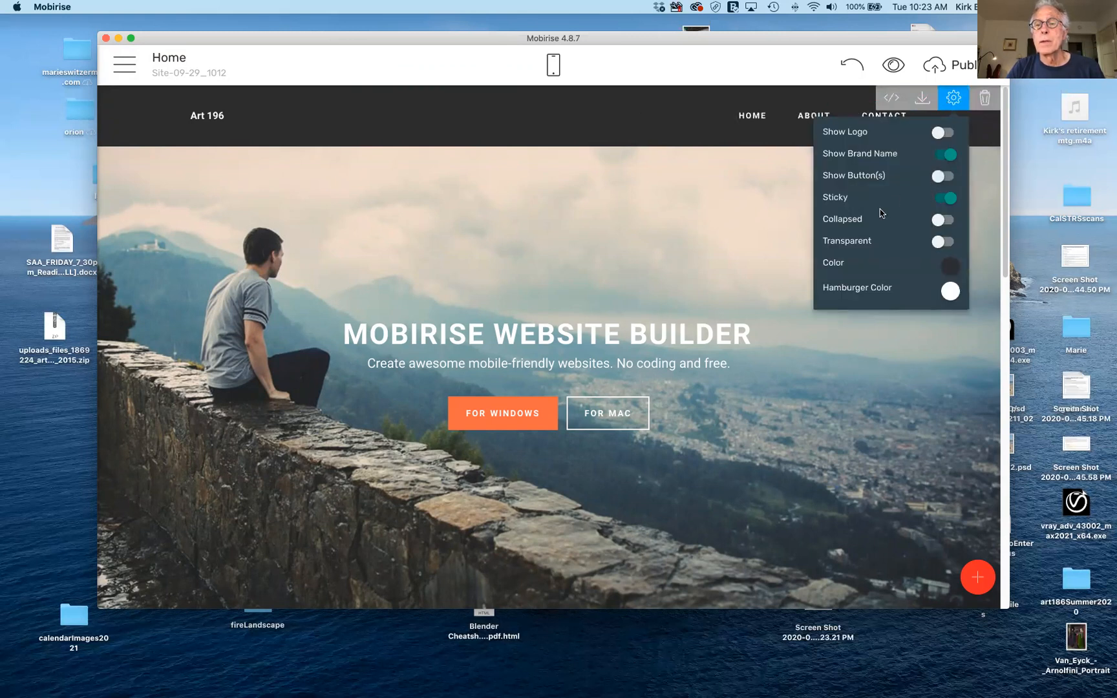
click(941, 198)
click(941, 198)
Try the collapsed and transparent navbar options, leaving both turned off.
click(935, 220)
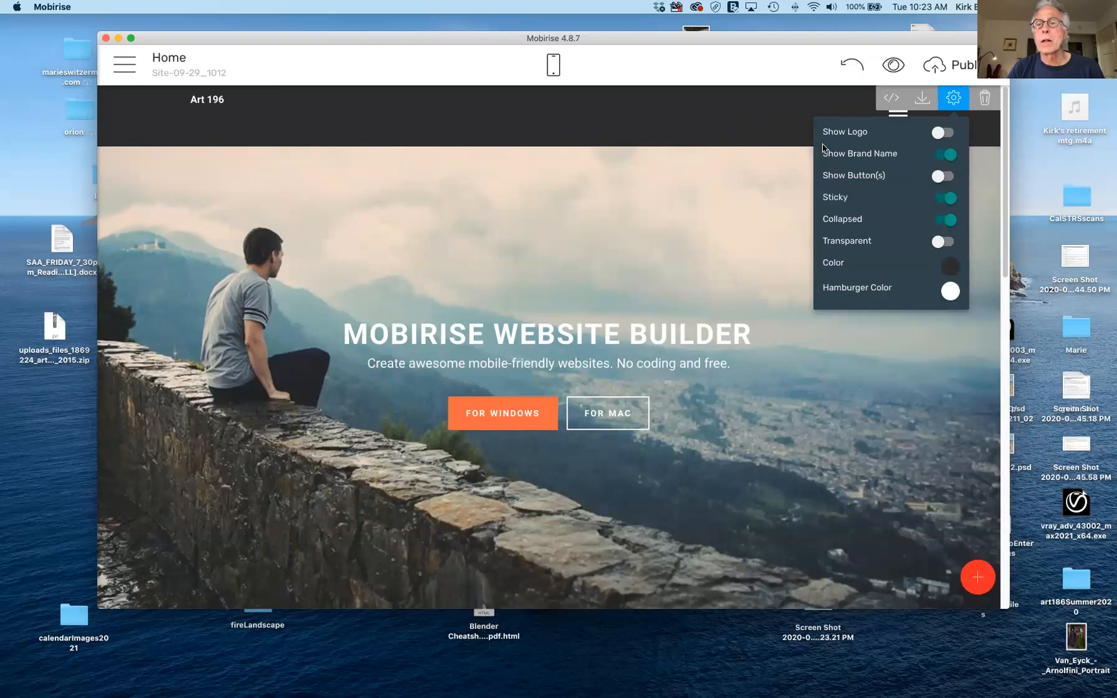
click(792, 106)
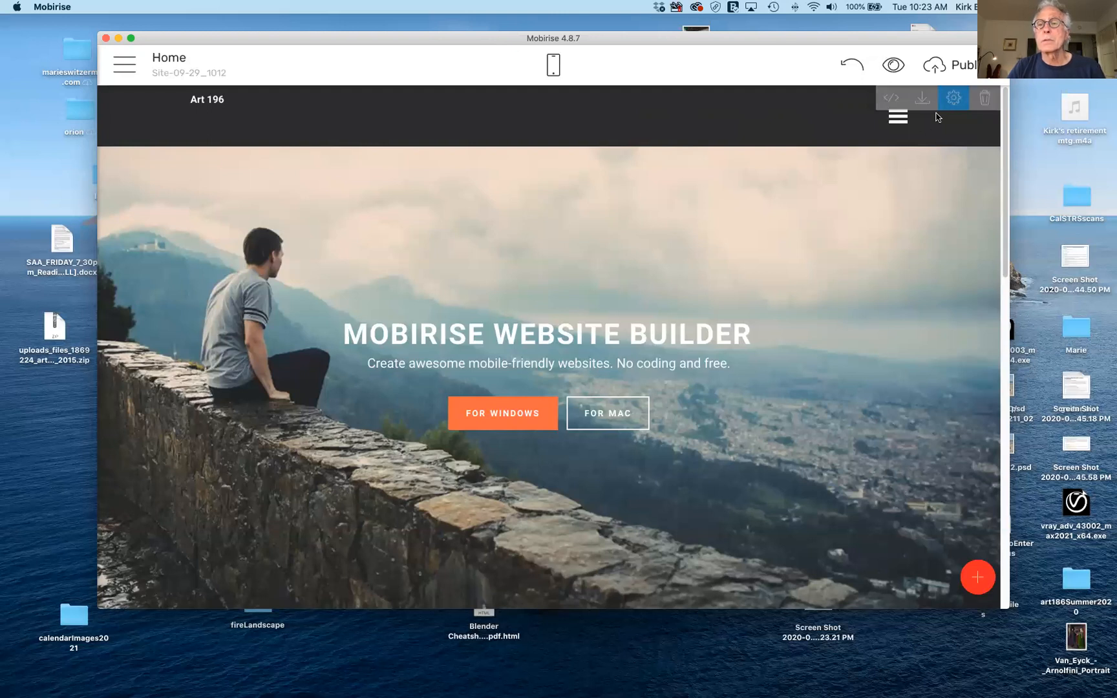
click(953, 102)
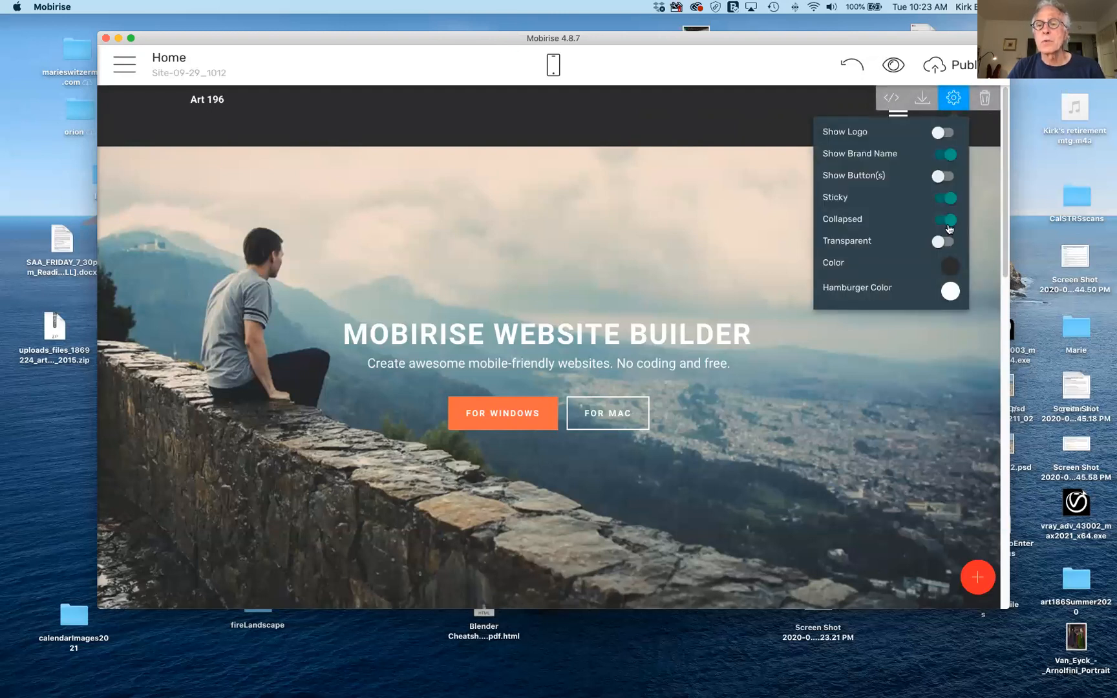
click(950, 220)
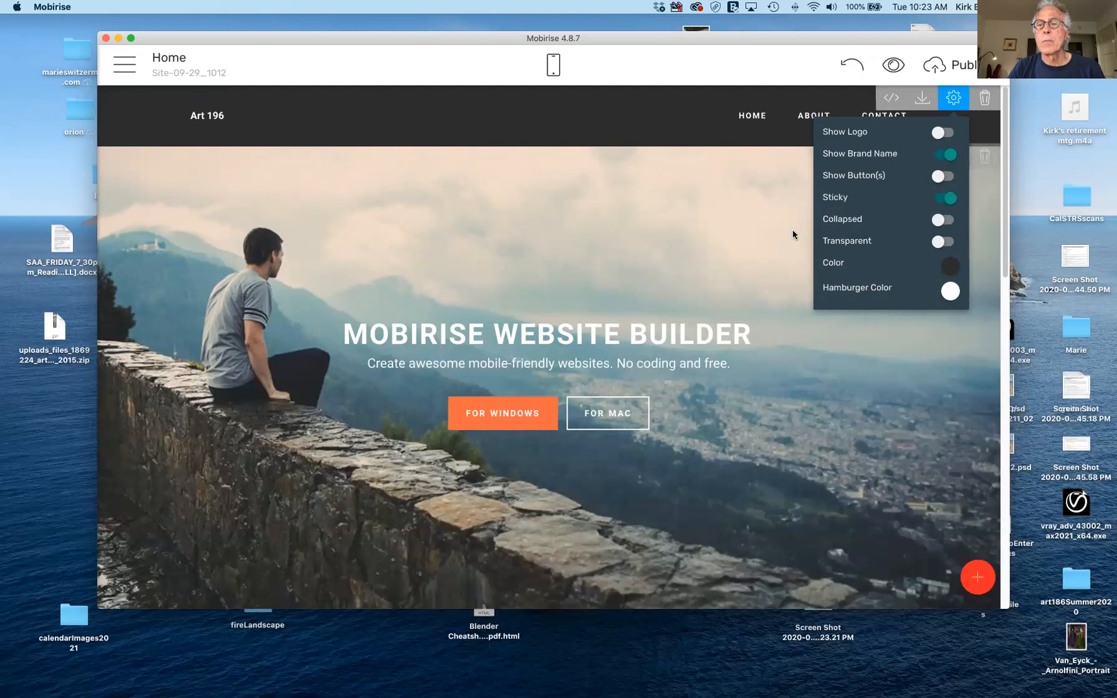
click(944, 242)
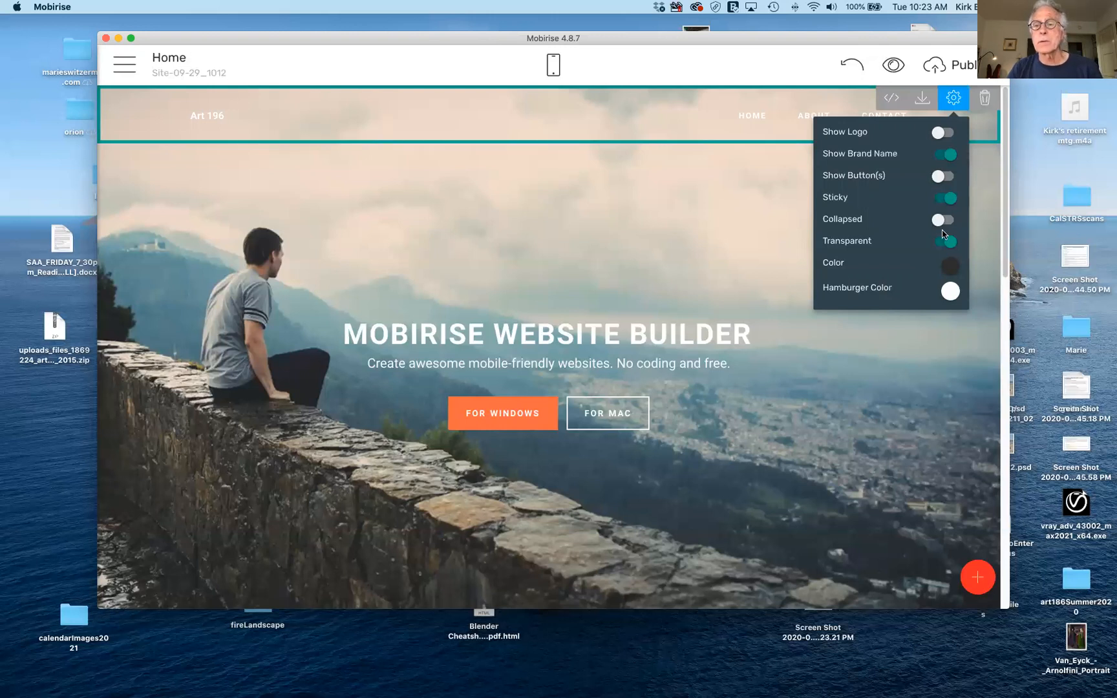
click(939, 247)
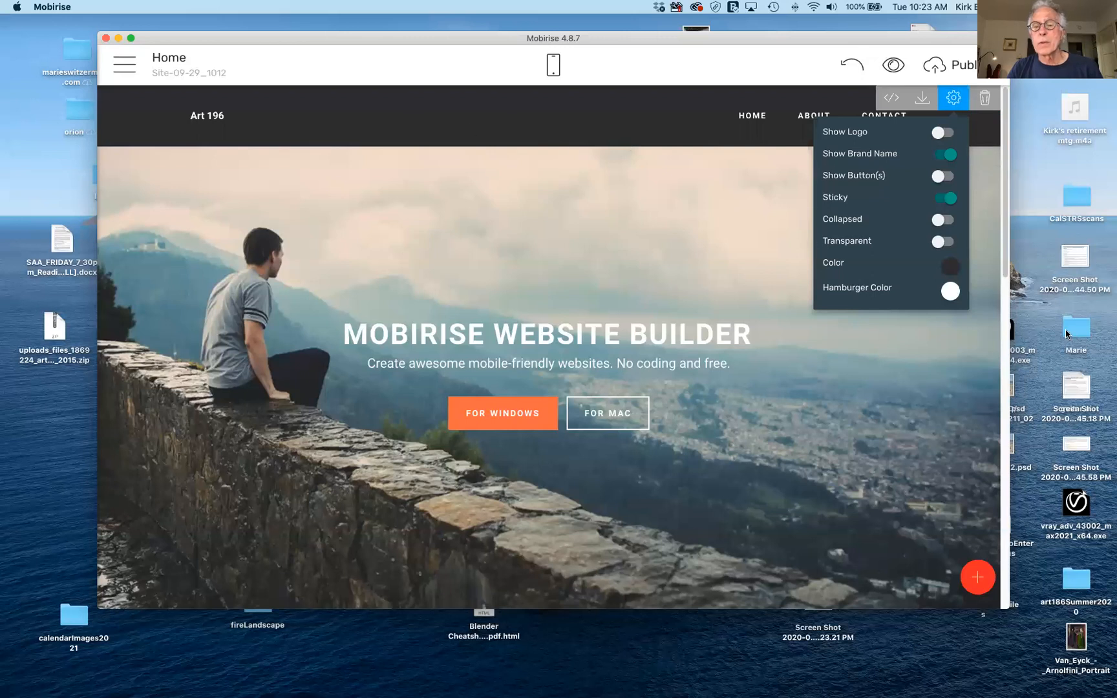
Set the navbar background to taupe brown #7c706b and close the block settings.
click(950, 267)
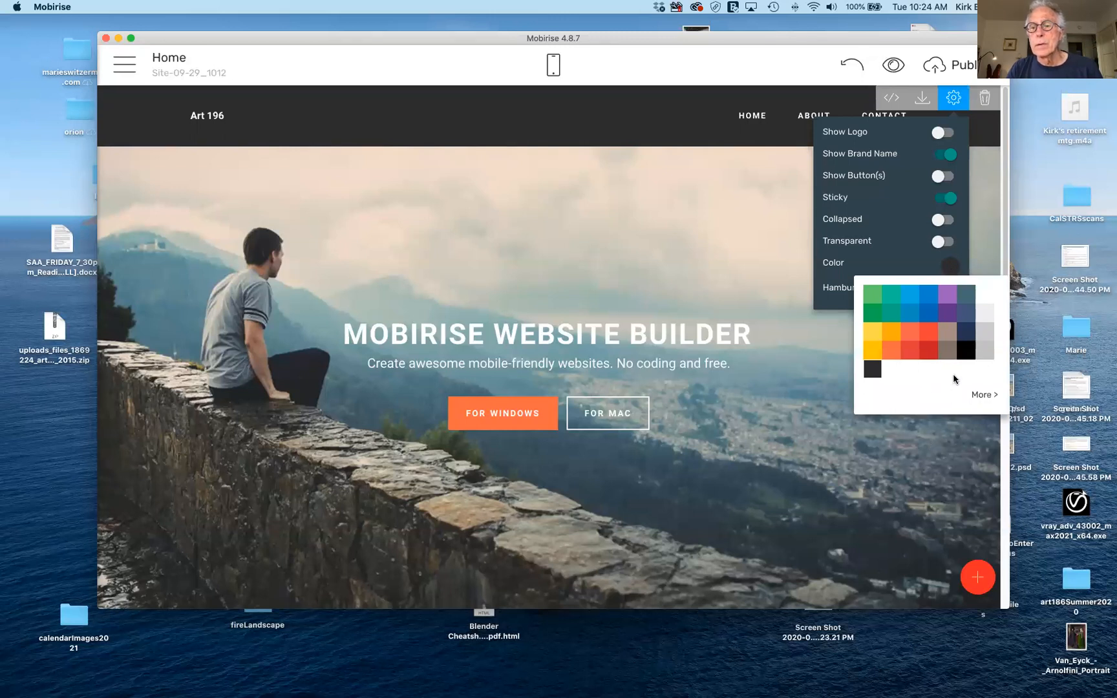
click(948, 353)
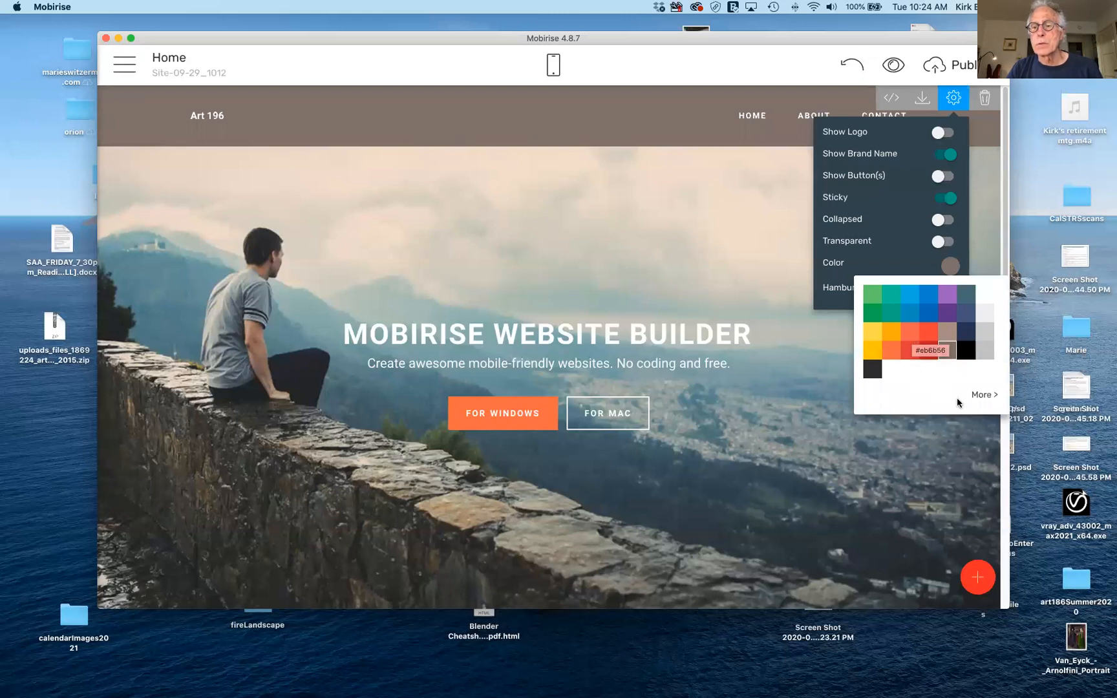
click(987, 397)
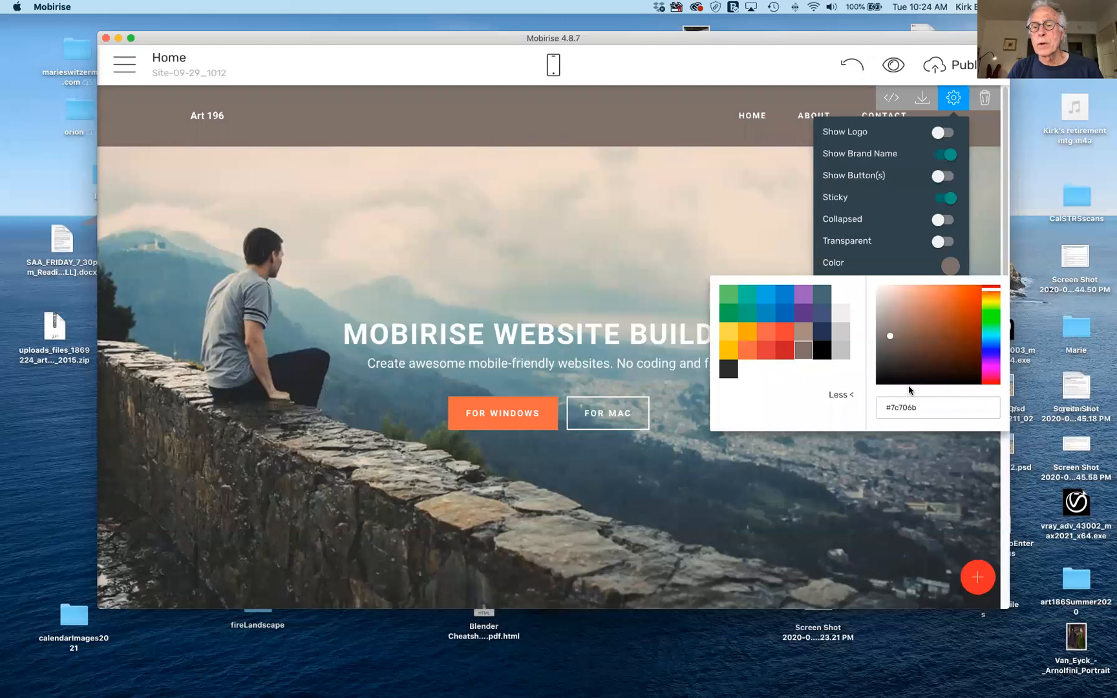
click(852, 395)
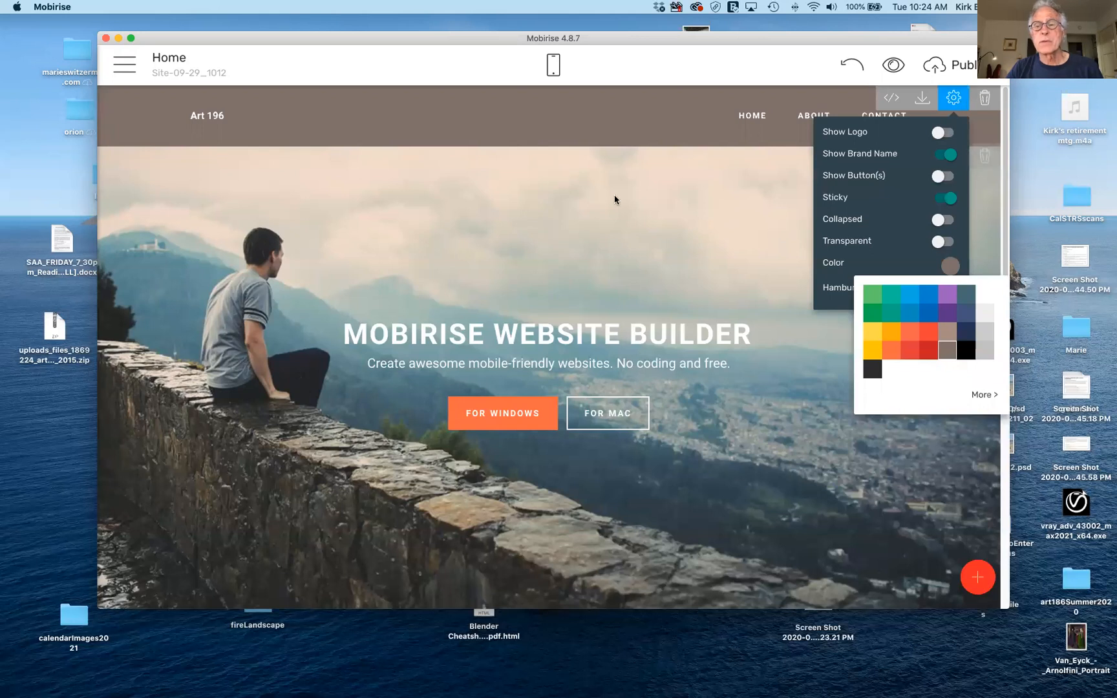
click(909, 259)
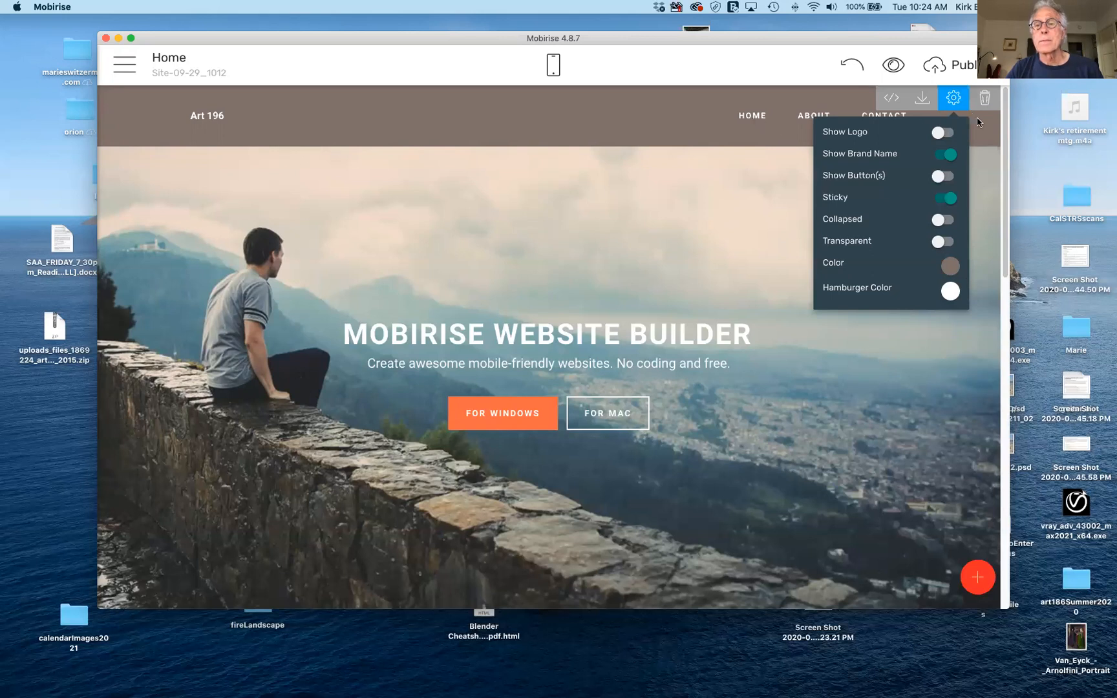
click(754, 133)
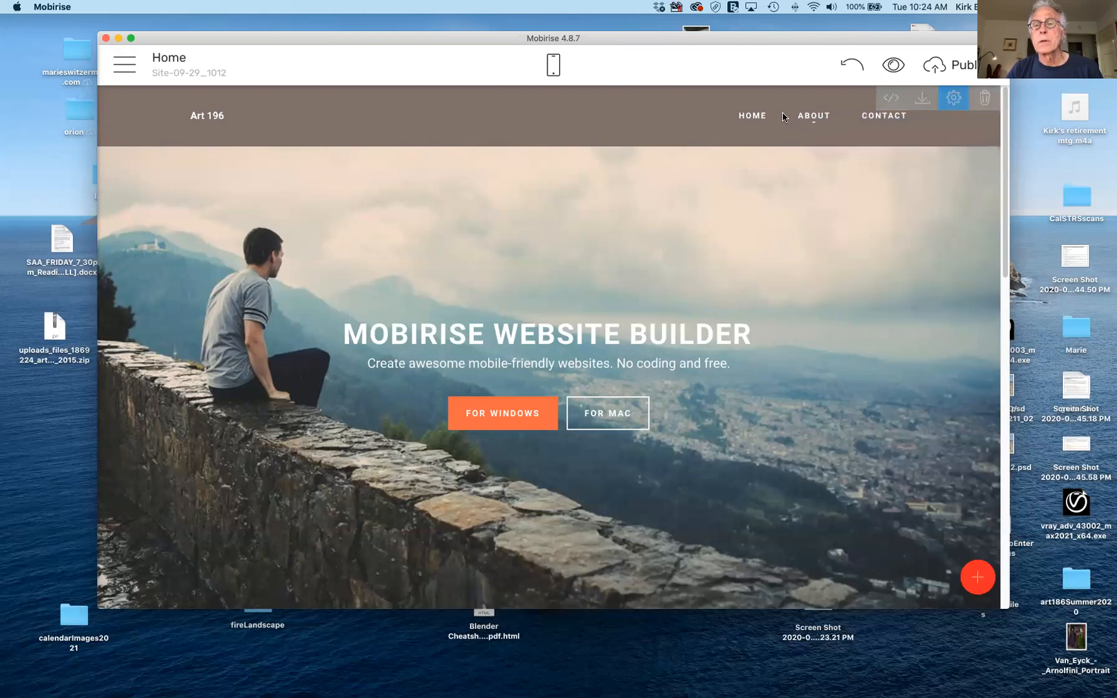
Add two more ABOUT items to the navbar after the existing ABOUT.
click(753, 117)
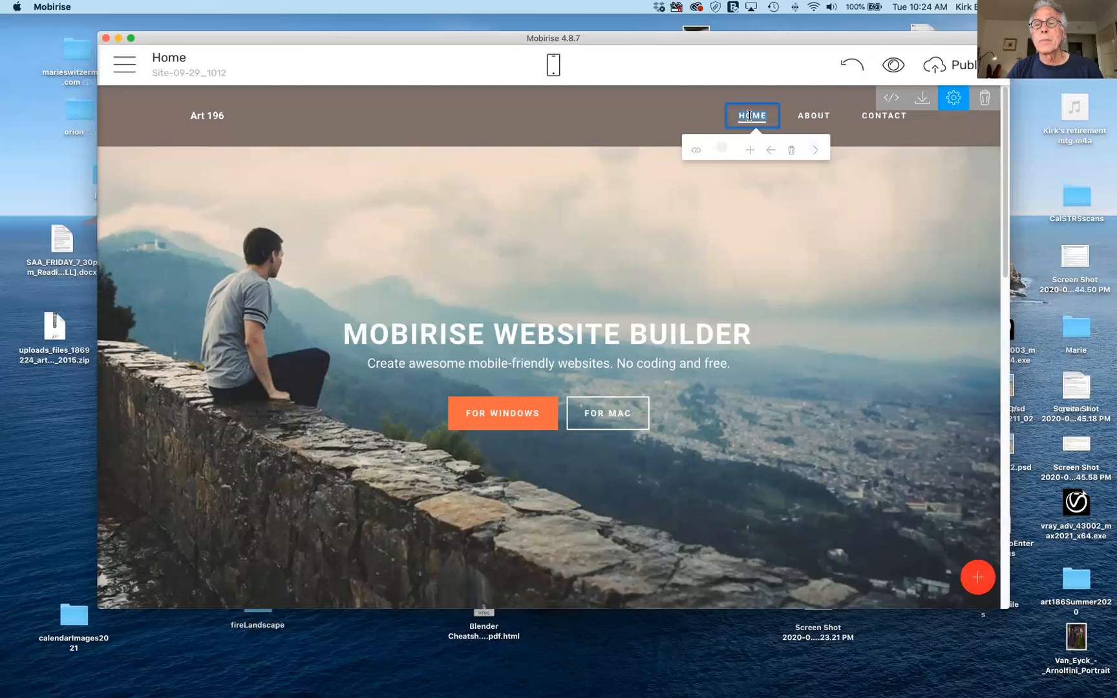
click(815, 115)
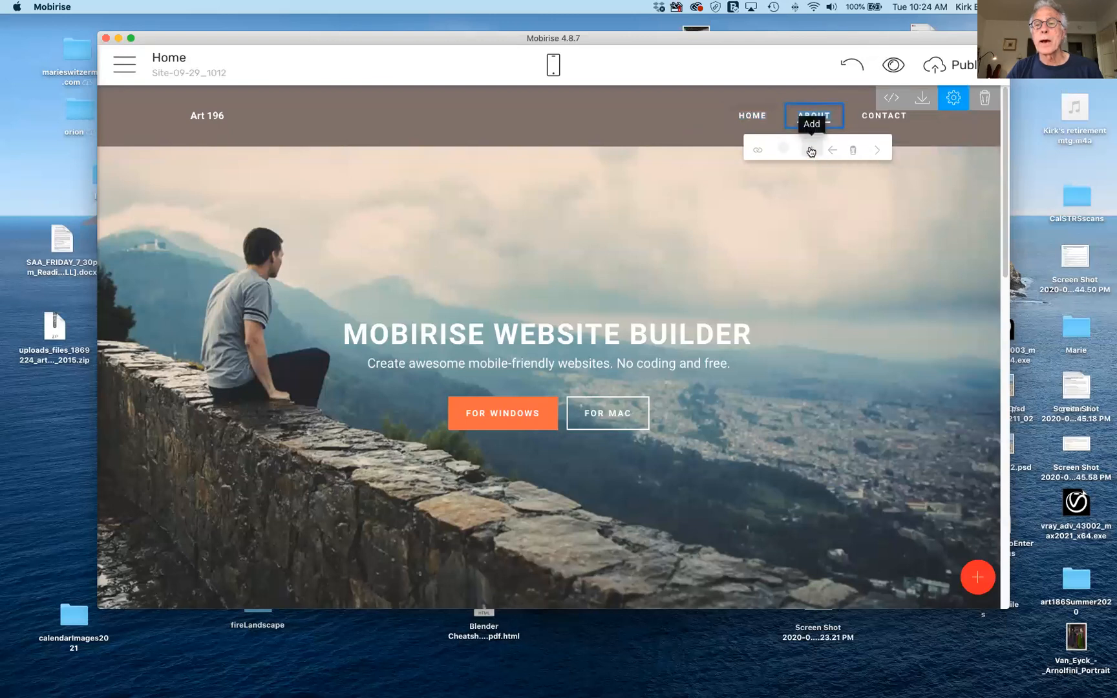
click(811, 152)
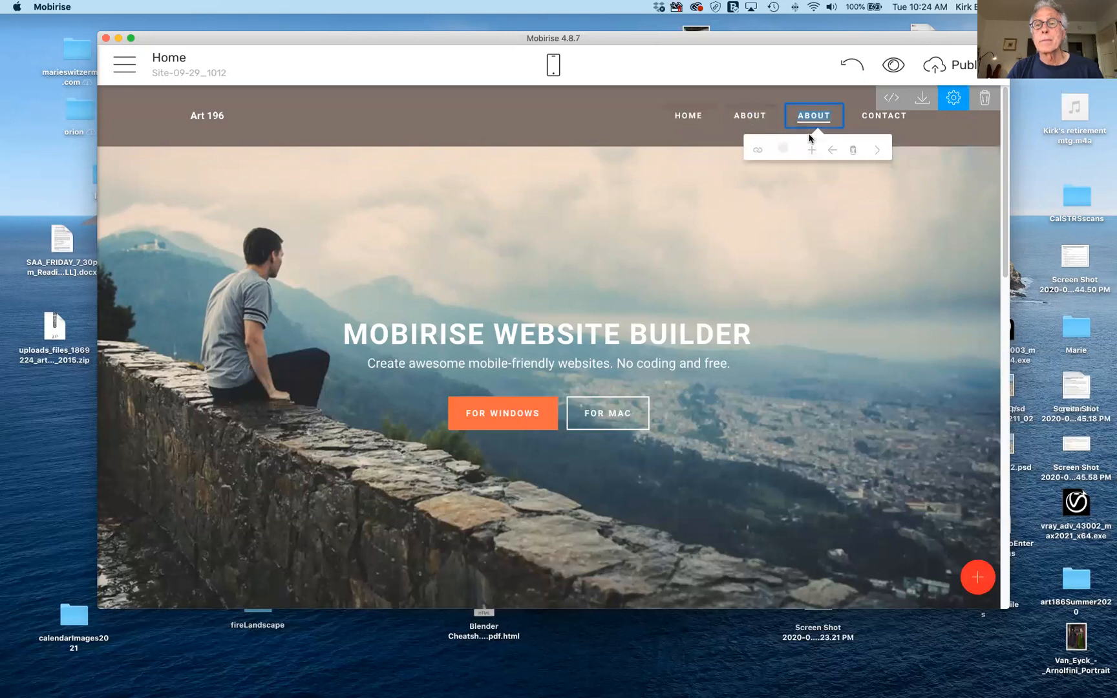
click(812, 151)
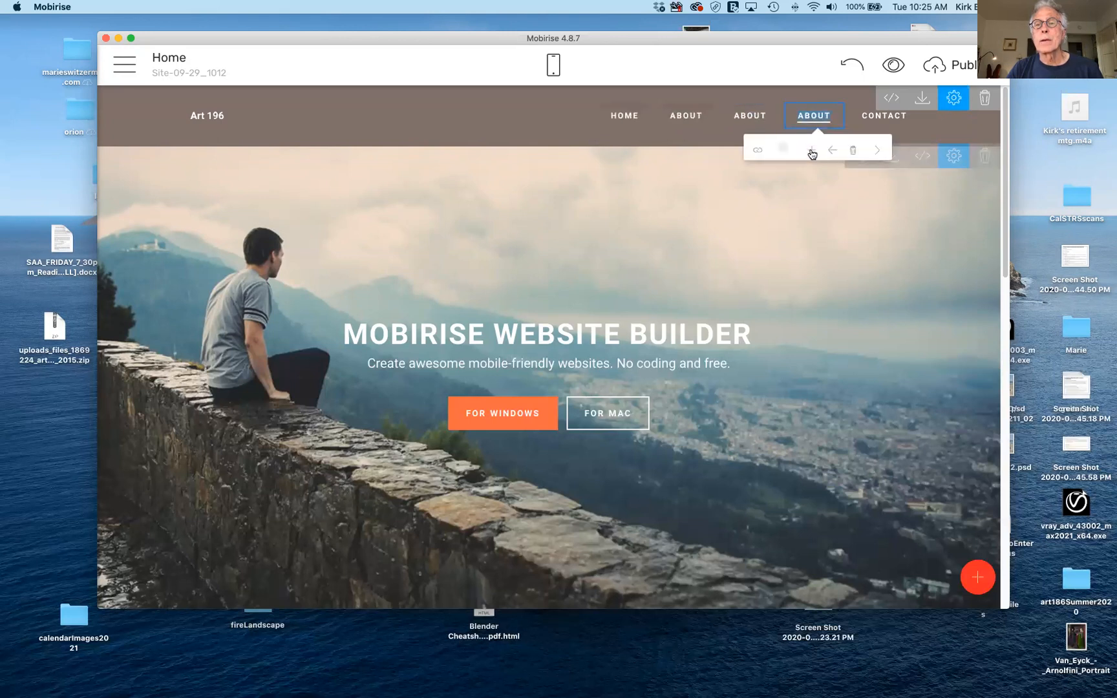
Rename the two extra ABOUT items to Resume and Portfolio.
click(753, 115)
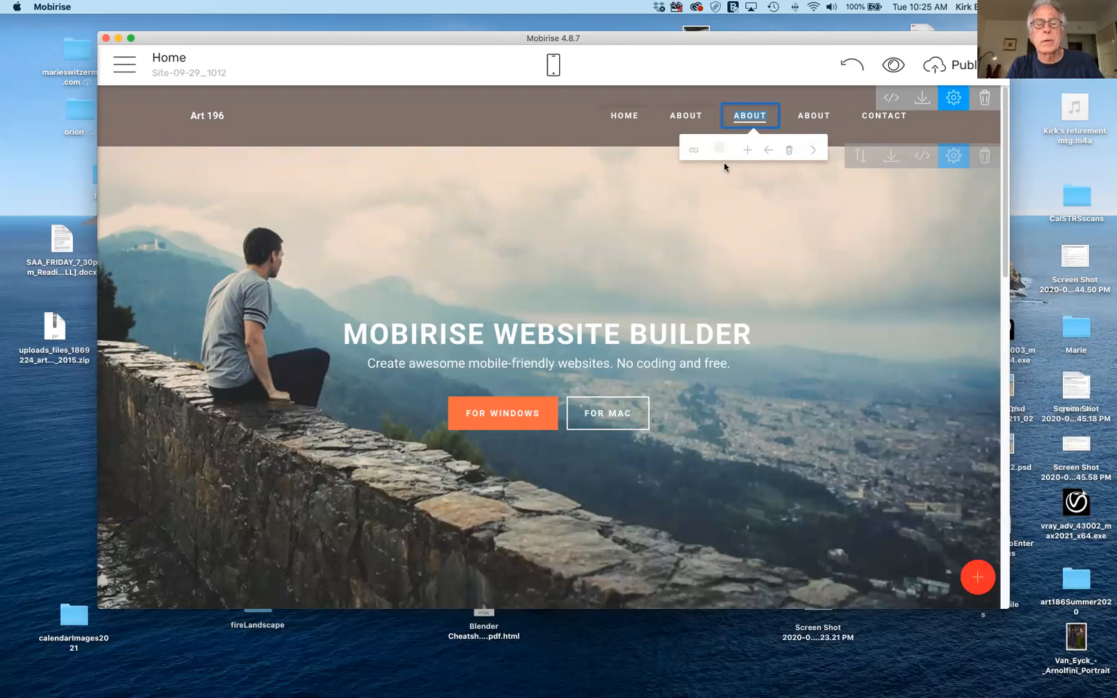
text(Res)
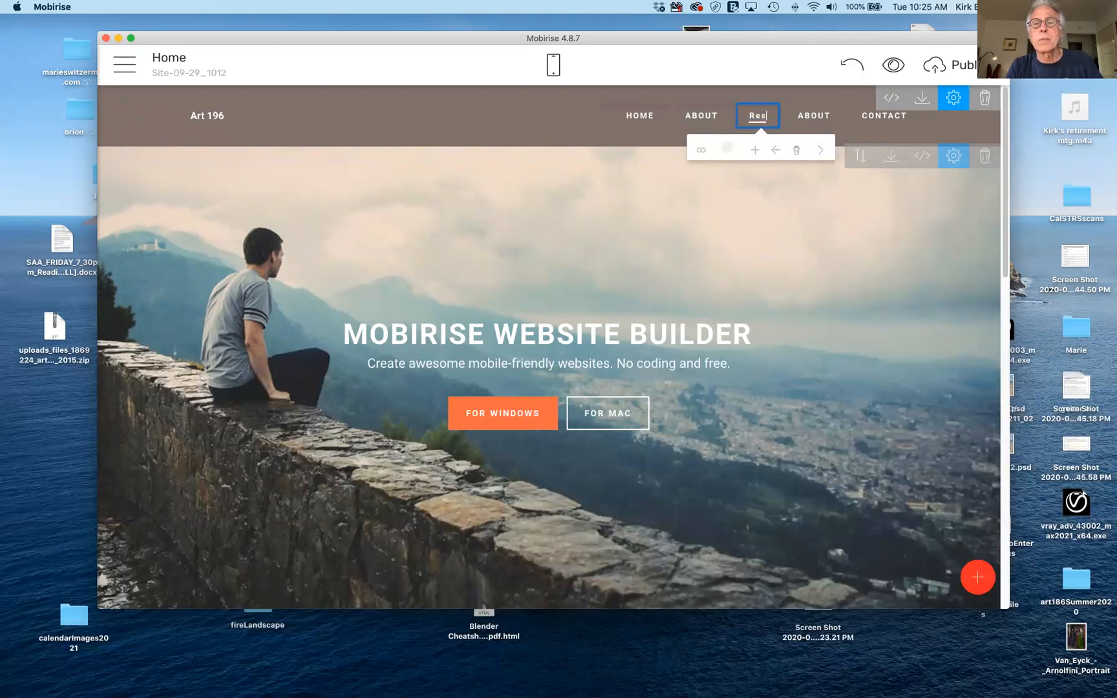
text(ume)
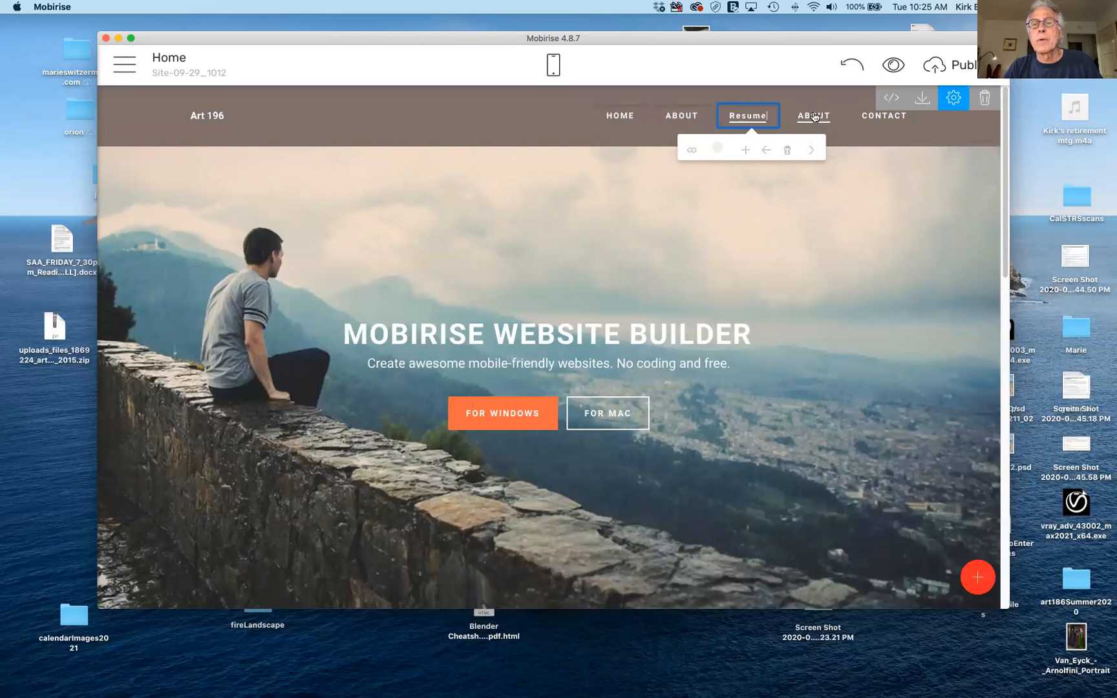
click(814, 117)
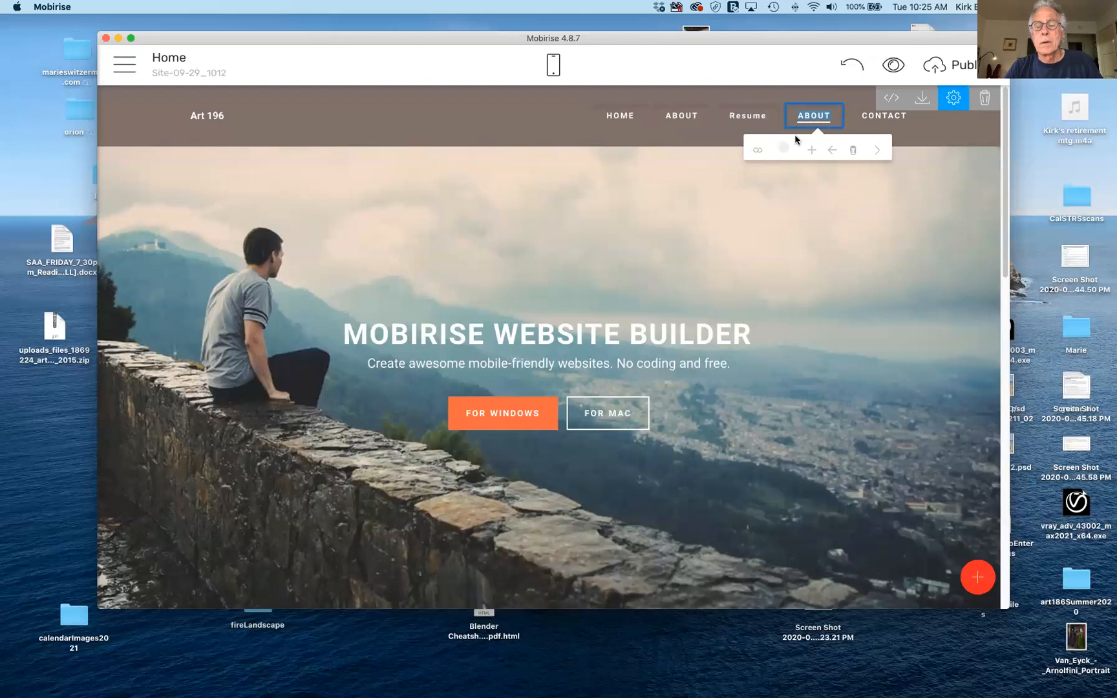
key(BackSpace)
key(BackSpace)
key(BackSpace)
key(BackSpace)
key(BackSpace)
text(Port)
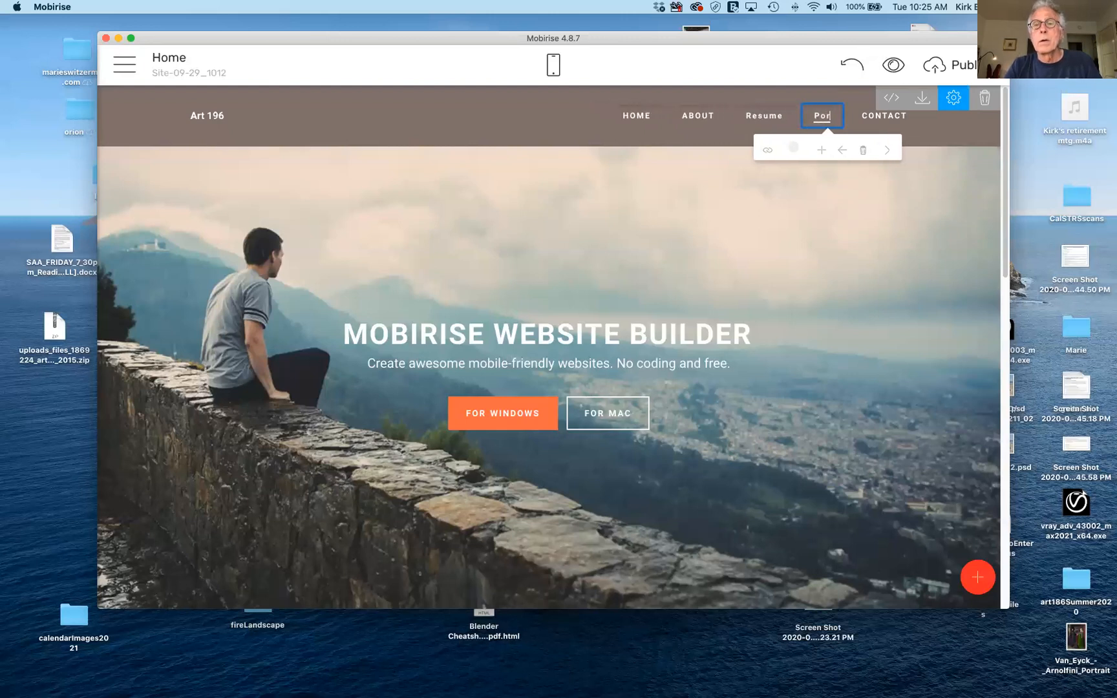
text(foli)
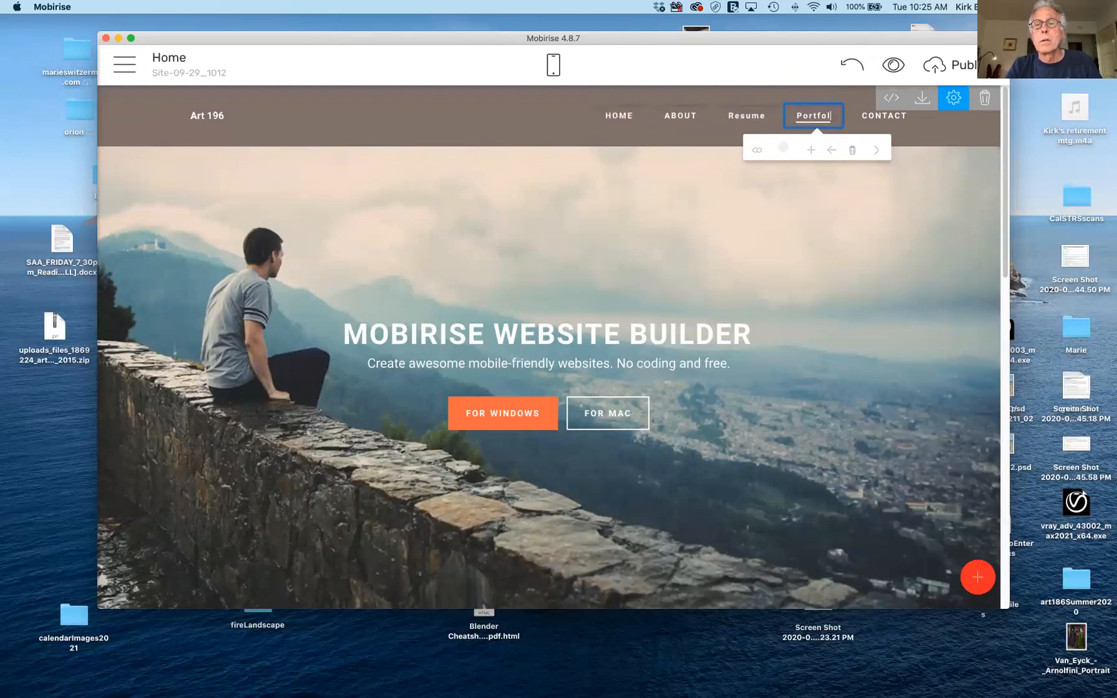
text(o)
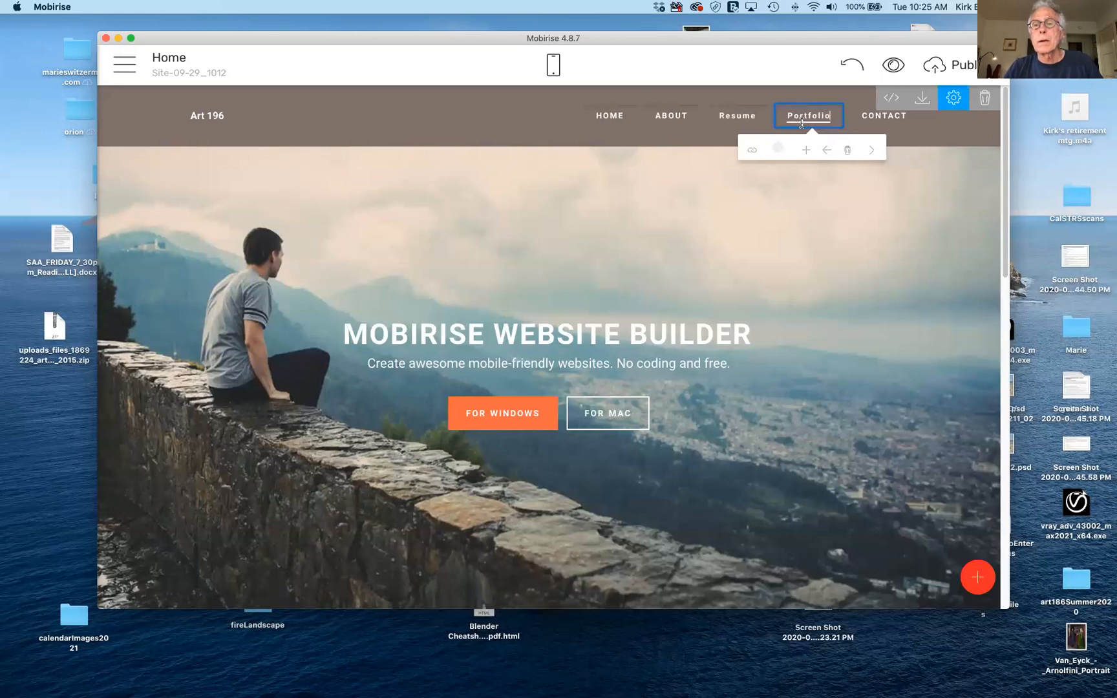
click(855, 102)
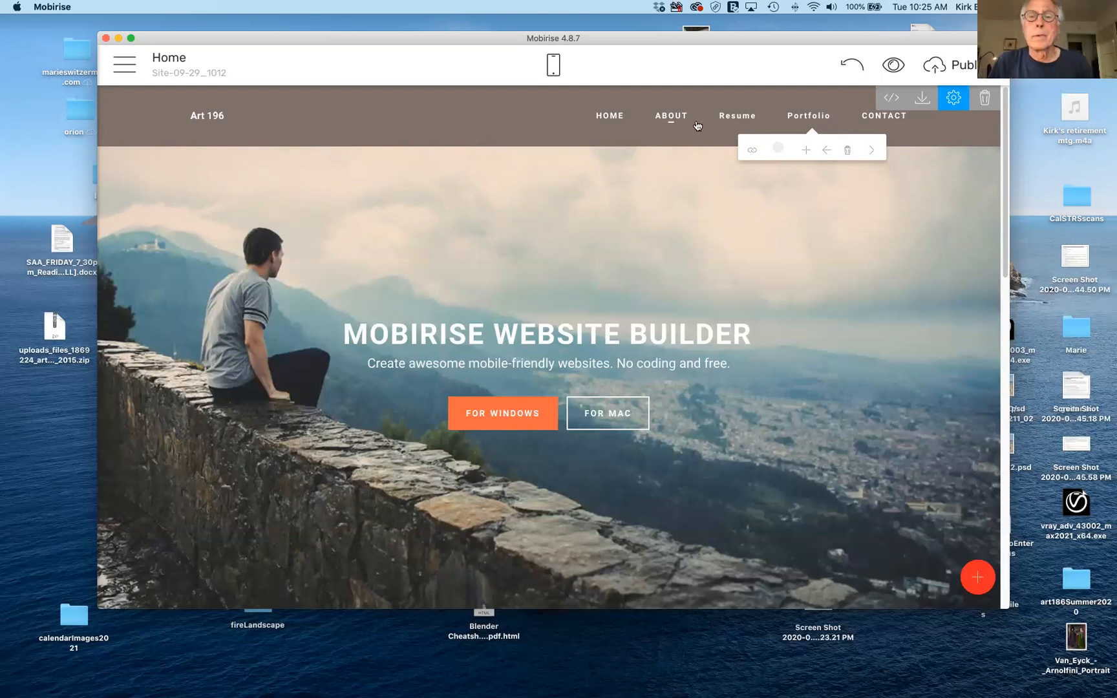
Link the HOME menu item to the site's Home page, opening in the same window.
click(605, 118)
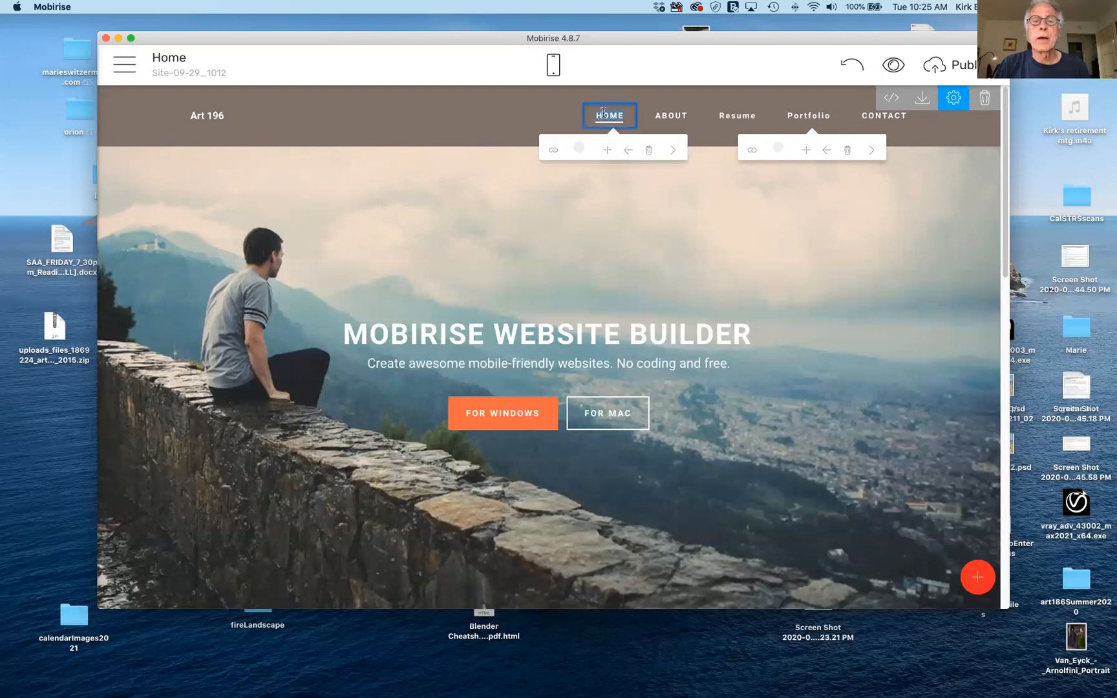
click(556, 152)
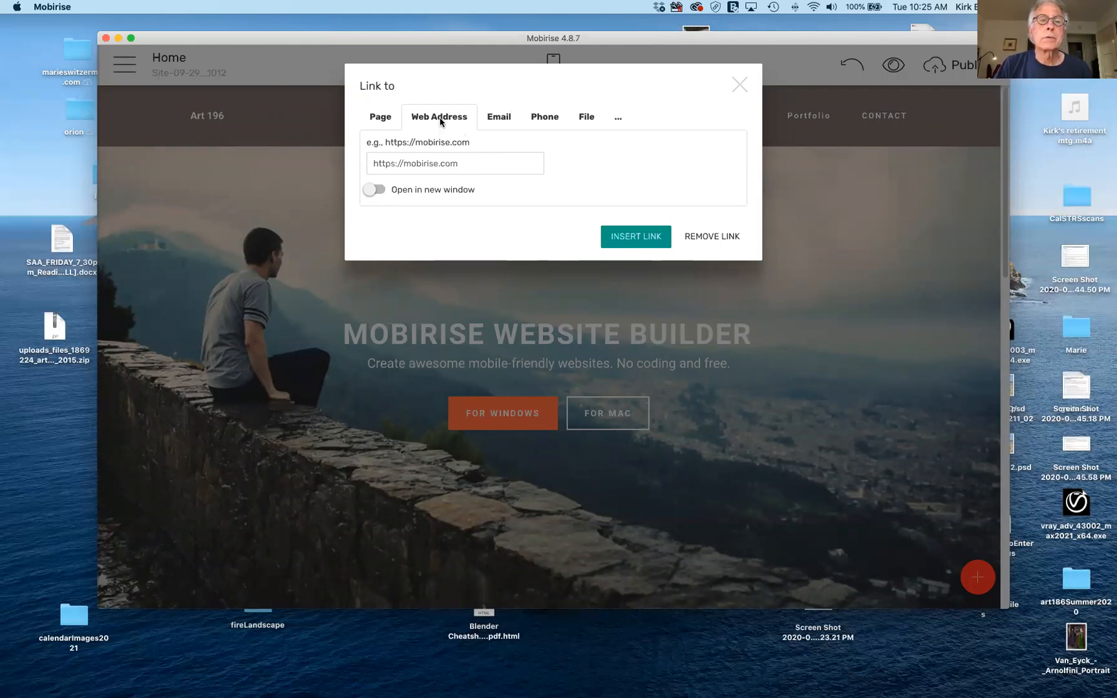
click(385, 117)
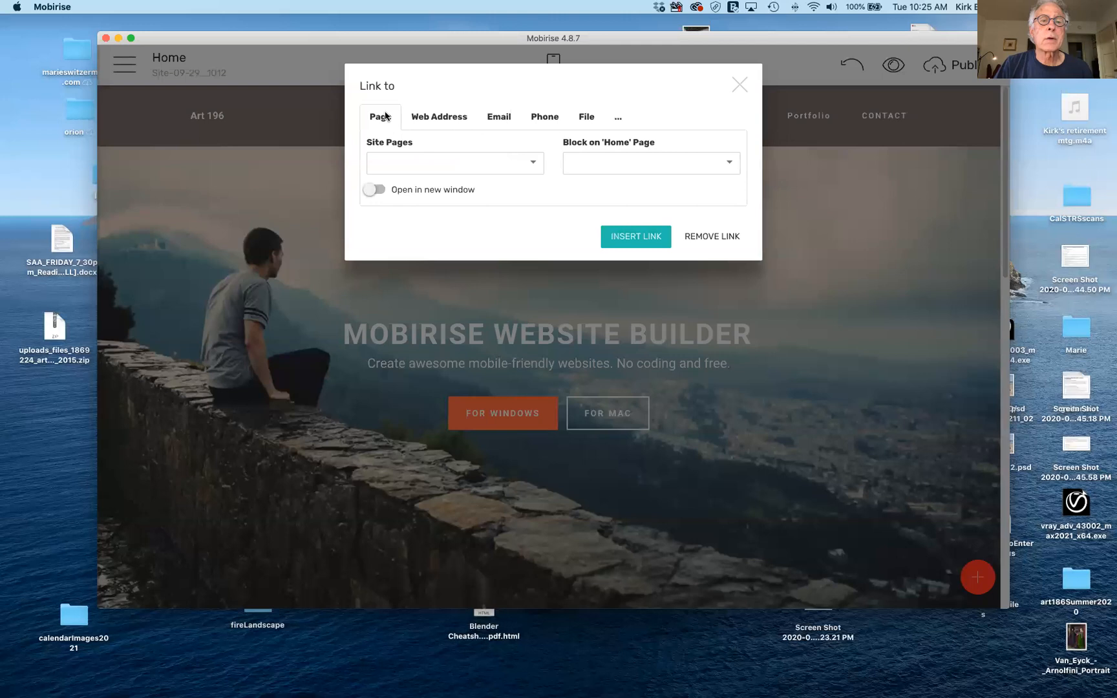
click(534, 165)
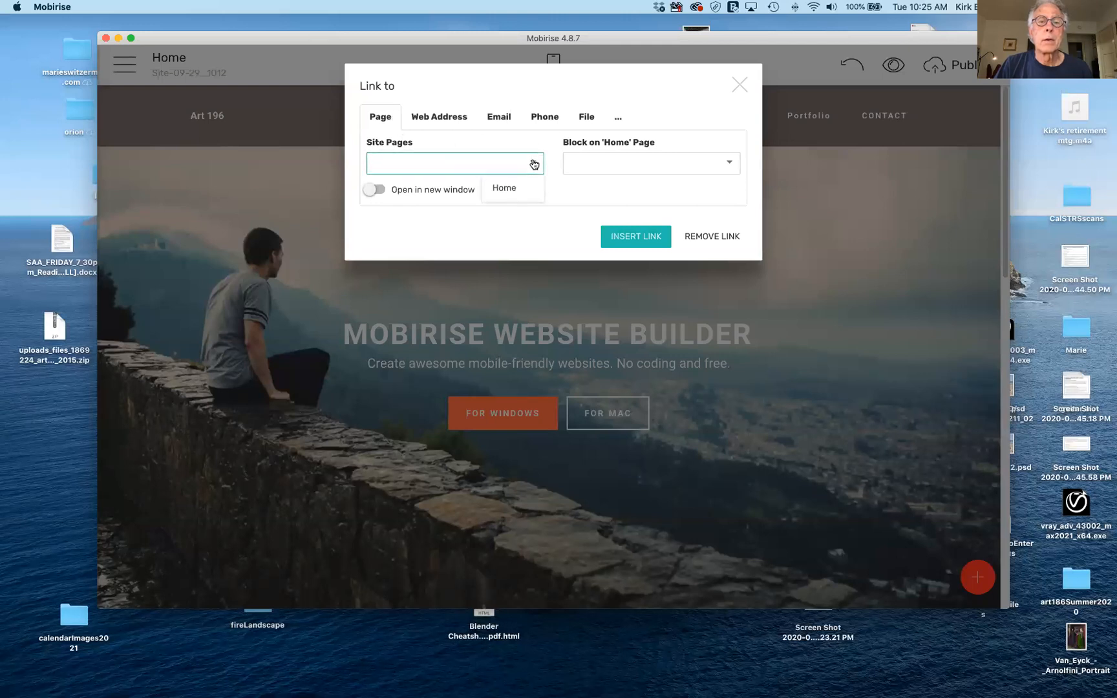
click(511, 188)
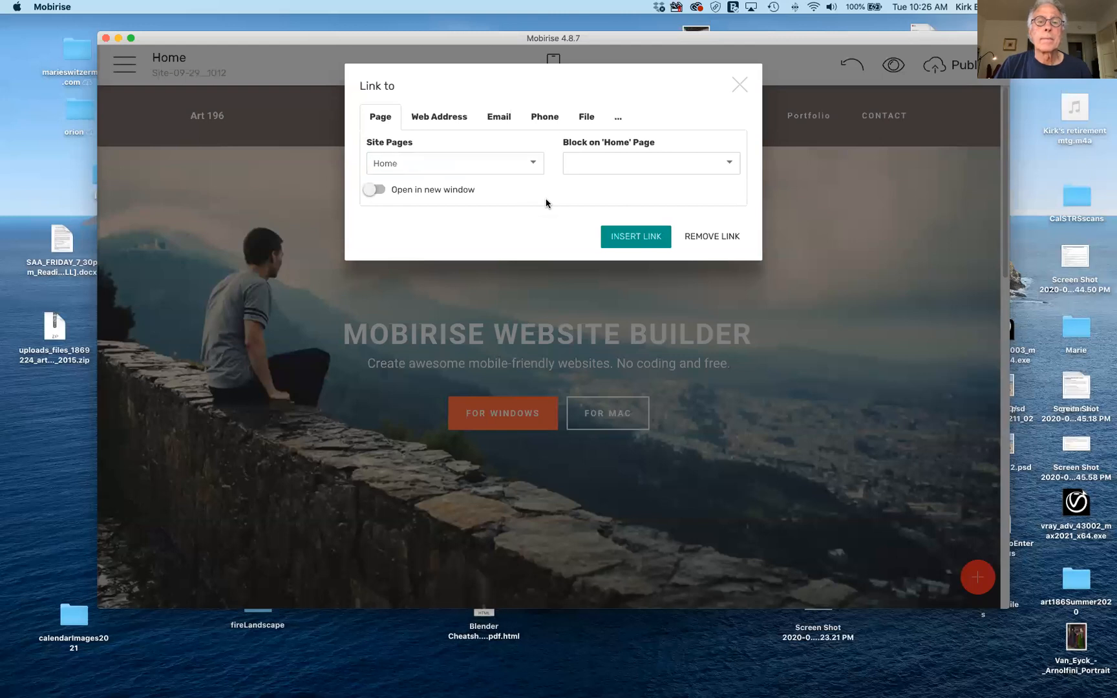
click(639, 236)
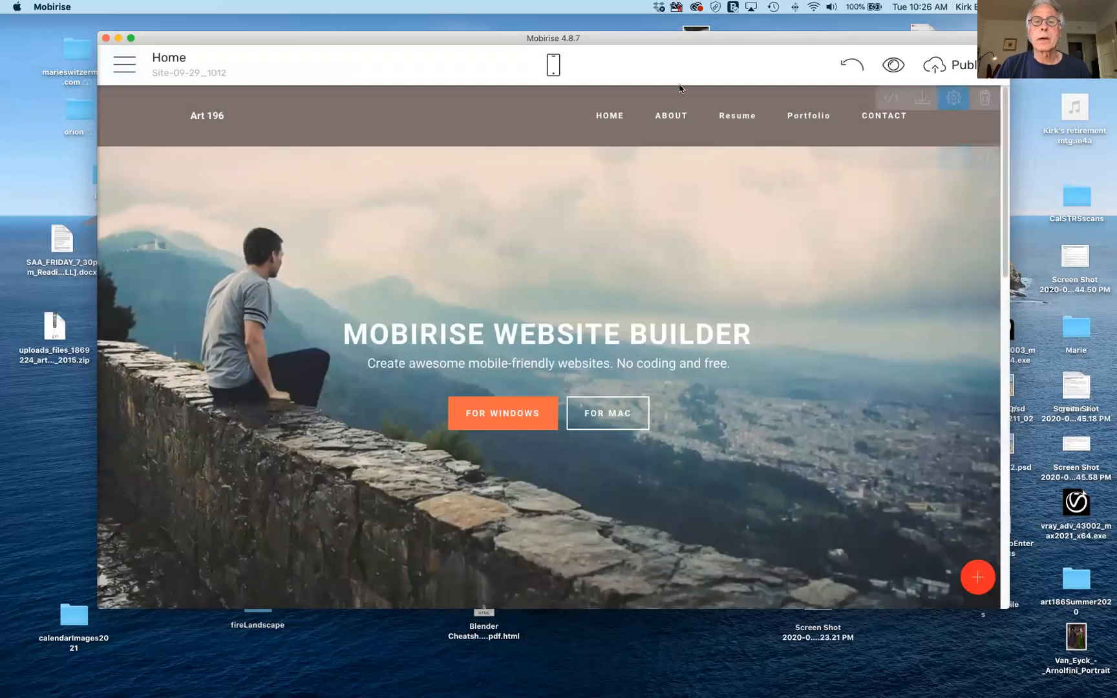
Replace the MODERN STYLES heading text with 'About Me'.
scroll(696, 339, down, 10)
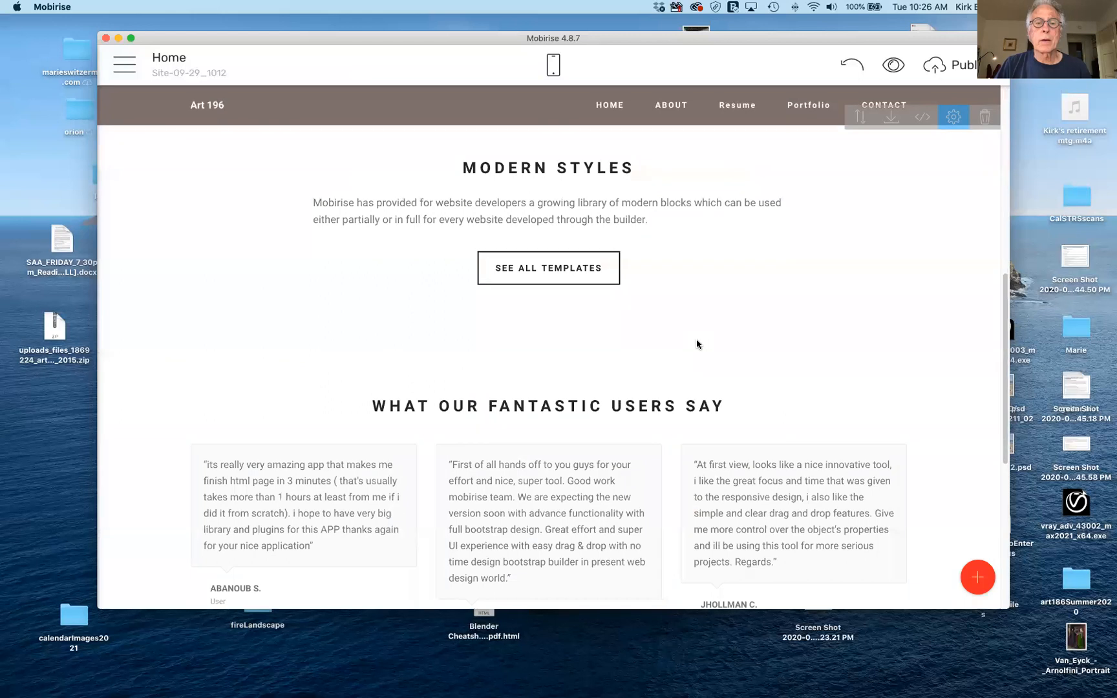
triple_click(593, 169)
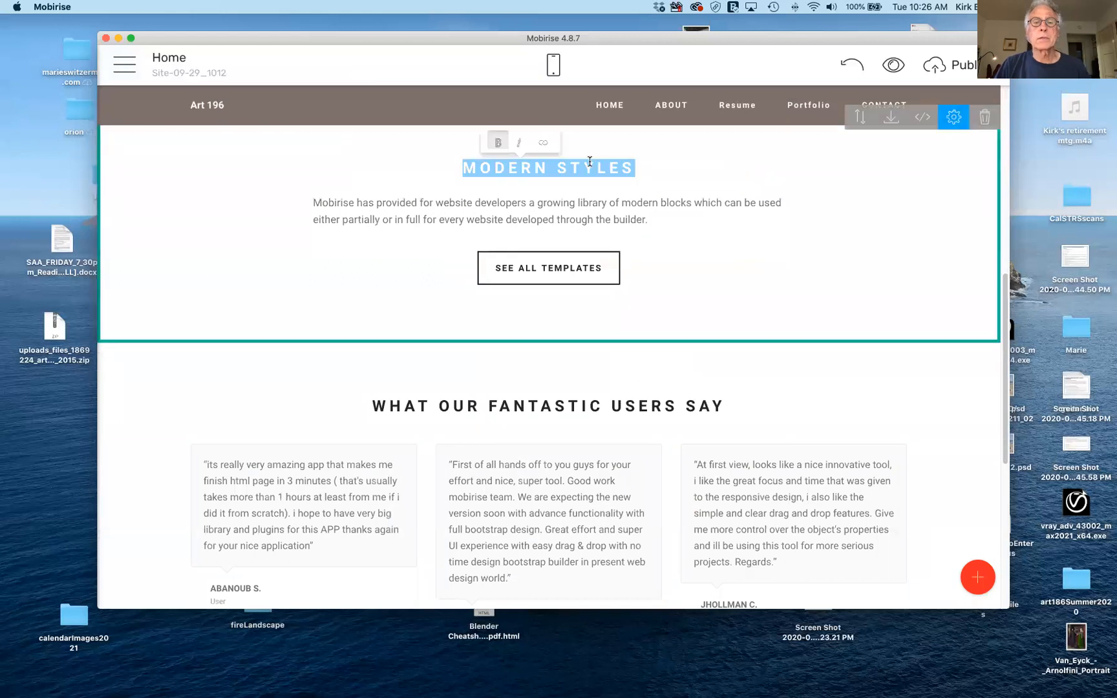
click(633, 169)
drag(633, 169, 459, 169)
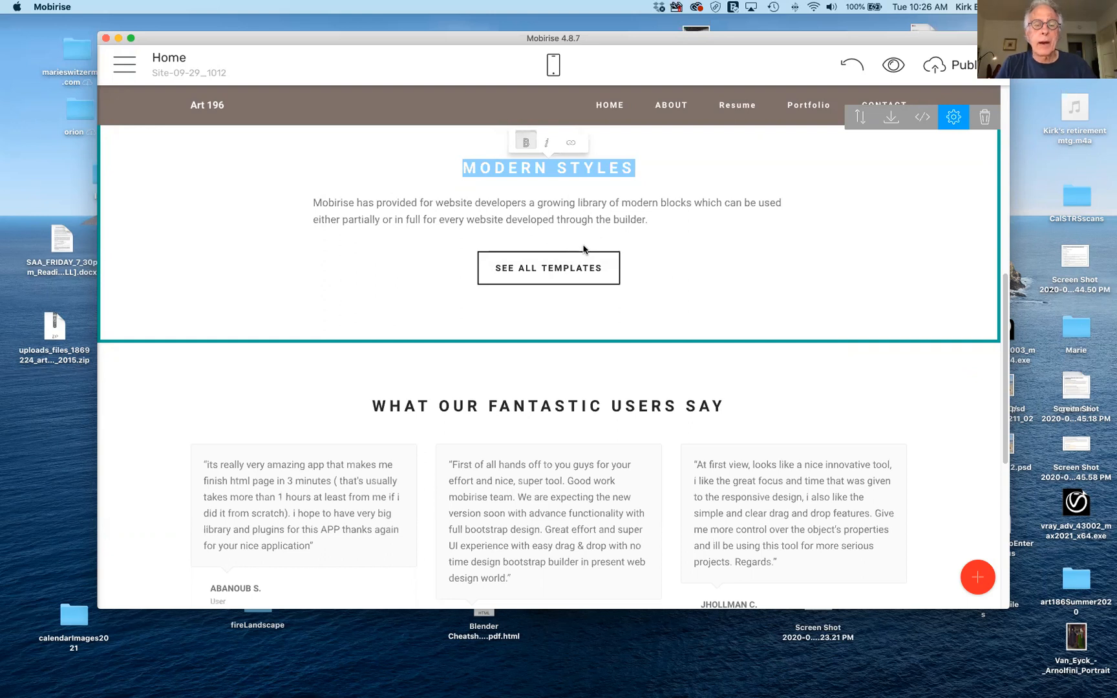
text(Ab)
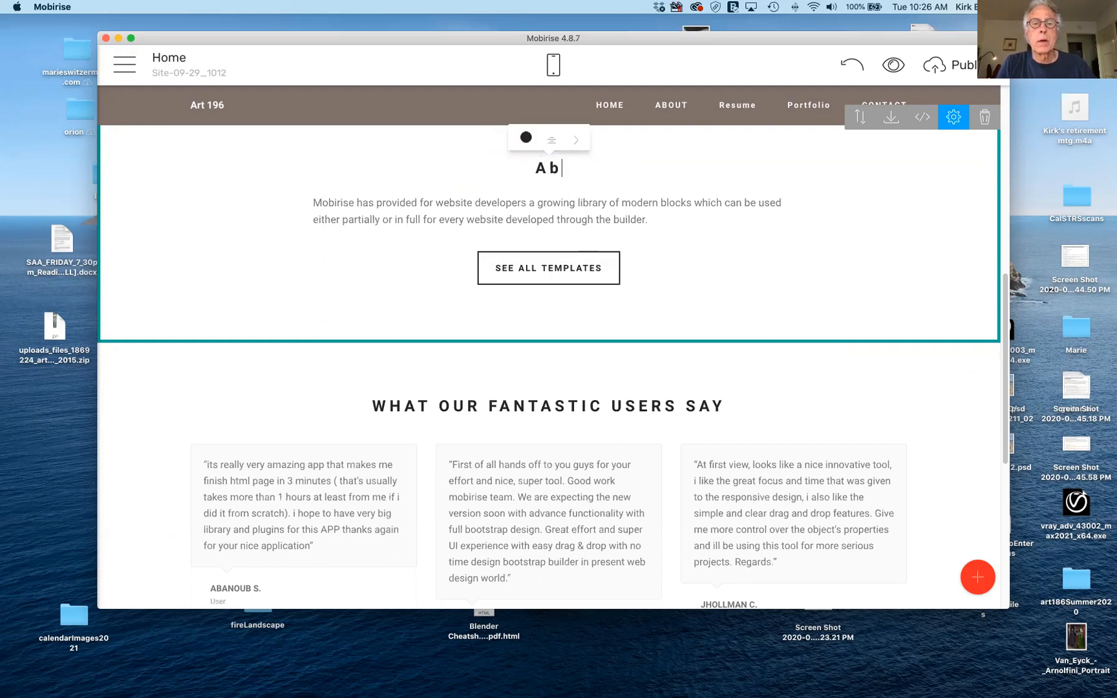
text(out Me)
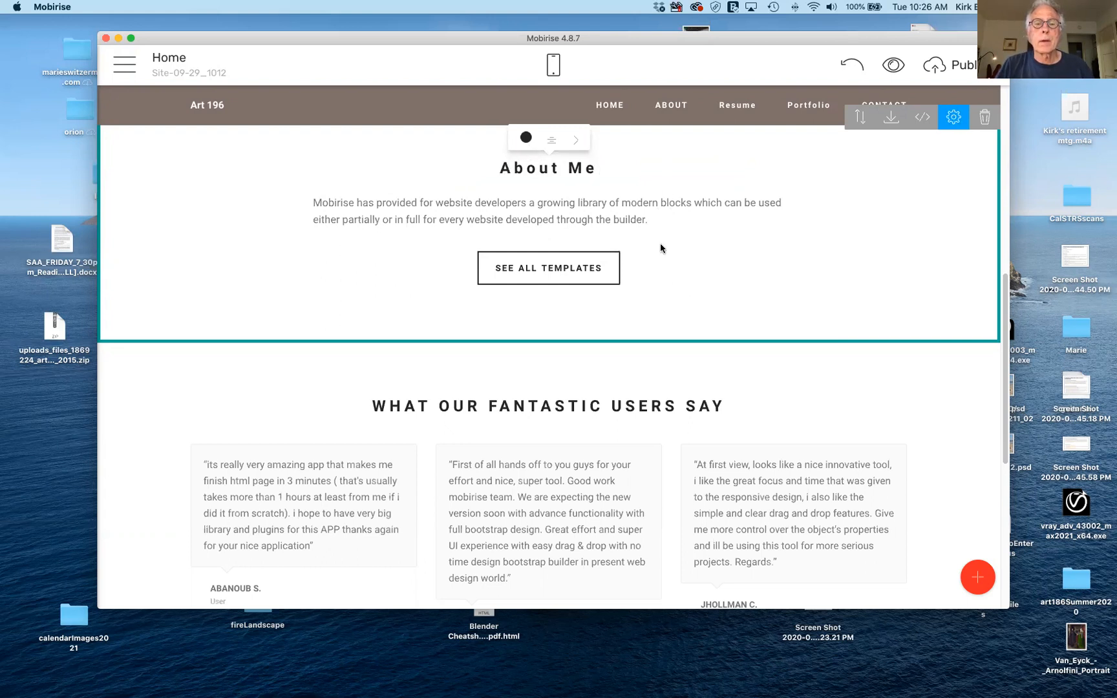
scroll(660, 249, up, 5)
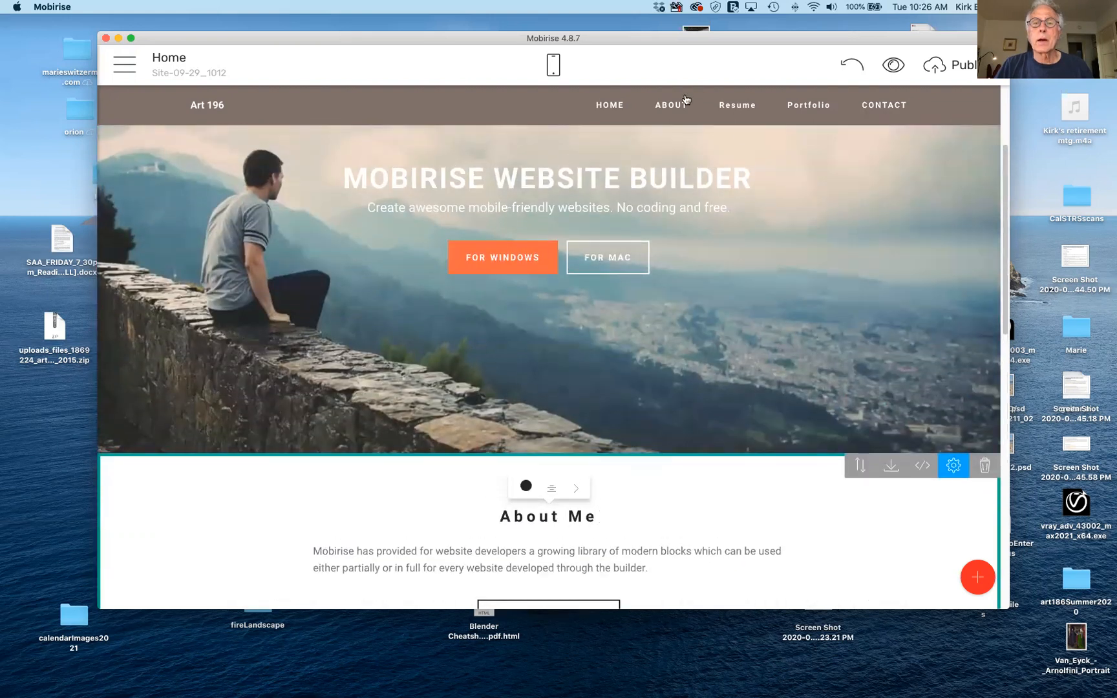
Open the ABOUT item's link settings and browse the URL, file, phone, email and web options.
click(675, 105)
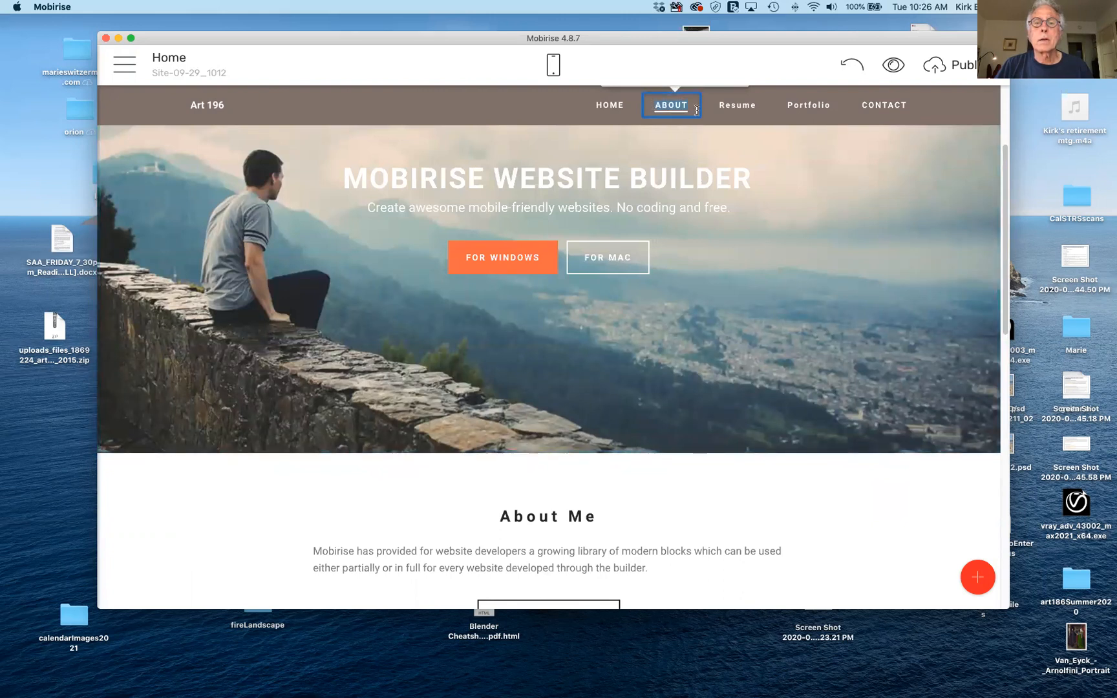
scroll(719, 127, up, 5)
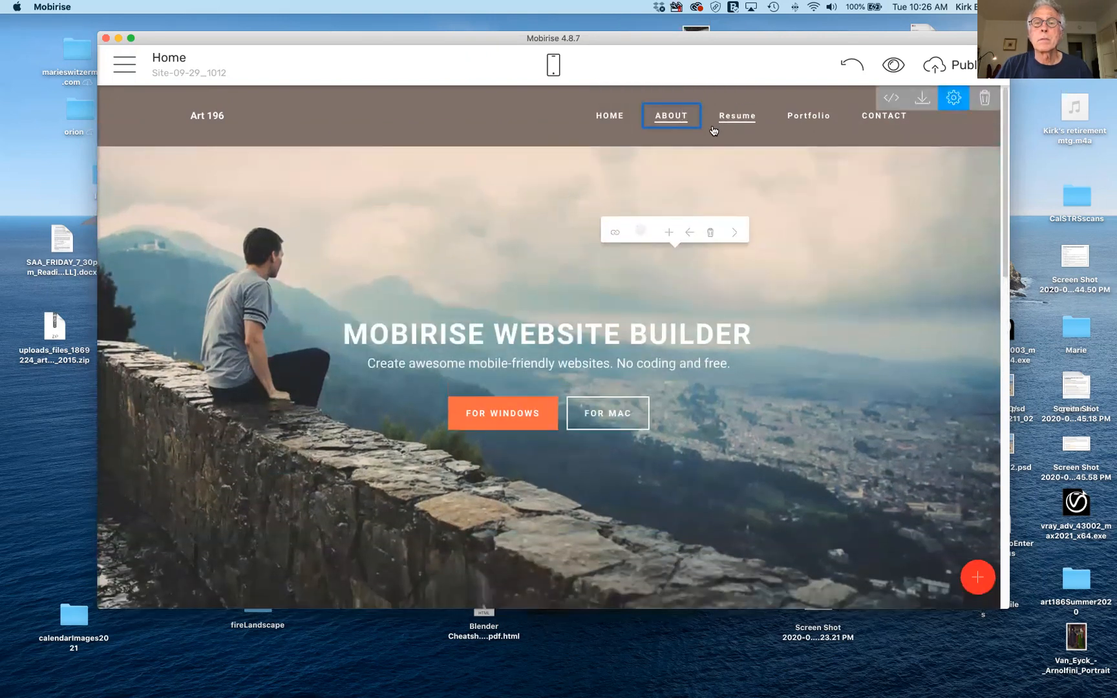
click(693, 122)
click(674, 116)
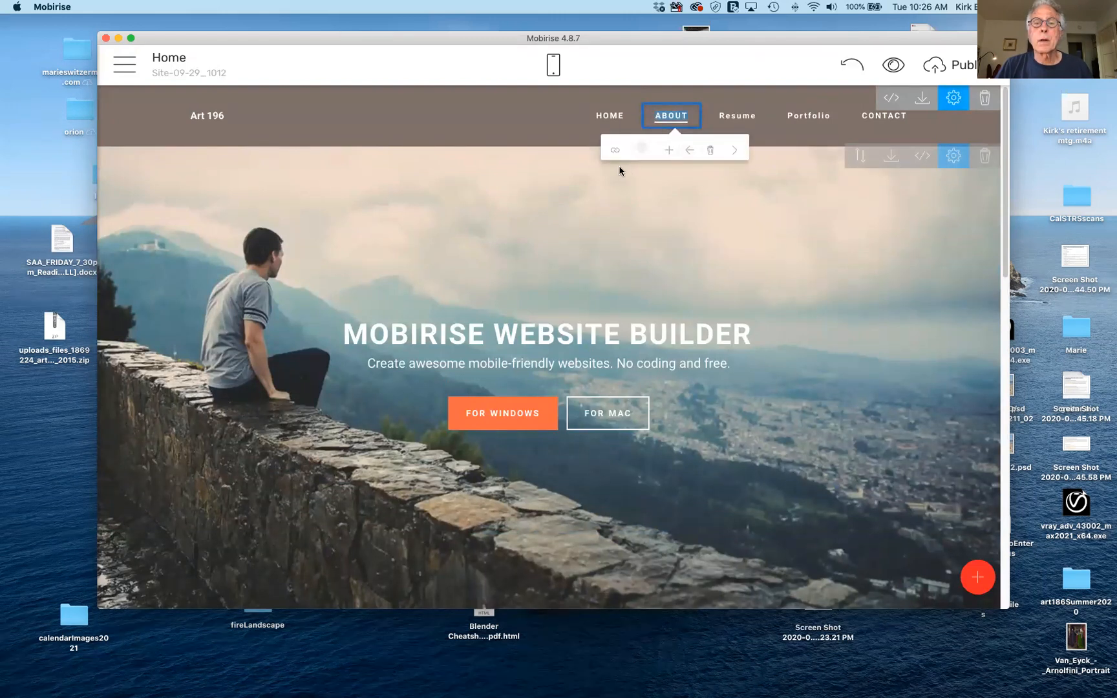
click(614, 153)
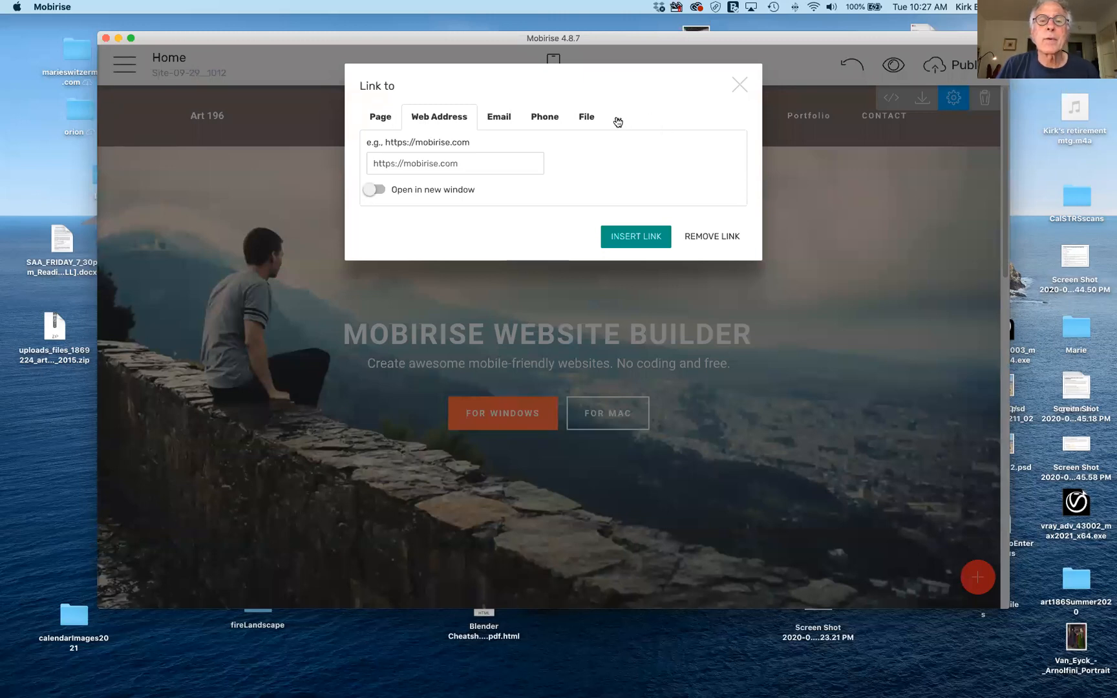
click(618, 120)
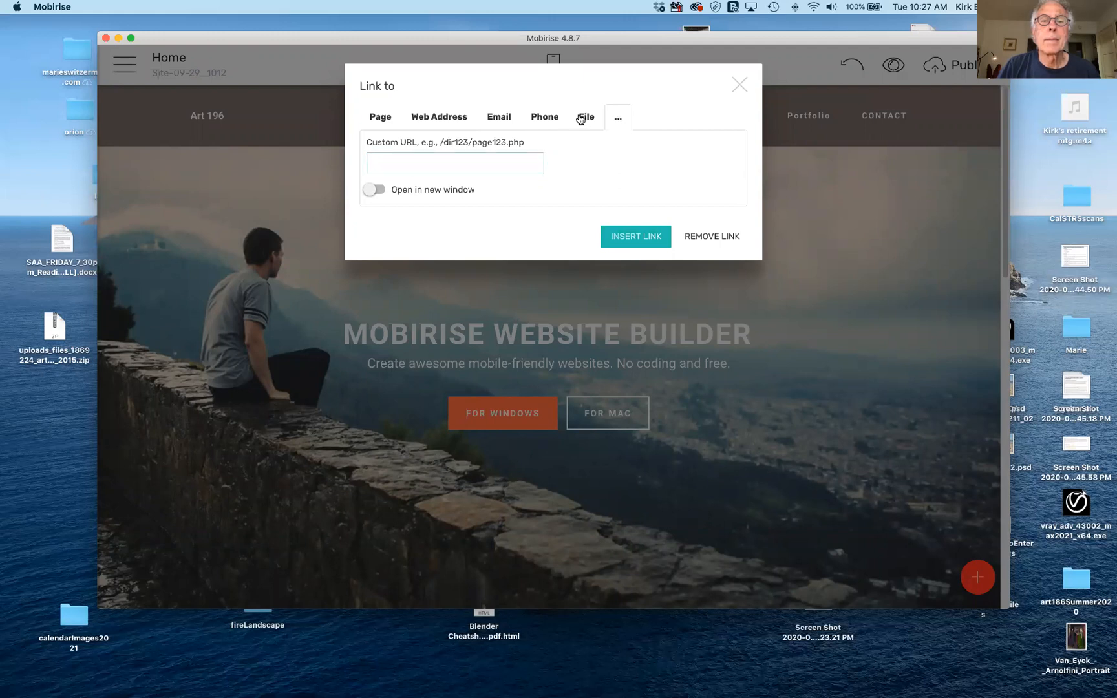
click(581, 119)
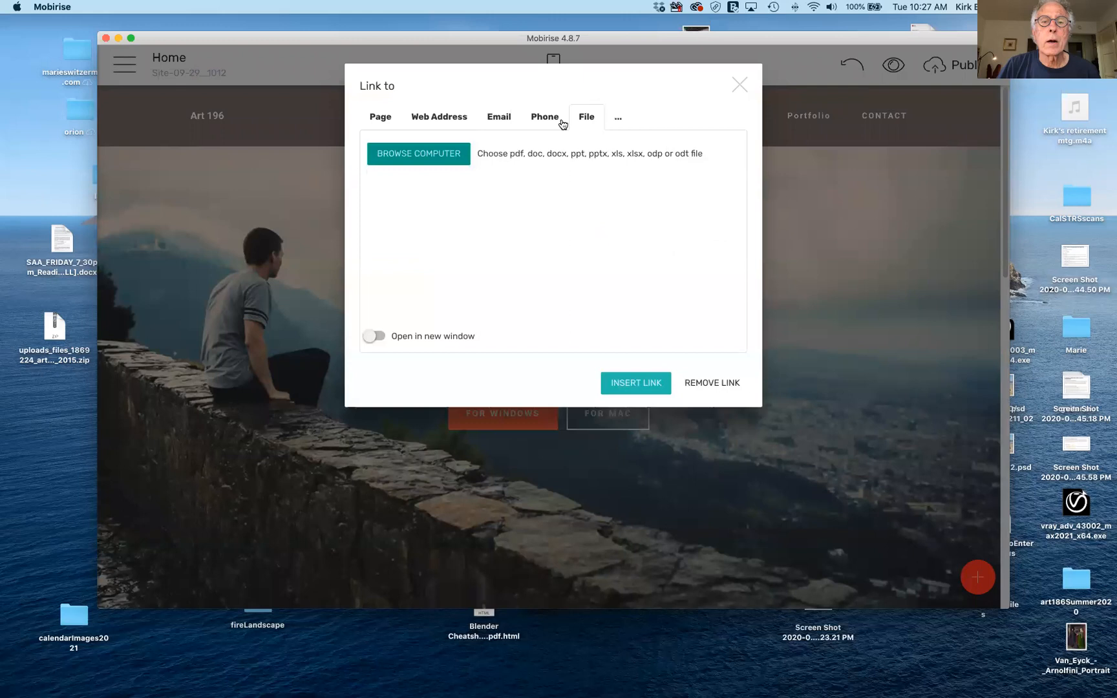
click(546, 119)
click(507, 121)
click(461, 118)
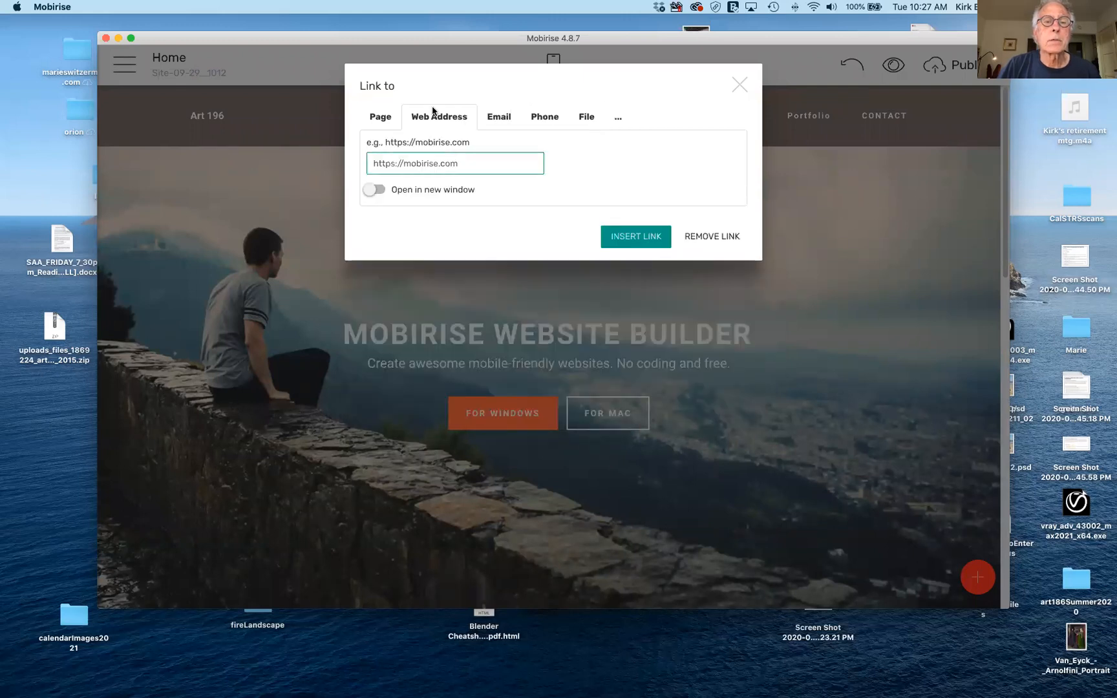
Link ABOUT to the Msg-box 3-4 block on the Home page.
click(378, 117)
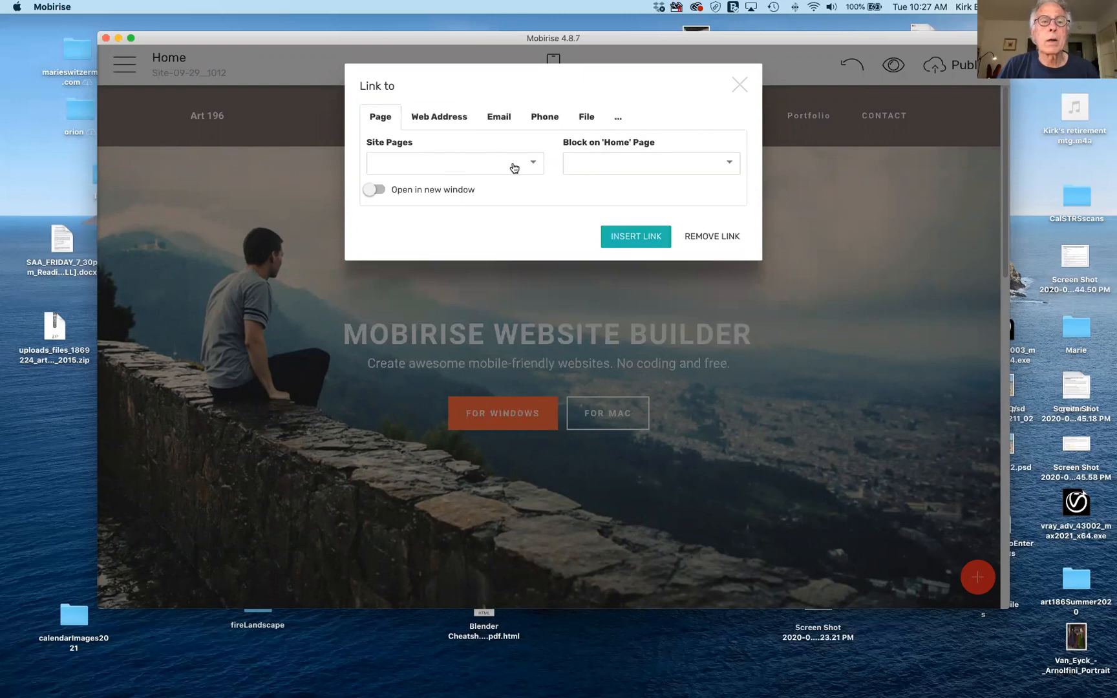
click(535, 164)
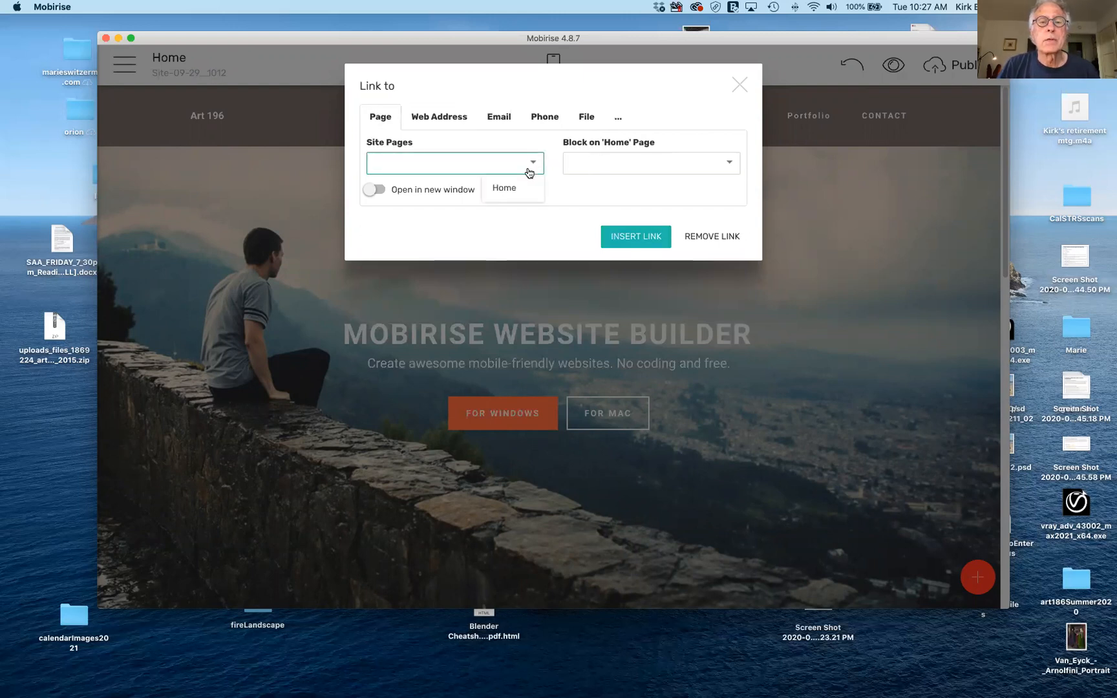
click(518, 189)
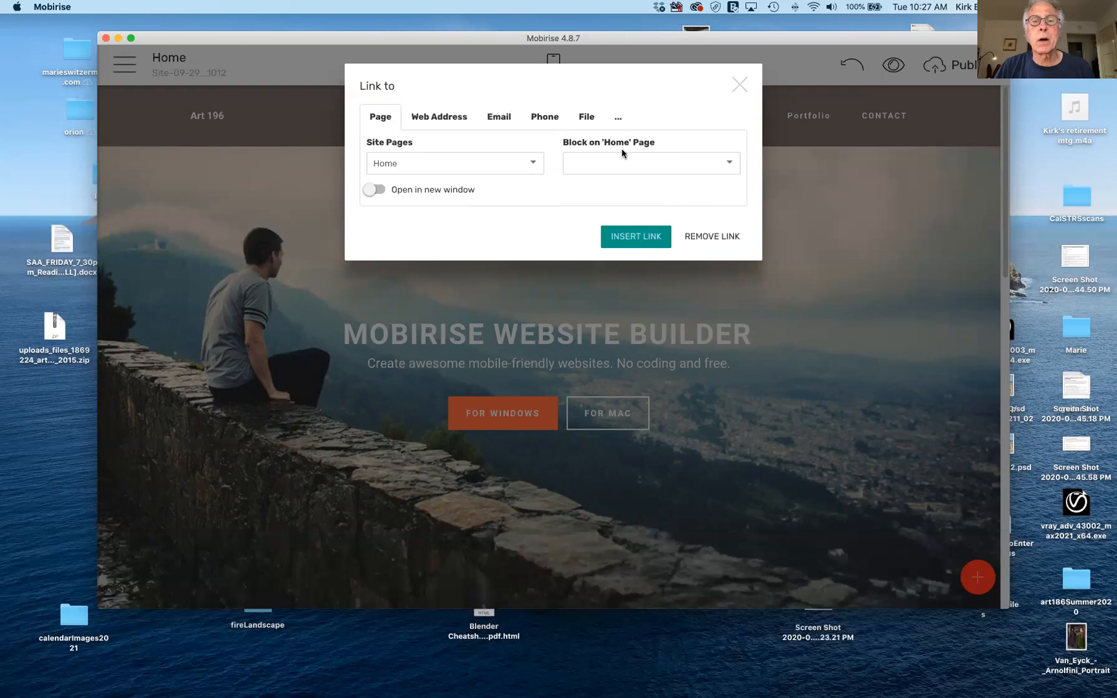
click(721, 163)
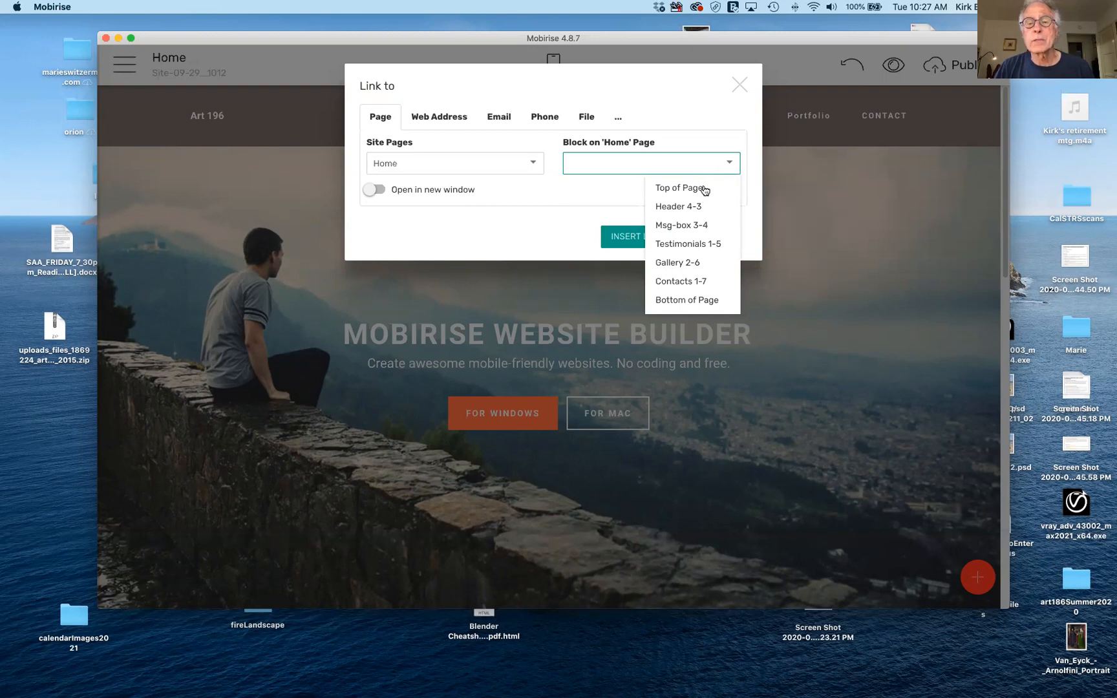
click(703, 229)
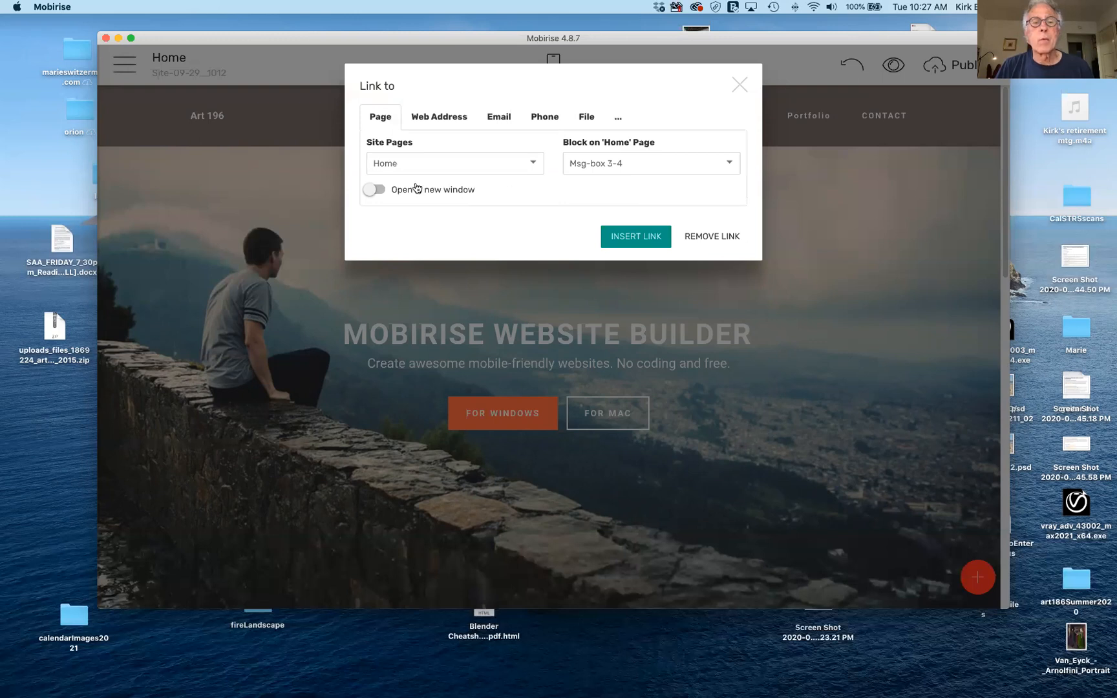
click(643, 236)
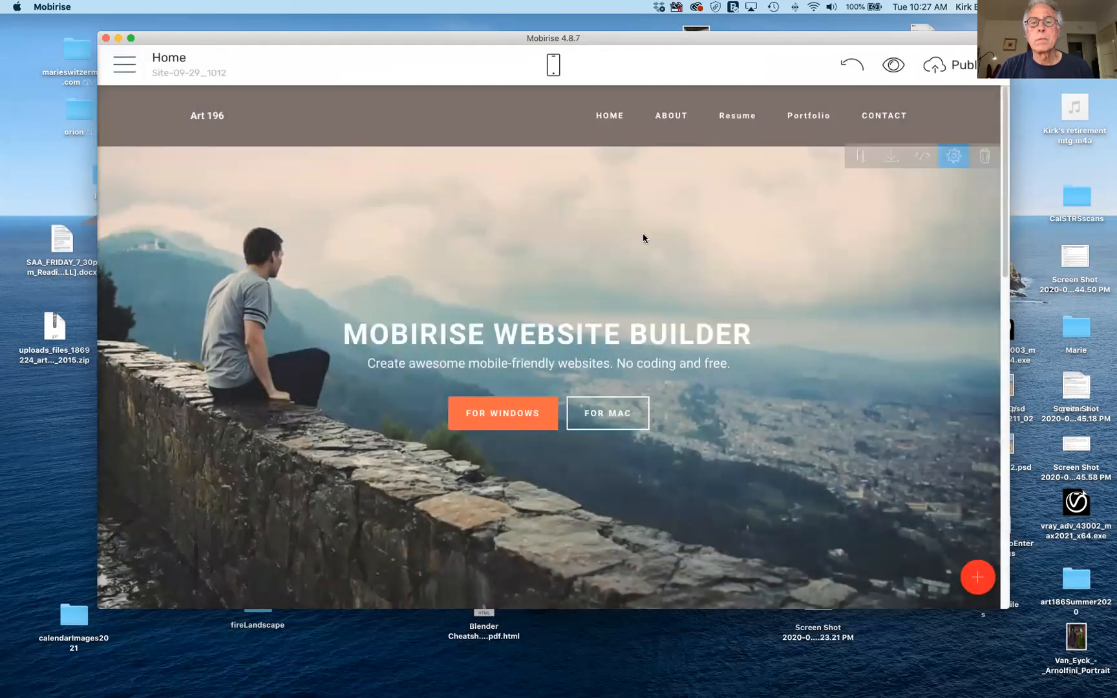
Point the Resume menu item to the Home page's Testimonials 1-5 block.
click(744, 119)
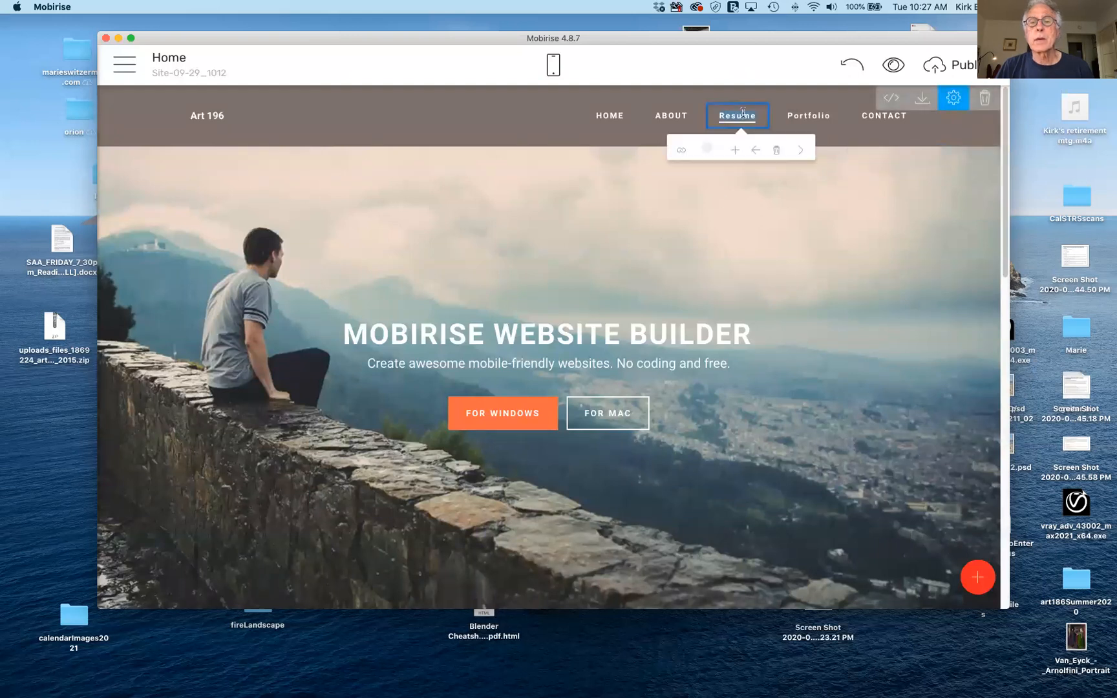
click(685, 150)
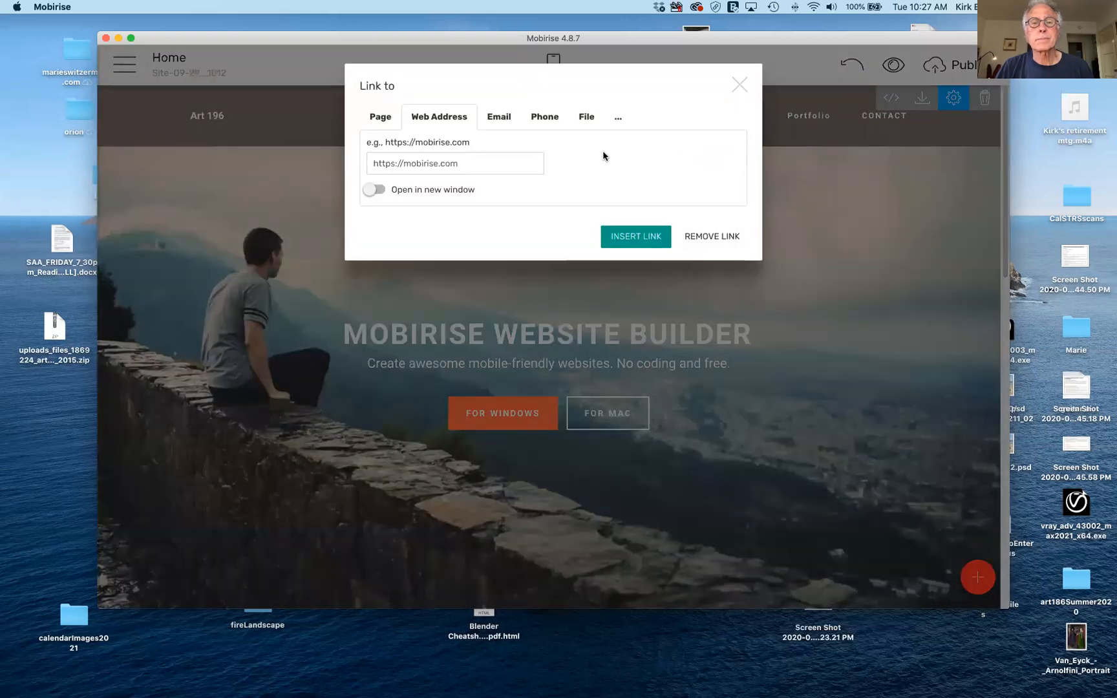
click(389, 121)
click(531, 166)
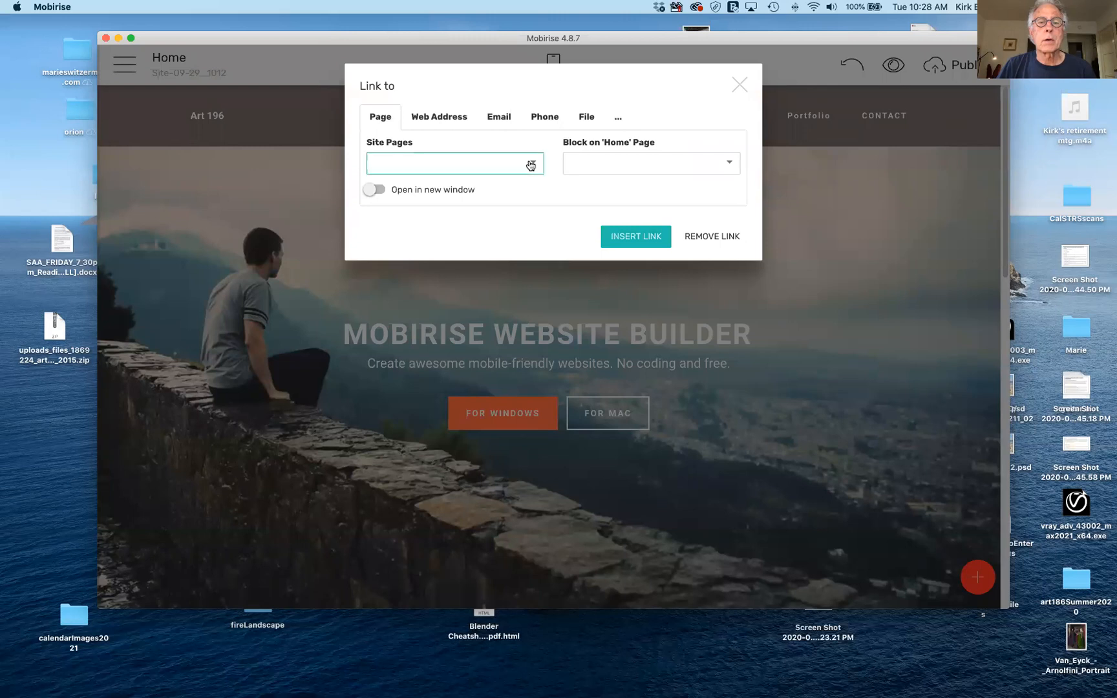
click(507, 188)
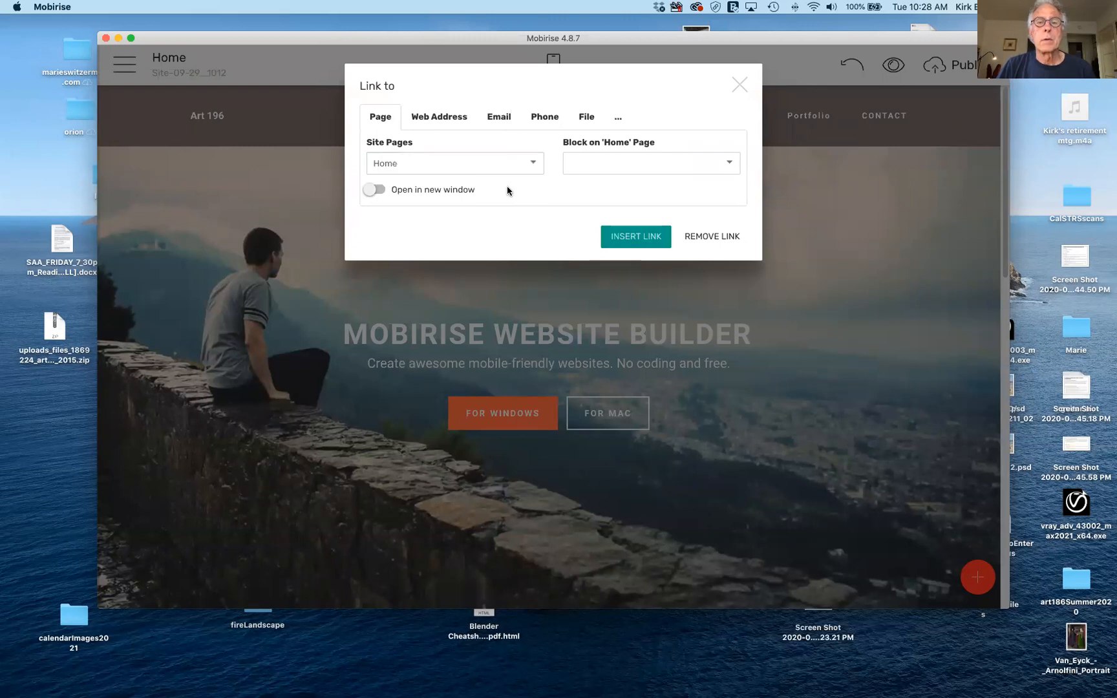
click(689, 164)
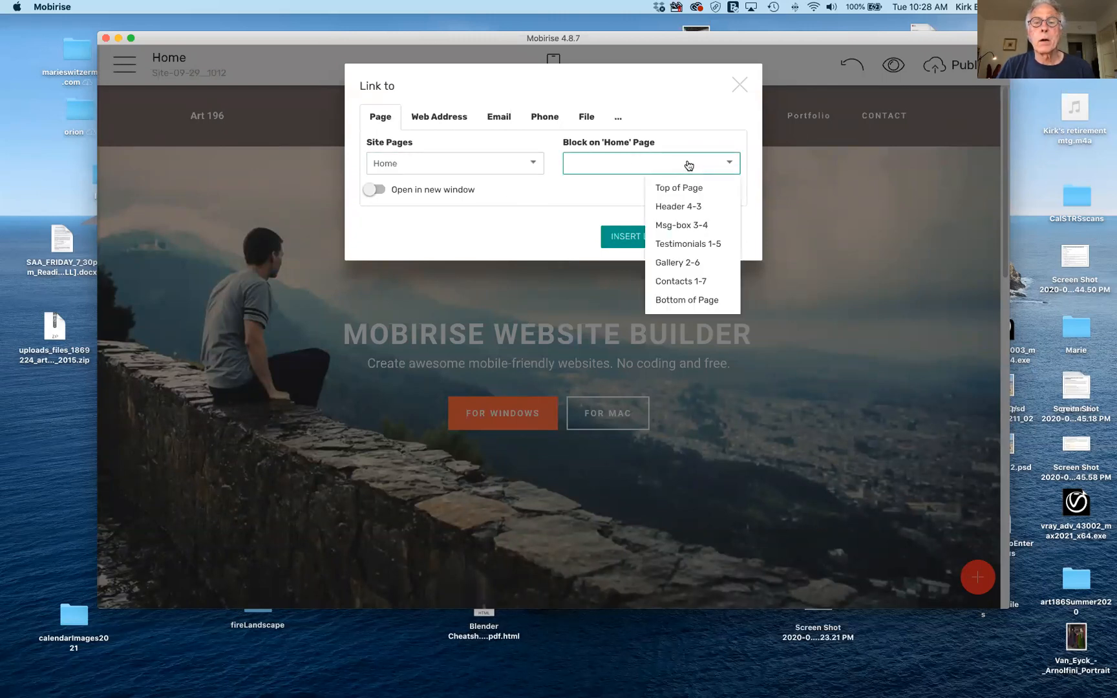
click(690, 245)
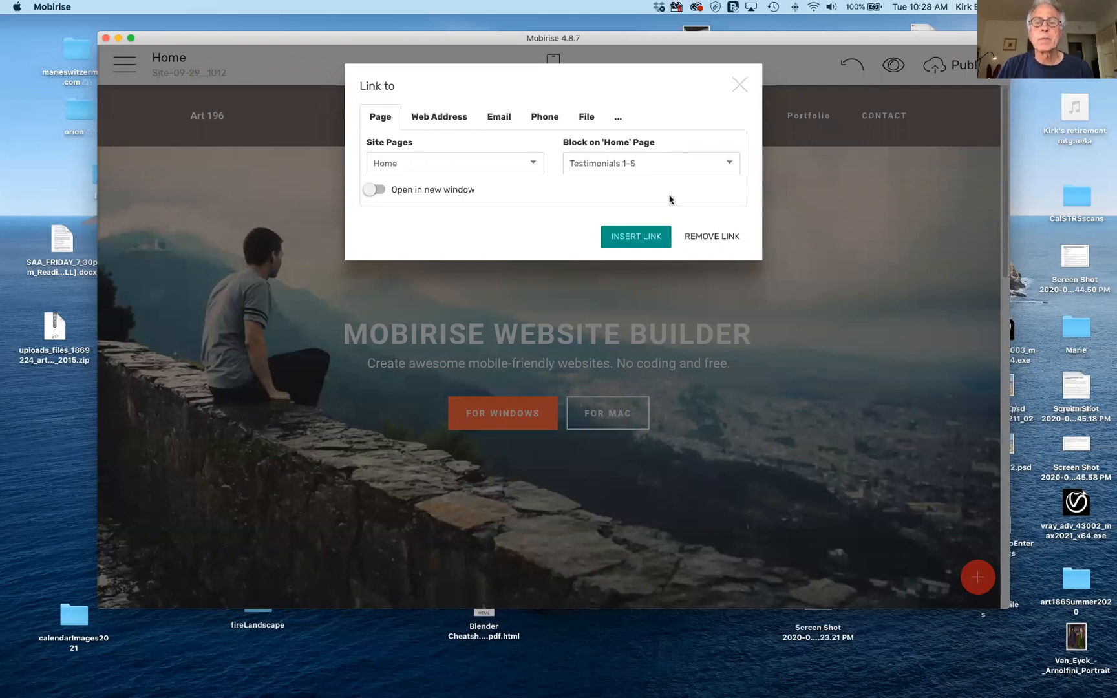
click(650, 235)
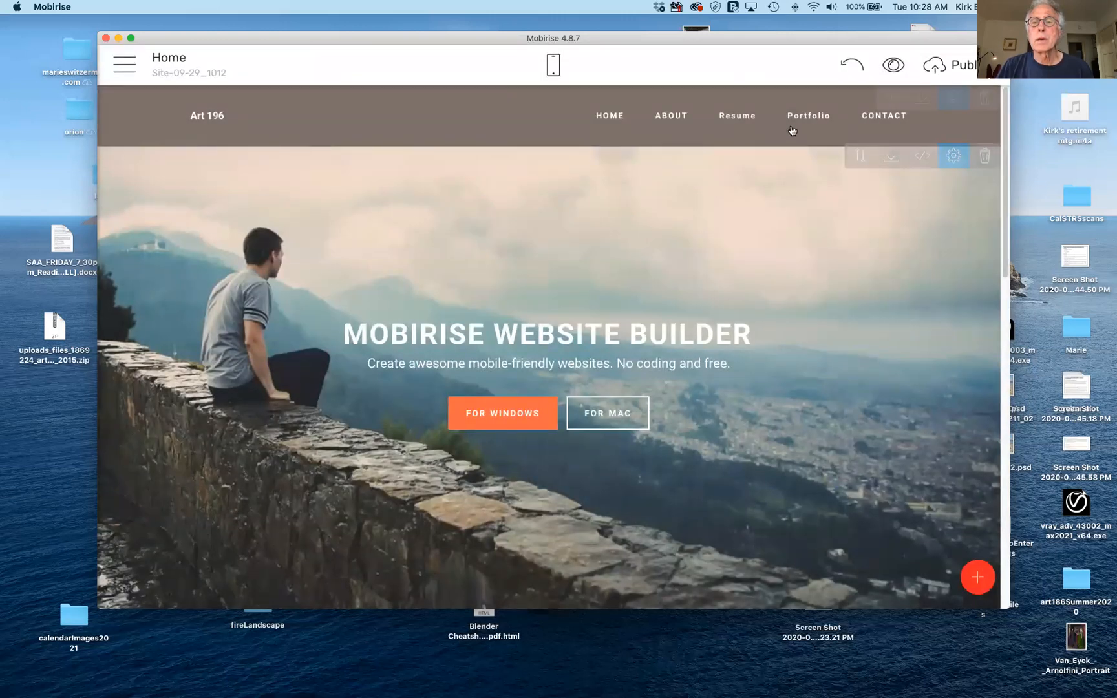
Point the Portfolio menu item to the Home page's Gallery 2-6 block.
click(801, 116)
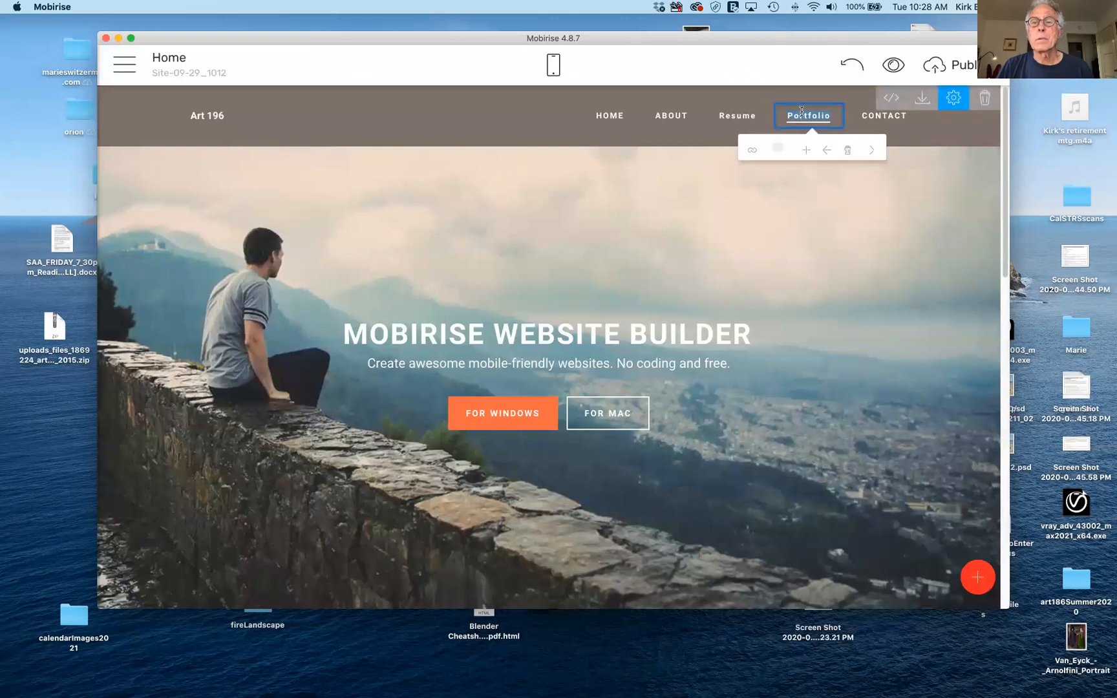
click(750, 152)
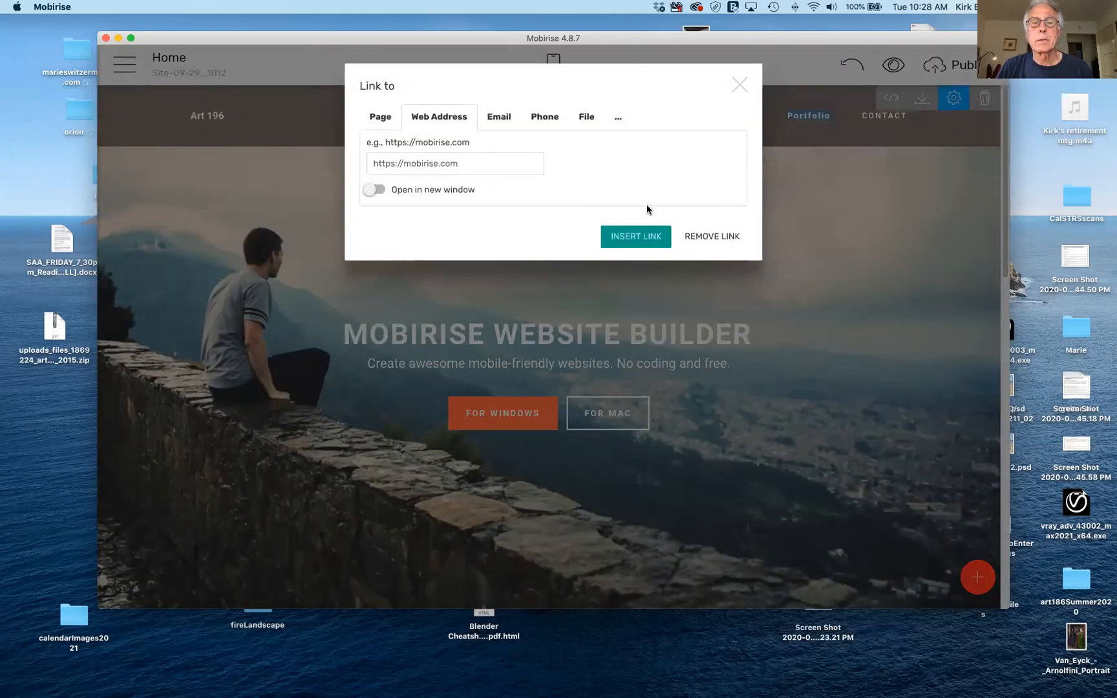
click(382, 117)
click(530, 166)
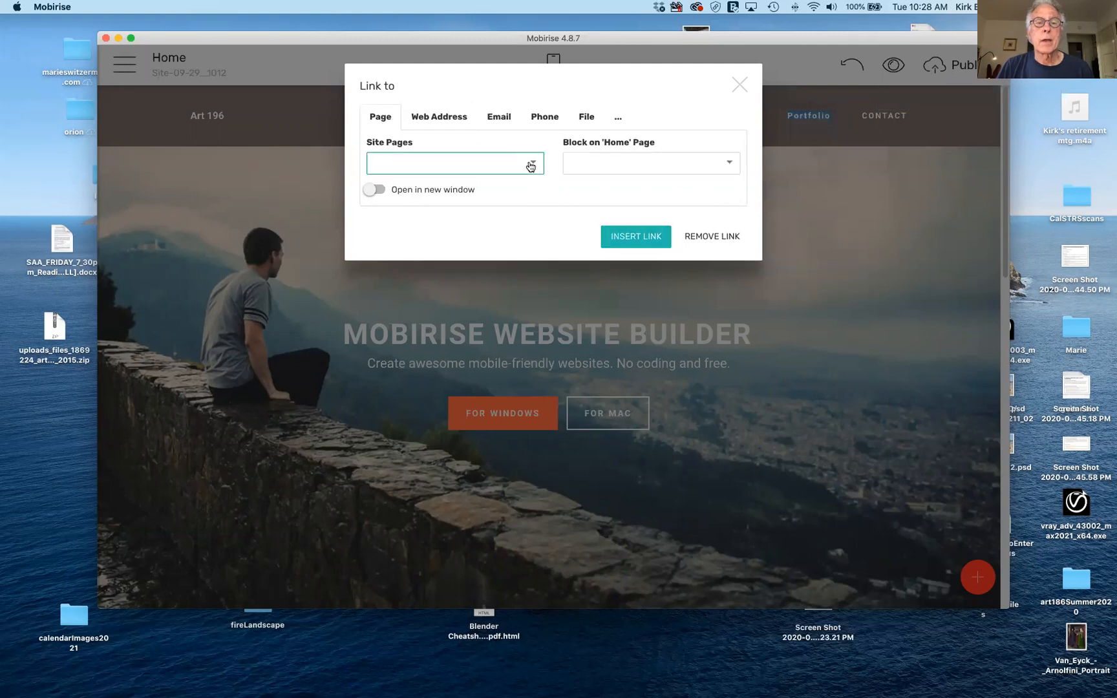
click(520, 189)
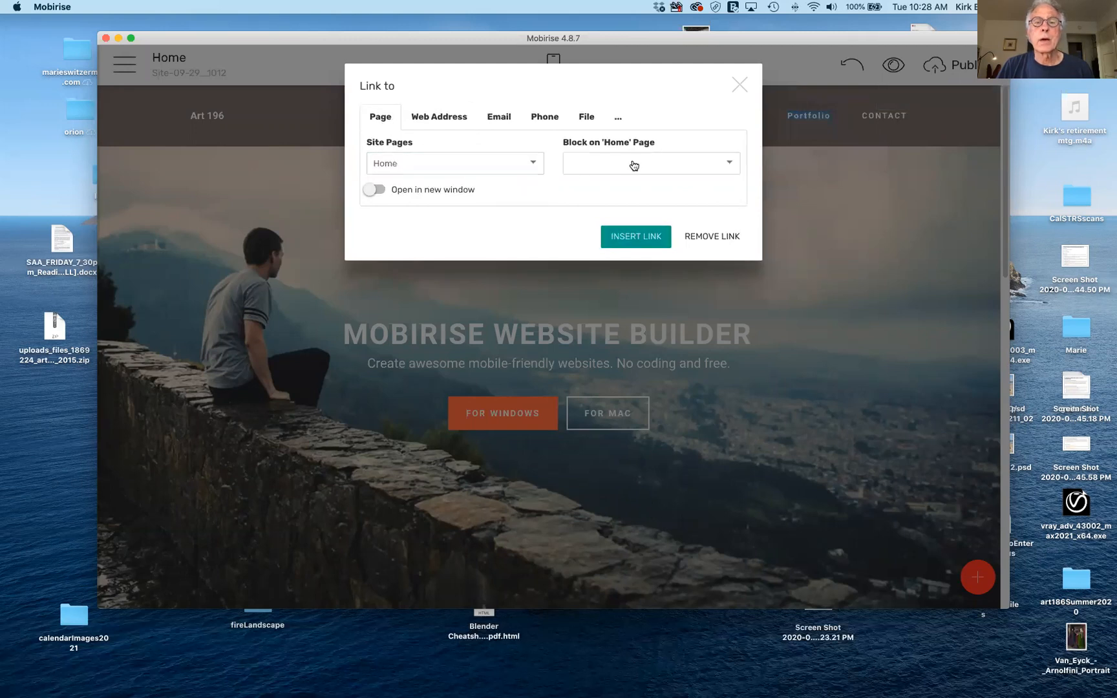
click(730, 164)
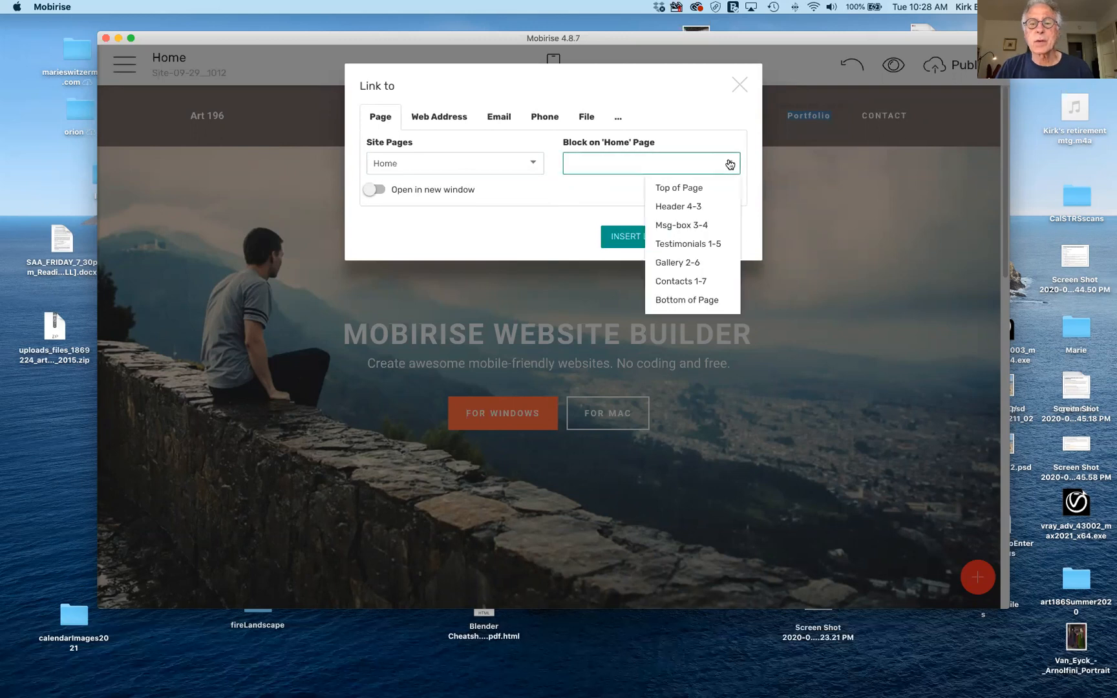
click(699, 264)
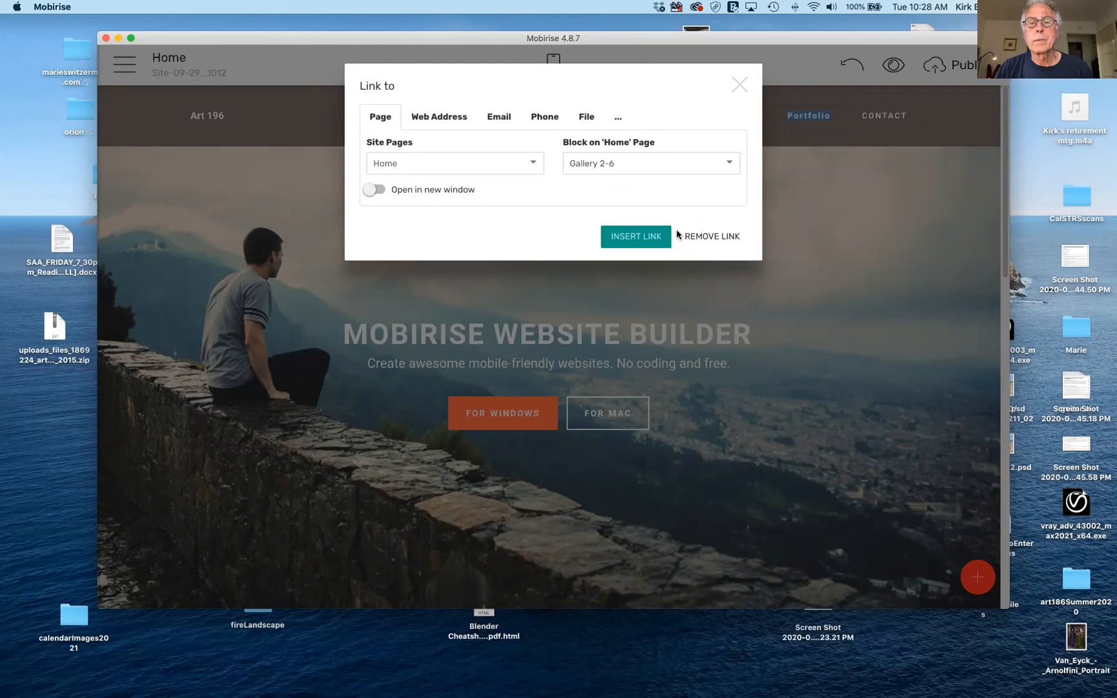
click(635, 236)
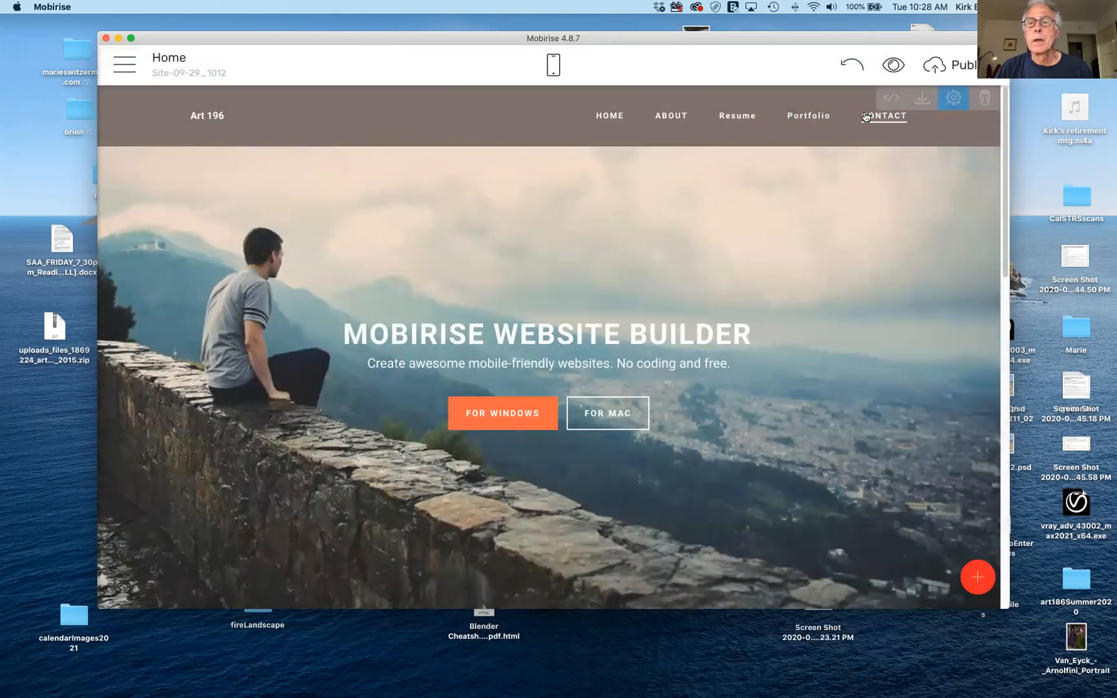
Point the CONTACT menu item to the Home page's Contacts 1-7 block.
click(884, 116)
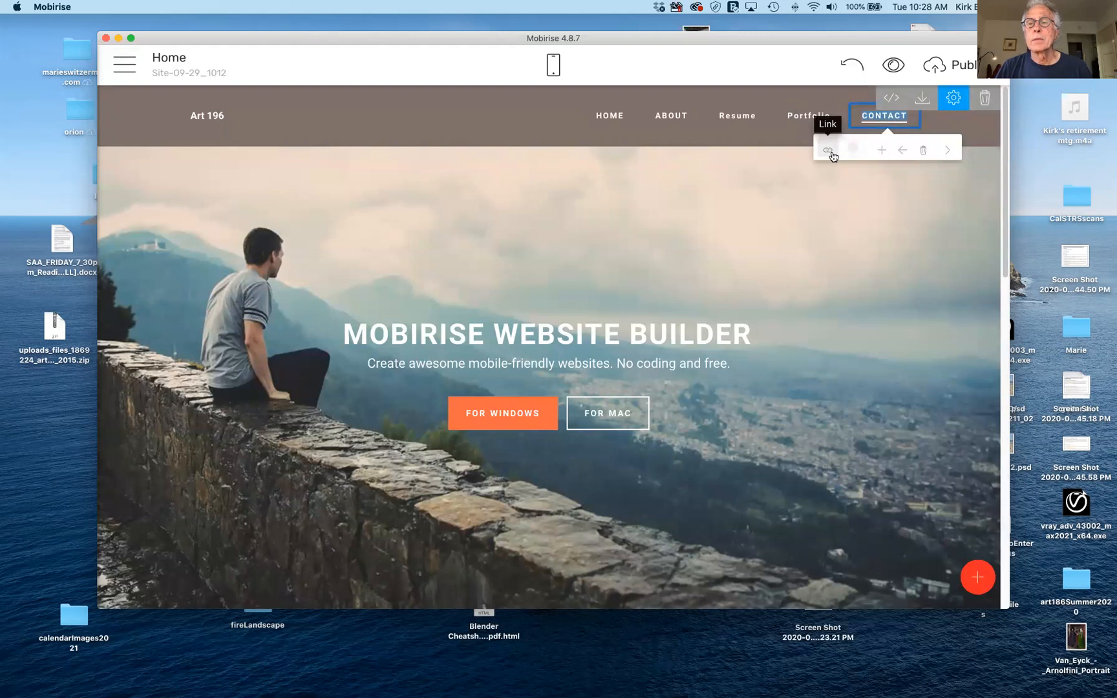
click(829, 153)
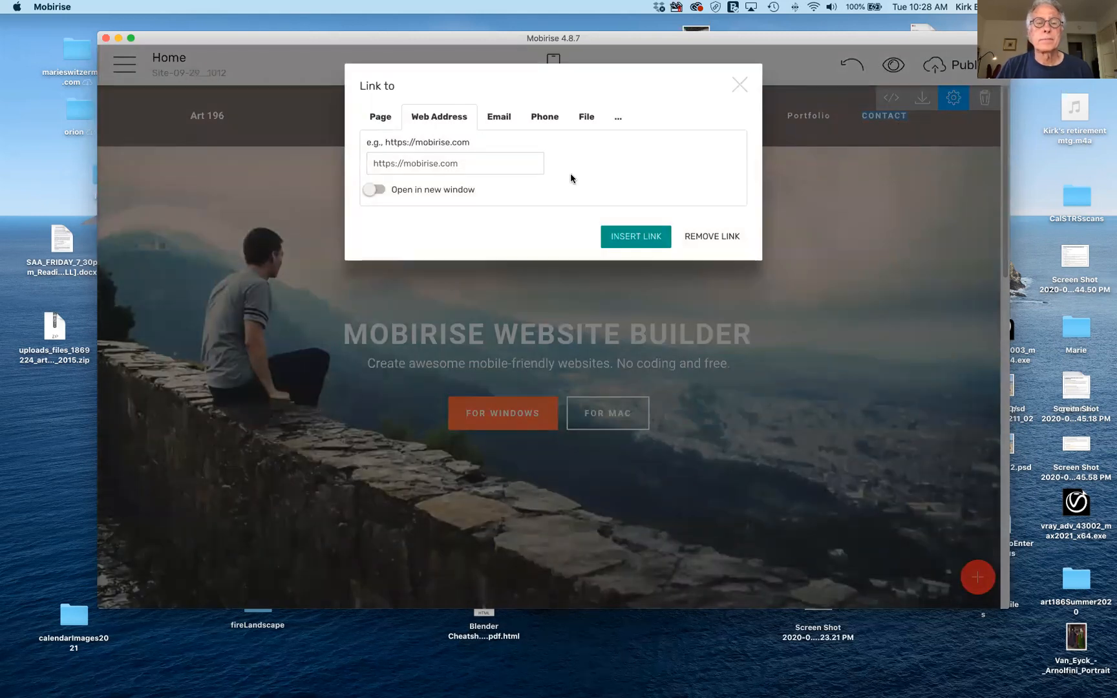
click(382, 117)
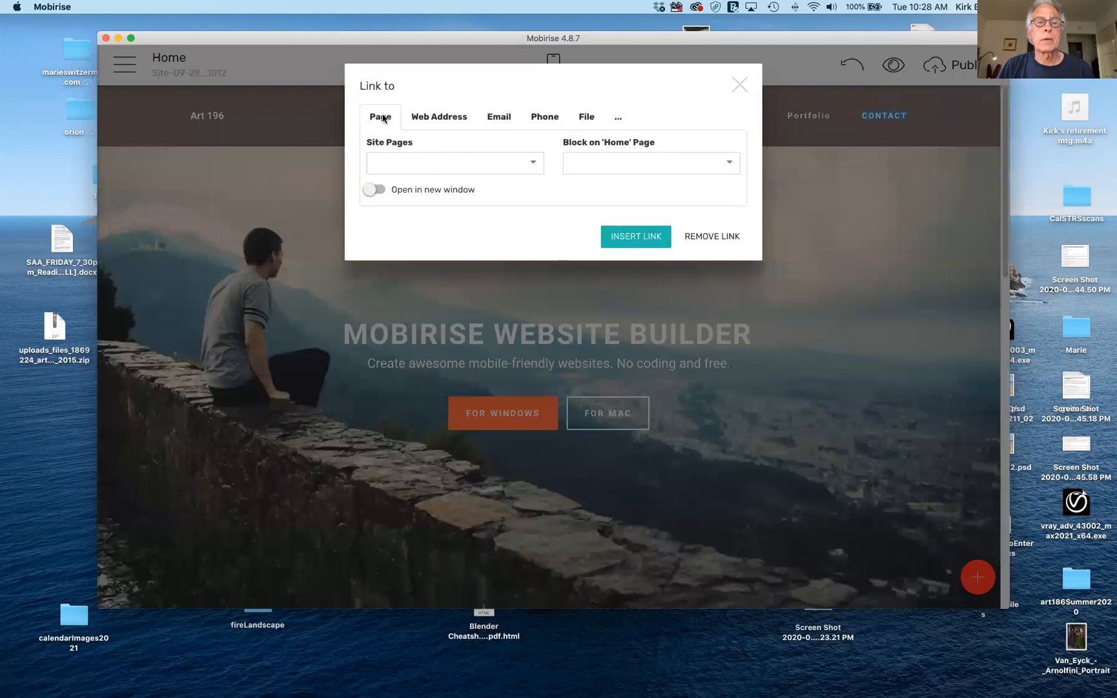
click(543, 165)
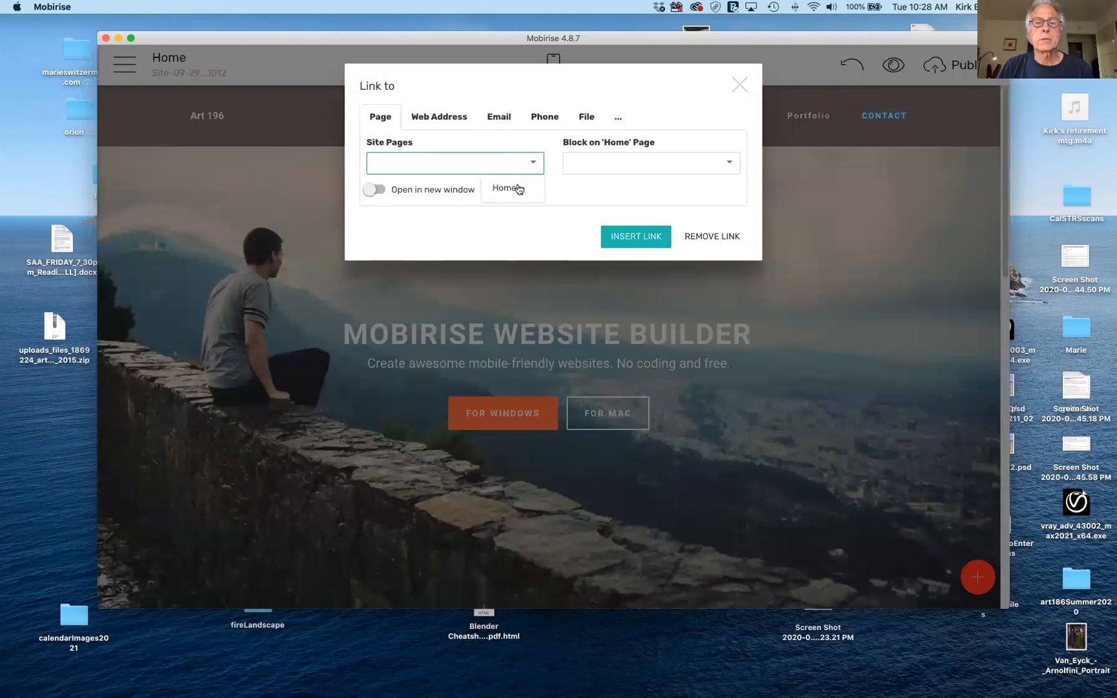
click(511, 188)
click(730, 164)
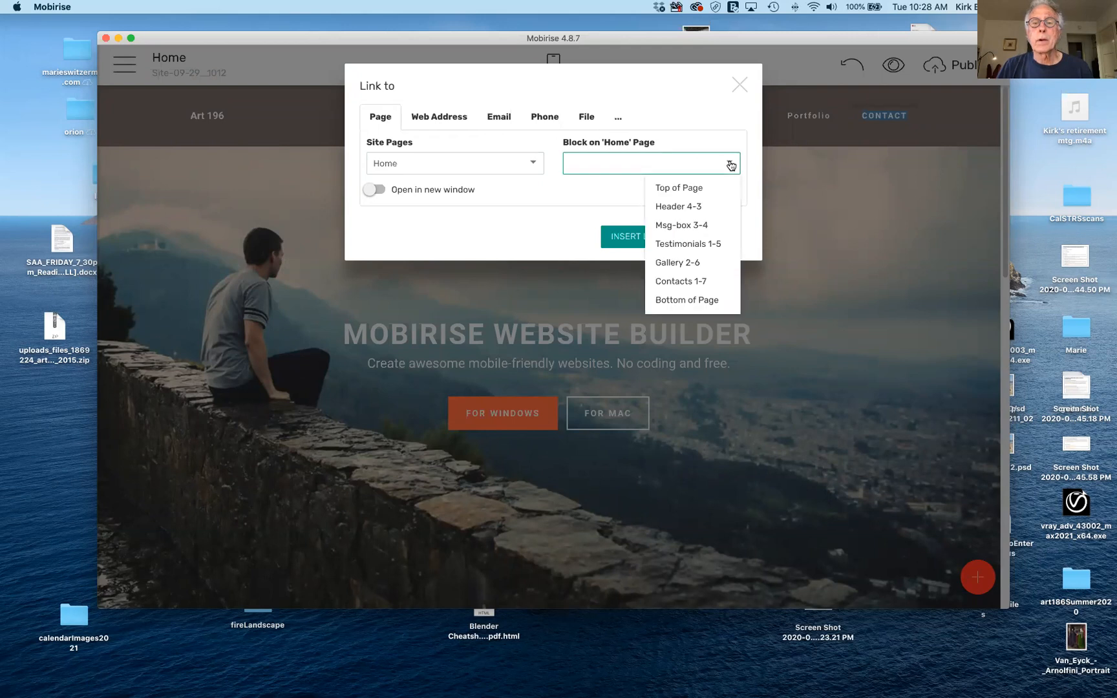
click(695, 282)
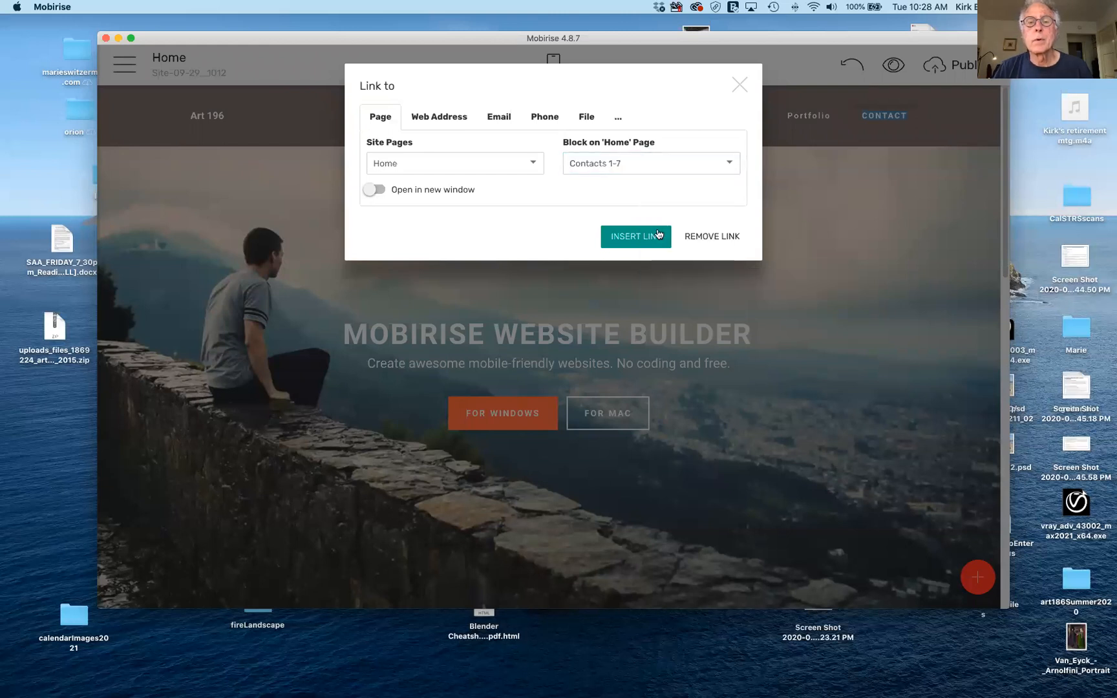
click(637, 234)
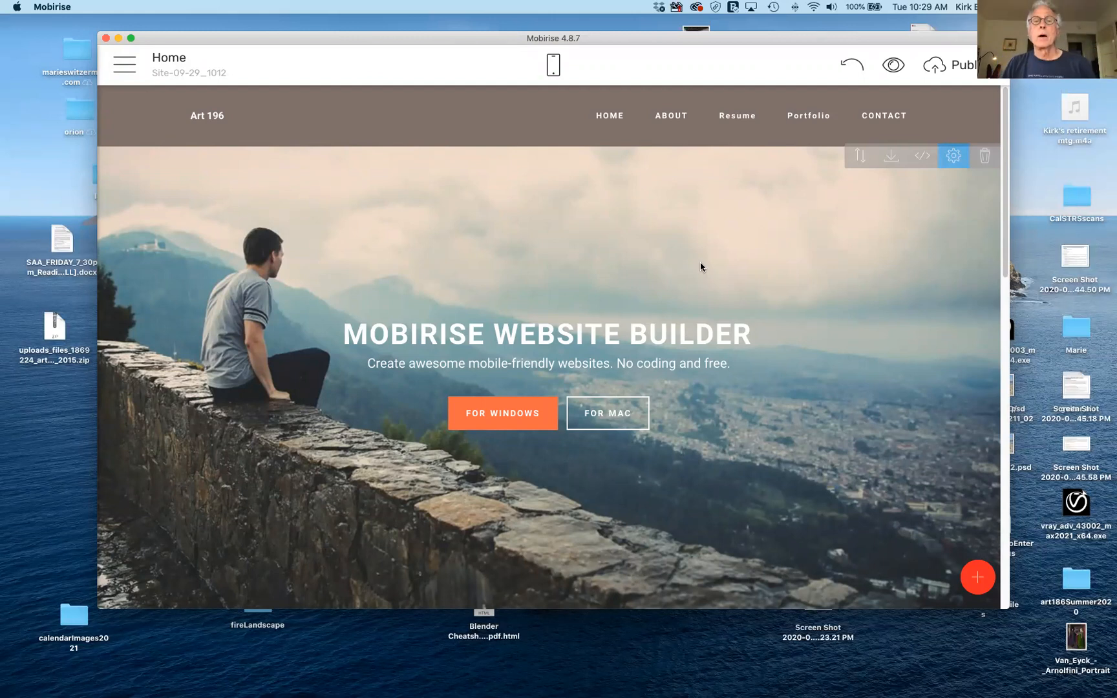
Switch to the phone-width preview and scroll through the Home page.
click(552, 63)
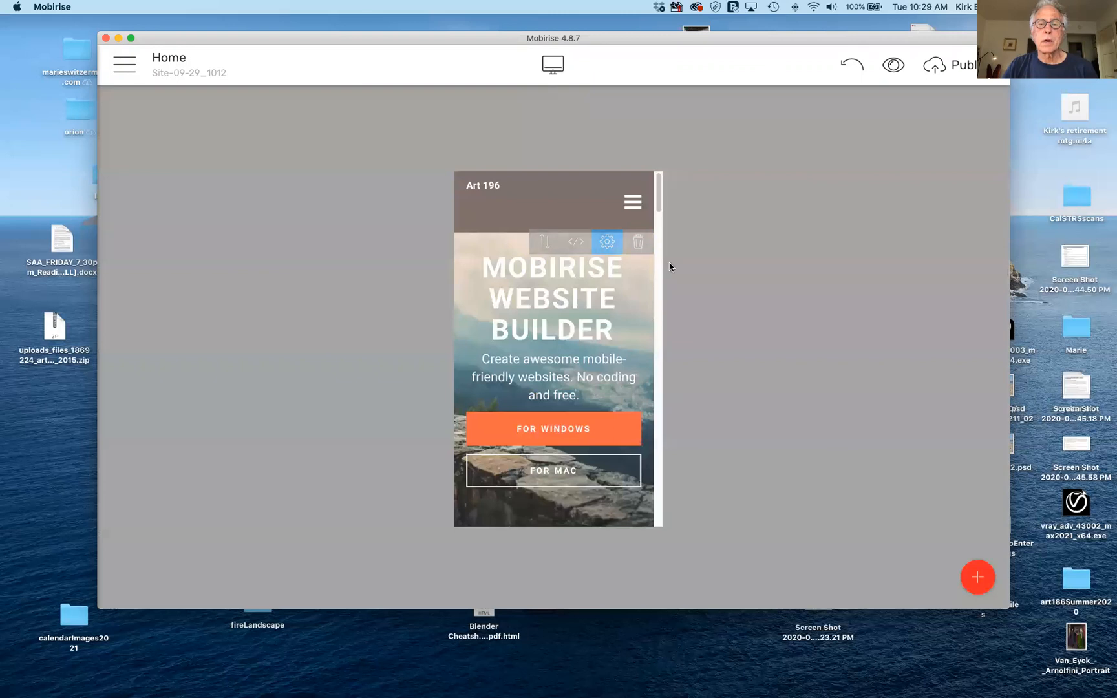
drag(660, 199, 668, 394)
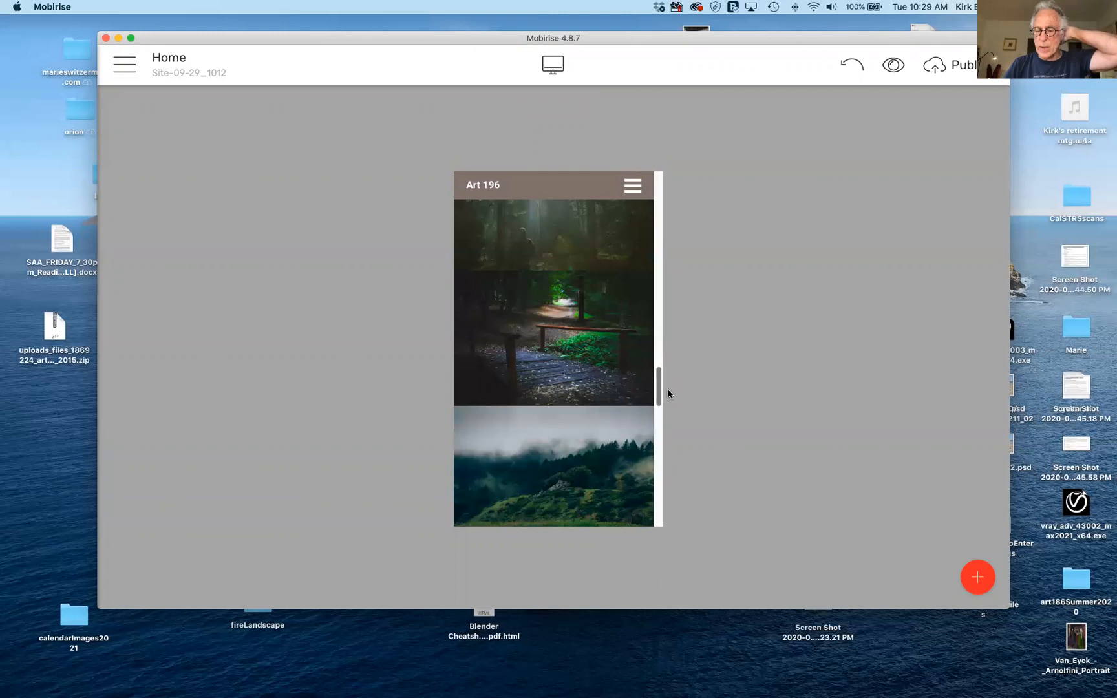
drag(666, 392, 664, 517)
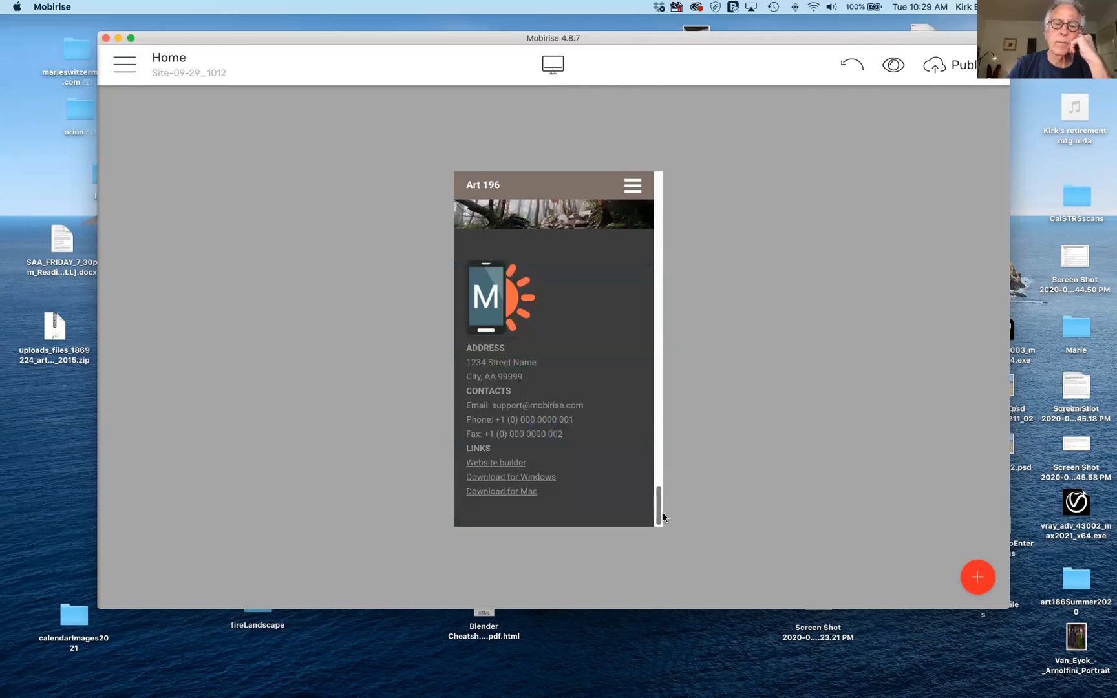
drag(664, 517, 657, 187)
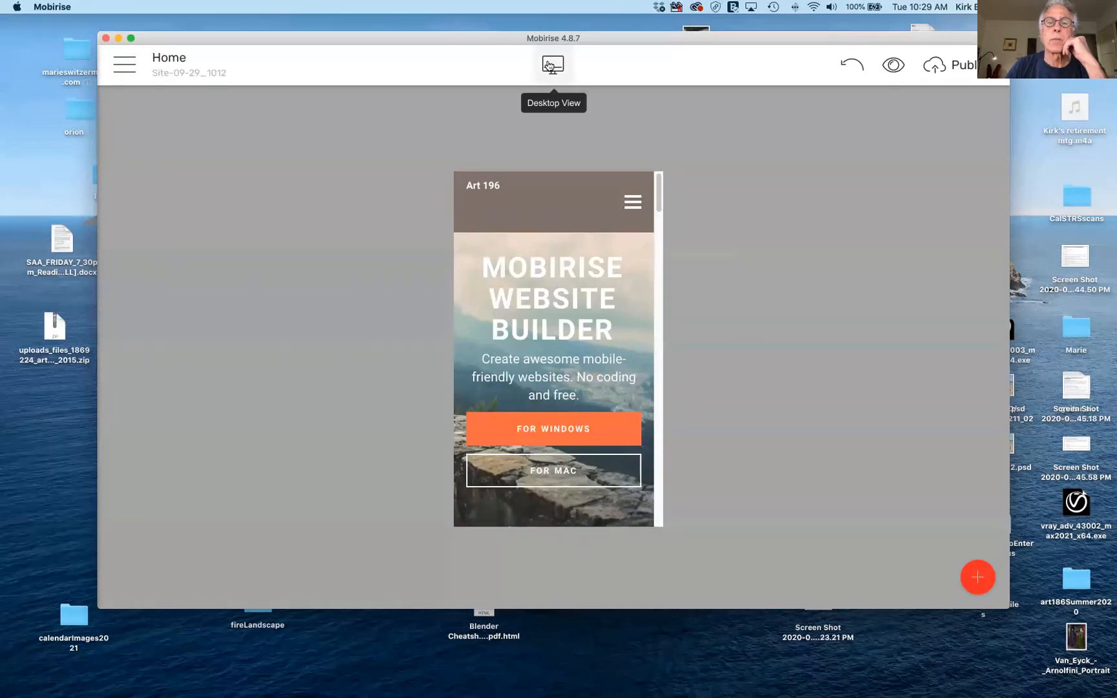
Return to desktop view and begin editing the CONTACT menu label.
click(552, 66)
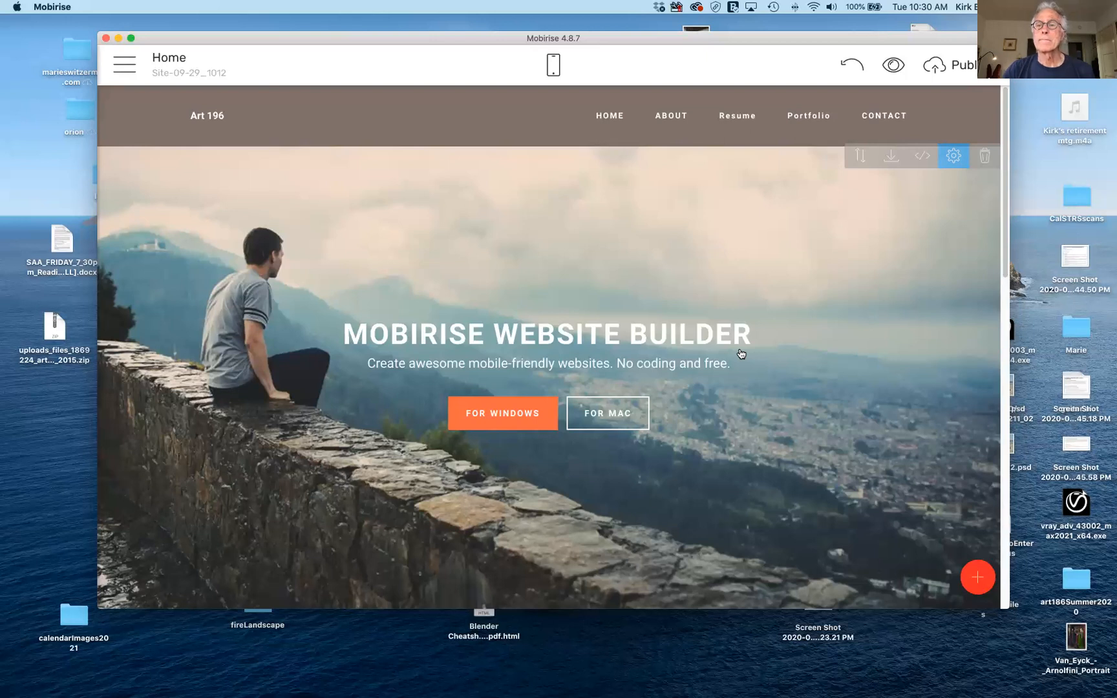
click(893, 117)
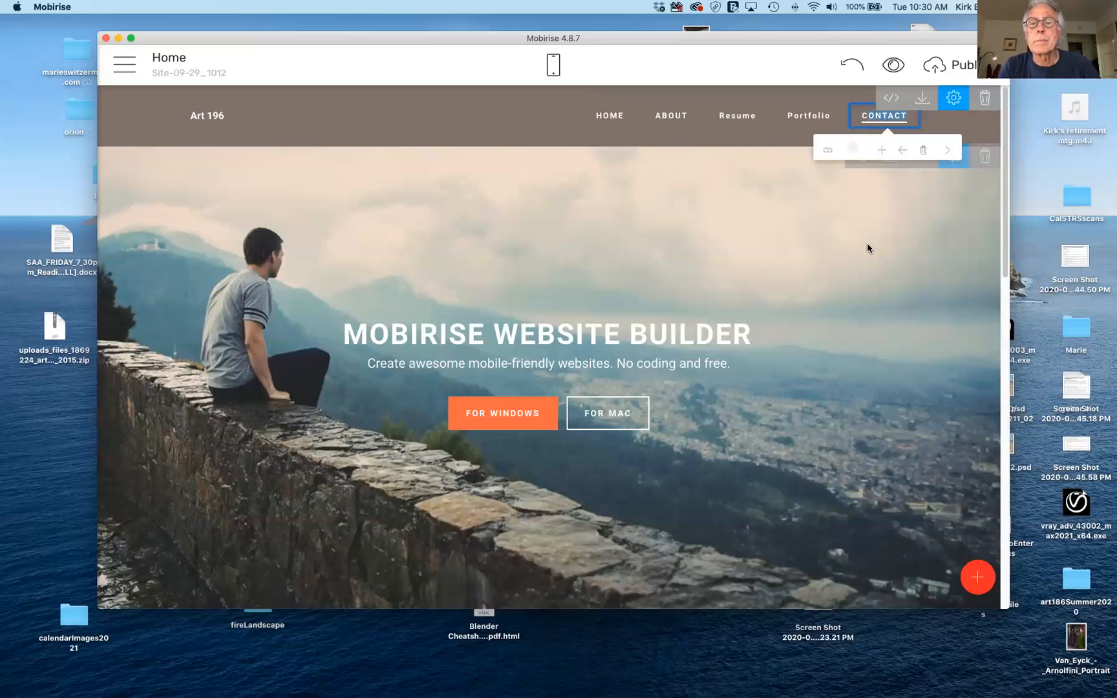
text(Cont)
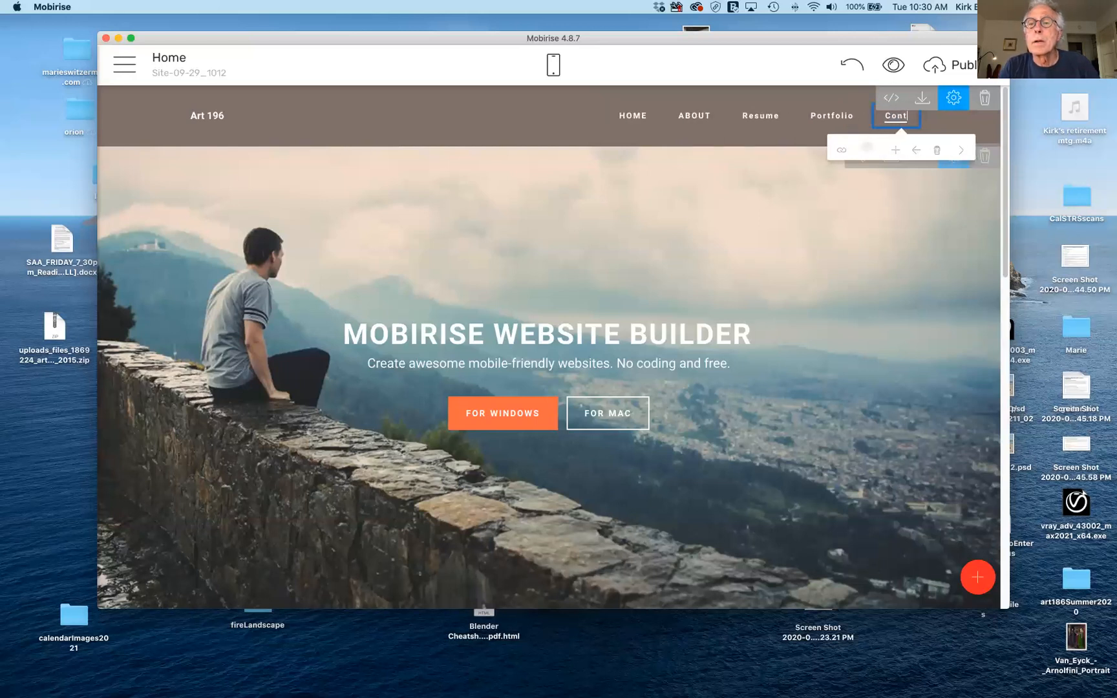
text(act)
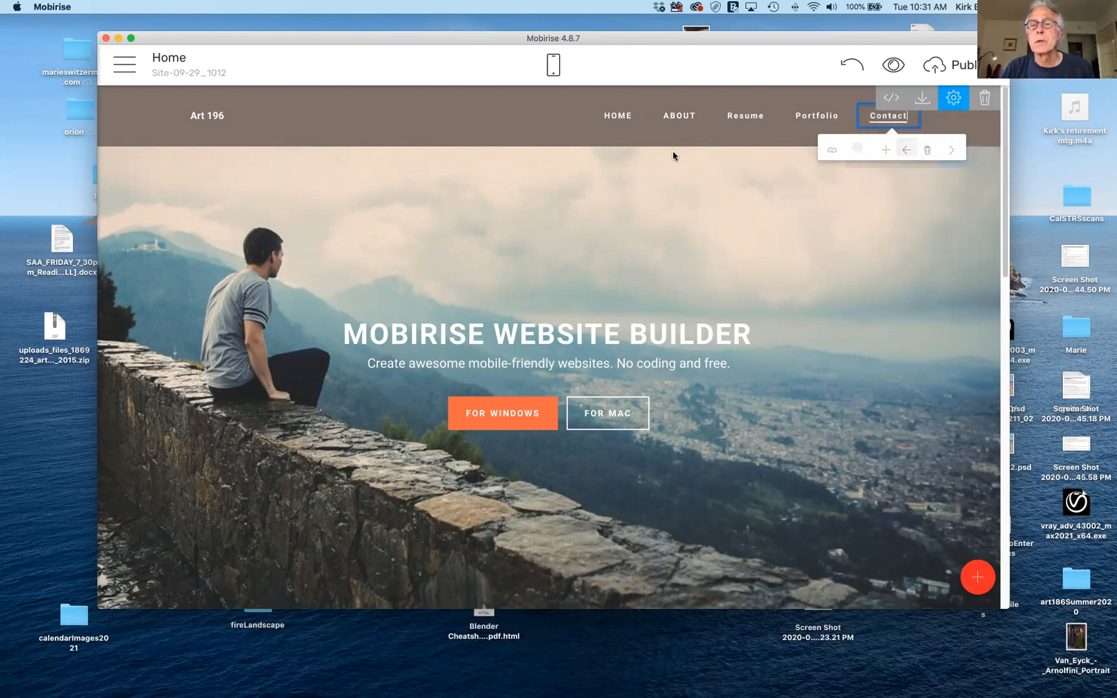
click(679, 110)
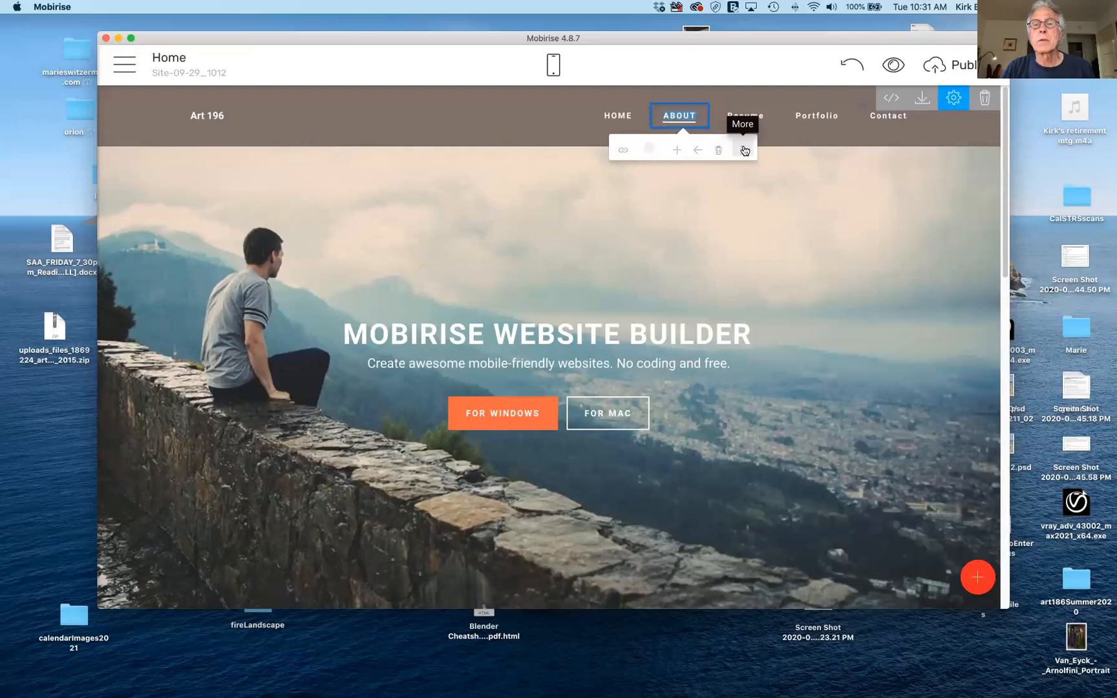
click(745, 150)
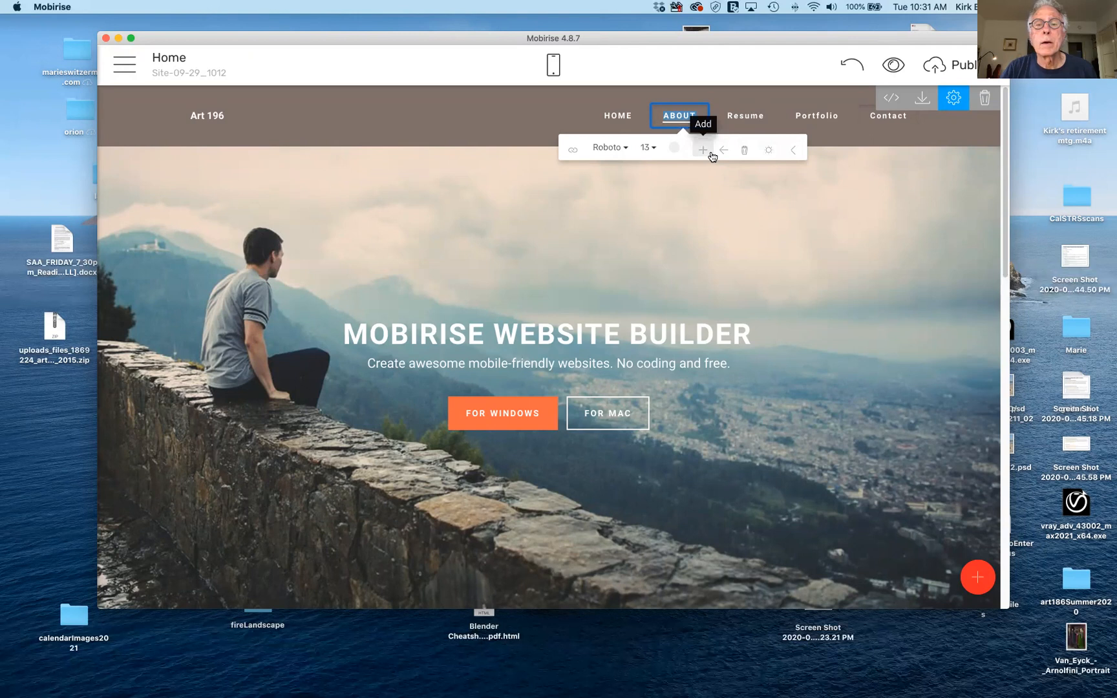
click(625, 150)
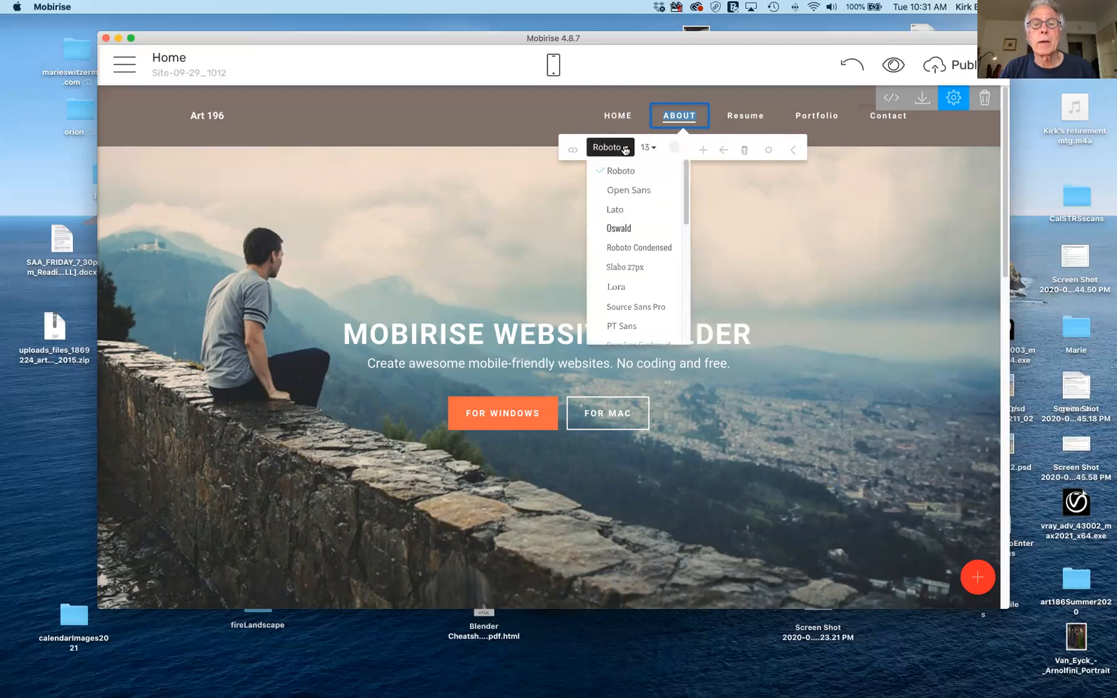
drag(686, 195, 730, 181)
click(526, 136)
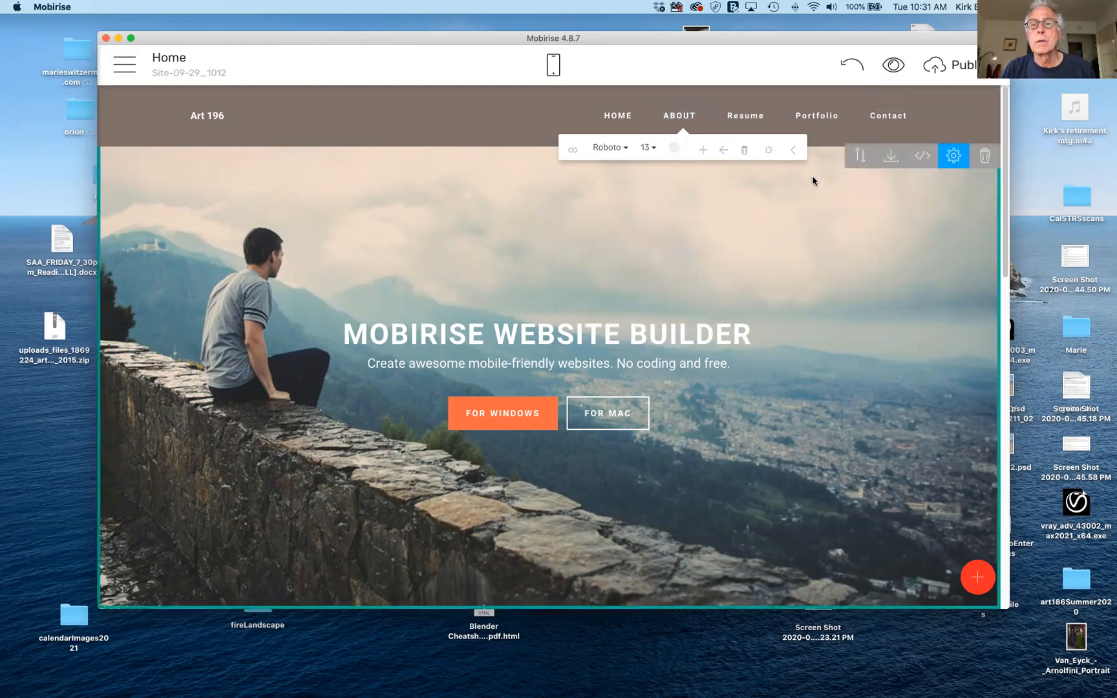
Replace the hero title 'MOBIRISE WEBSITE BUILDER' with 'Our Website For Art 196', fixing typos.
click(953, 152)
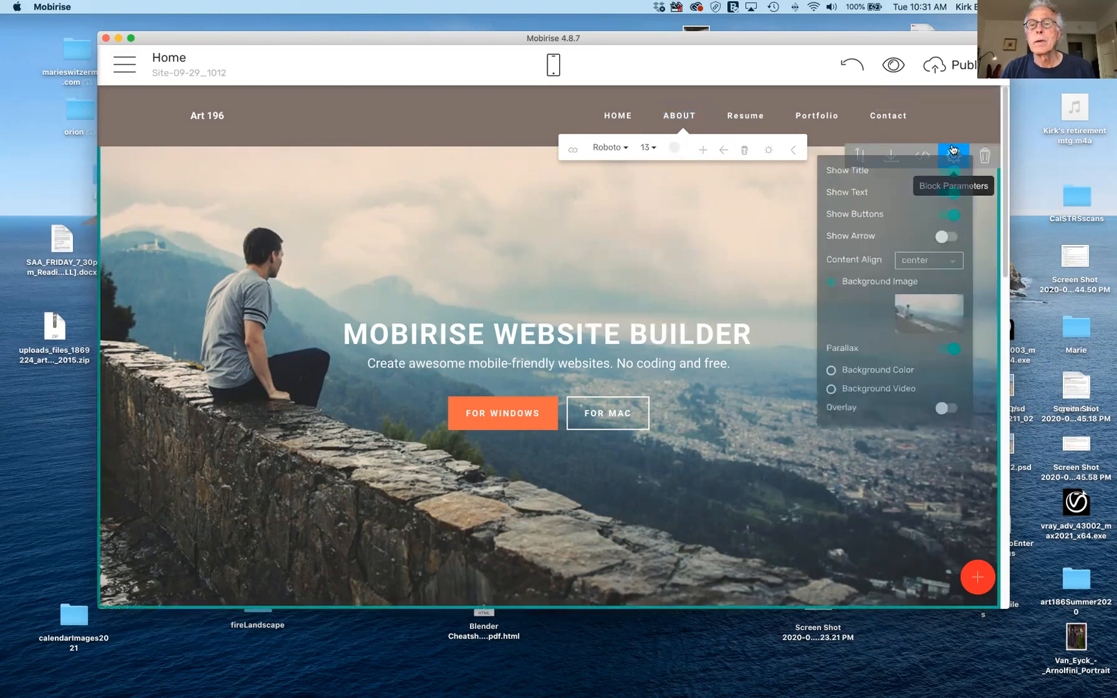
click(702, 246)
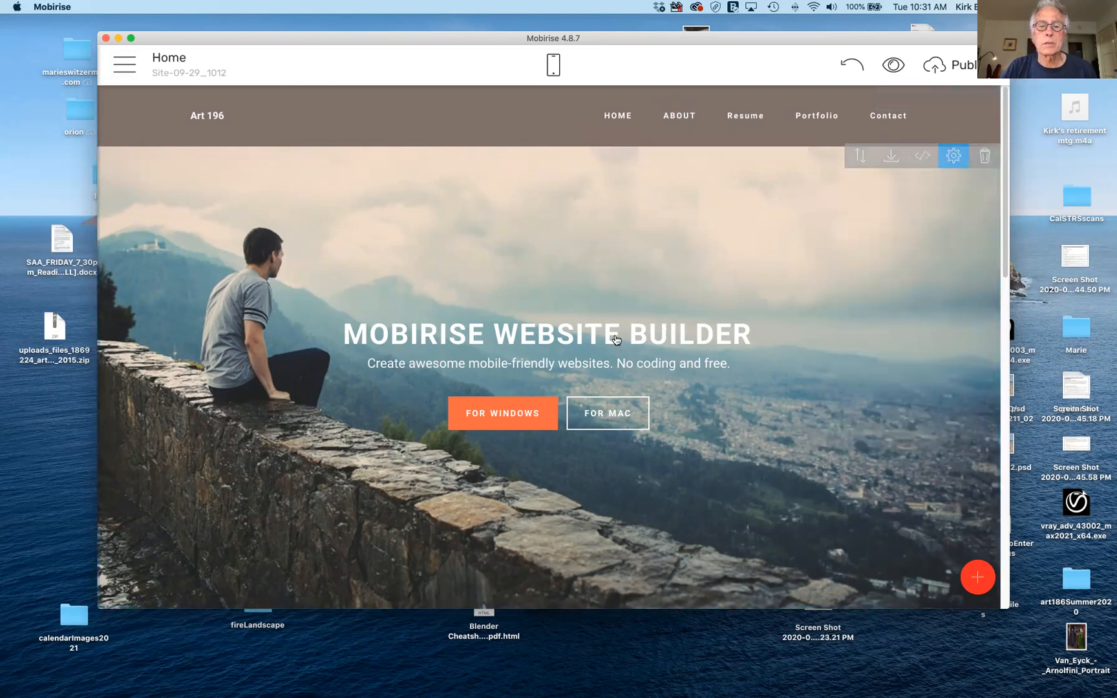
triple_click(424, 335)
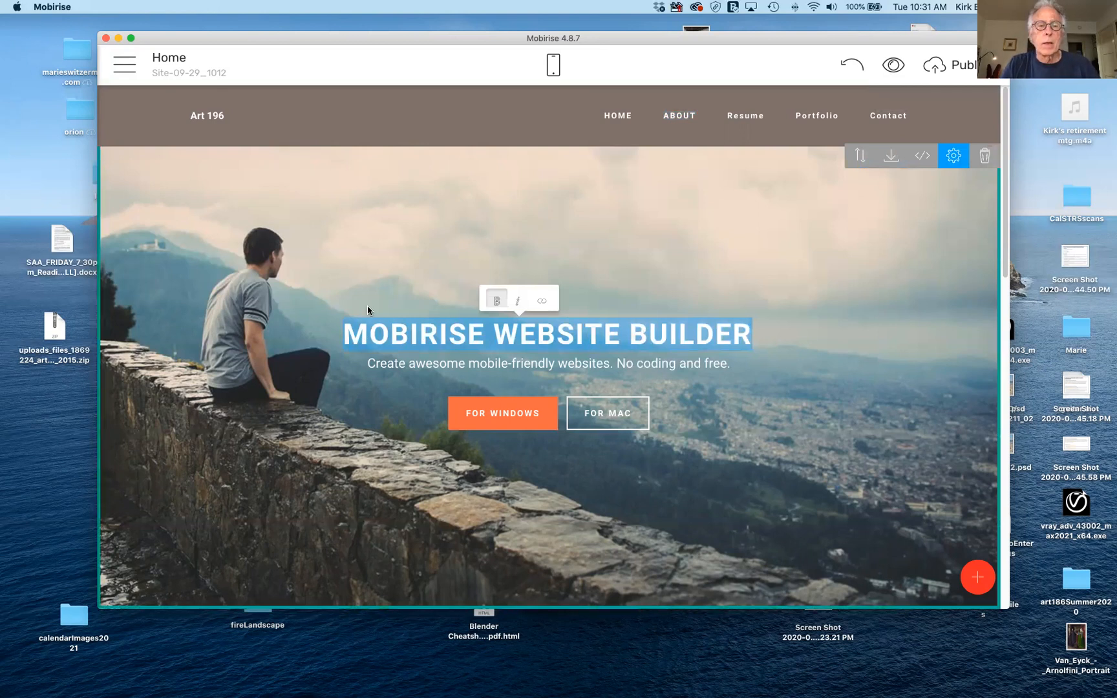
text(Our)
text( DW)
key(BackSpace)
key(BackSpace)
key(BackSpace)
text(d)
key(BackSpace)
key(BackSpace)
text(Websot)
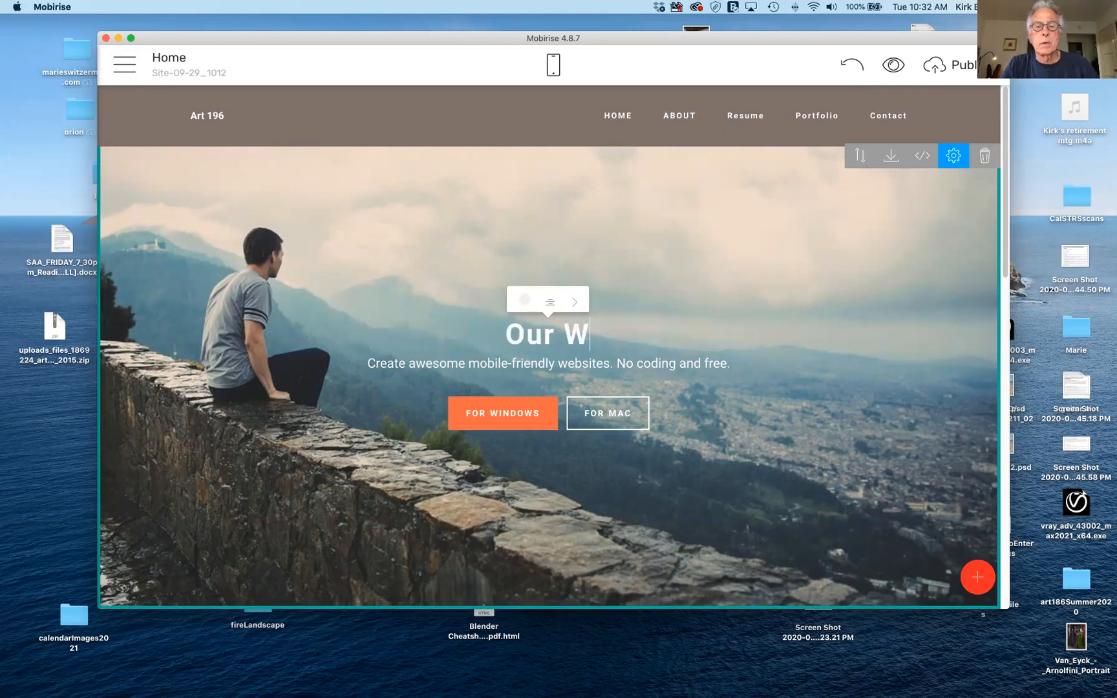
key(BackSpace)
key(BackSpace)
text(o)
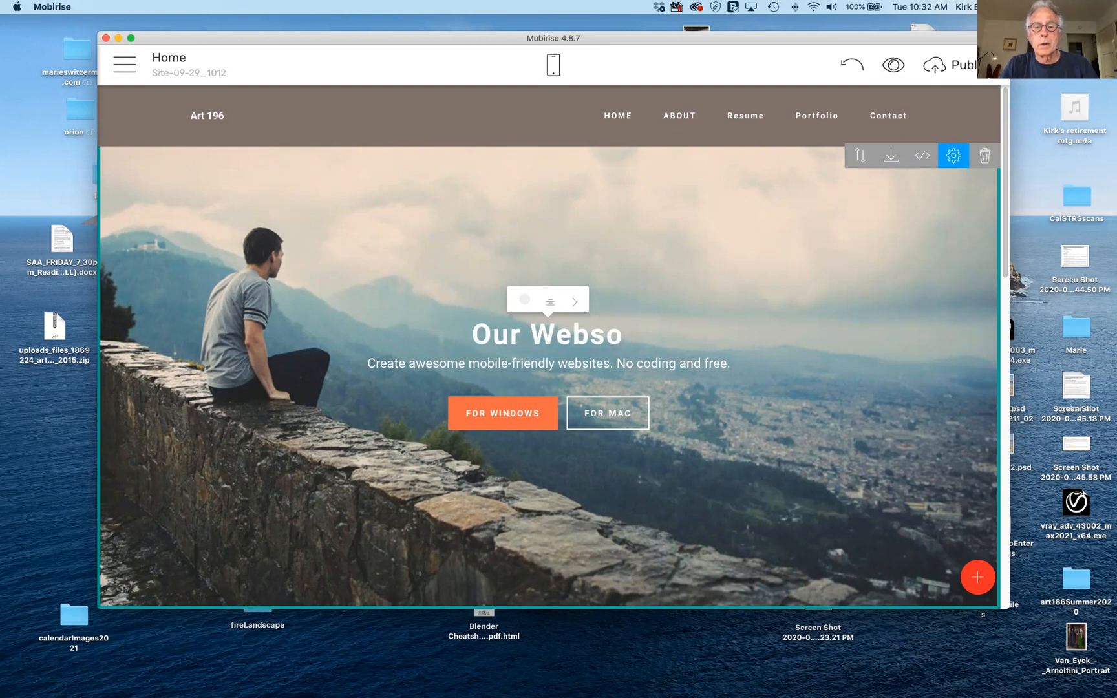
key(BackSpace)
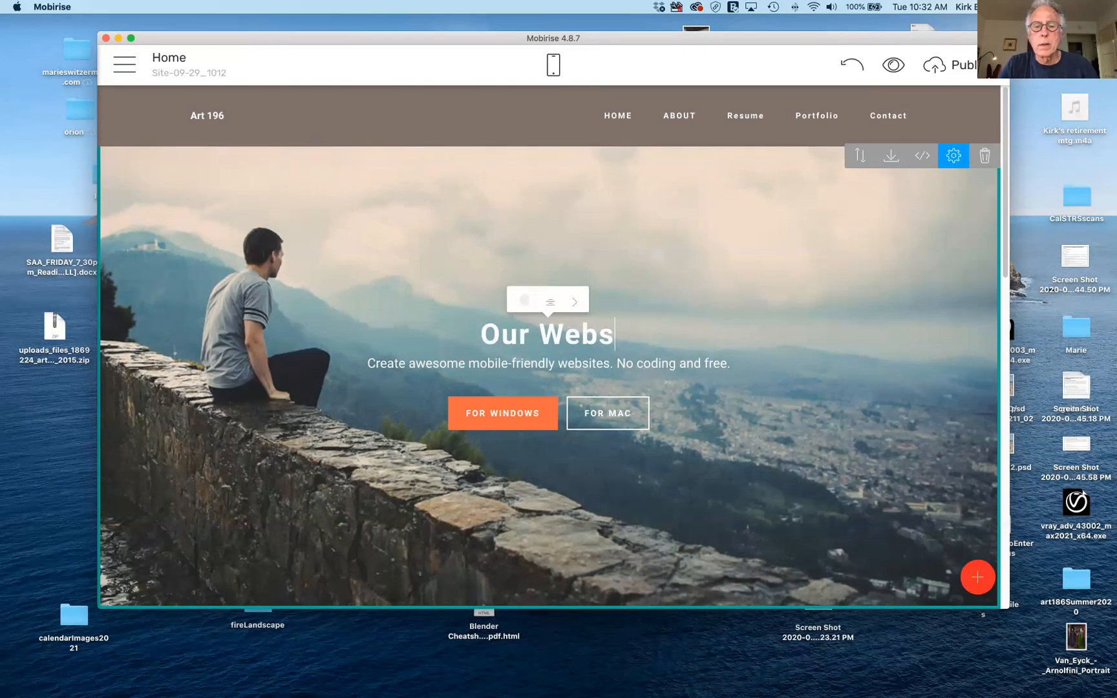
text(ite)
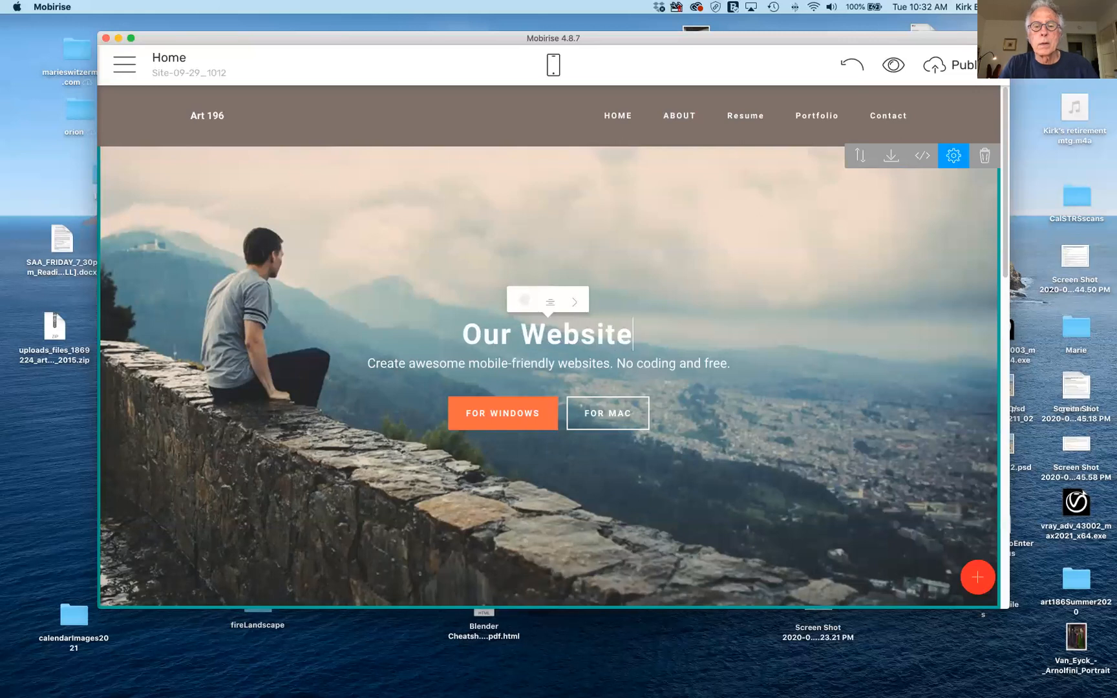
text( For A)
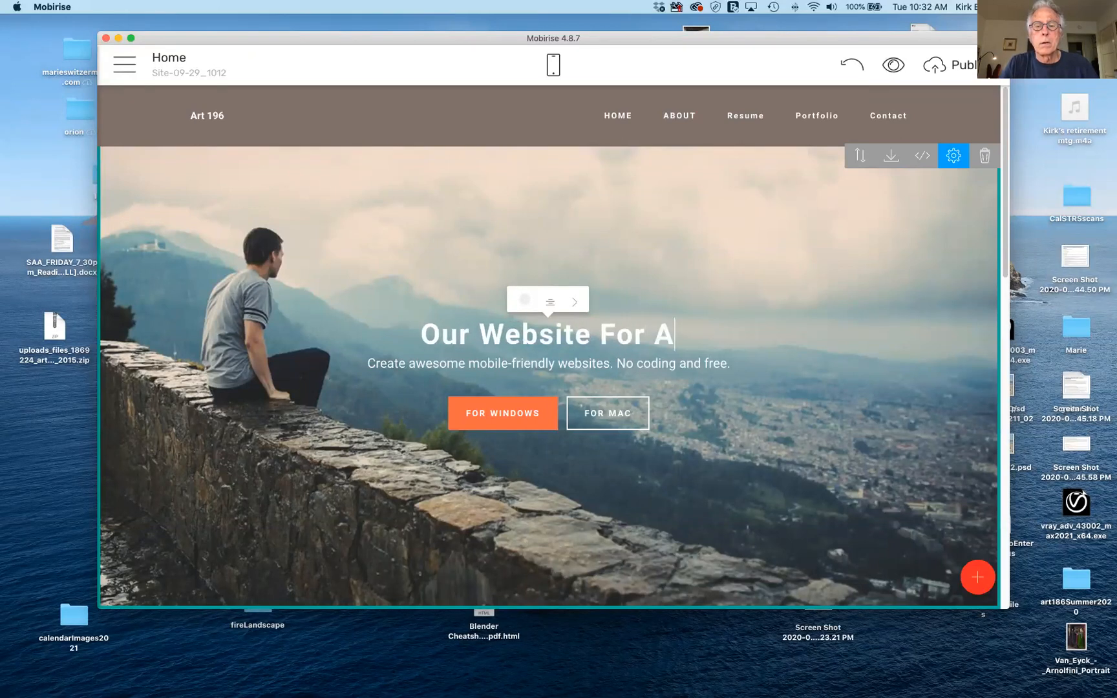
text(rt )
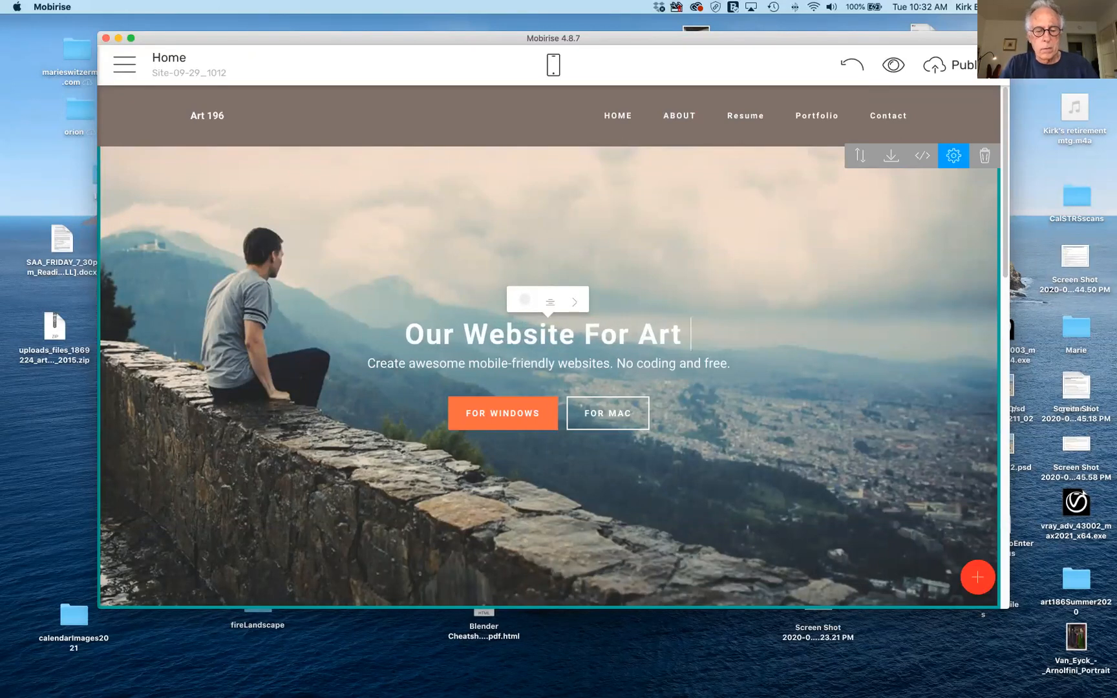
text(19)
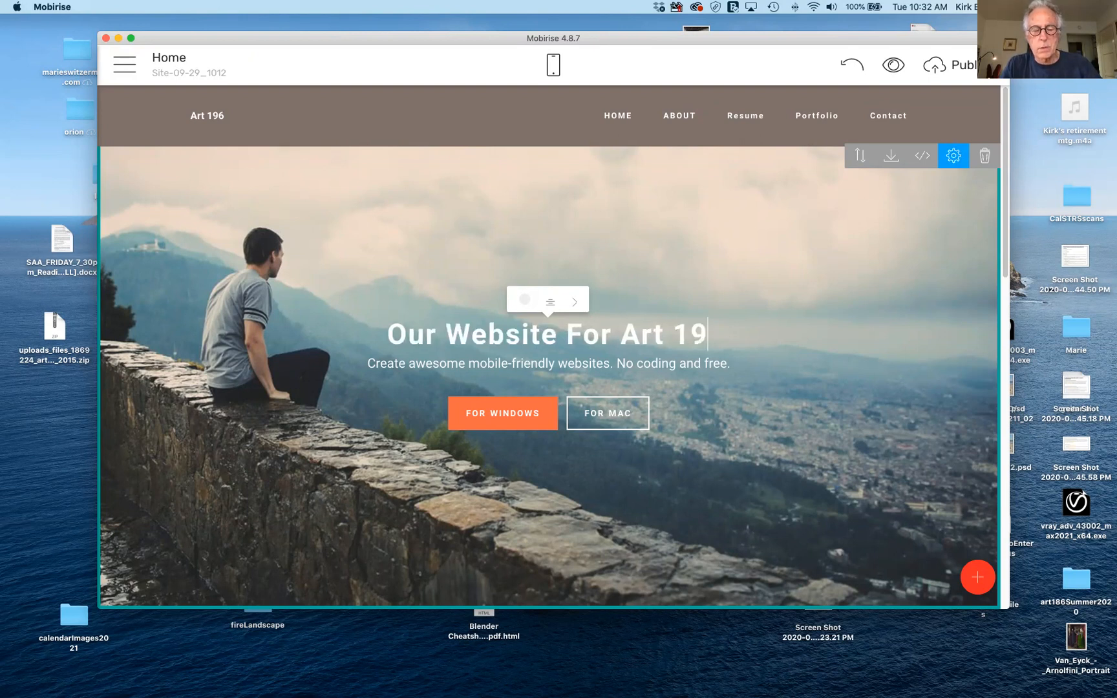
text(6)
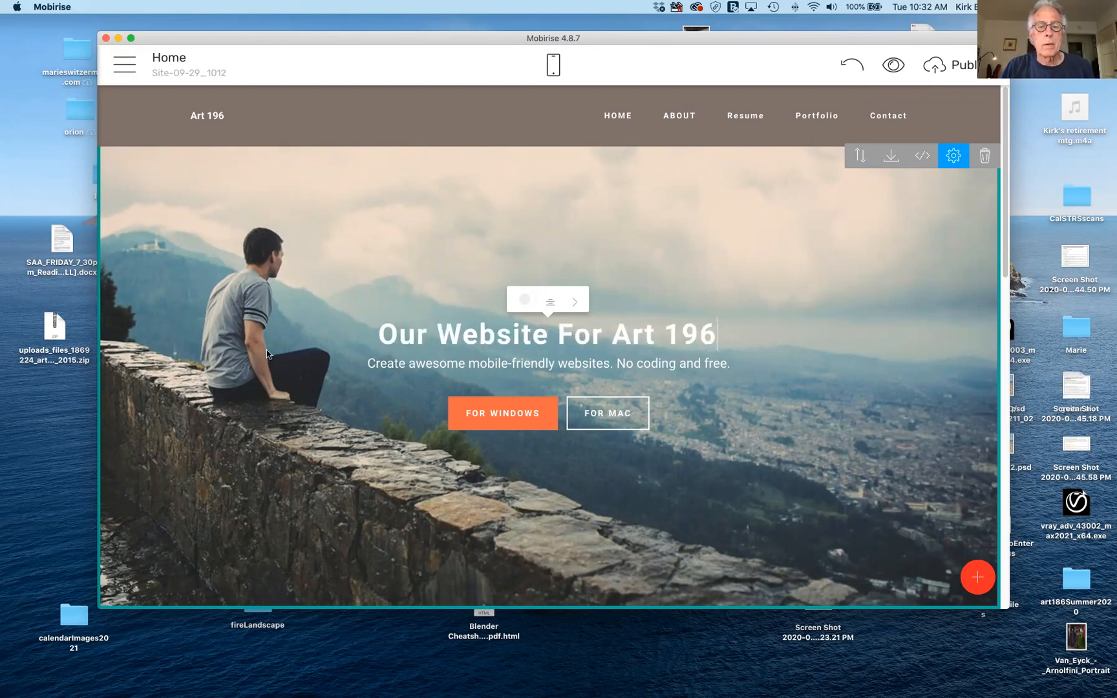
Retype the hero subtitle as 'An Introduction to Web Design', revealing its font size and colour options.
triple_click(537, 364)
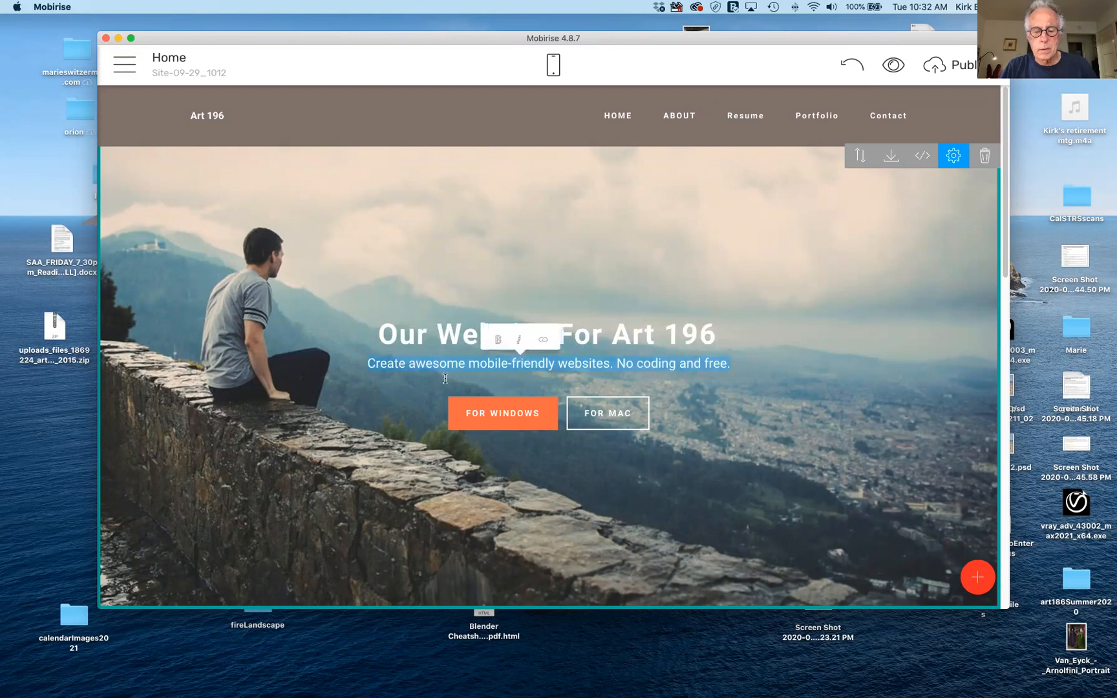
text(And)
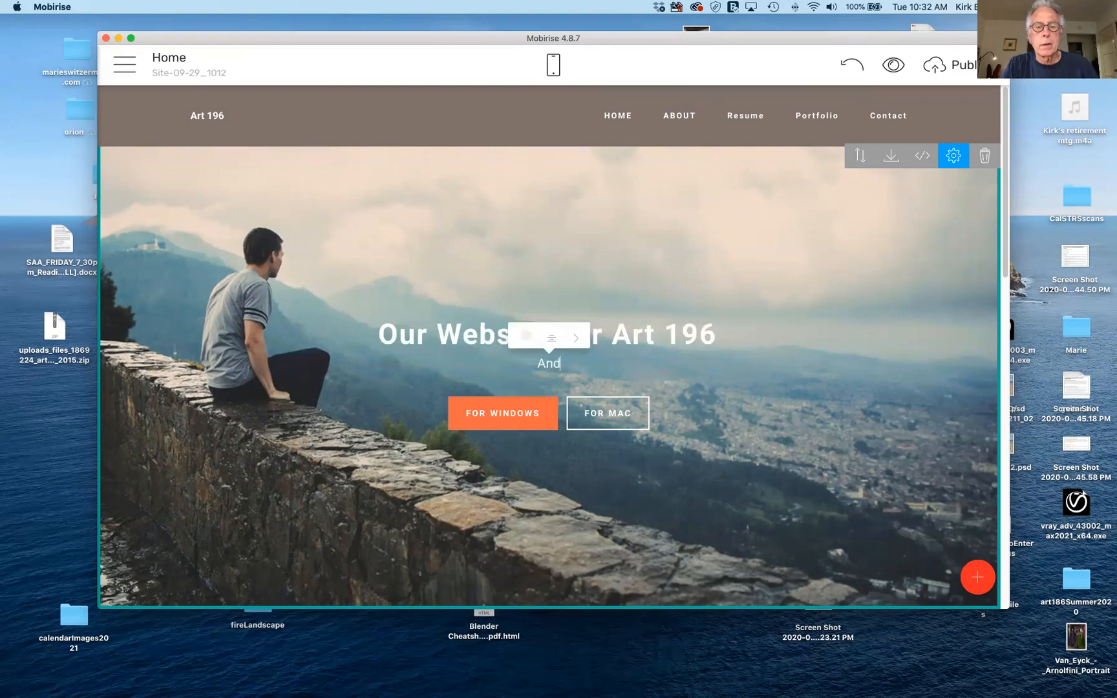
key(BackSpace)
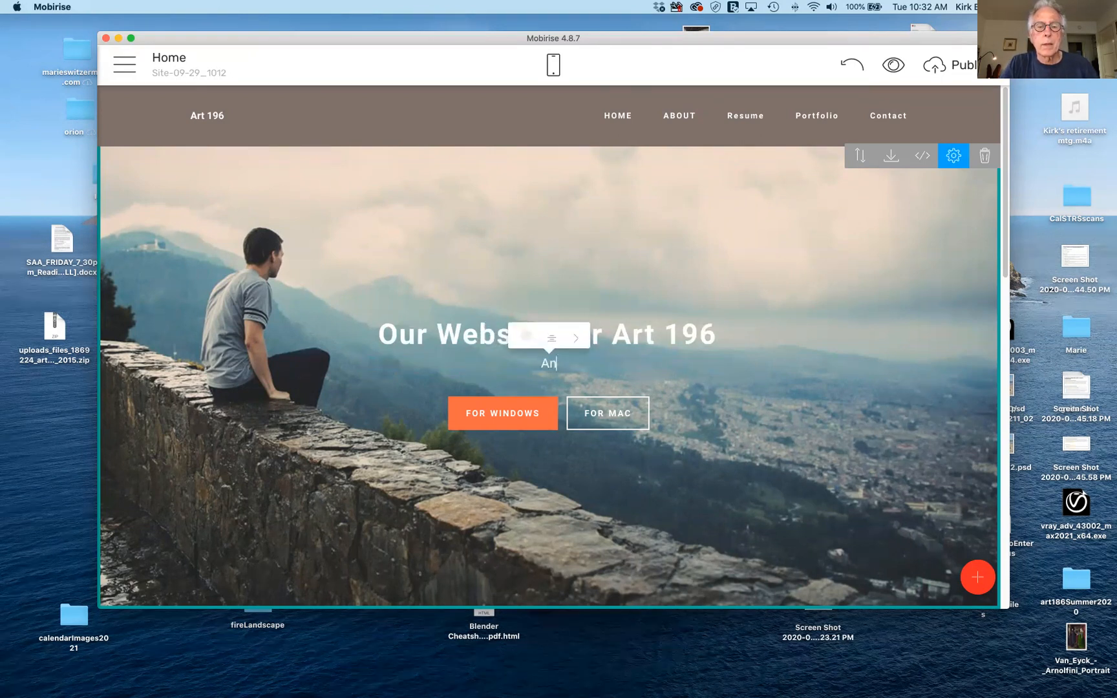
text(Intro)
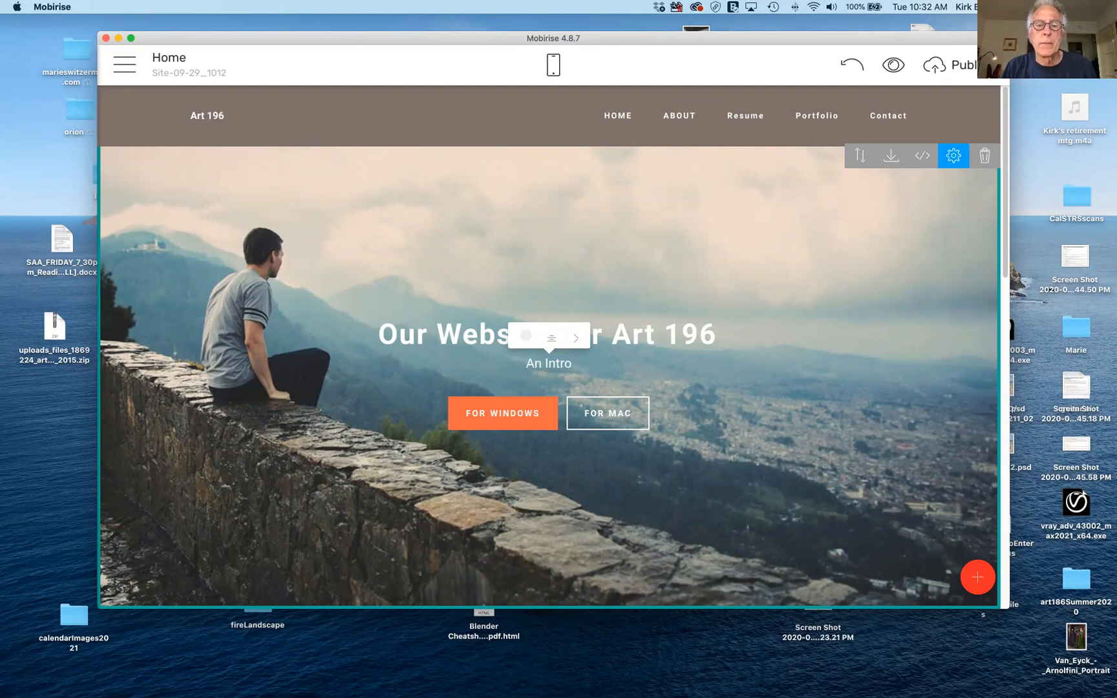
click(576, 337)
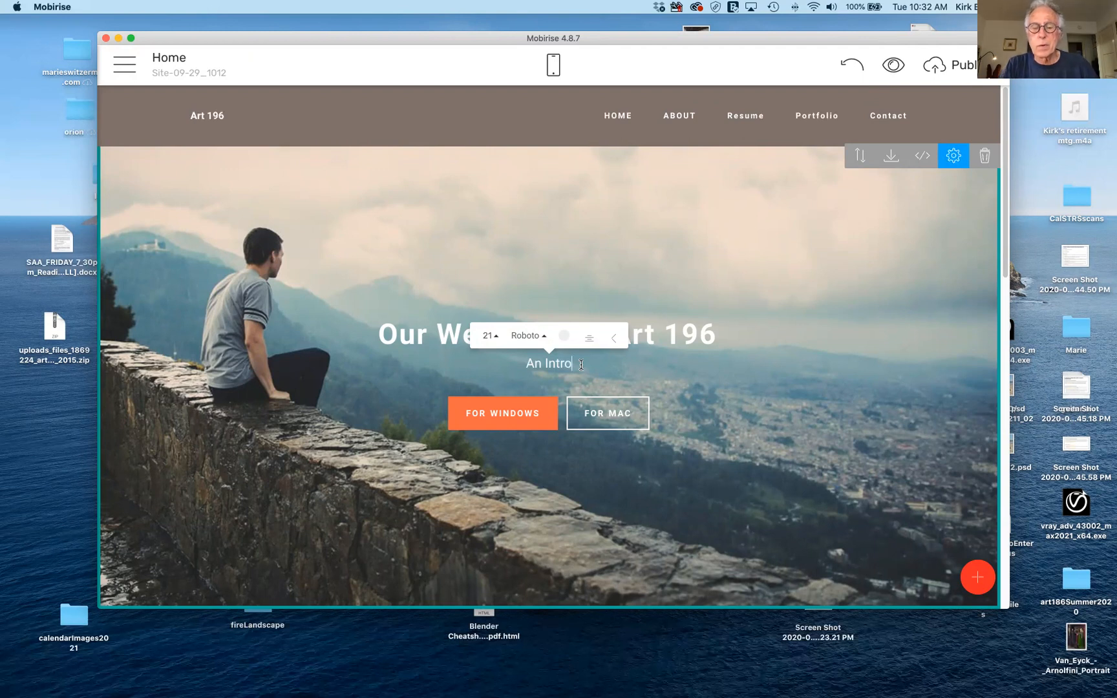
text(du)
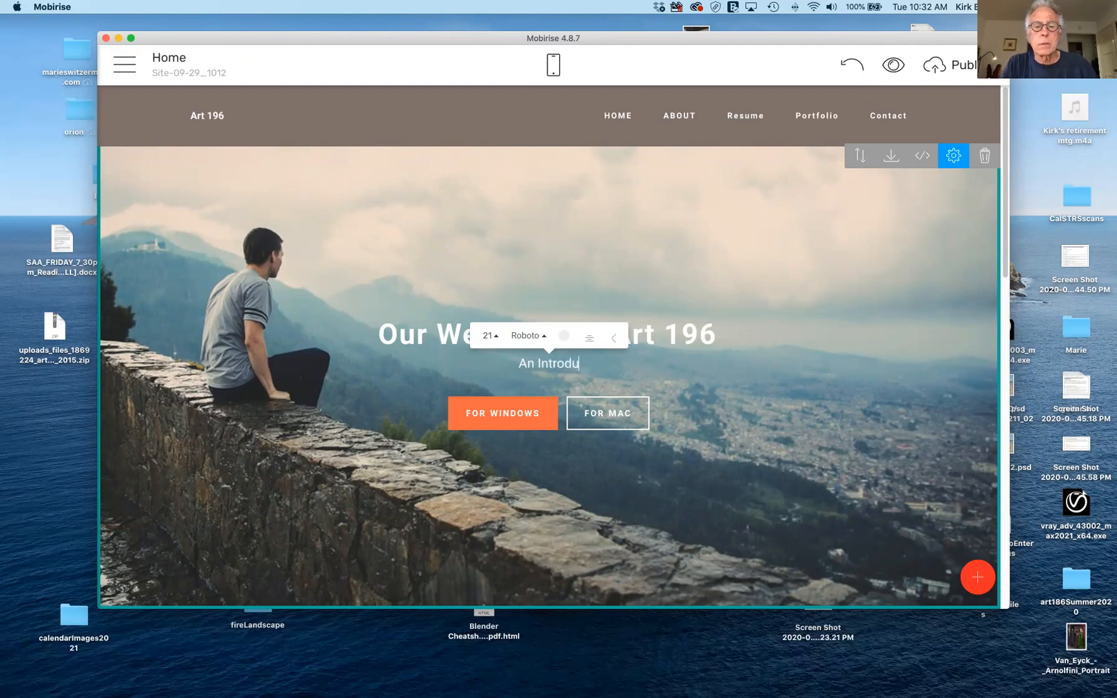
text(ction to We)
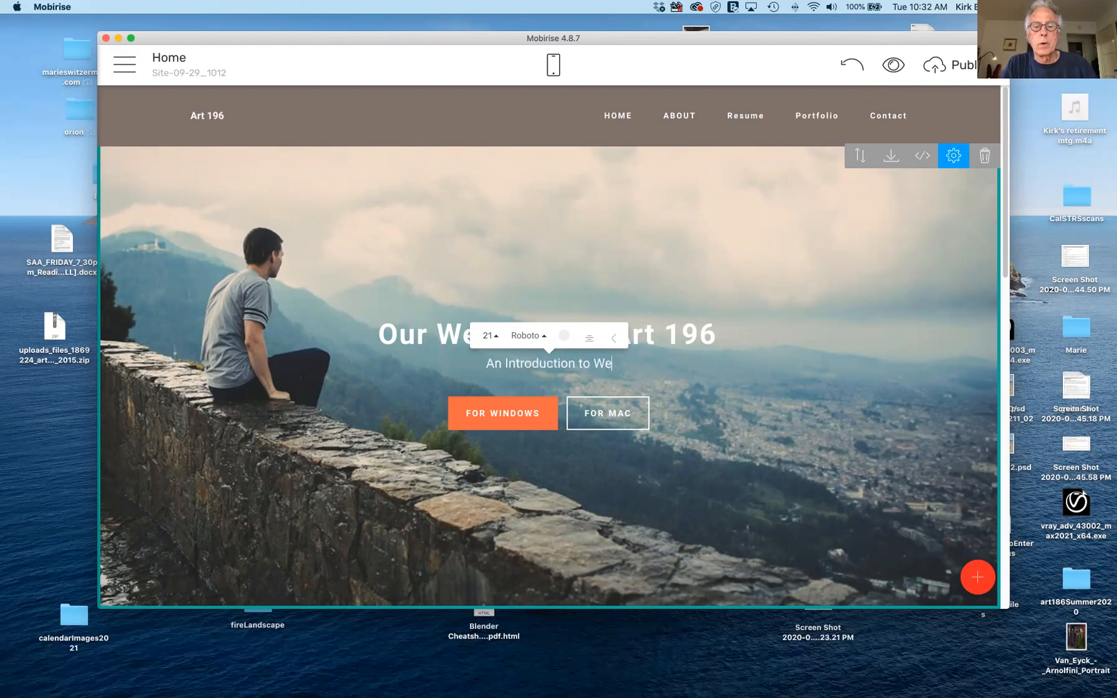
text(b Design)
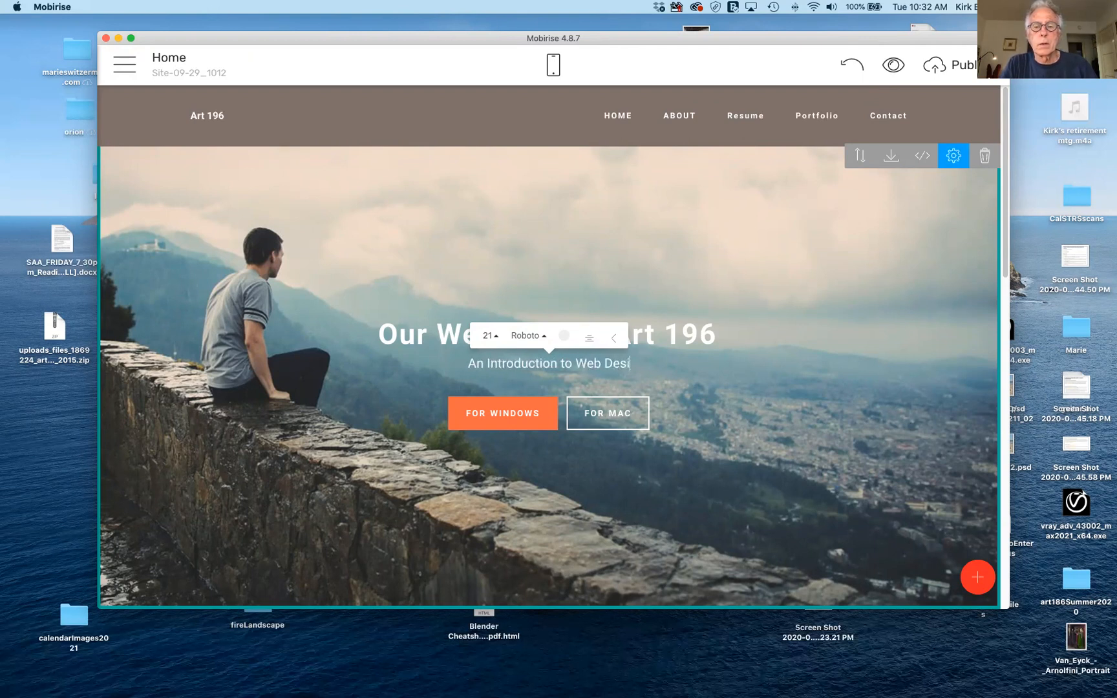
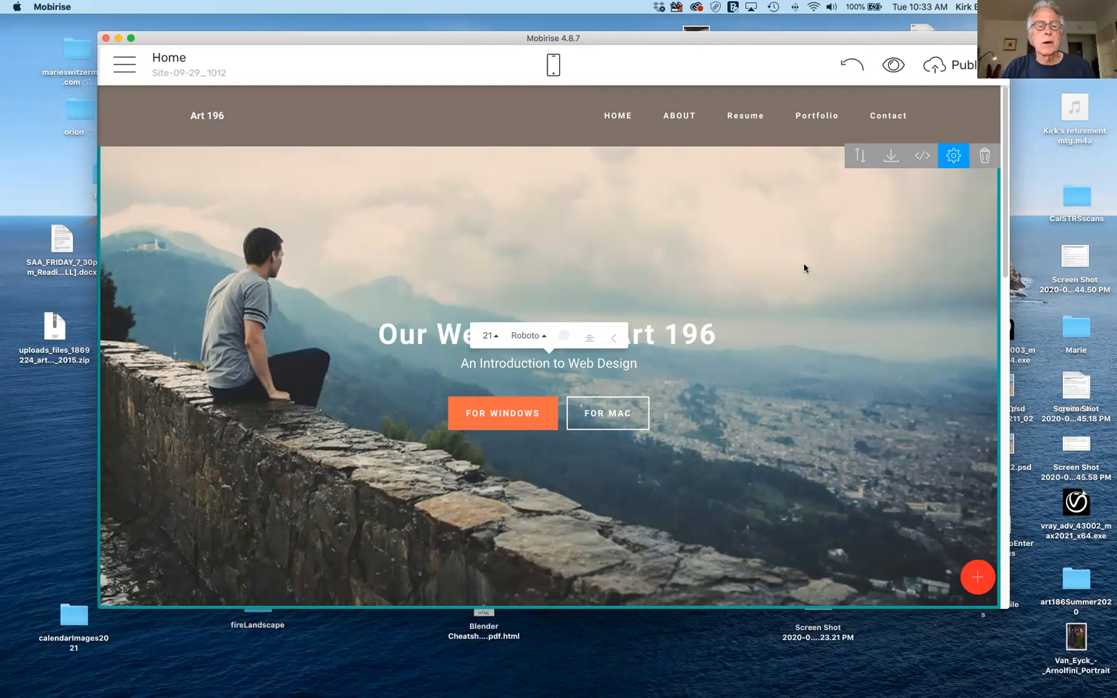
Switch off Show Buttons in the hero's block parameters to remove FOR WINDOWS and FOR MAC.
click(951, 159)
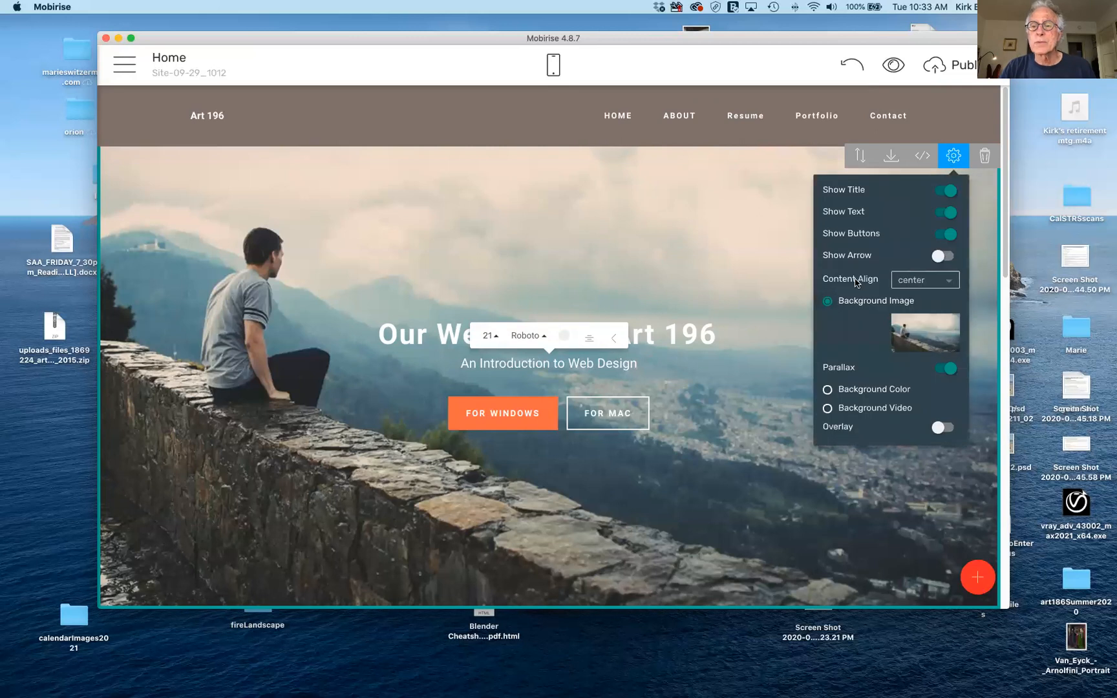
click(951, 190)
click(951, 190)
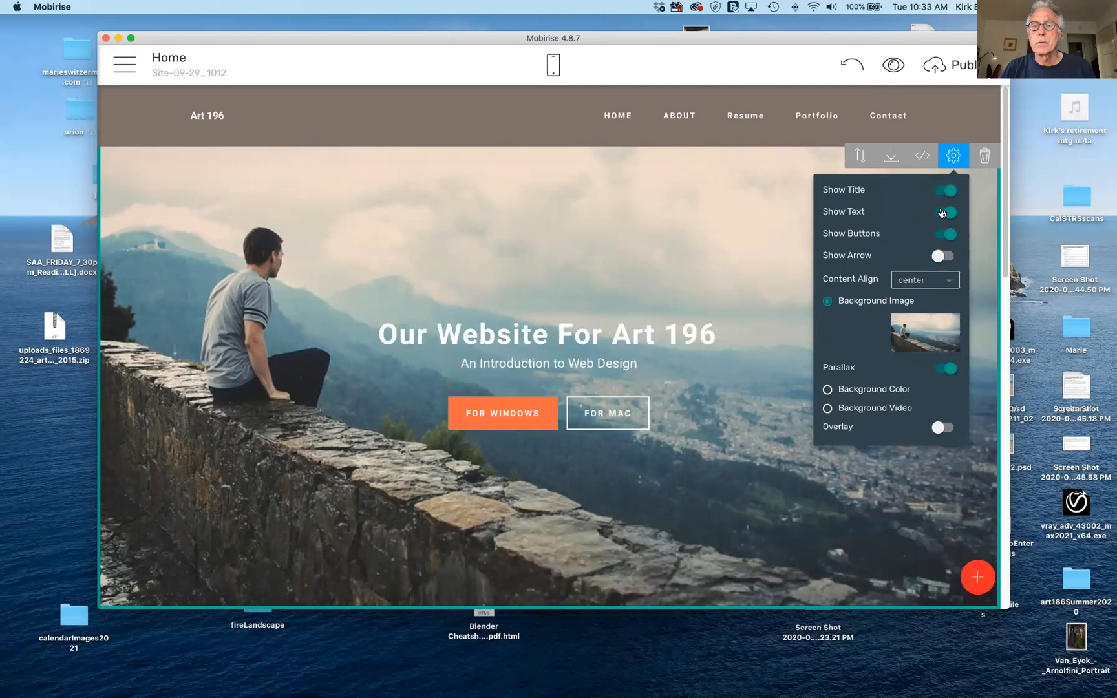
click(946, 212)
click(946, 212)
click(947, 233)
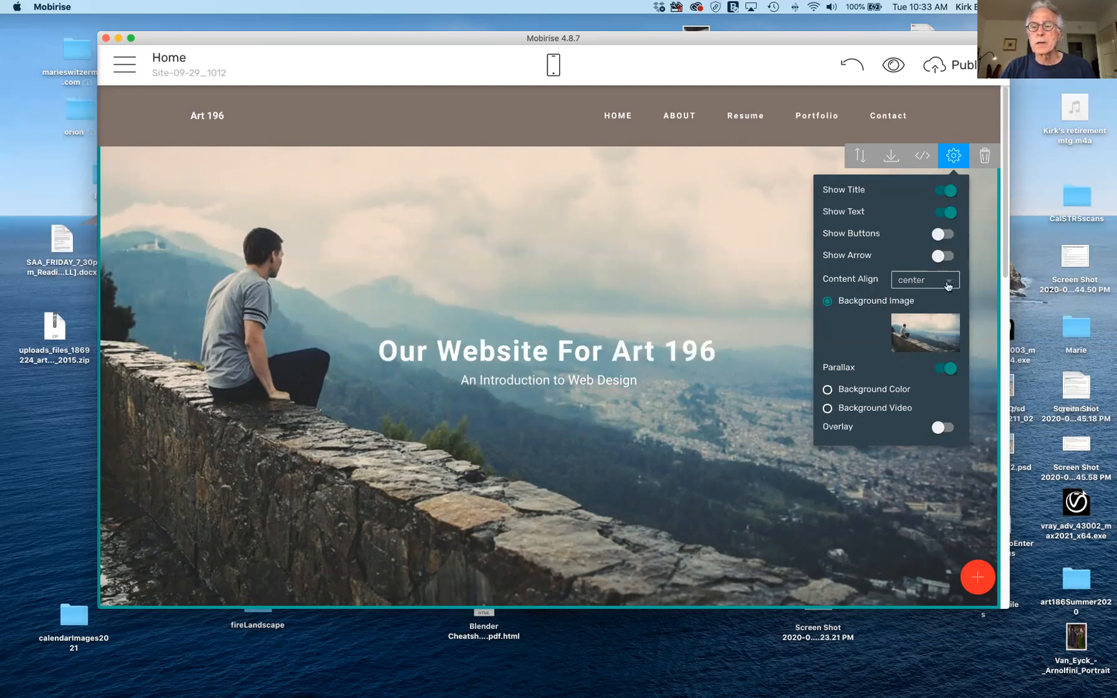
Set the hero's Content Align to right after briefly trying left.
click(952, 282)
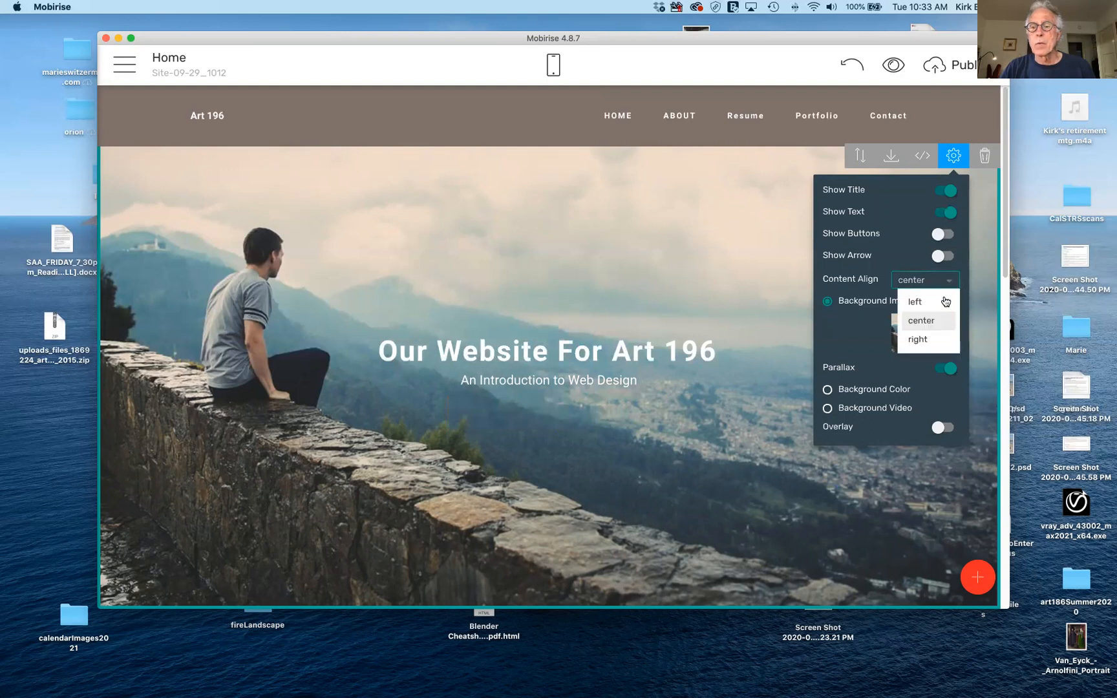
click(944, 302)
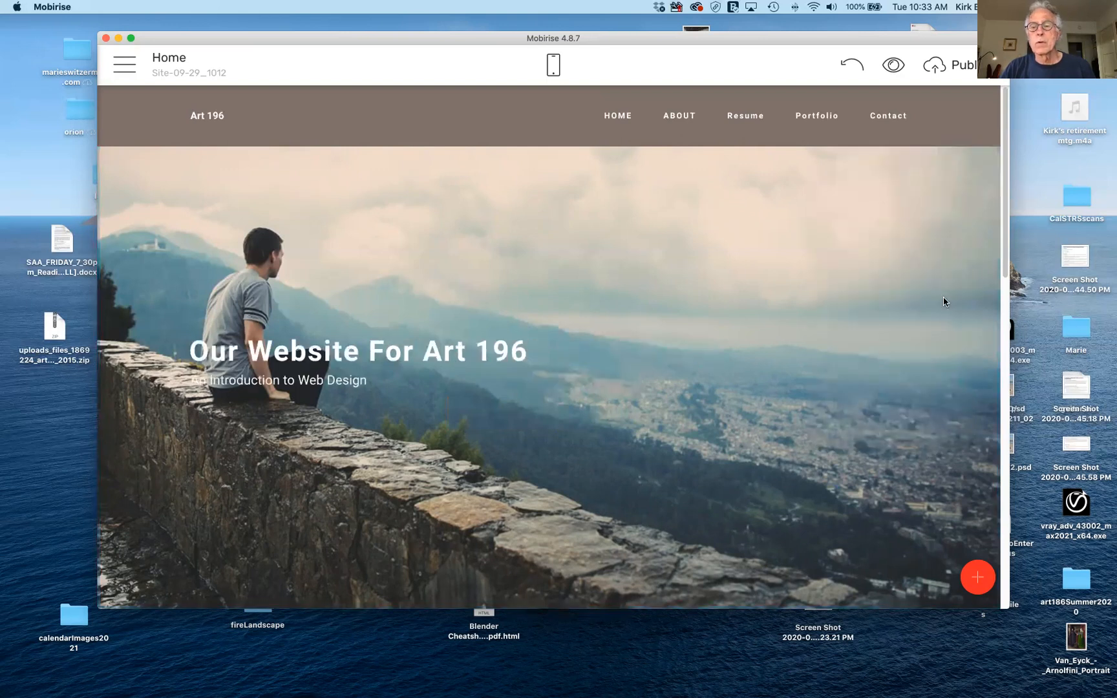
mouse_move(928, 241)
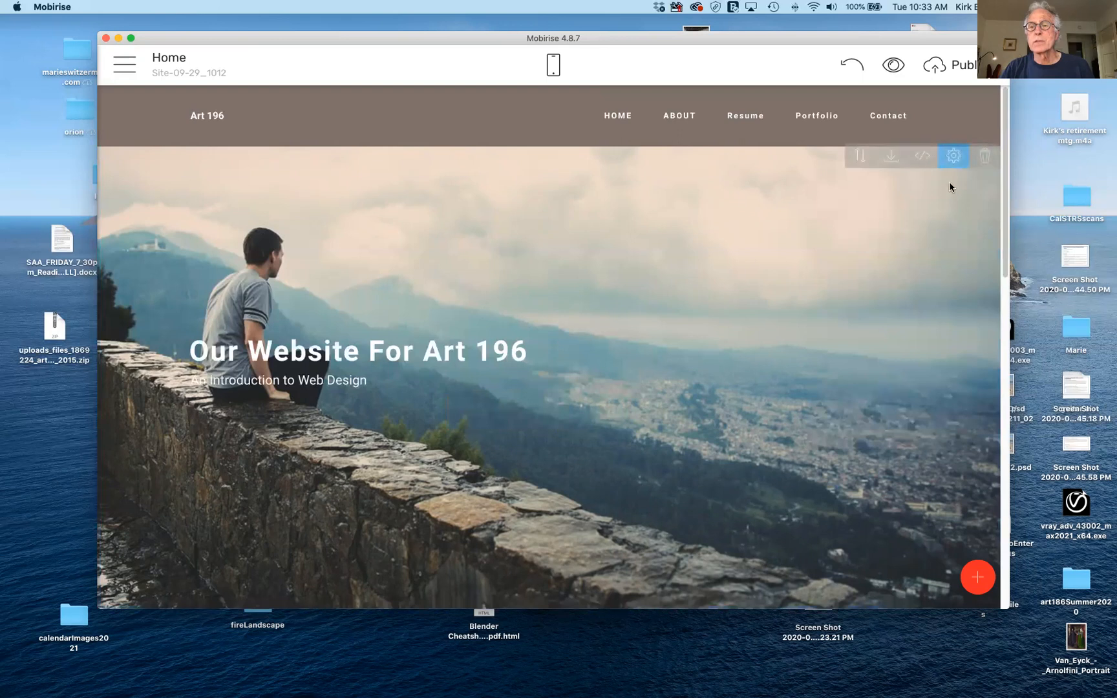
click(953, 159)
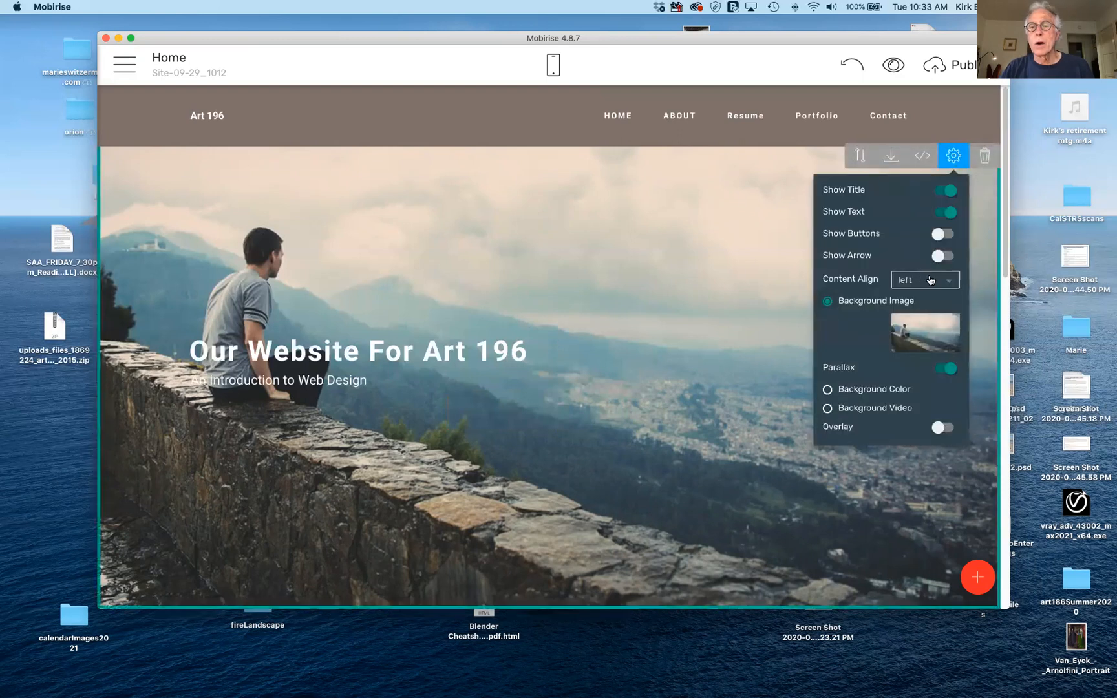
click(929, 281)
click(929, 340)
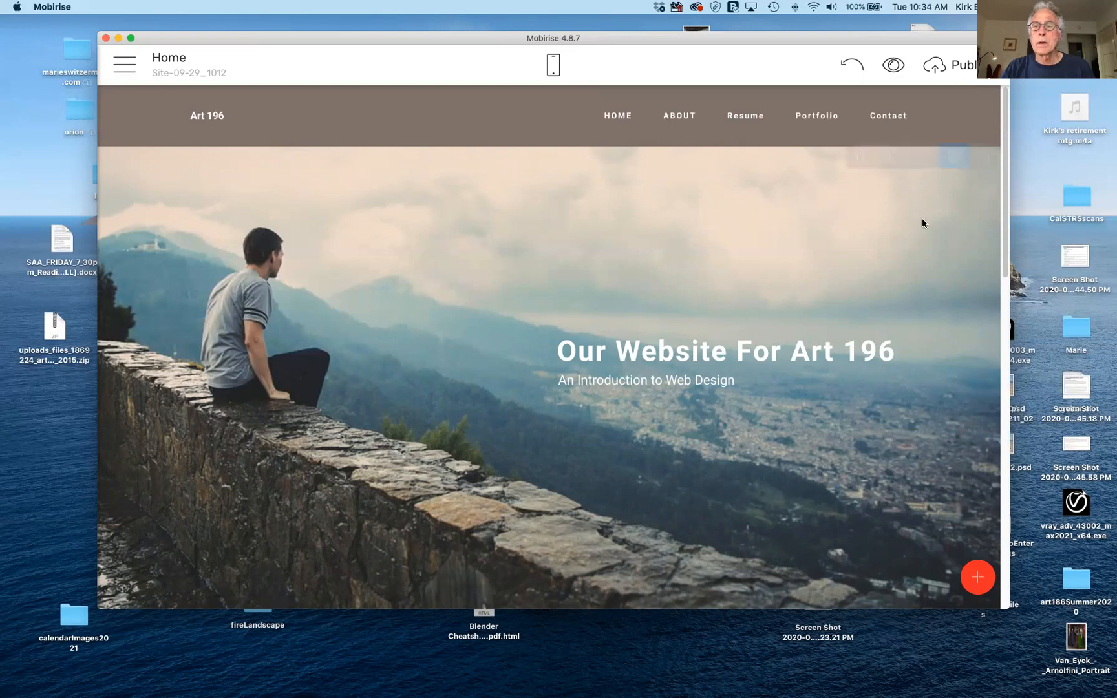
click(954, 155)
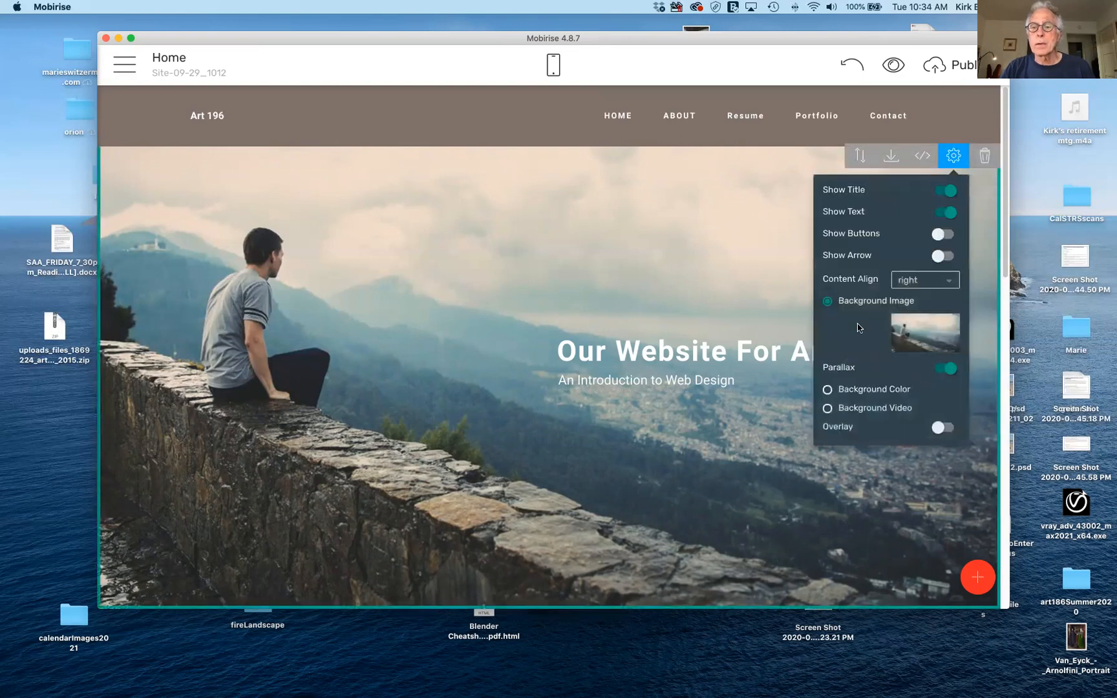
Make the black-and-white laptop, notebook, pen and coffee photo from the Free Online Library the hero background.
click(920, 328)
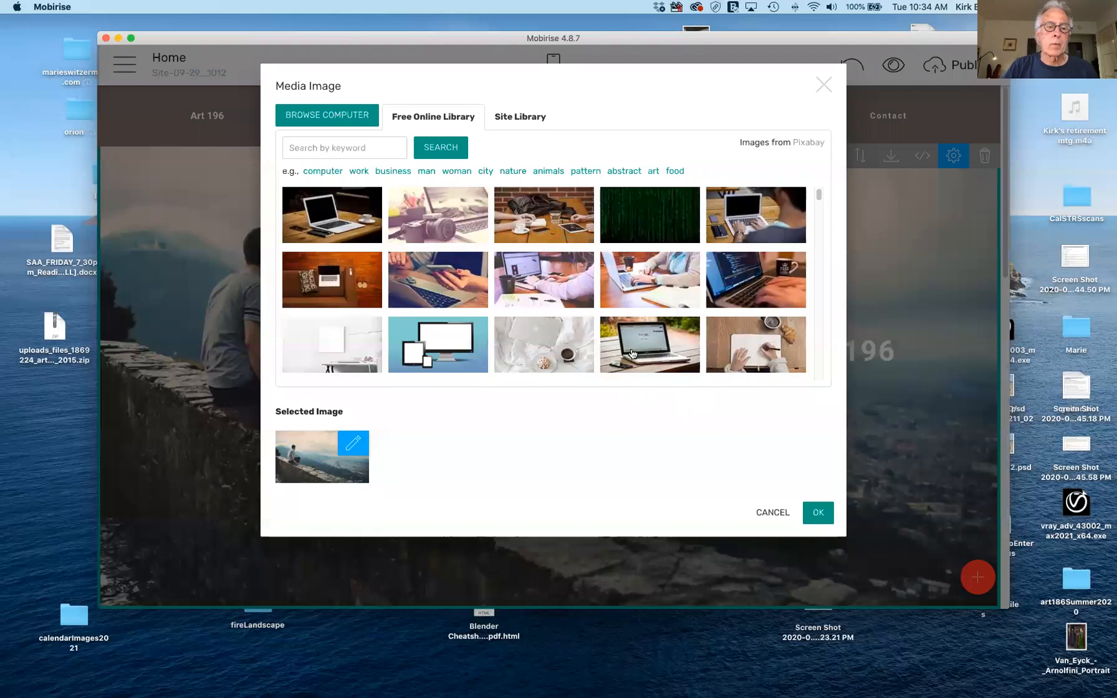
scroll(633, 353, down, 1)
scroll(633, 353, down, 3)
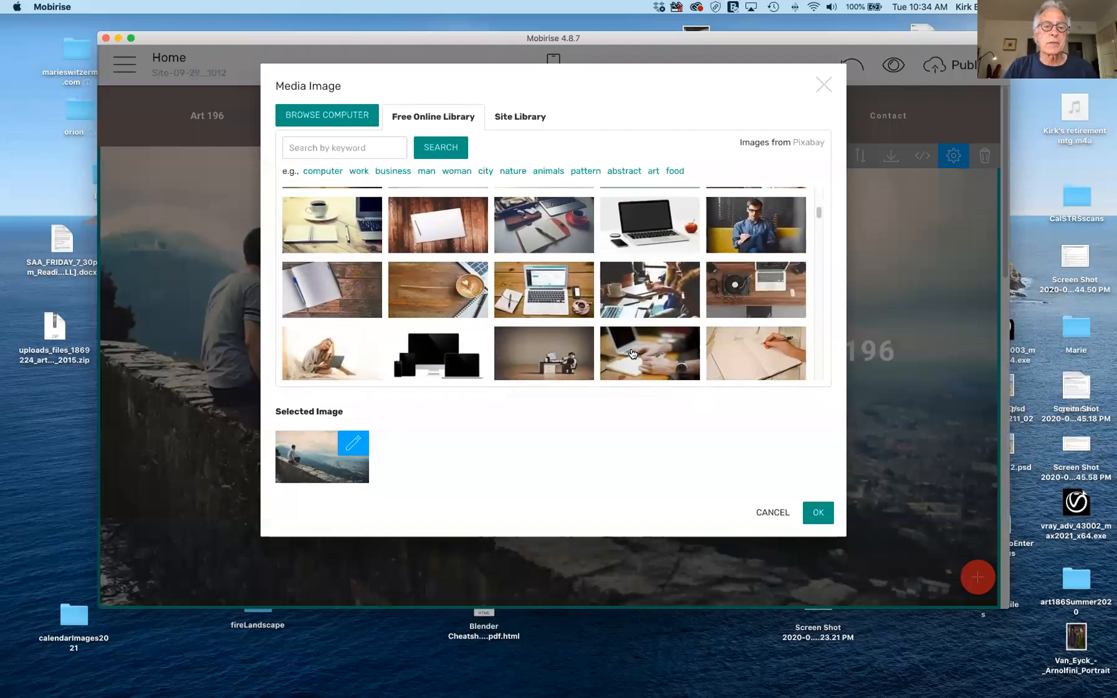
scroll(632, 353, down, 3)
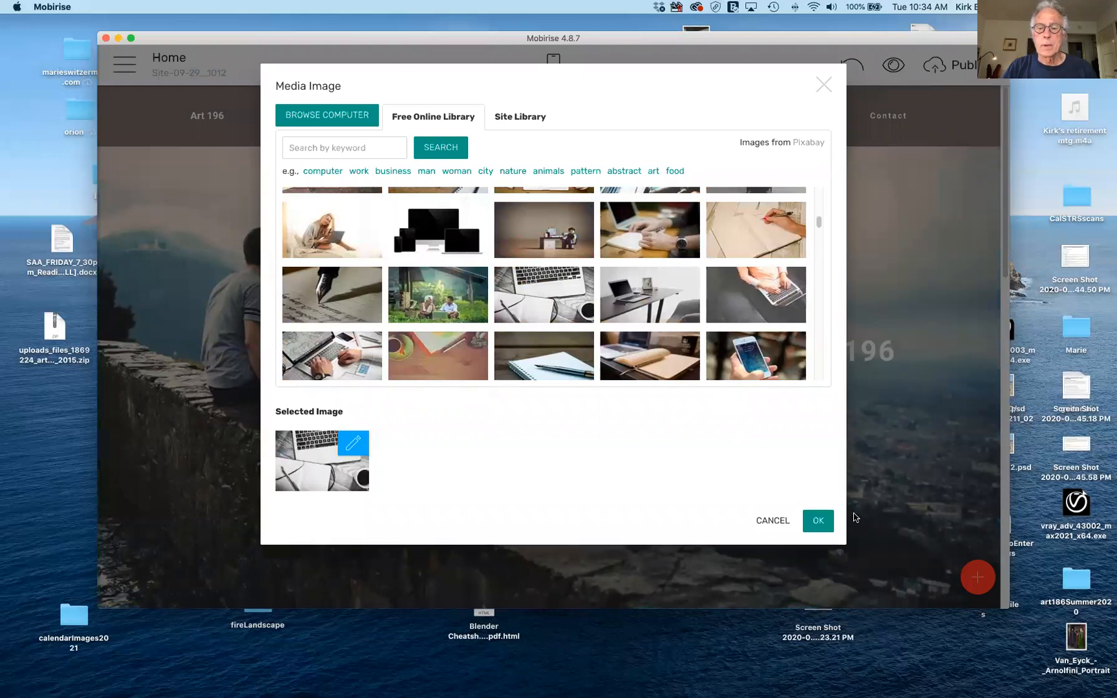
click(817, 522)
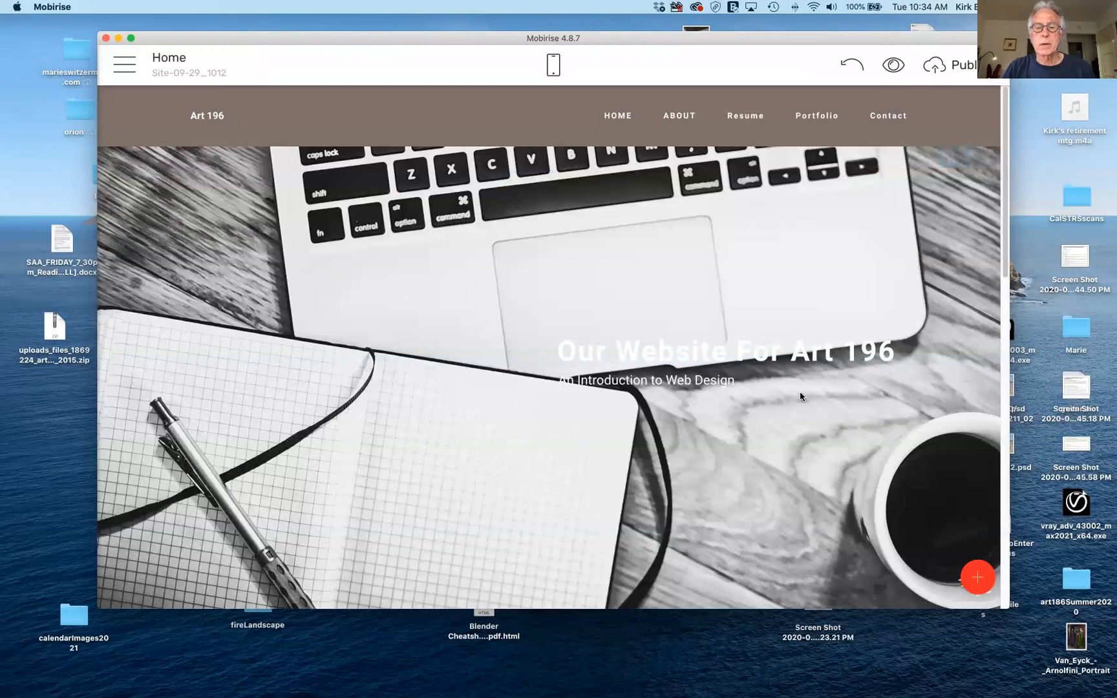
Colour the hero title 'Our Website For Art 196' dark navy.
triple_click(794, 352)
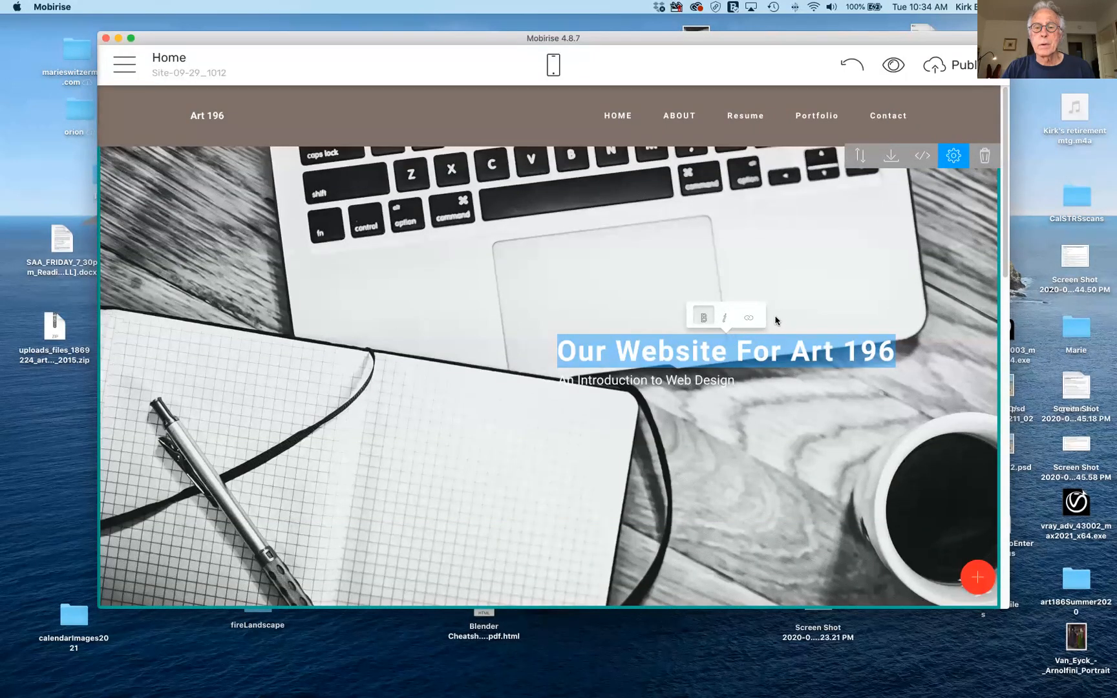
click(705, 350)
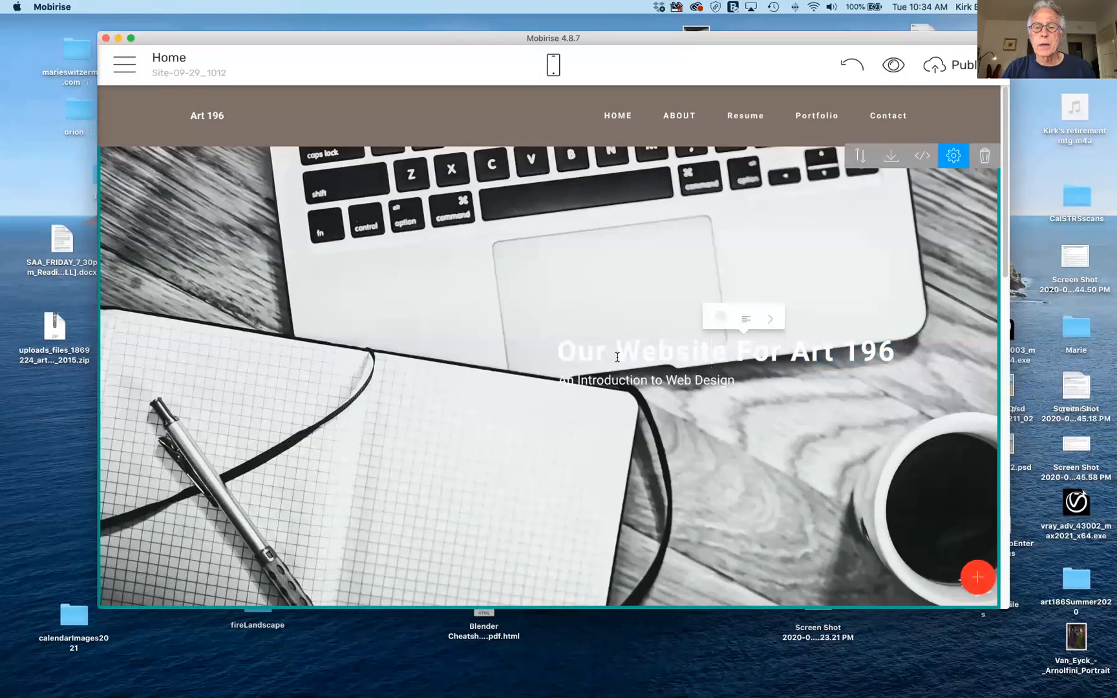
drag(558, 352, 936, 354)
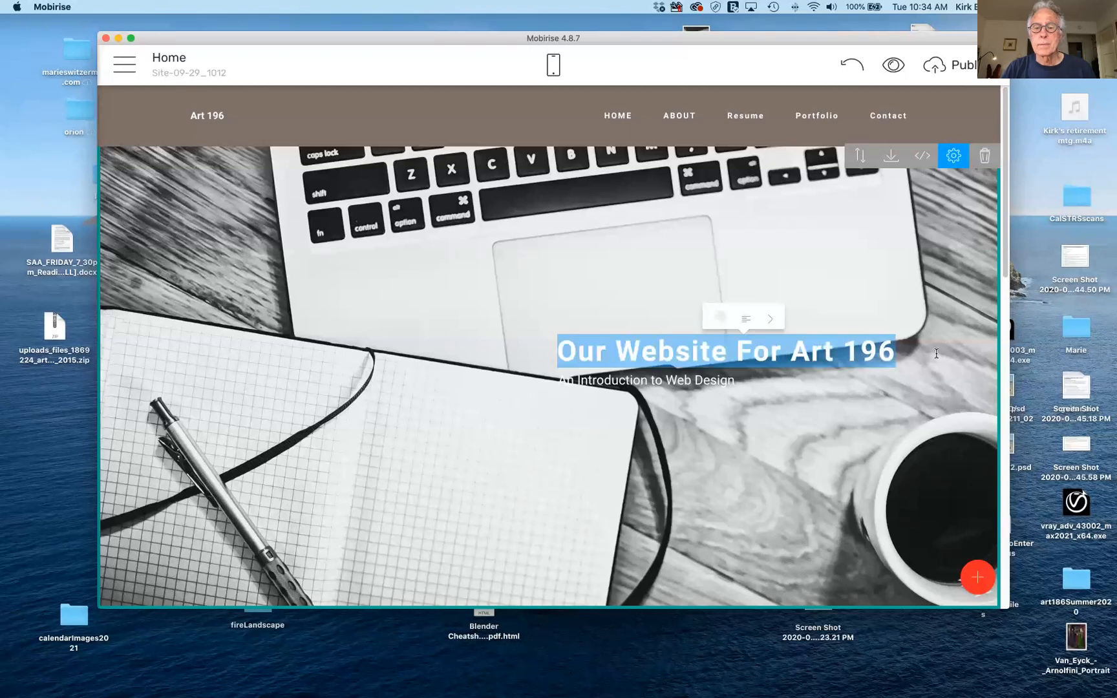
click(769, 319)
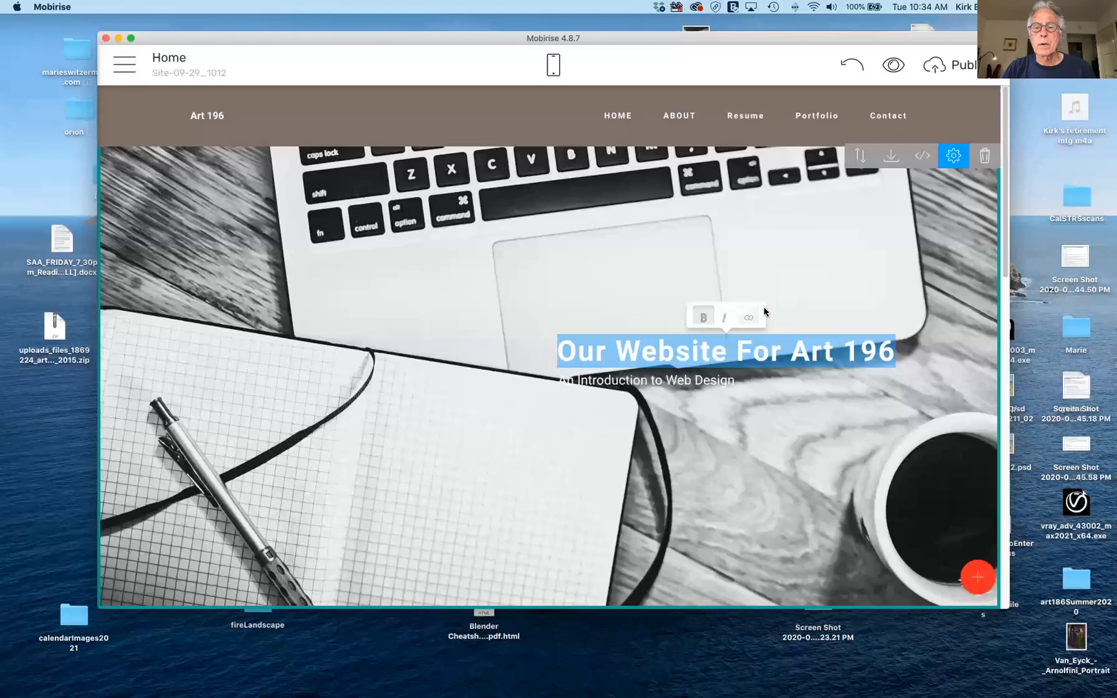
click(714, 361)
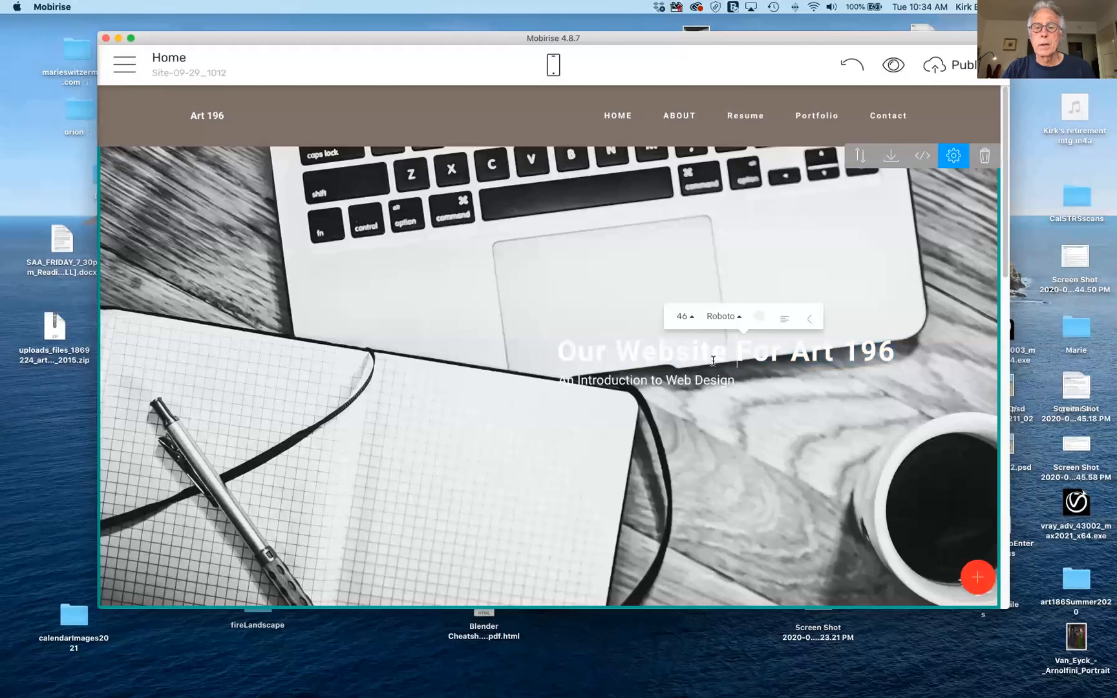
triple_click(608, 350)
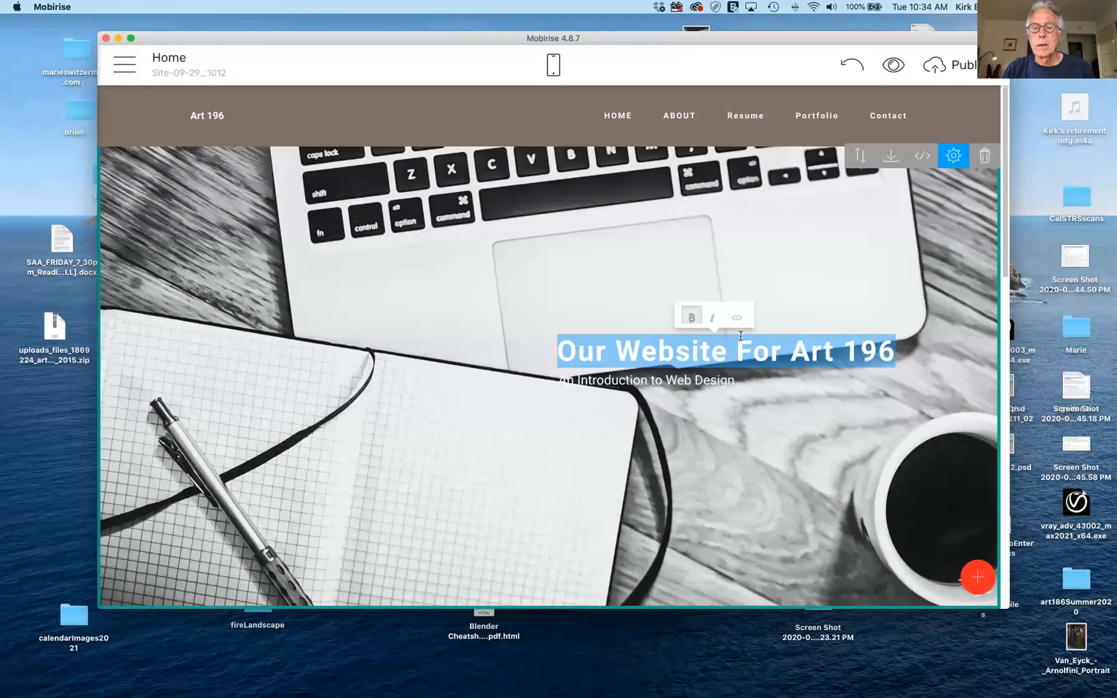
click(778, 340)
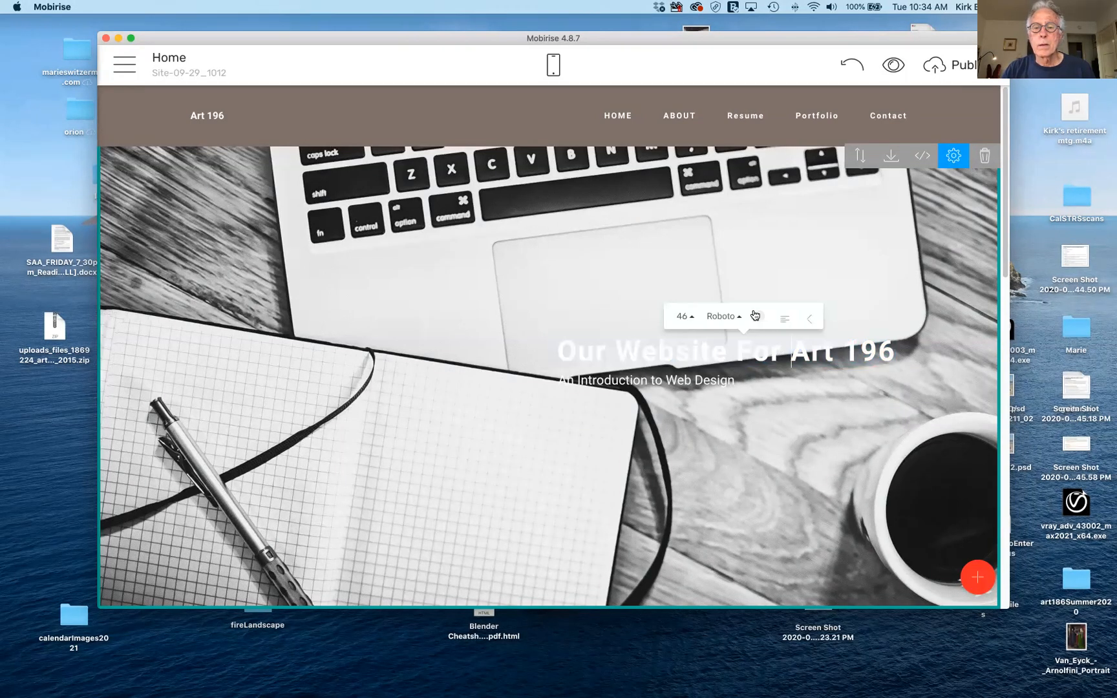
click(757, 318)
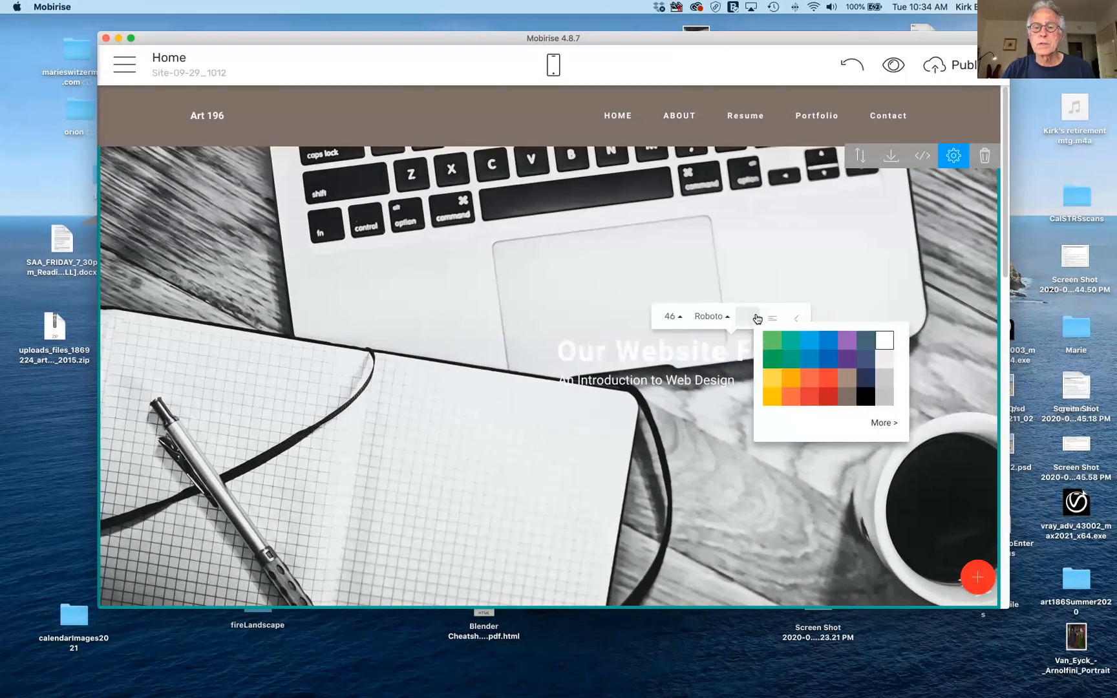
click(866, 385)
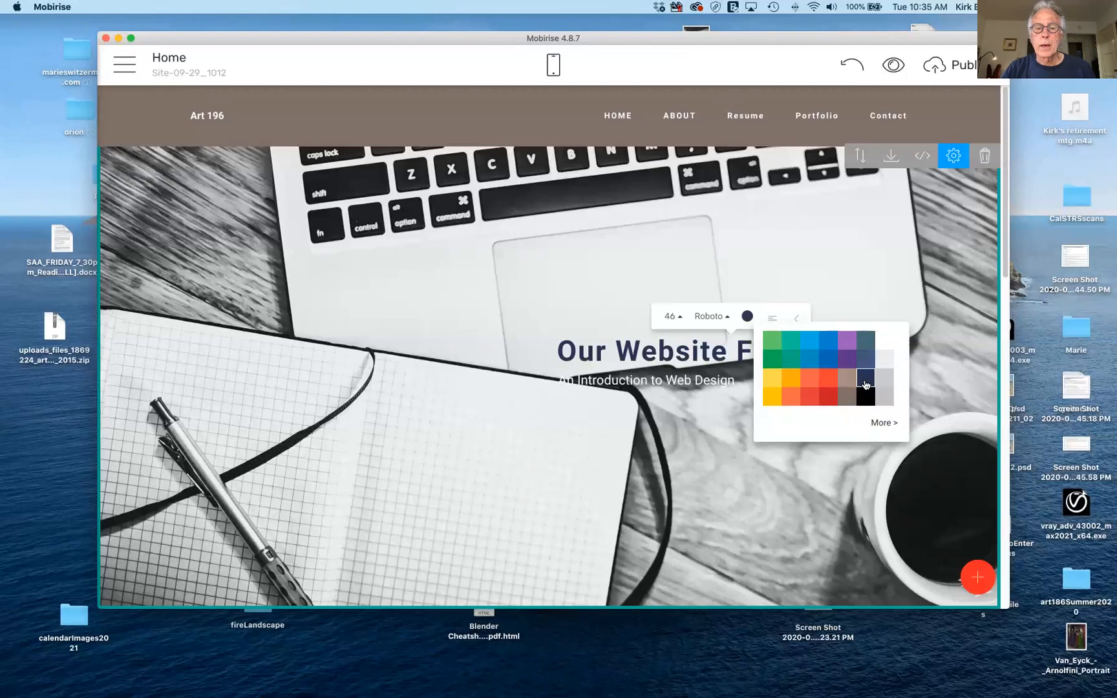
click(868, 294)
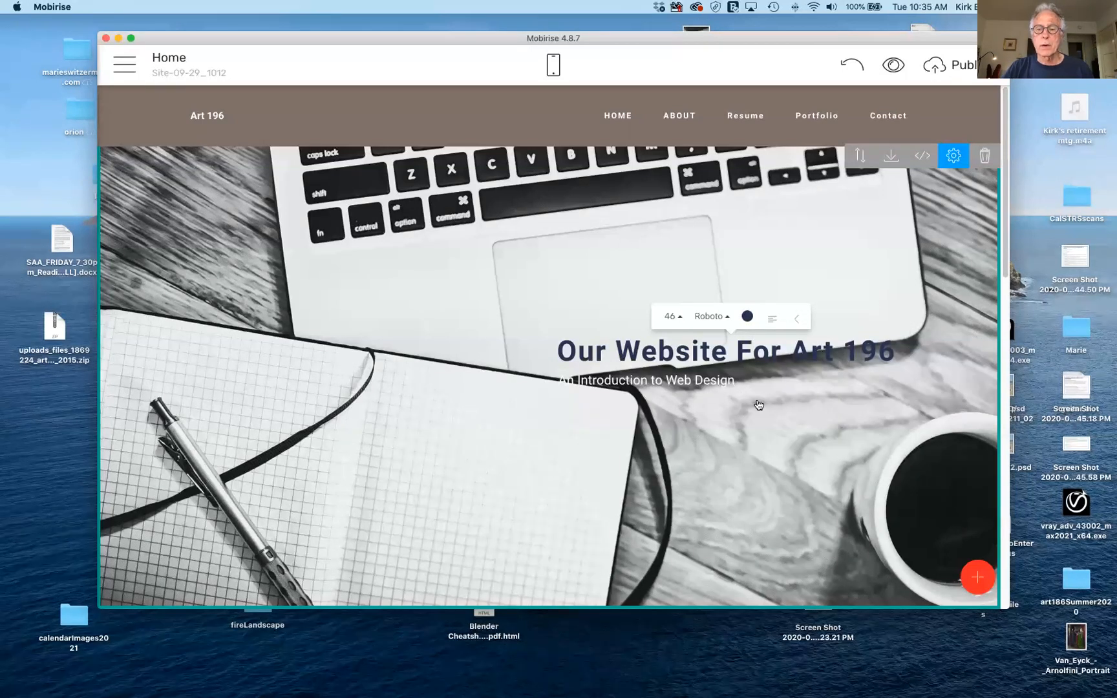
Try navy and black for the subtitle 'An Introduction to Web Design', settling on white.
scroll(759, 405, down, 3)
scroll(756, 404, up, 3)
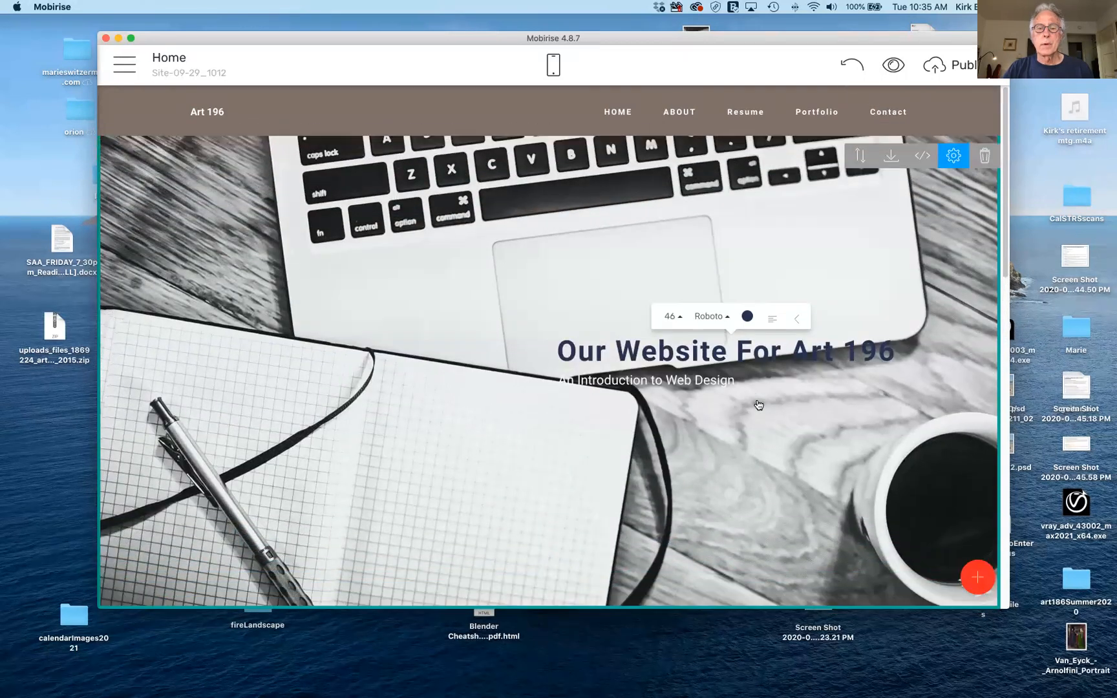
triple_click(639, 379)
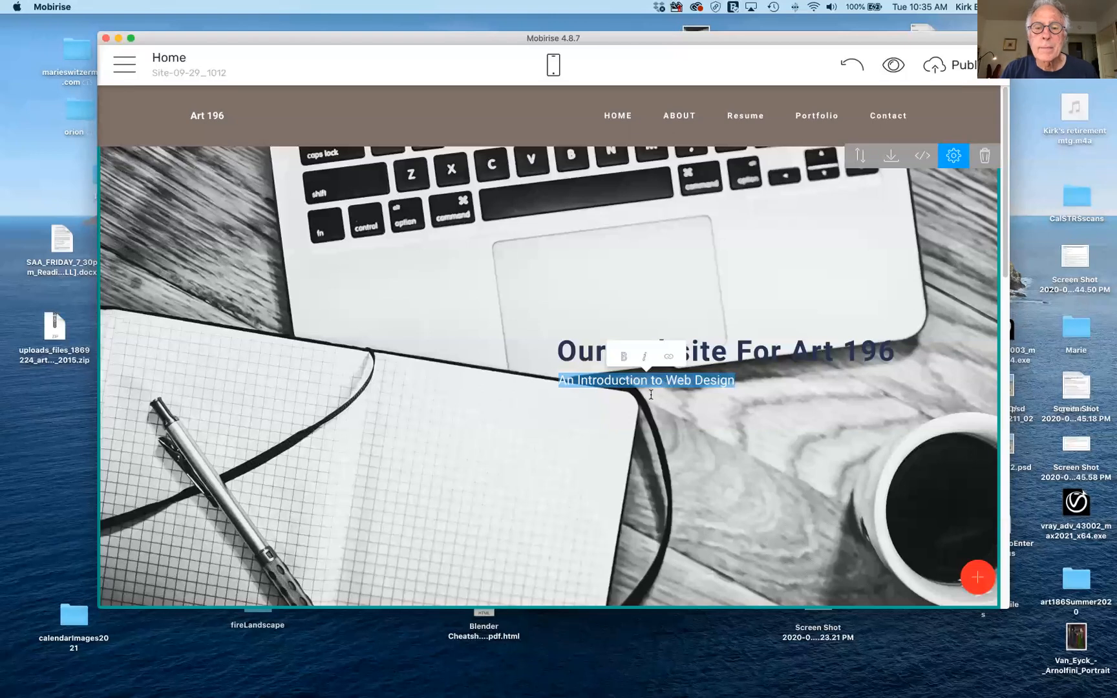
click(651, 395)
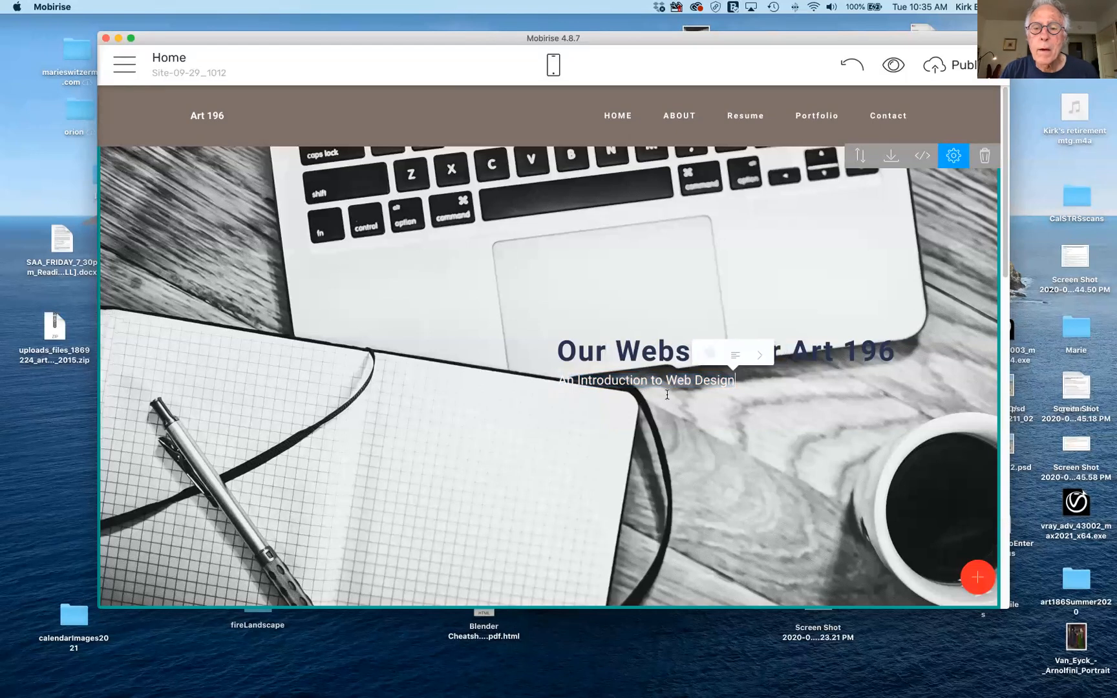
click(708, 358)
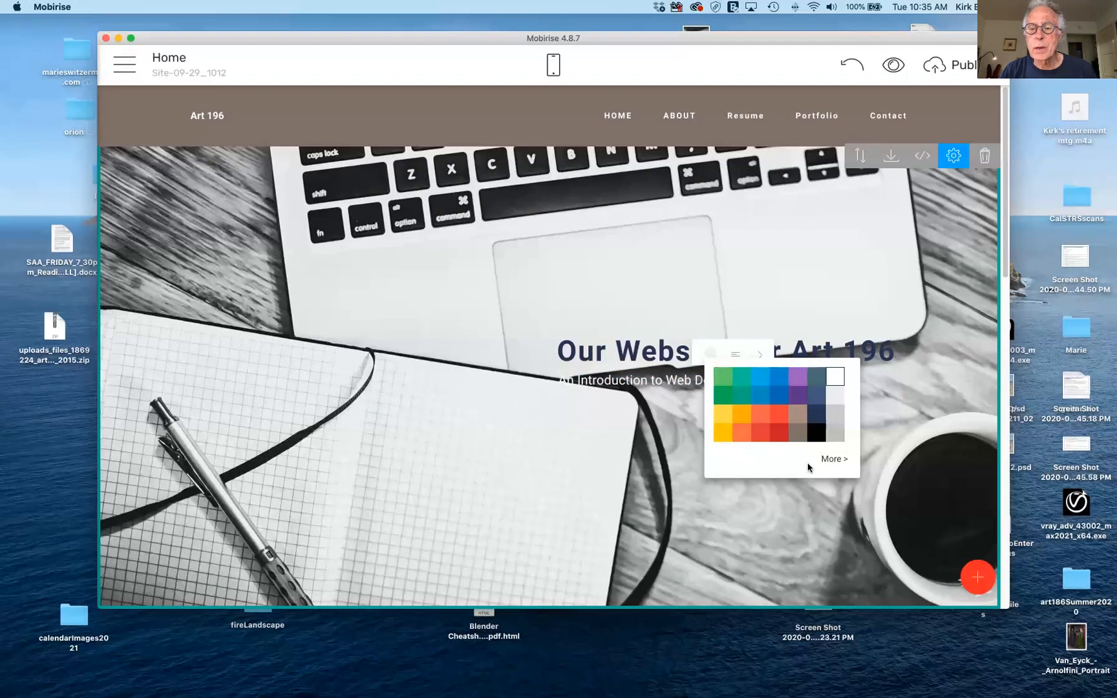
click(816, 419)
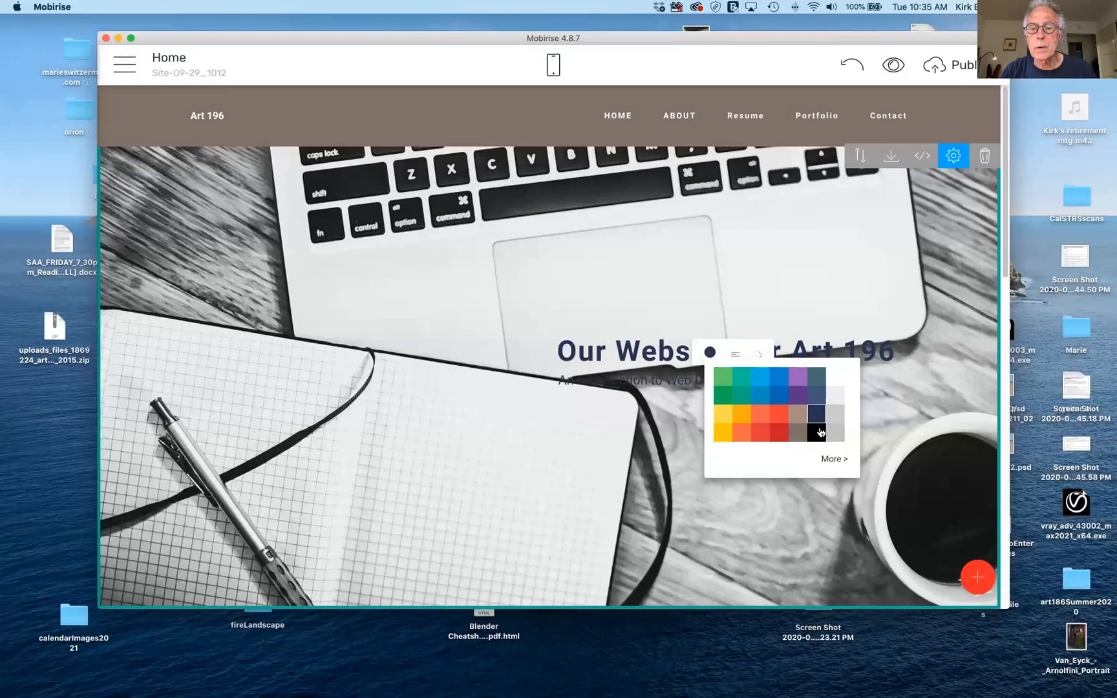
click(819, 431)
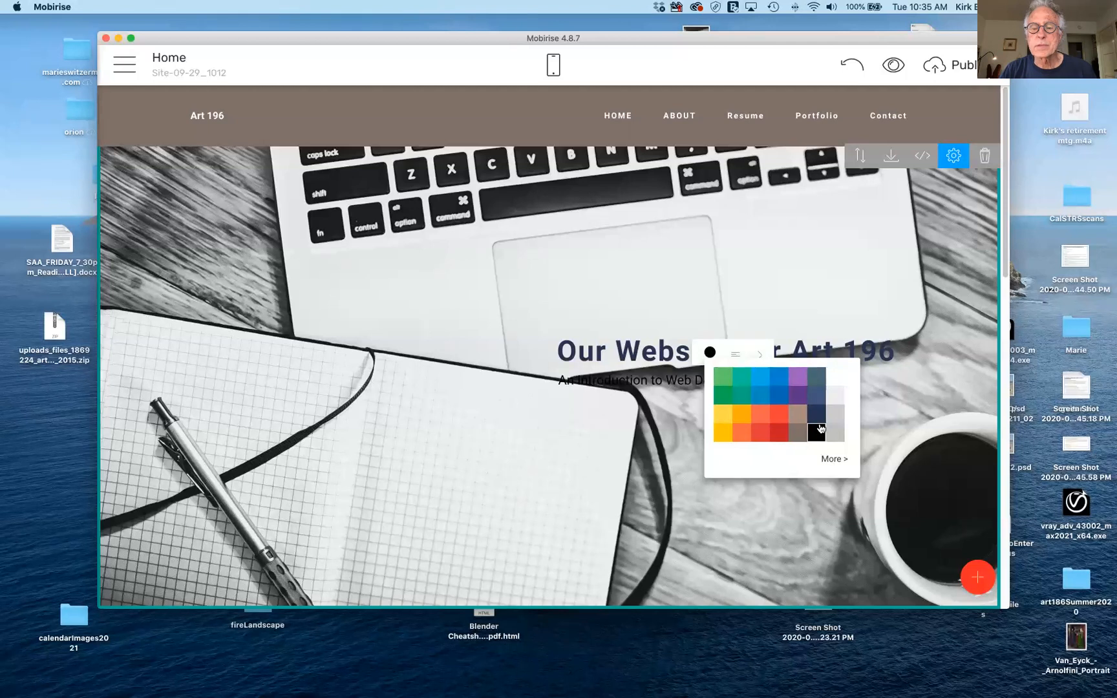
click(835, 394)
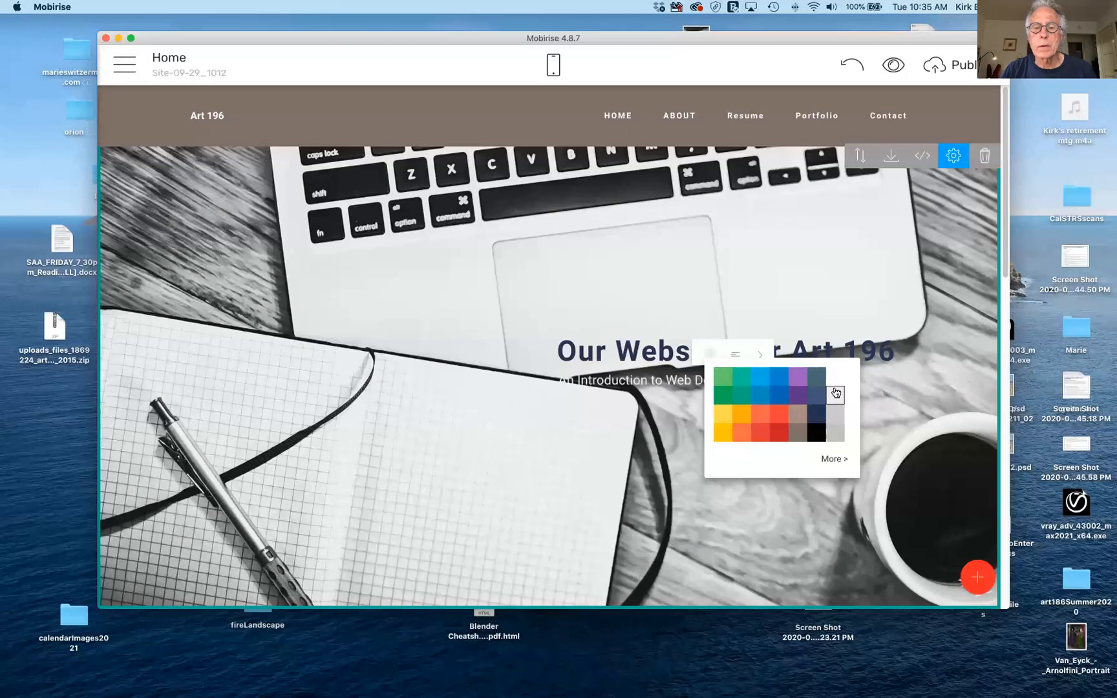
click(840, 310)
scroll(836, 405, down, 5)
scroll(836, 401, up, 5)
scroll(836, 401, up, 1)
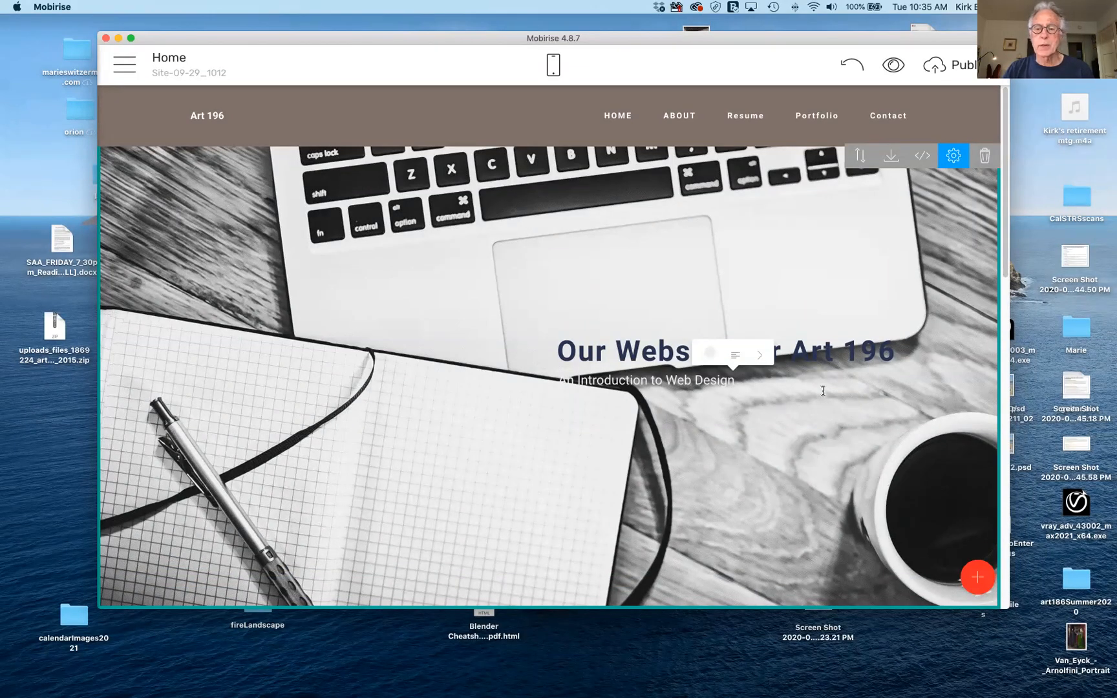
Scroll down past About Me to the forest gallery, then back up to the testimonials section.
scroll(865, 474, down, 5)
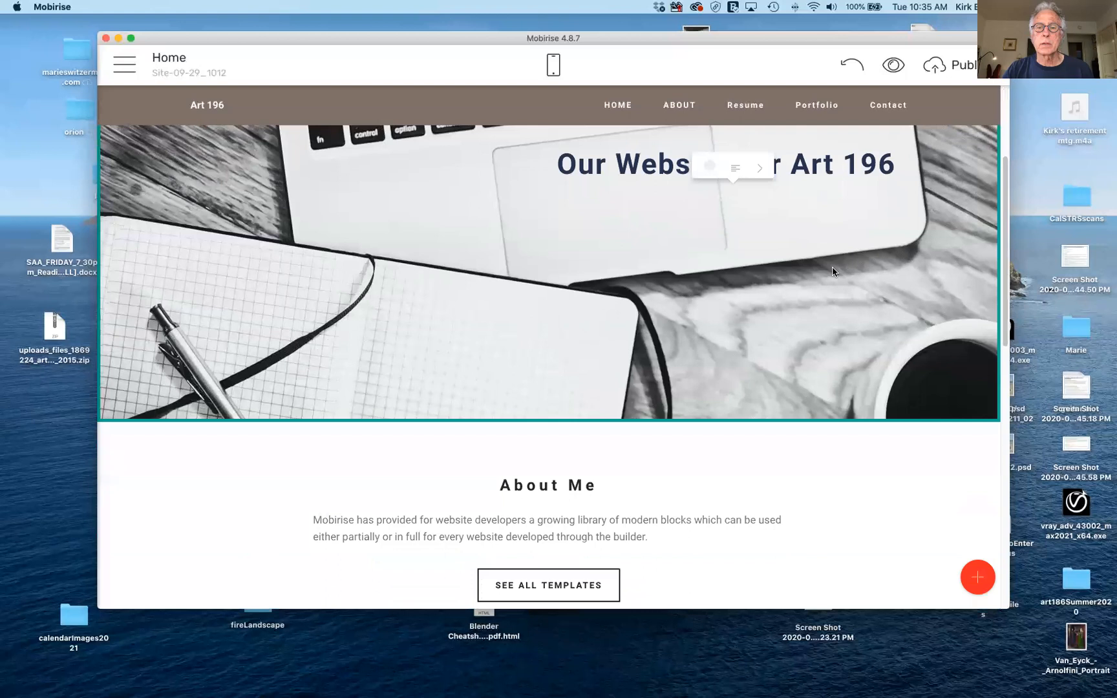
scroll(819, 301, down, 5)
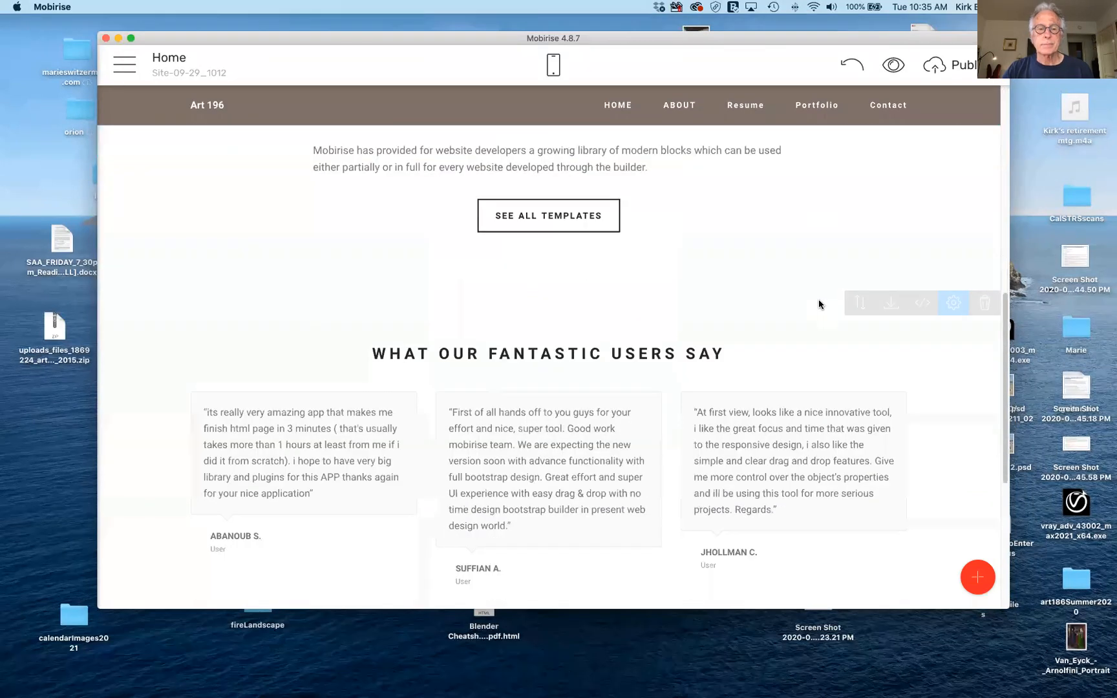
scroll(818, 305, up, 1)
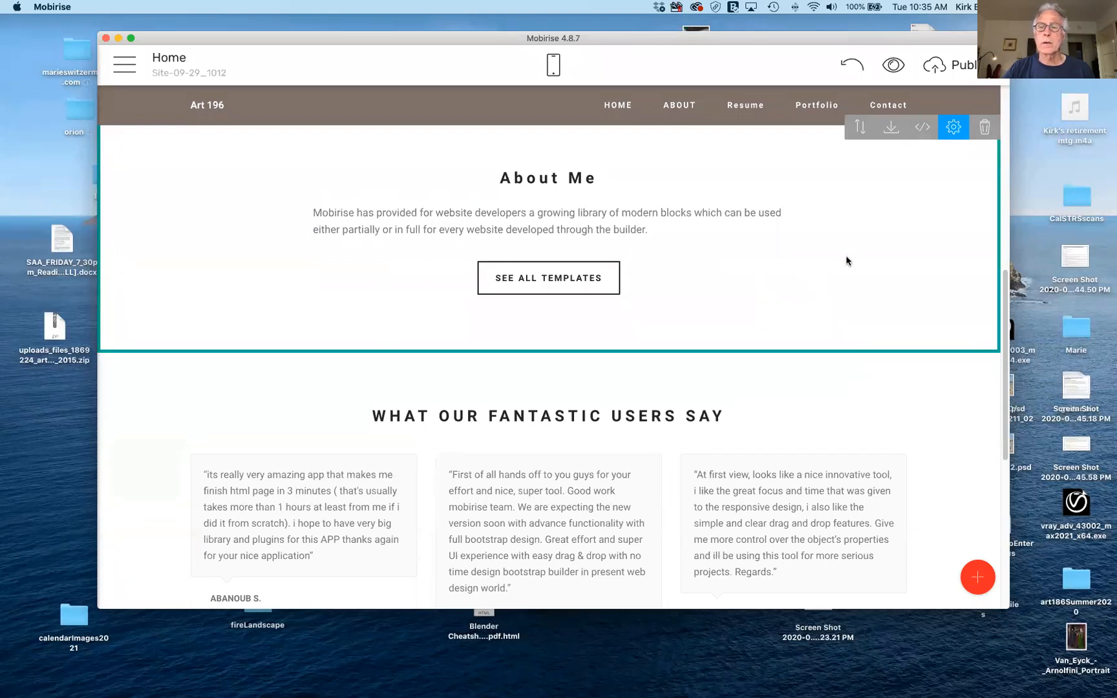
scroll(838, 326, down, 6)
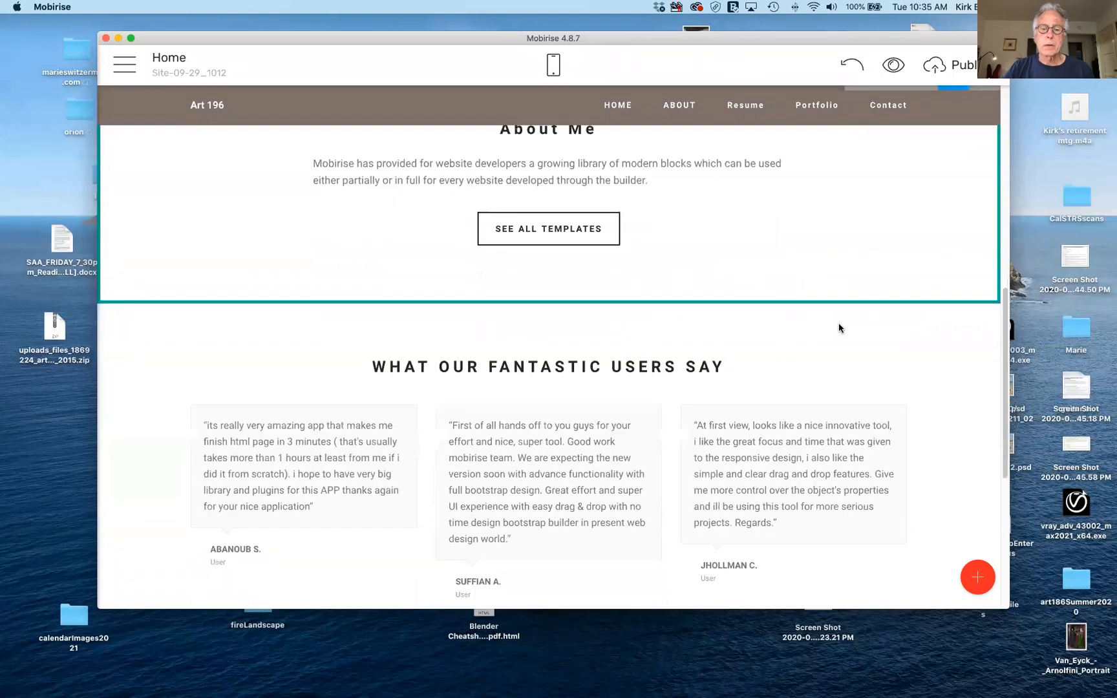
scroll(840, 328, down, 1)
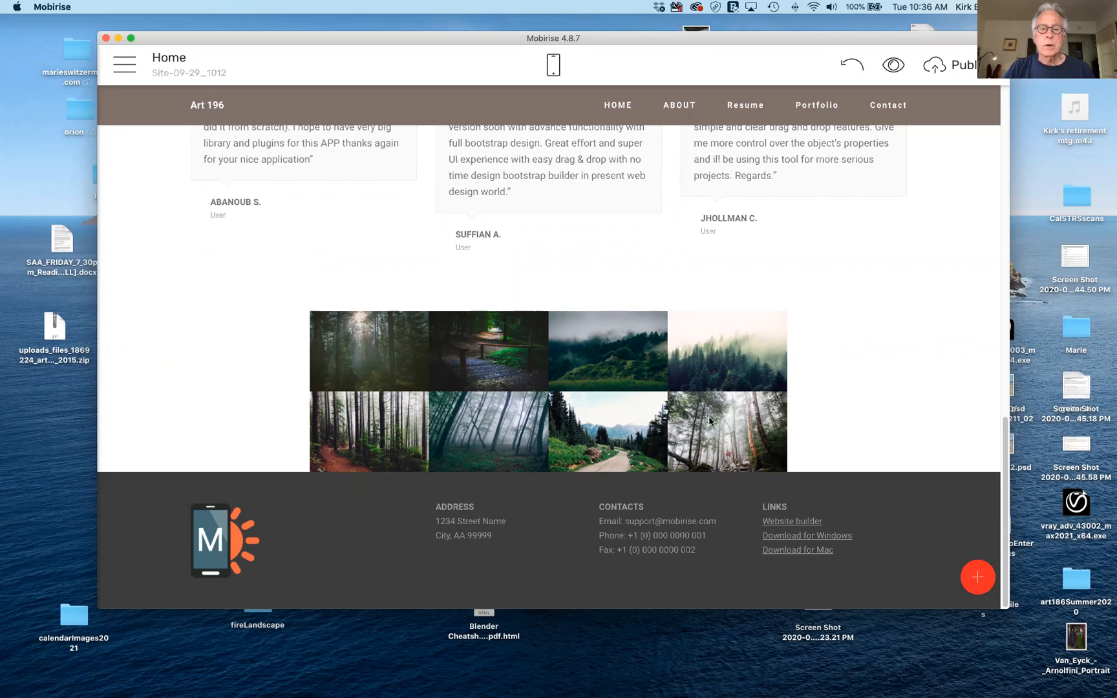
scroll(710, 421, up, 3)
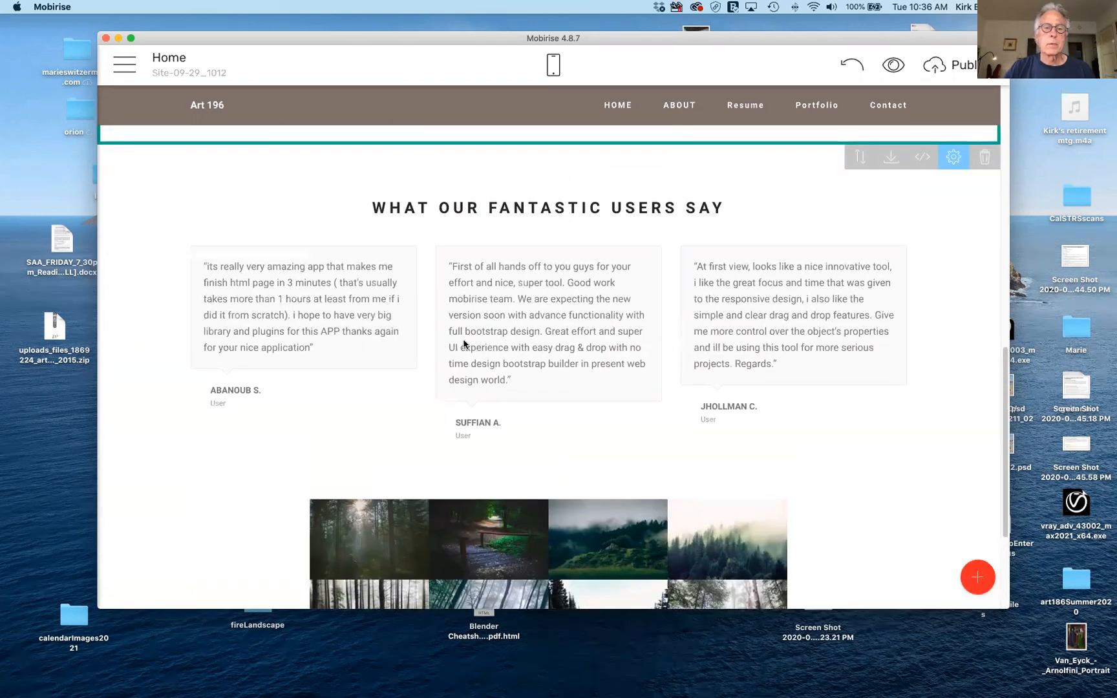
Overwrite the heading 'WHAT OUR FANTASTIC USERS SAY' with the word 'Resume'.
triple_click(536, 207)
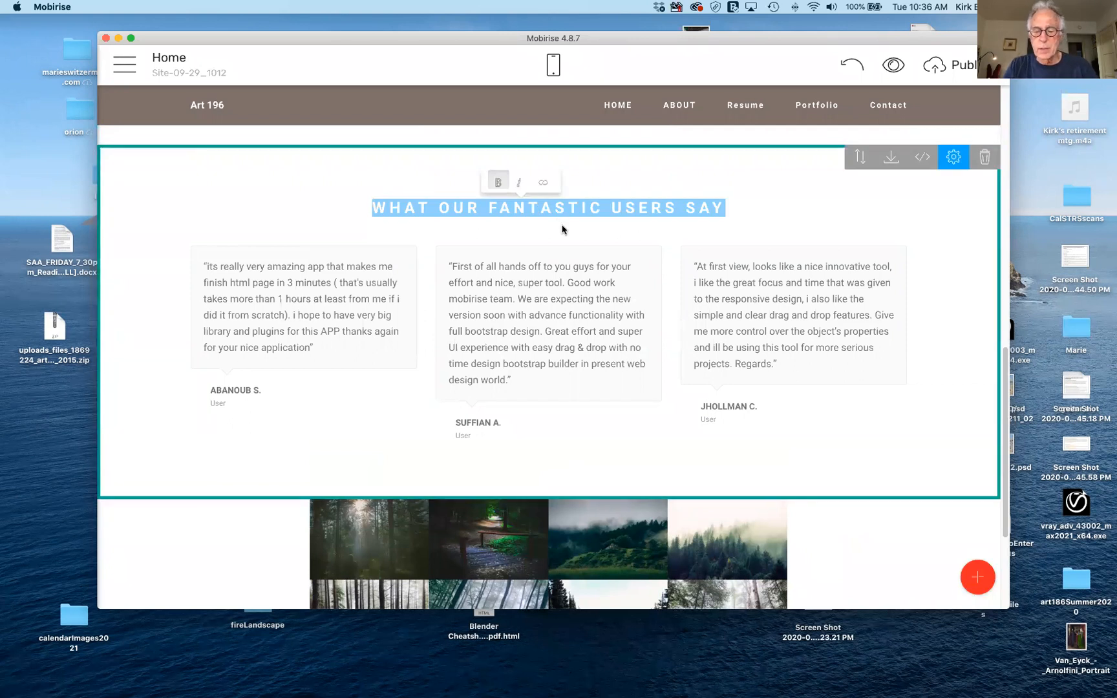
text(R)
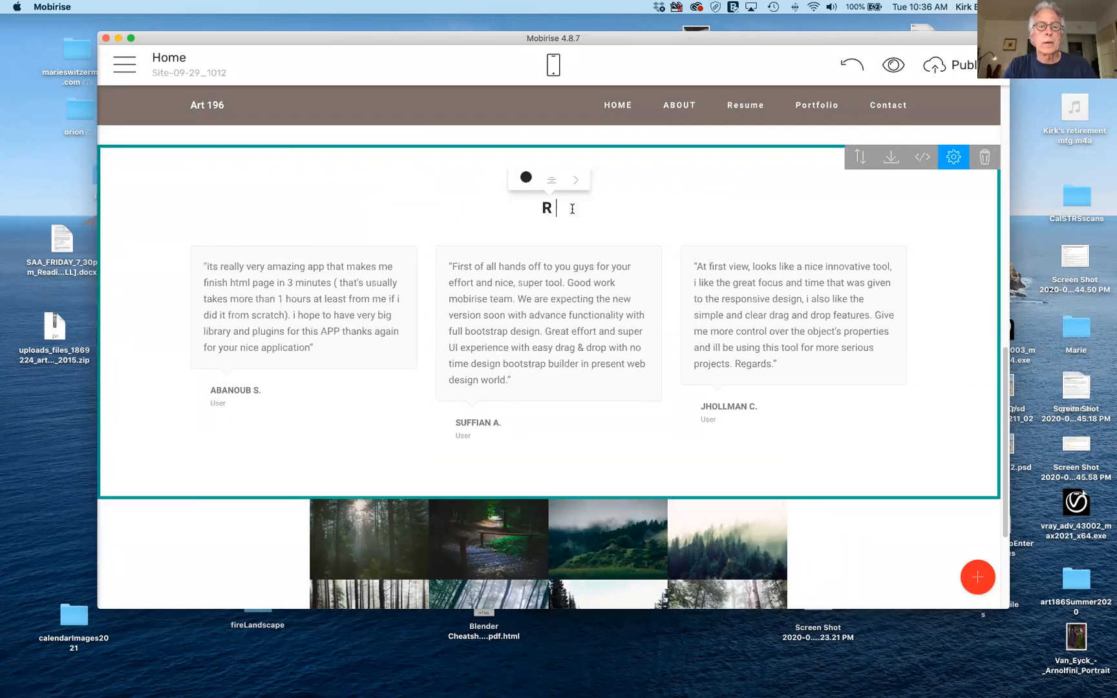
text(esume)
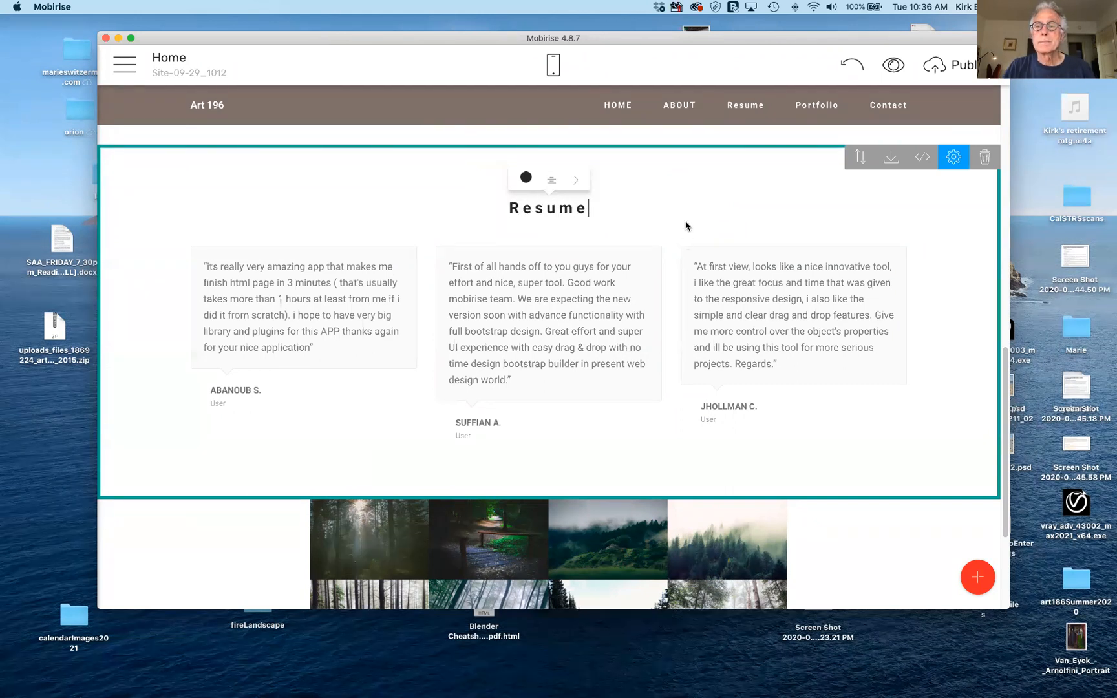
scroll(686, 226, up, 6)
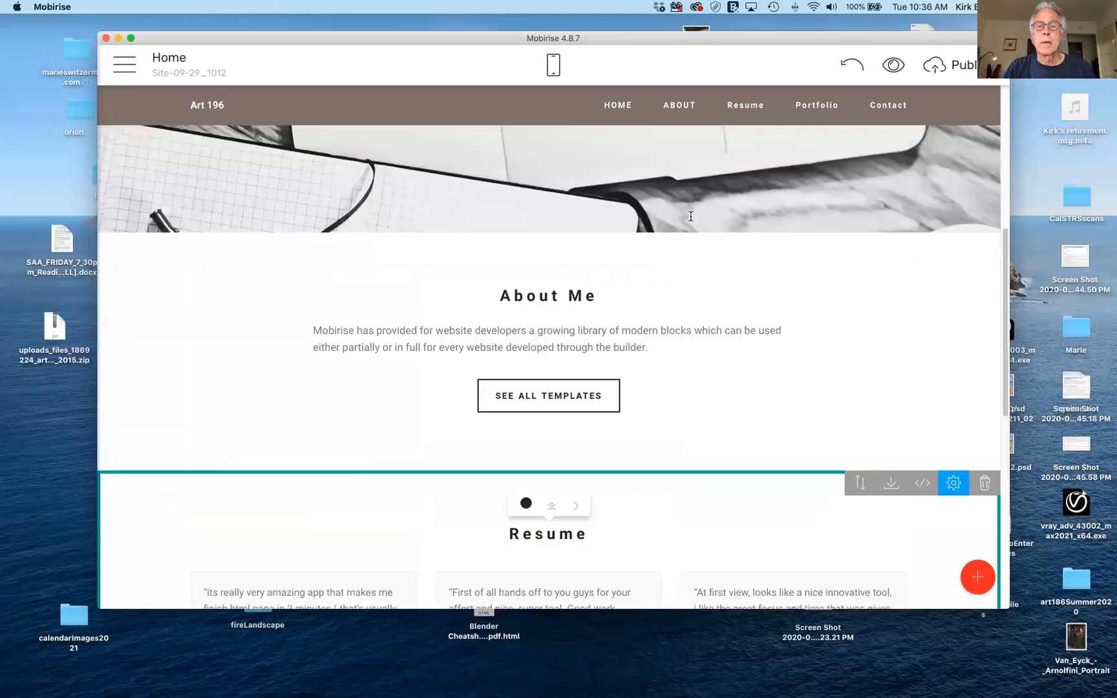
scroll(686, 254, up, 5)
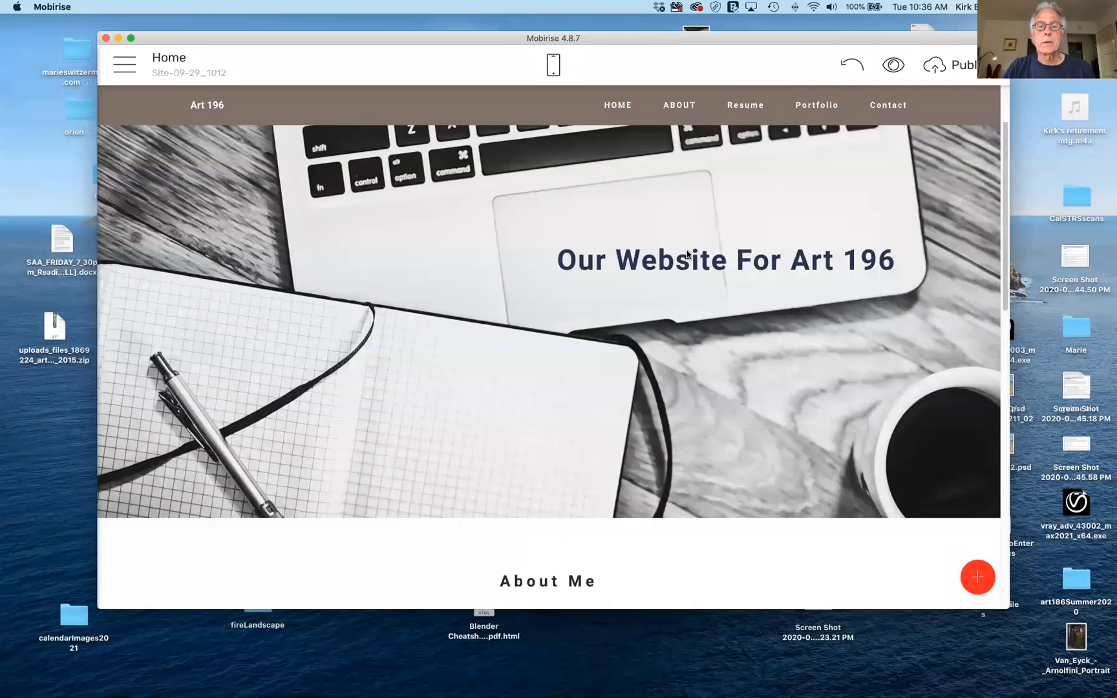
scroll(688, 254, down, 10)
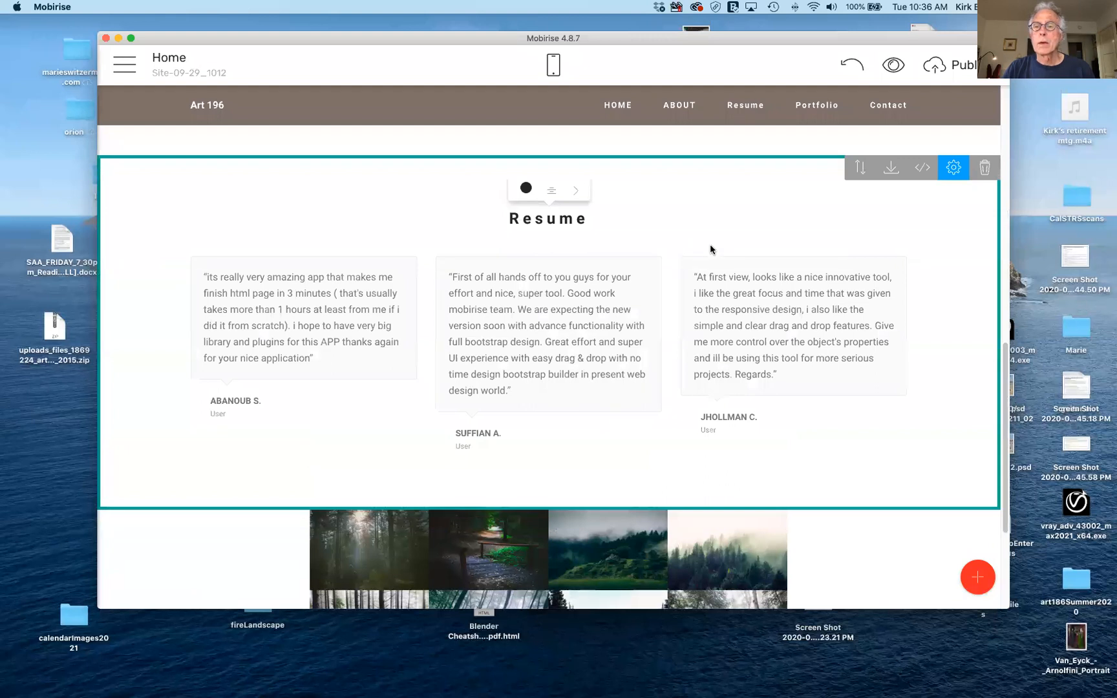
Set the Resume block's Columns to 2, then change it to 1.
click(954, 169)
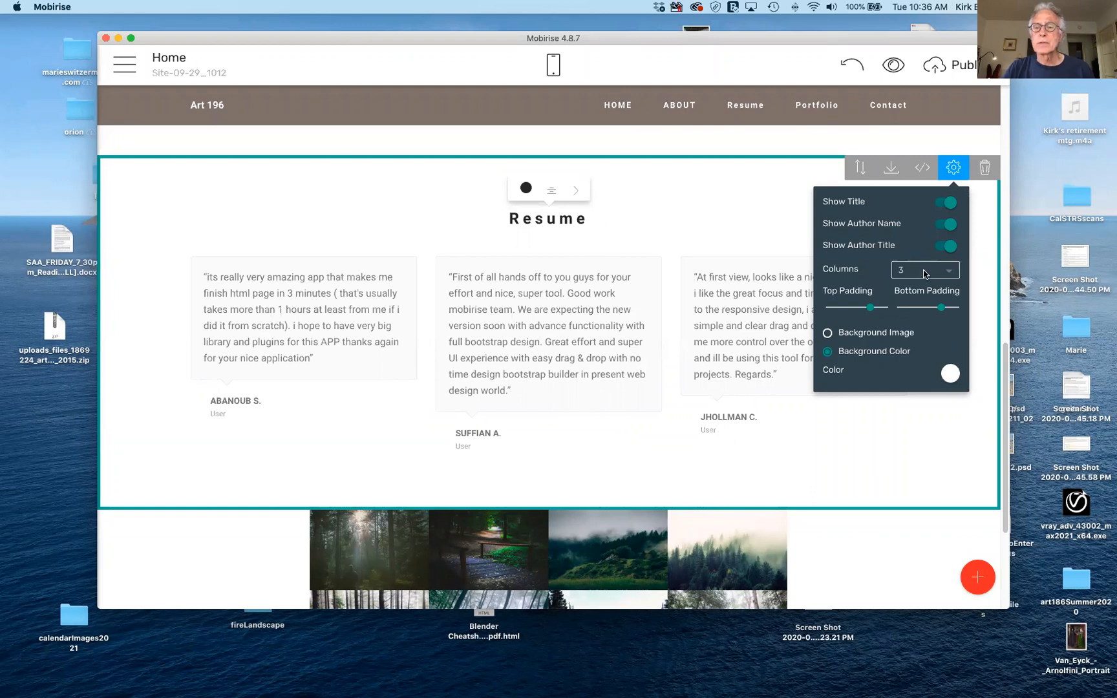
click(949, 277)
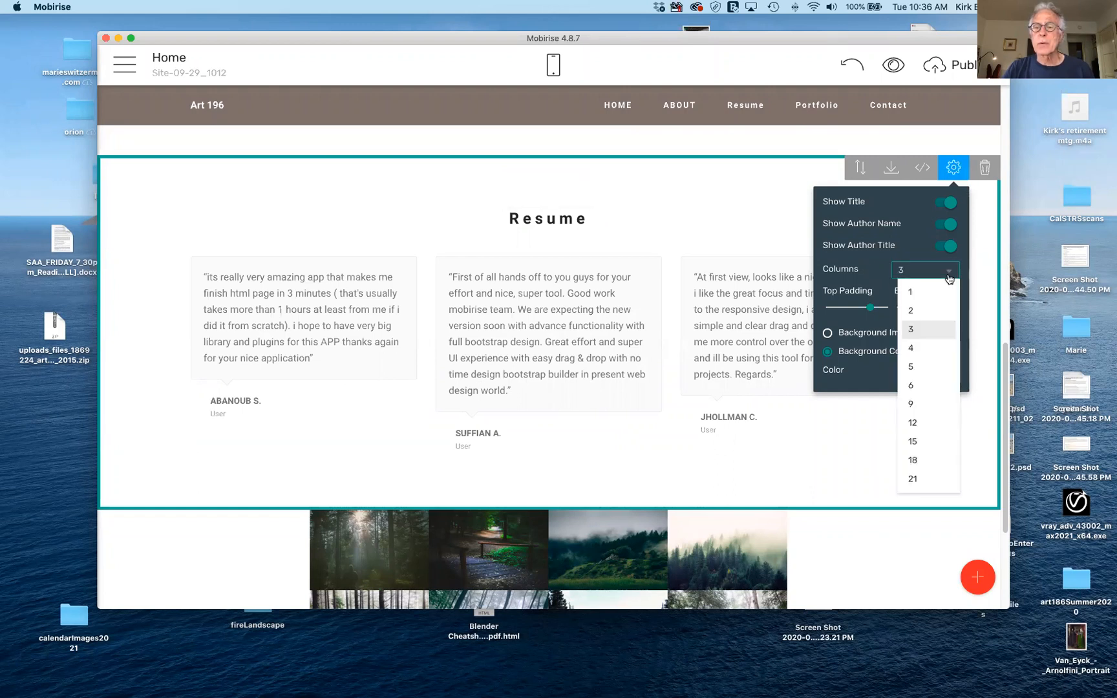
click(929, 313)
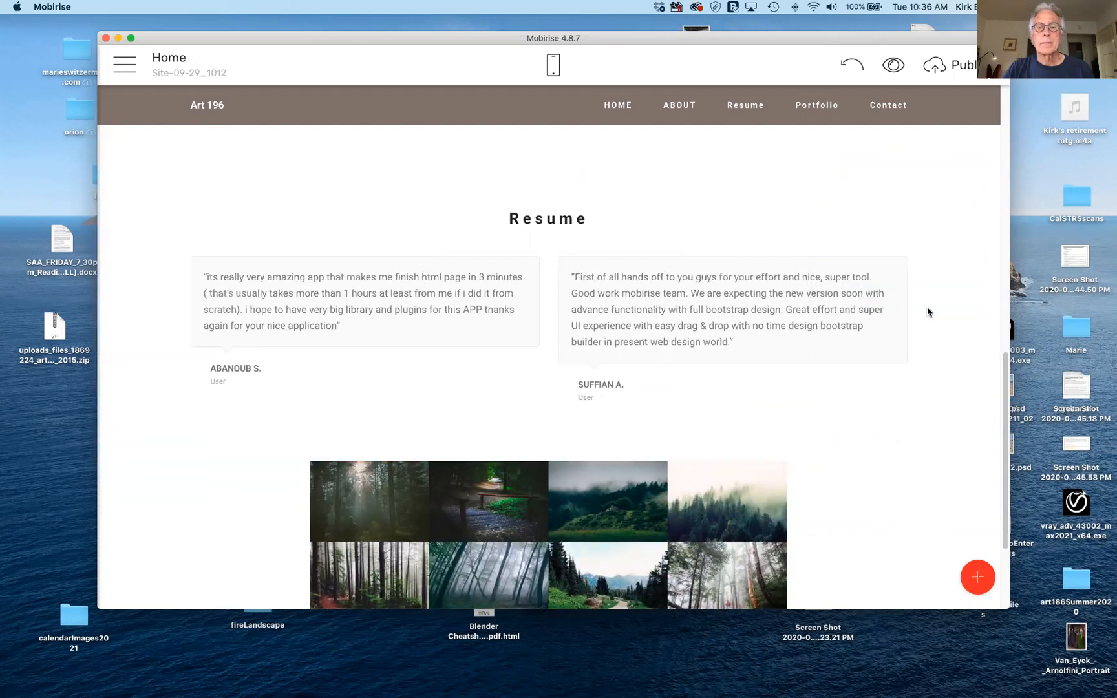
click(953, 167)
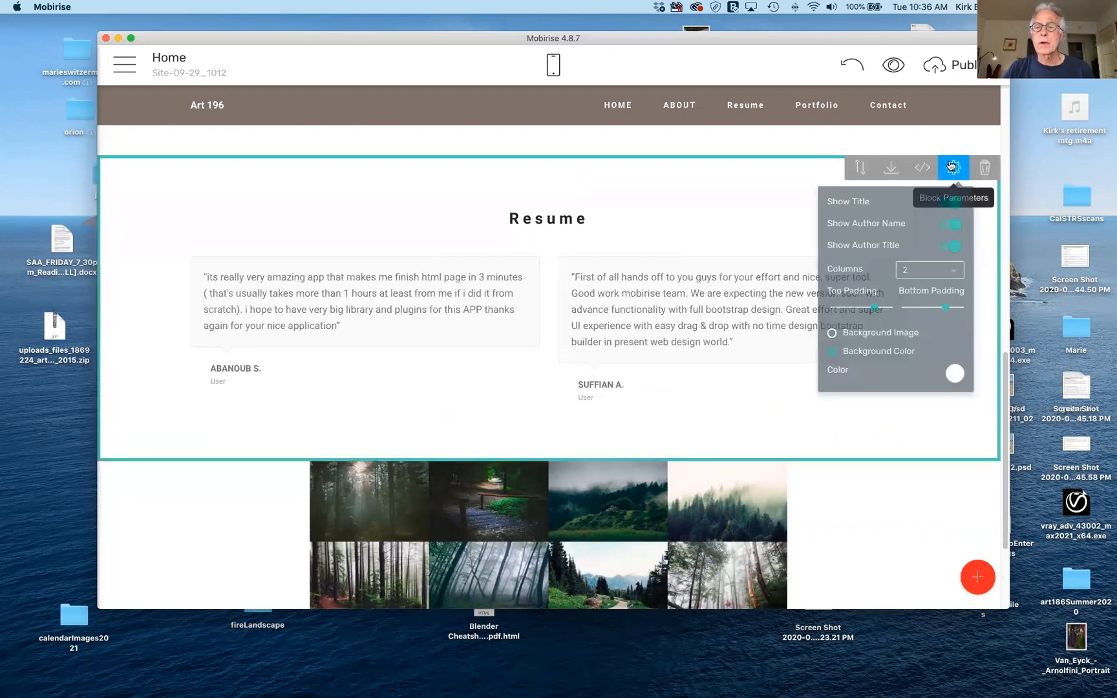
click(947, 272)
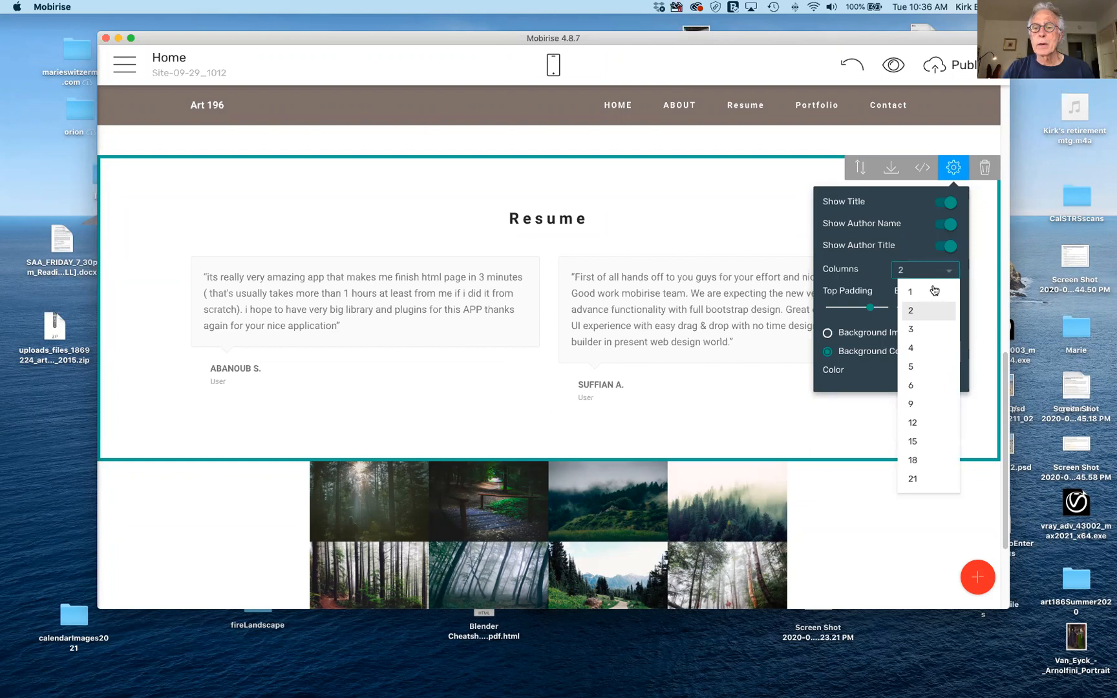
click(934, 291)
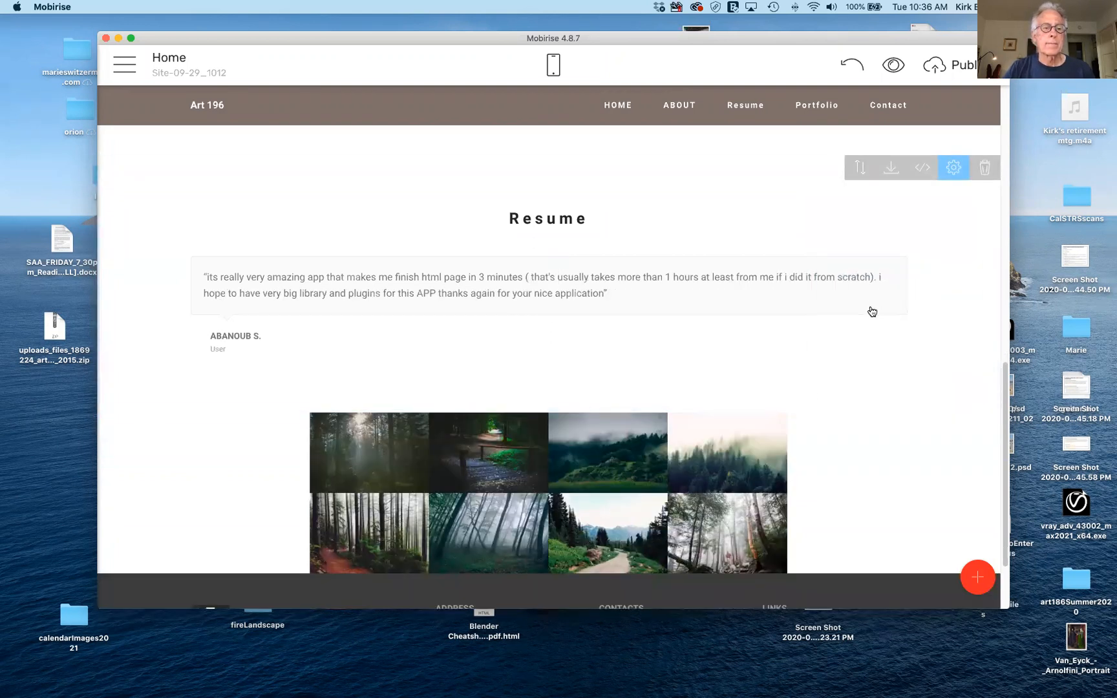
scroll(873, 312, down, 3)
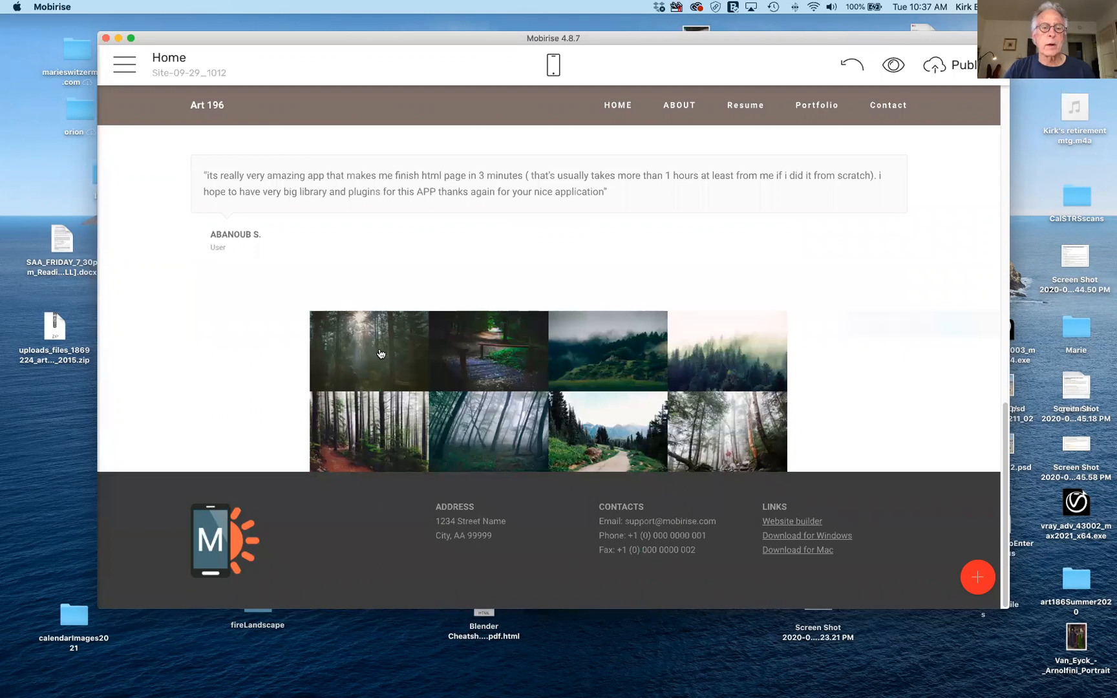
Open the forest gallery's Block Parameters and scroll its Images thumbnail row.
mouse_move(381, 354)
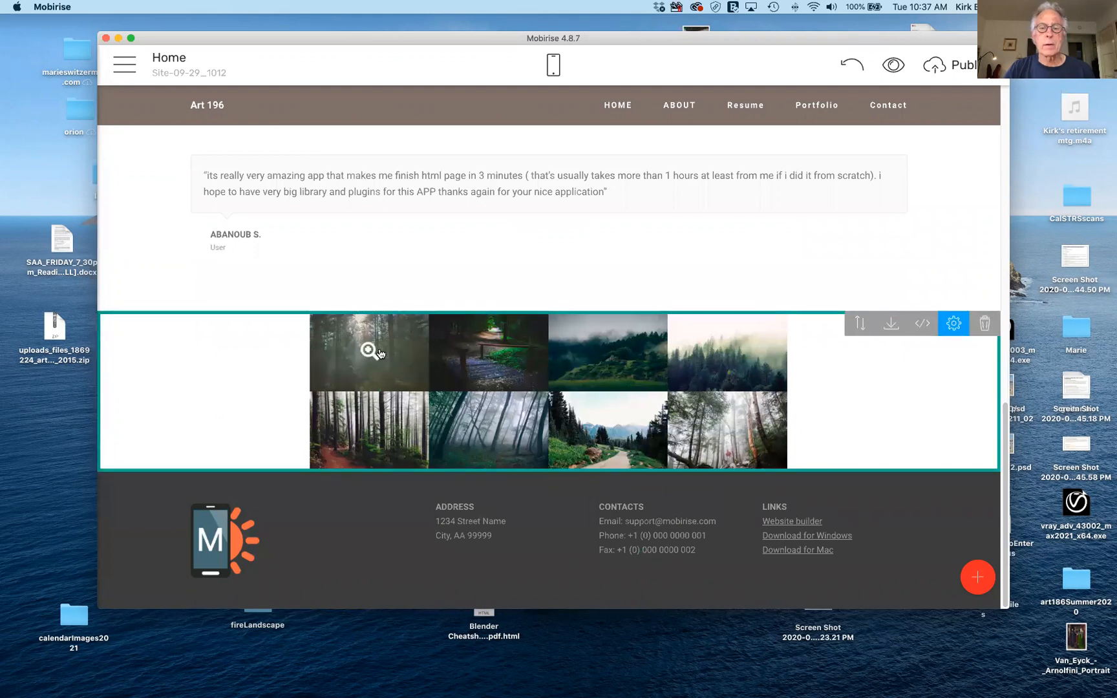
click(955, 323)
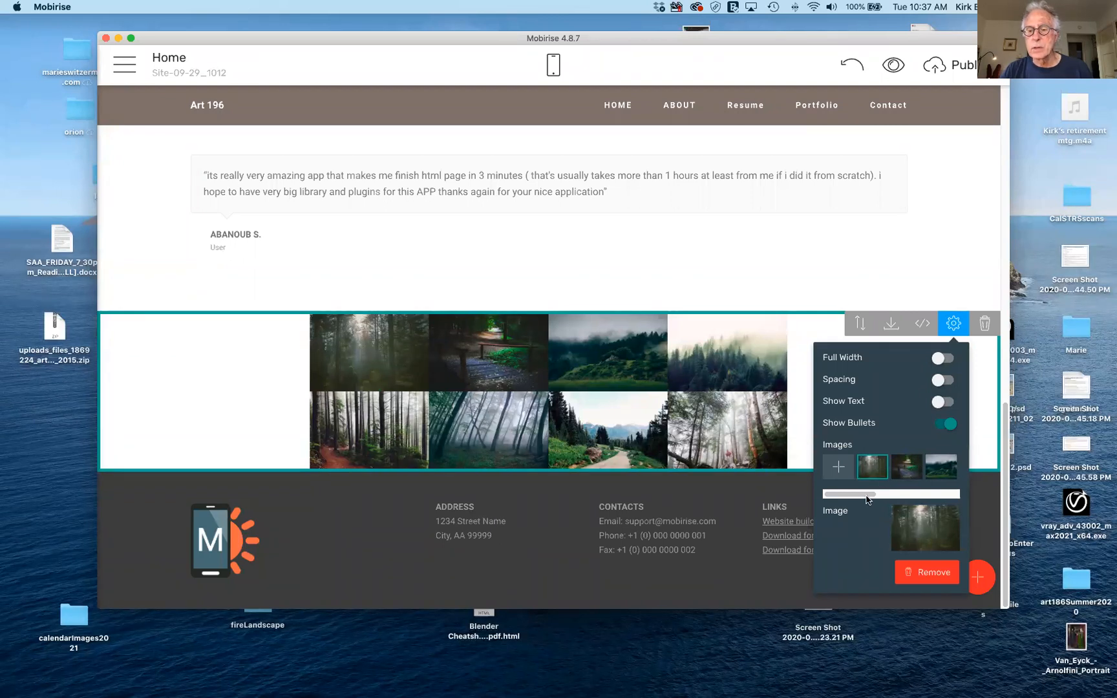
drag(867, 499, 831, 496)
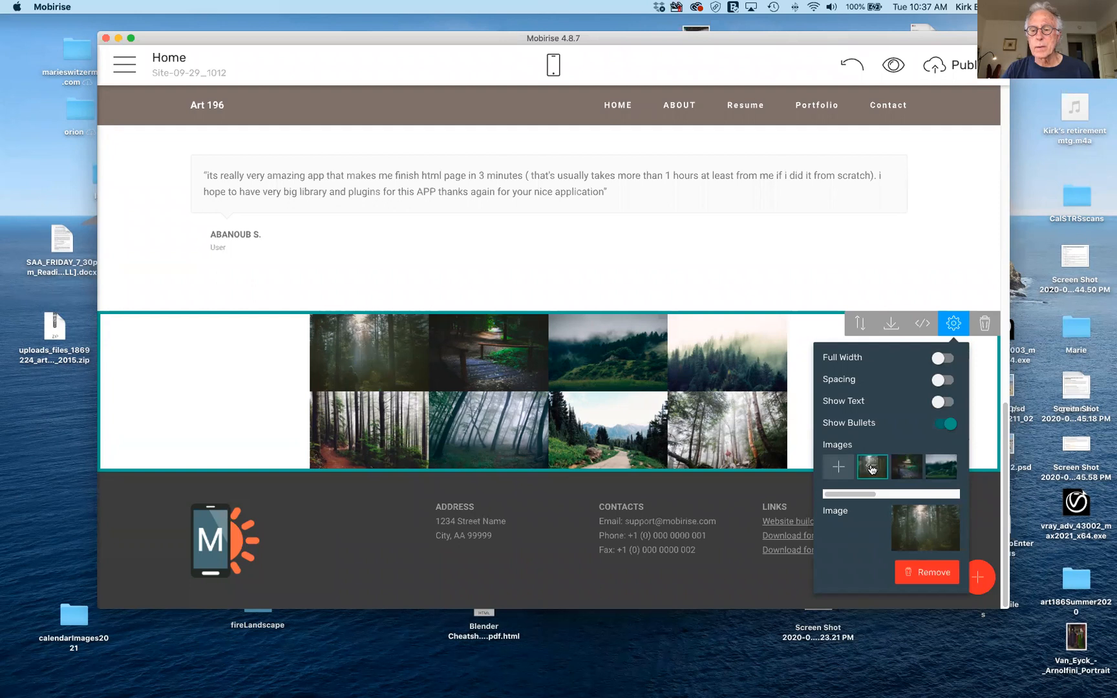
From the first gallery image's Media Image picker, choose Browse Computer to open the Desktop chooser.
click(930, 526)
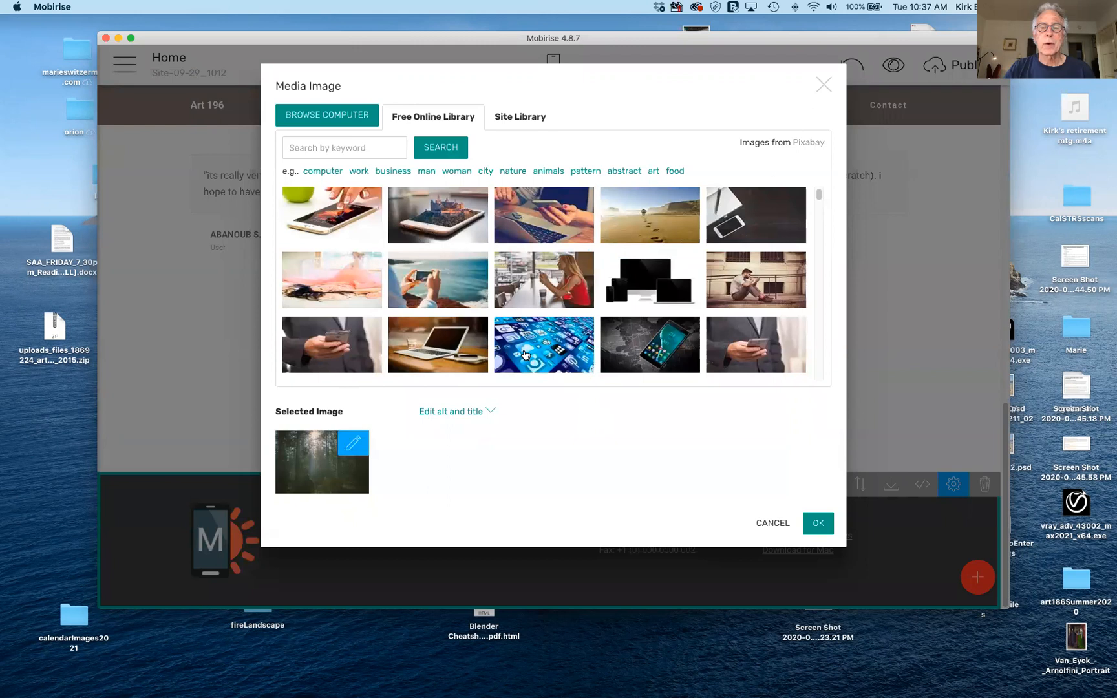
scroll(511, 353, down, 10)
scroll(525, 355, down, 10)
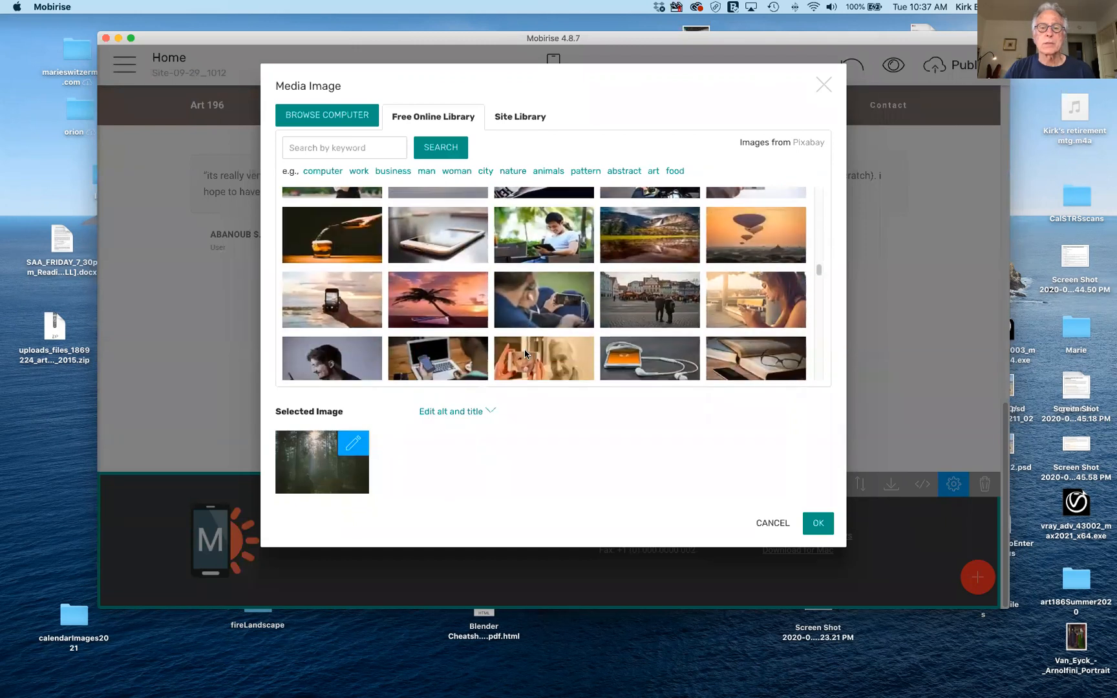
scroll(525, 354, down, 10)
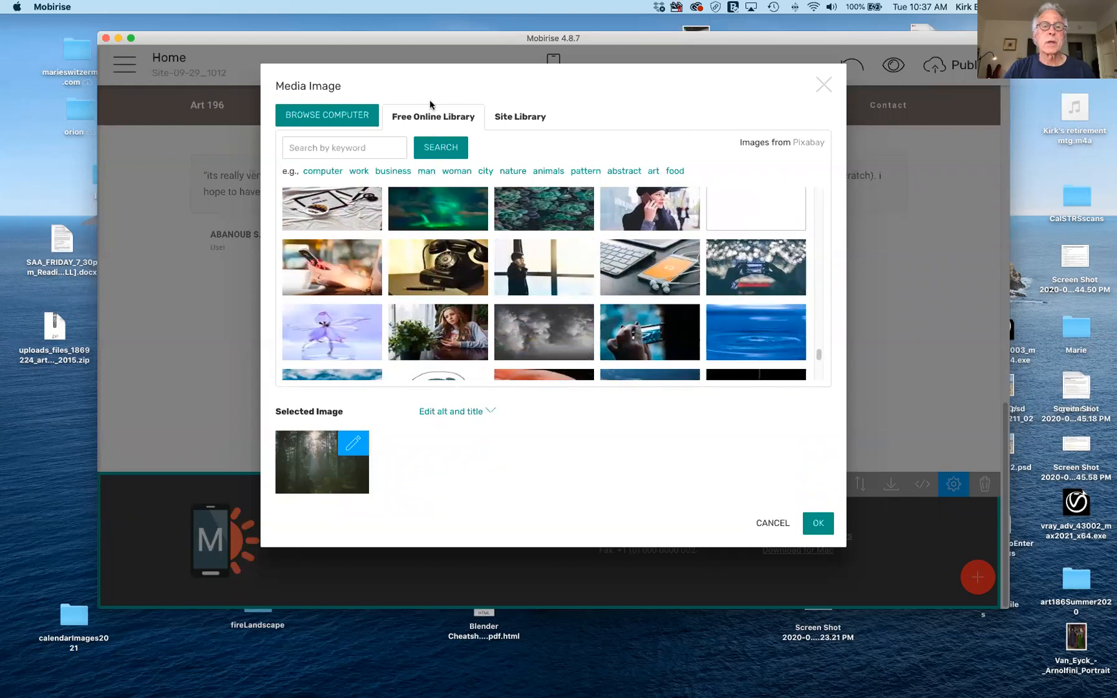
click(326, 117)
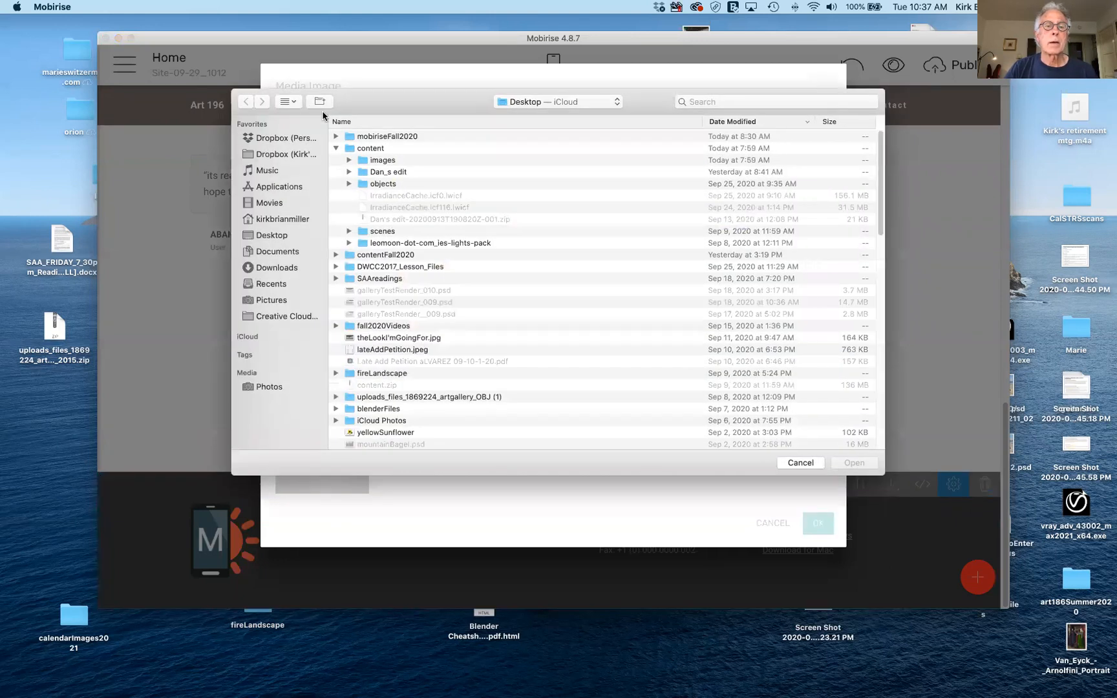
Scroll the file chooser's folder list down and open the Documents folder.
click(335, 149)
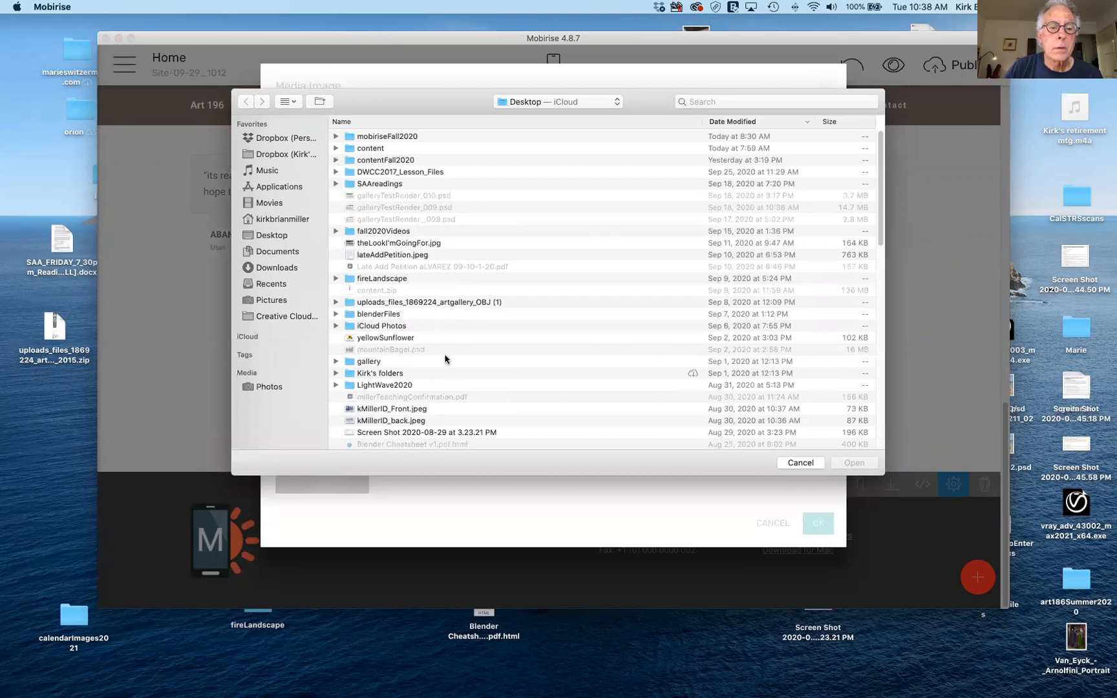
scroll(445, 359, down, 2)
scroll(445, 359, down, 5)
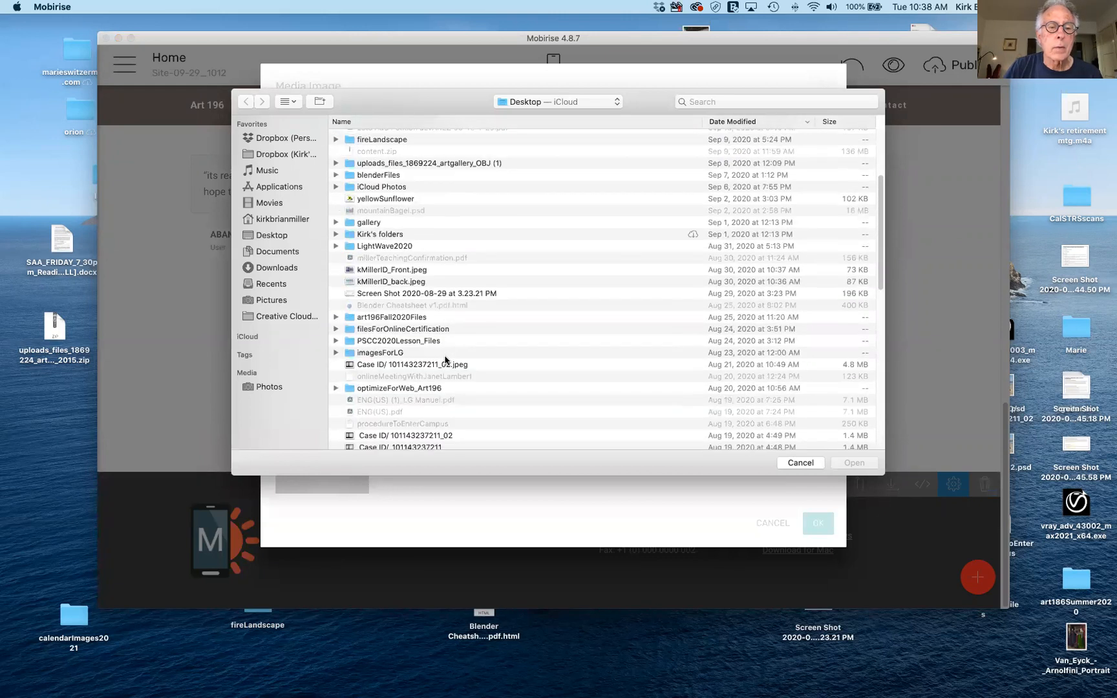
scroll(445, 359, down, 8)
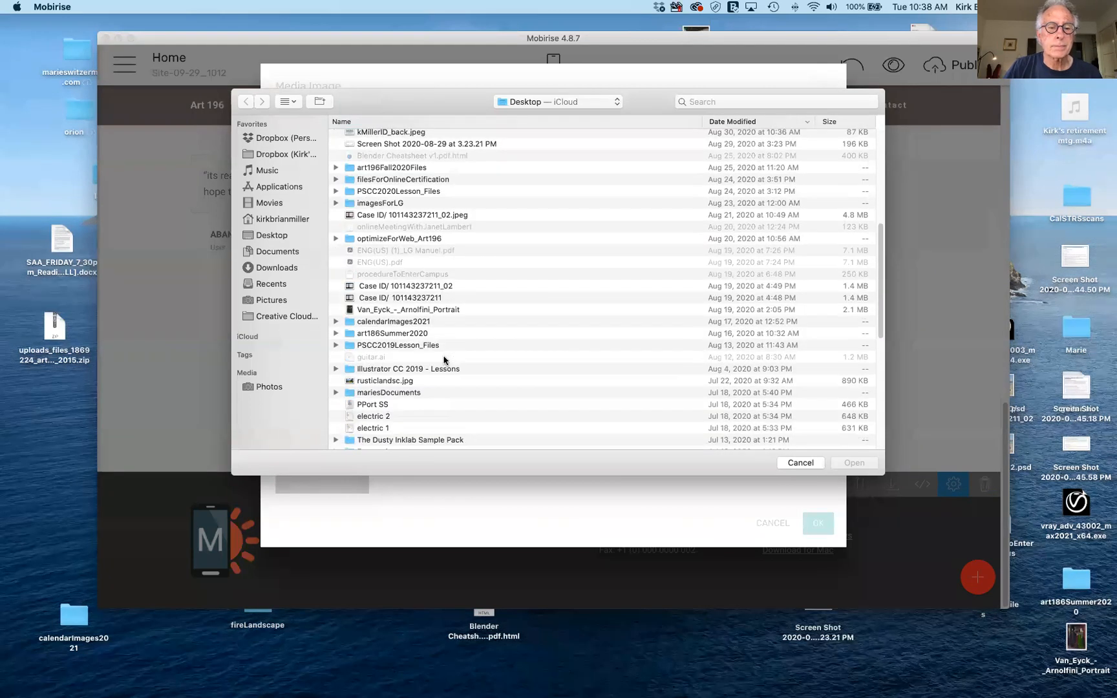
scroll(445, 360, down, 4)
scroll(444, 361, down, 5)
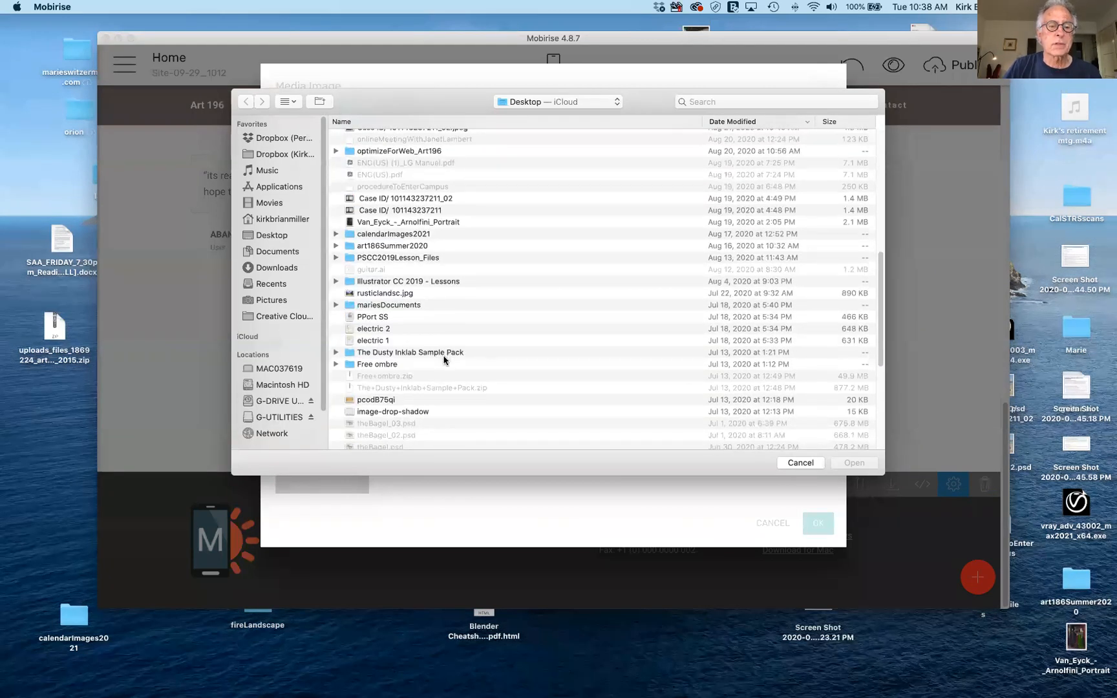
scroll(445, 360, down, 1)
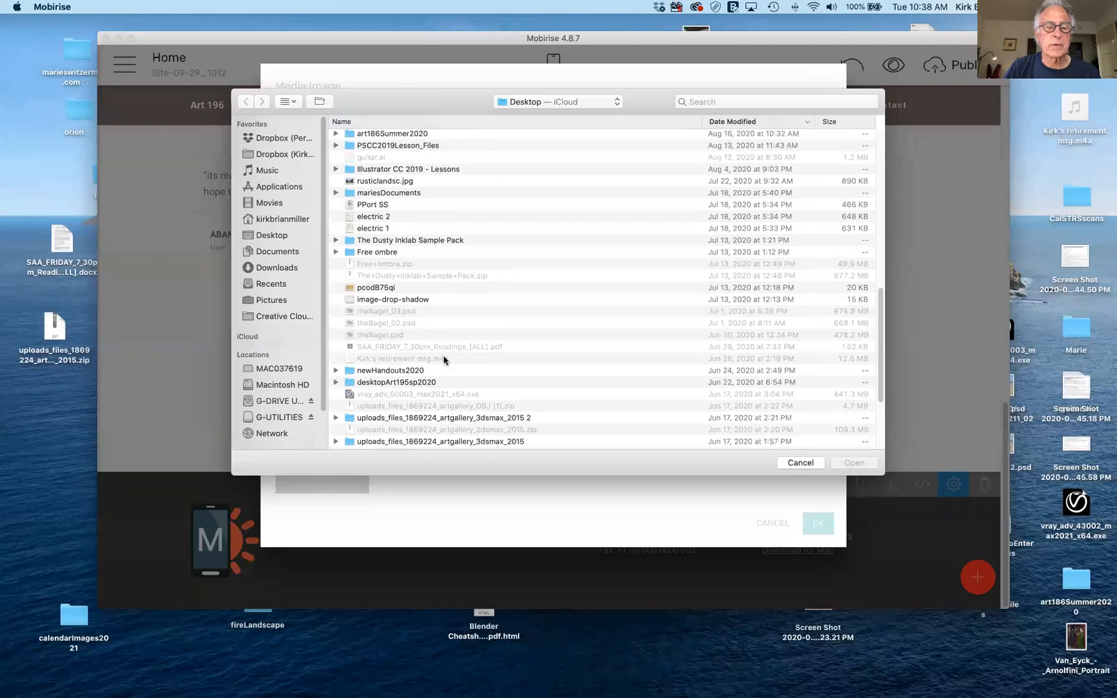
scroll(445, 360, down, 4)
scroll(445, 360, down, 3)
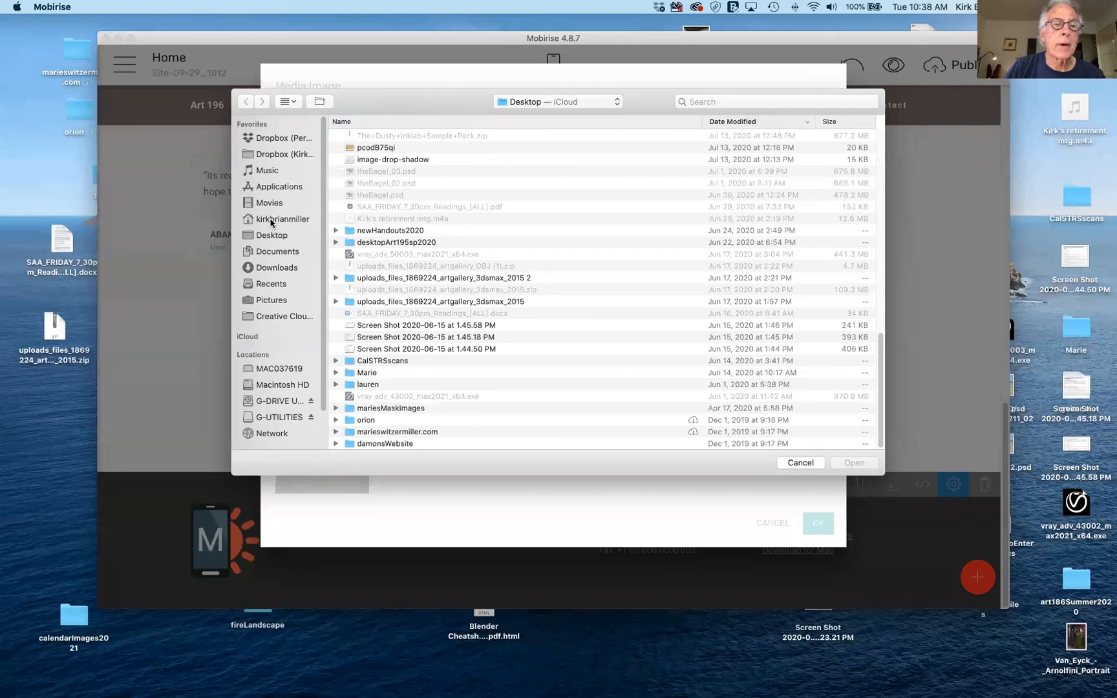
click(251, 252)
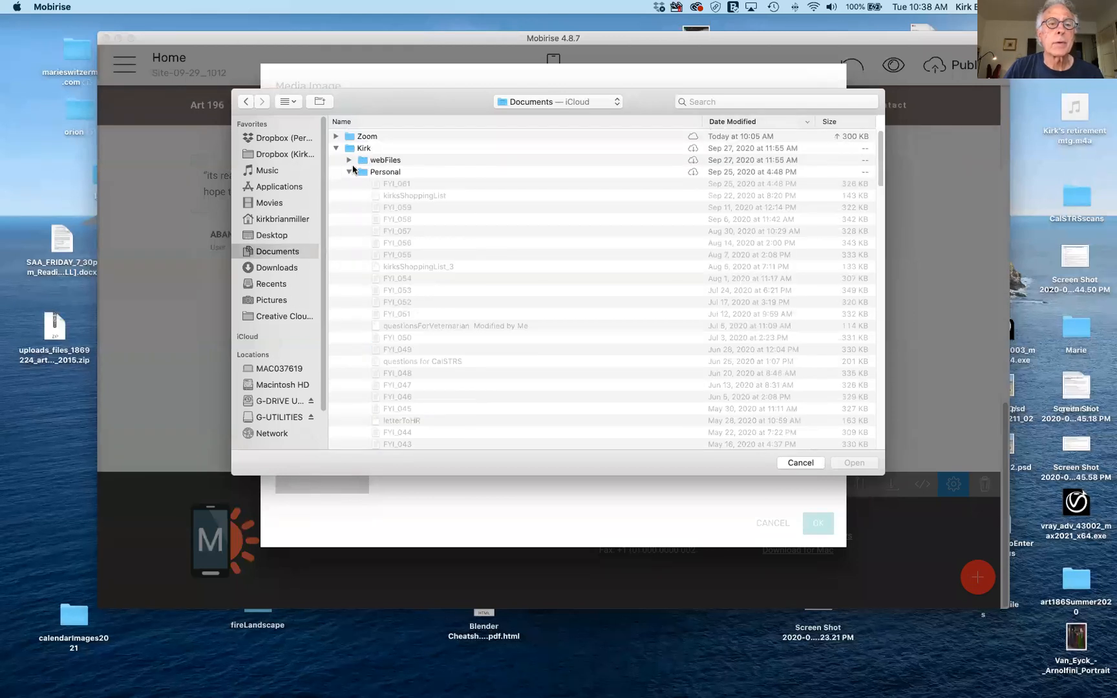
Go into webFiles > html5up-helios2016 > images > hereAndThere_05-24Lrg-assets and select hereAndThere024.jpg.
click(349, 172)
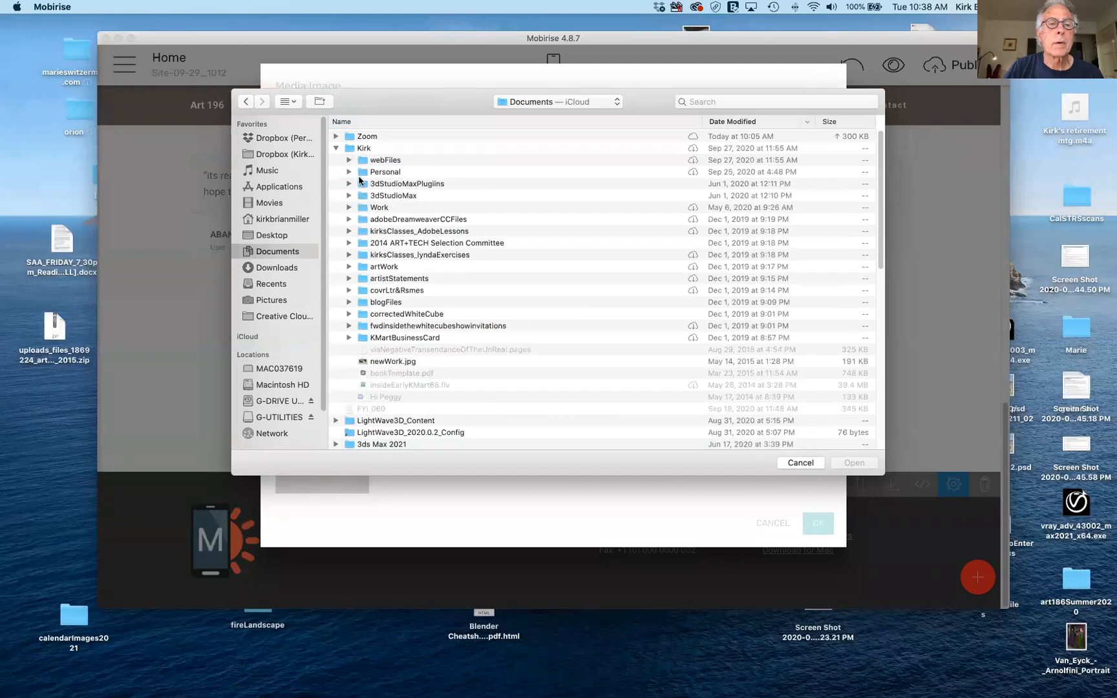
click(349, 161)
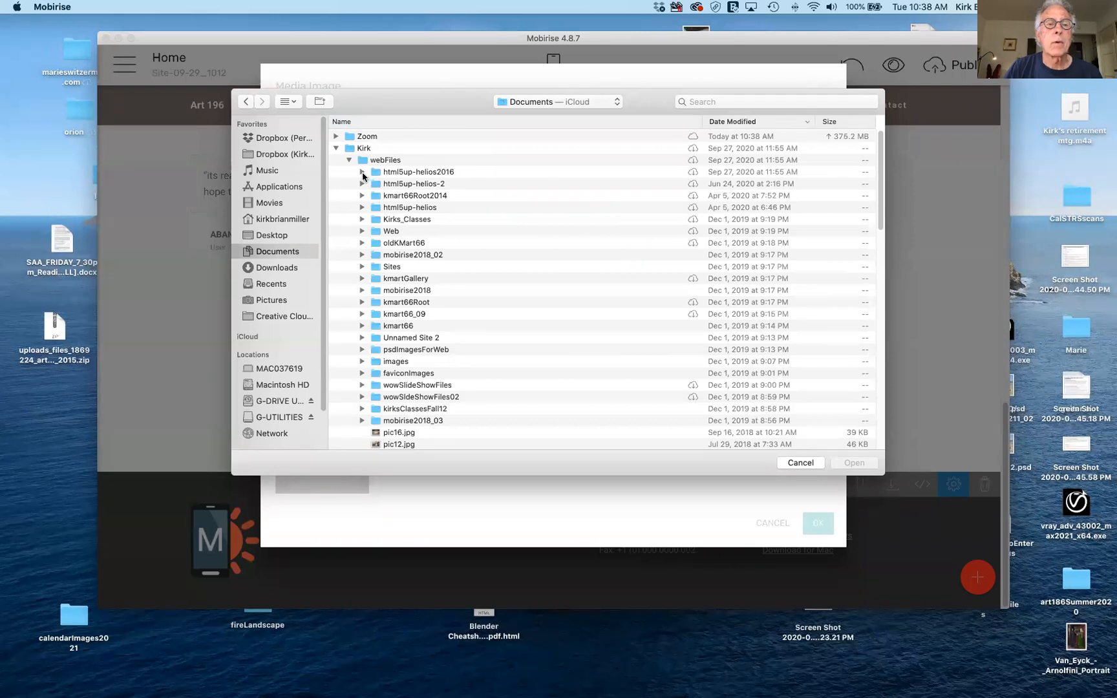
click(362, 173)
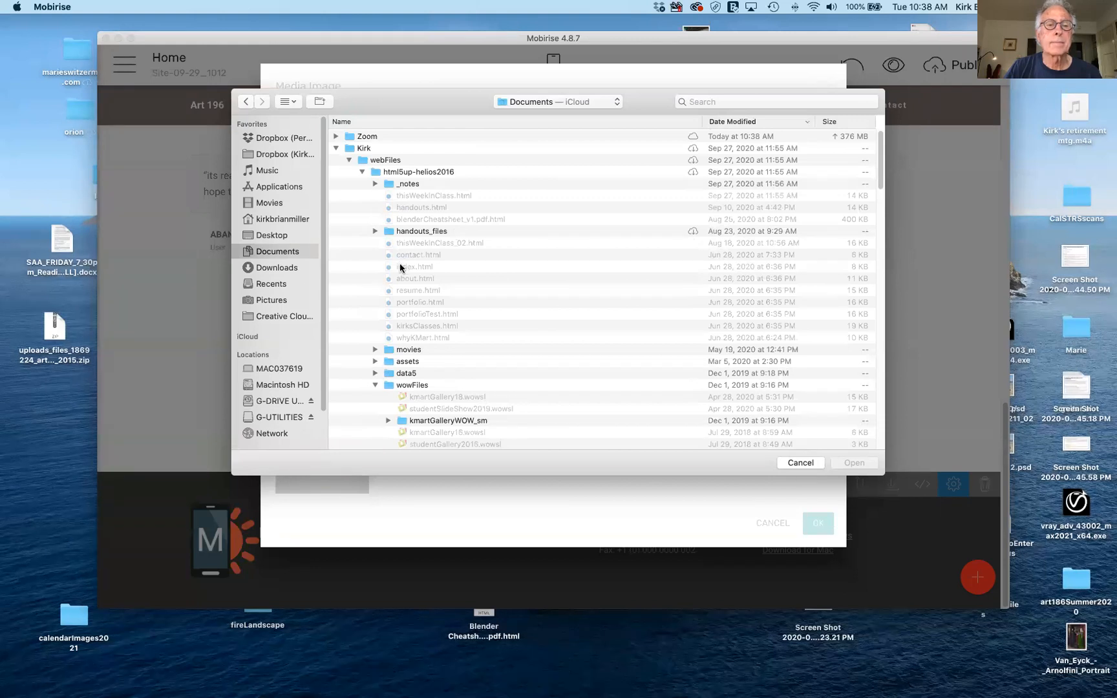
scroll(428, 301, down, 3)
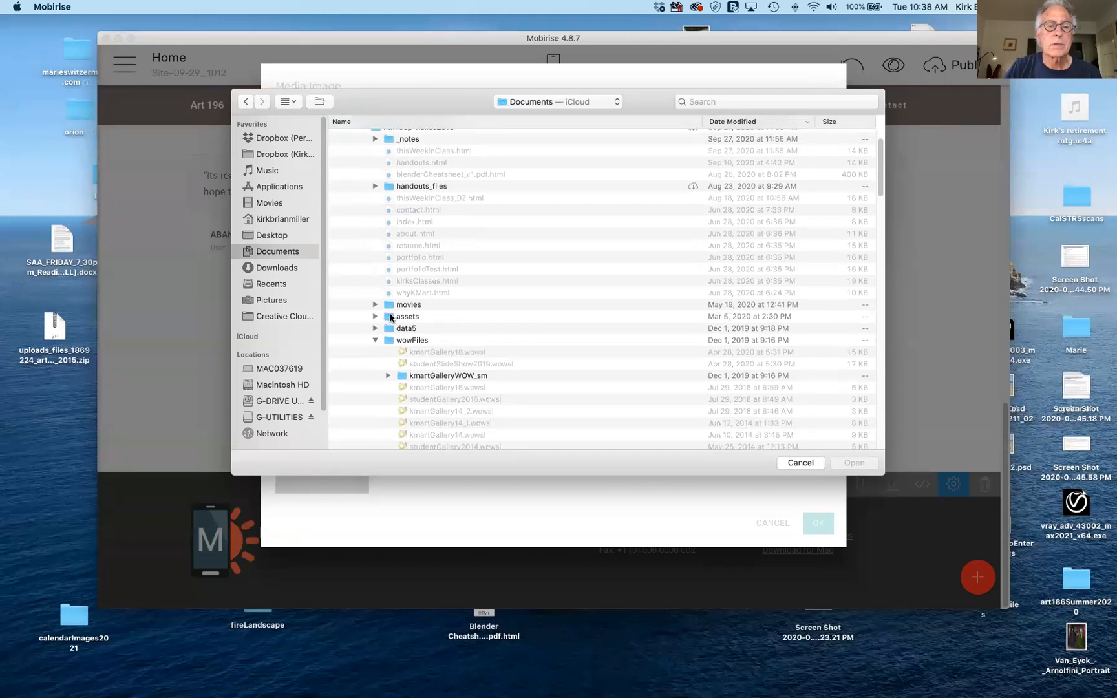
scroll(457, 314, down, 5)
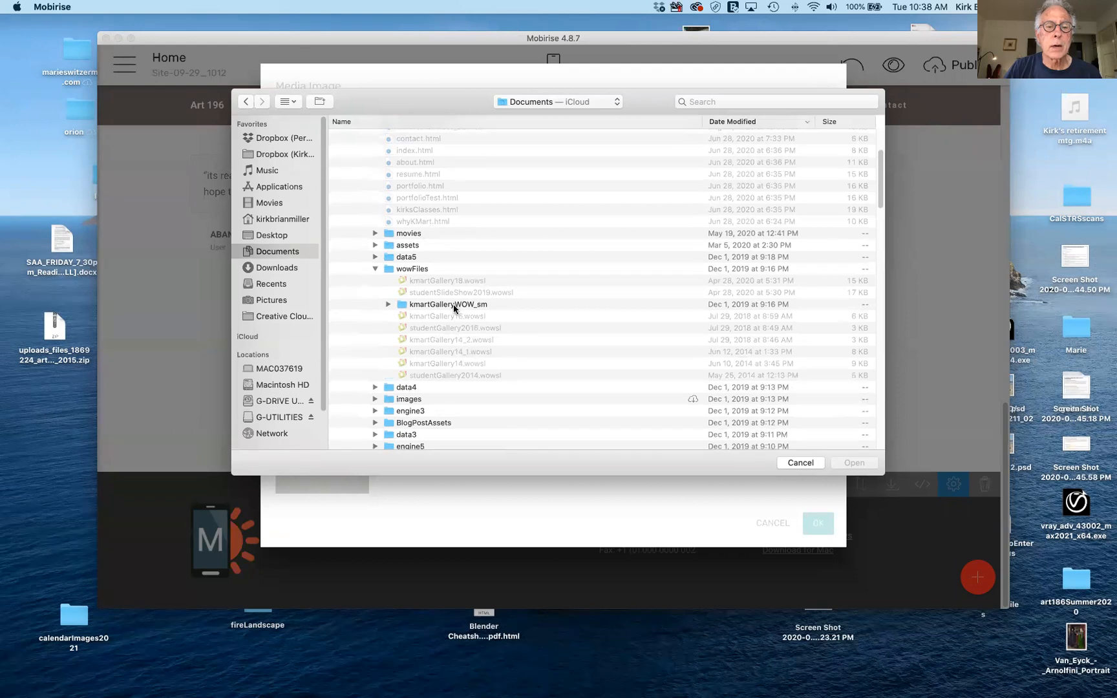
scroll(454, 308, down, 7)
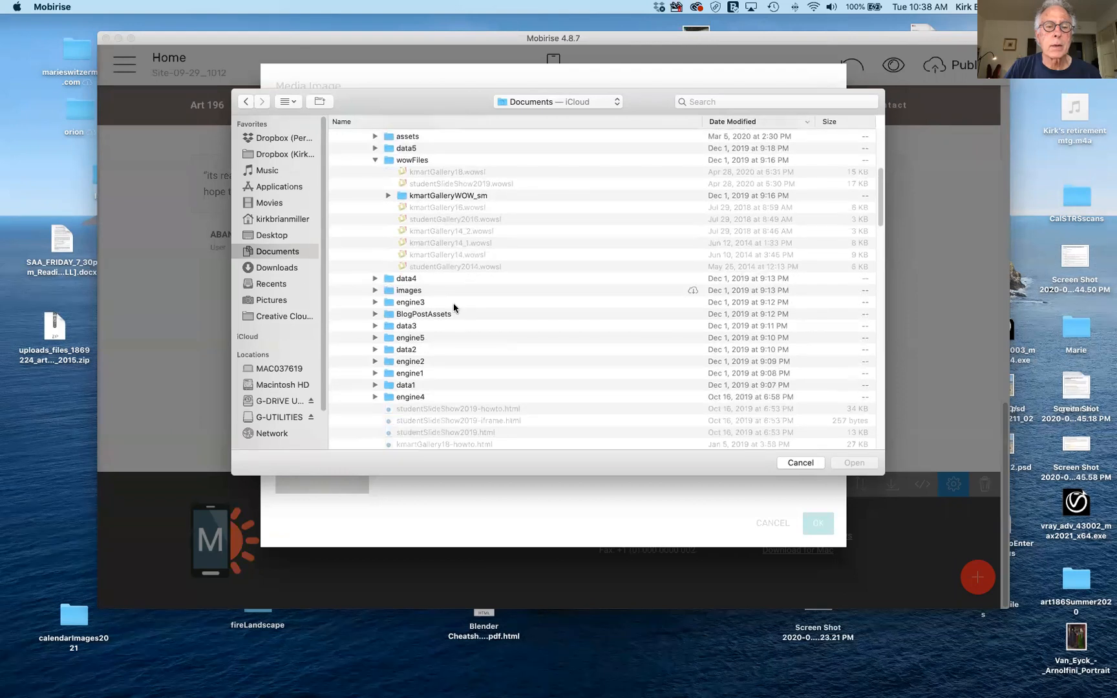
click(375, 291)
scroll(533, 318, down, 5)
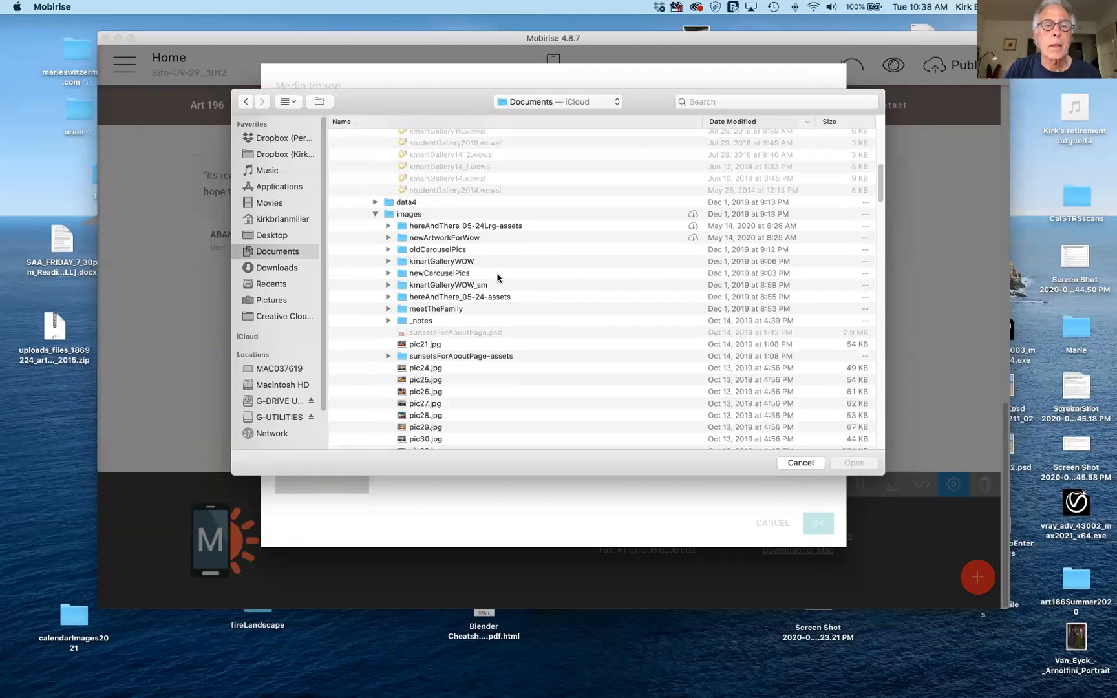
click(388, 227)
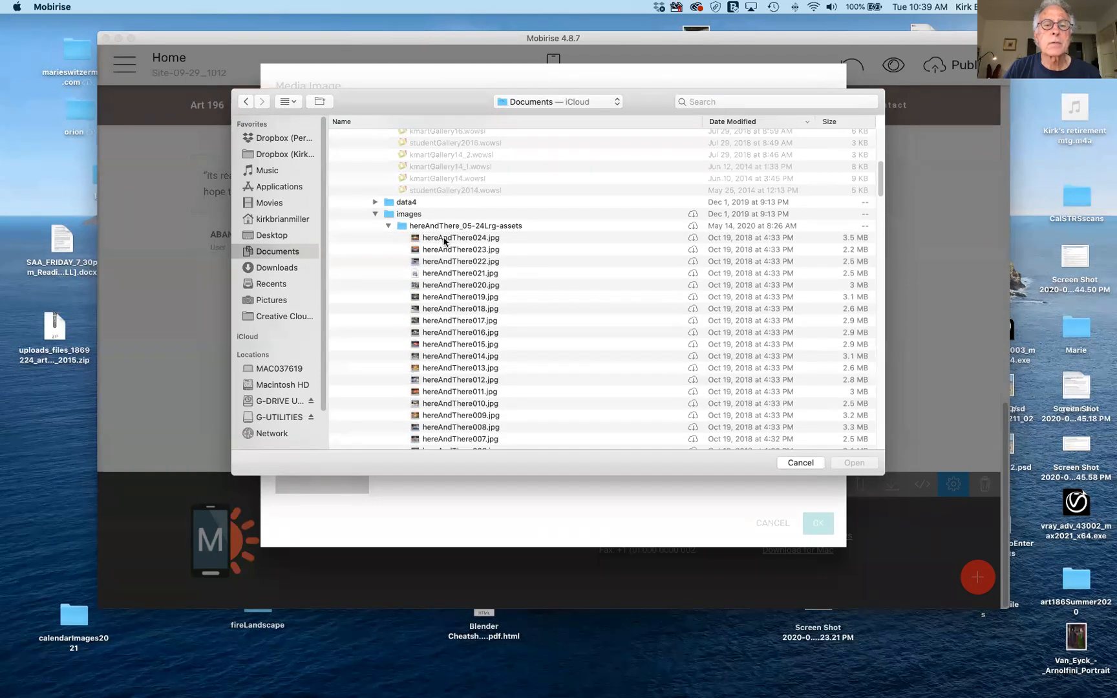
click(444, 238)
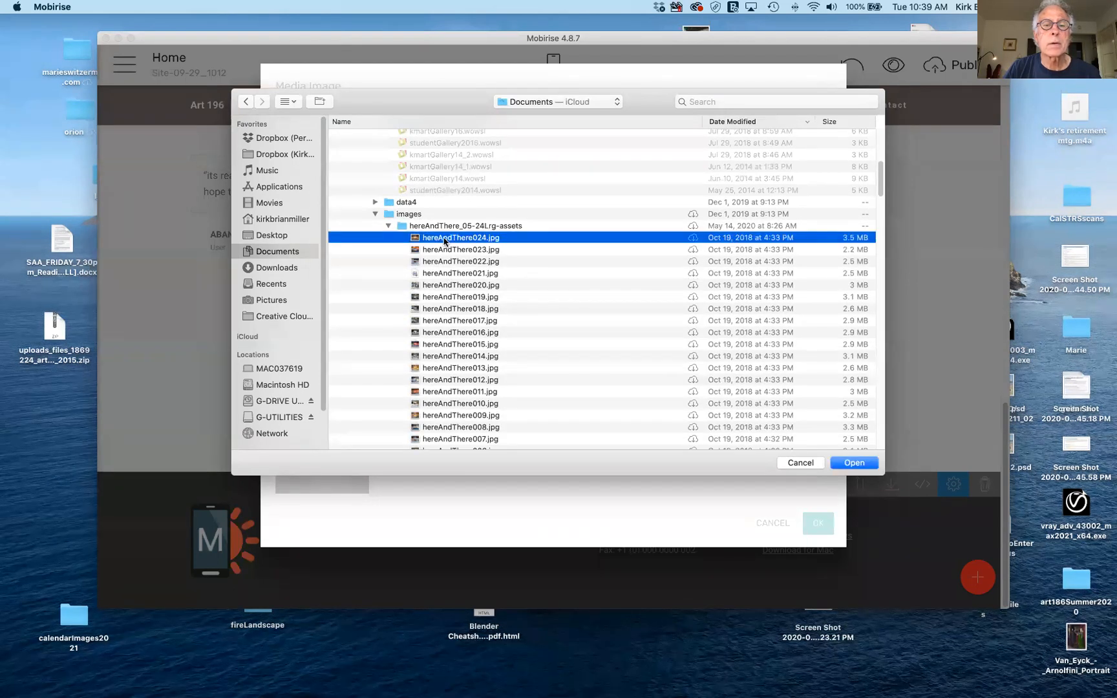
Open hereAndThere024.jpg and confirm it as the first gallery photo.
click(861, 465)
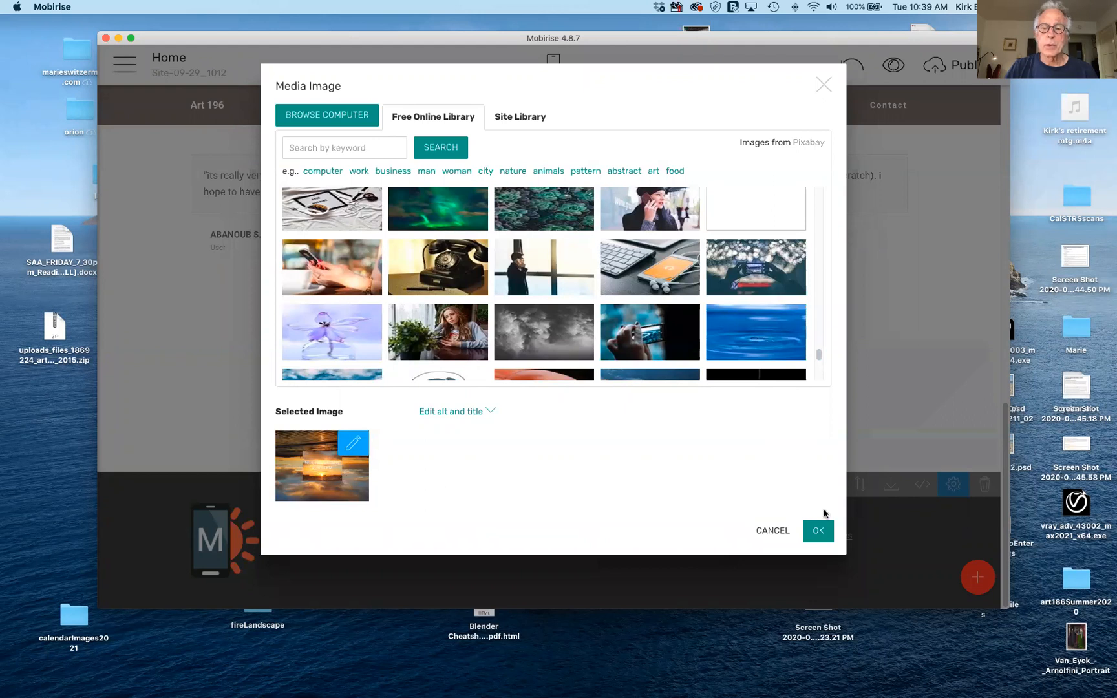
click(816, 530)
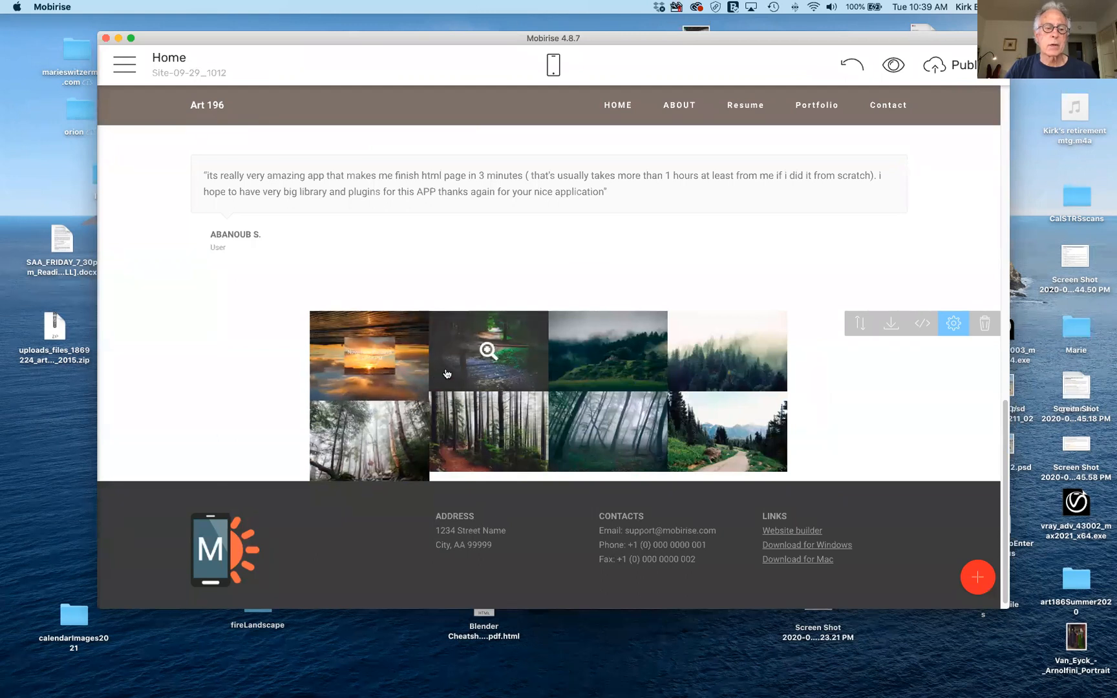
scroll(714, 380, down, 1)
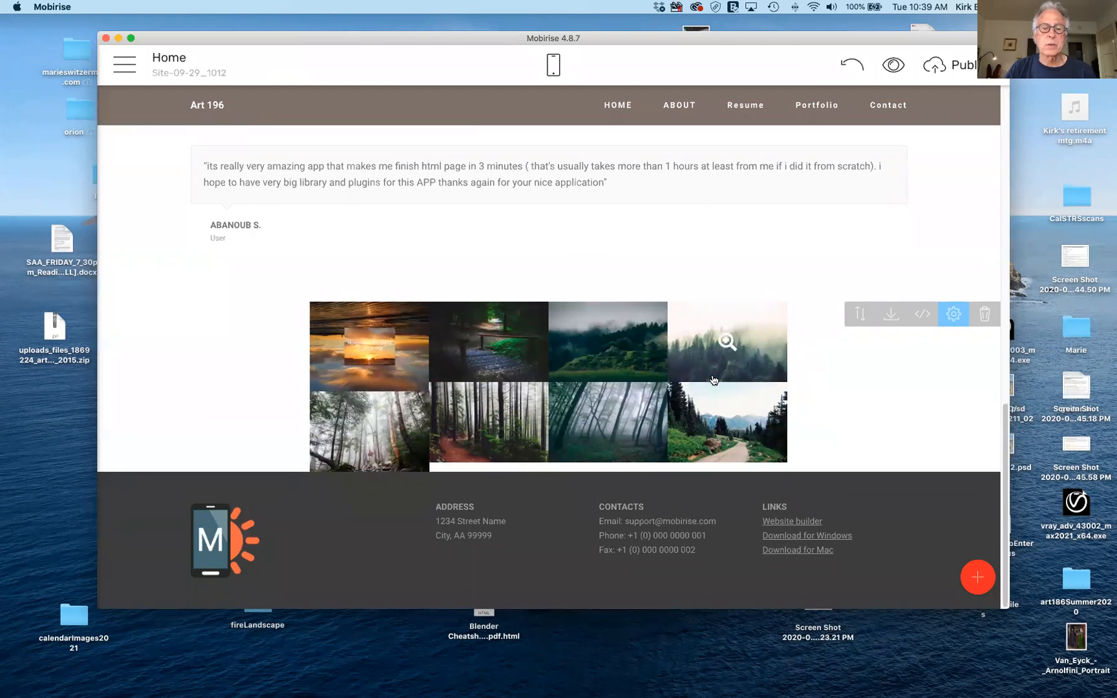
scroll(870, 402, up, 3)
scroll(870, 402, down, 3)
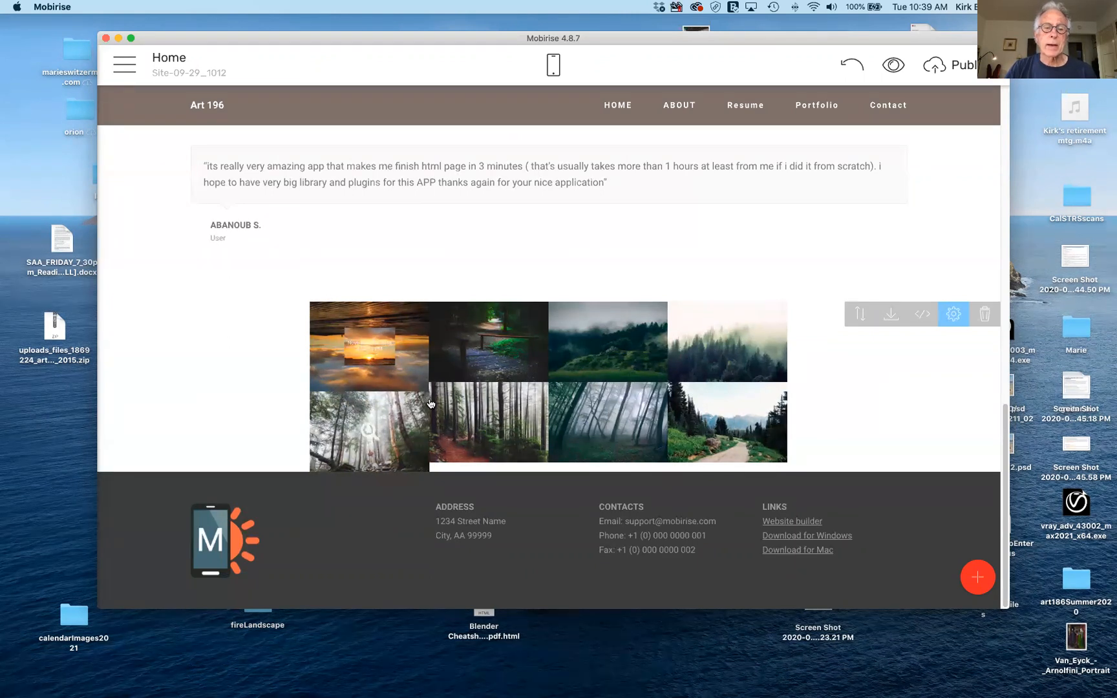
Delete the second gallery image, the dark forest-path photo, in the gallery block settings.
click(954, 315)
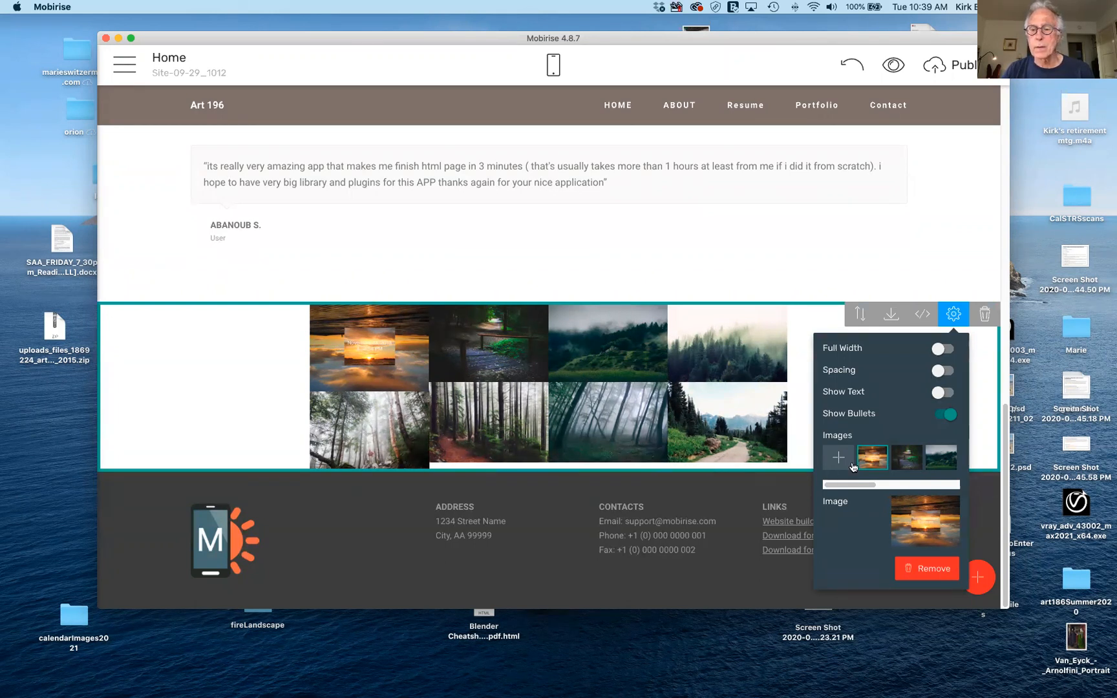
click(910, 452)
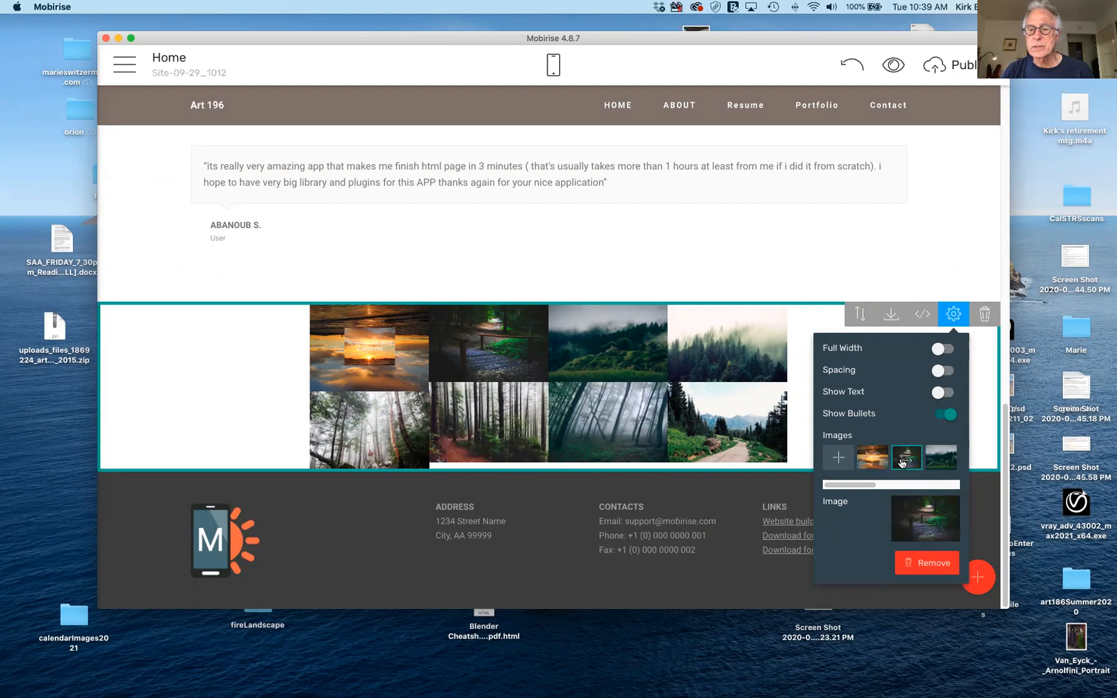
click(920, 564)
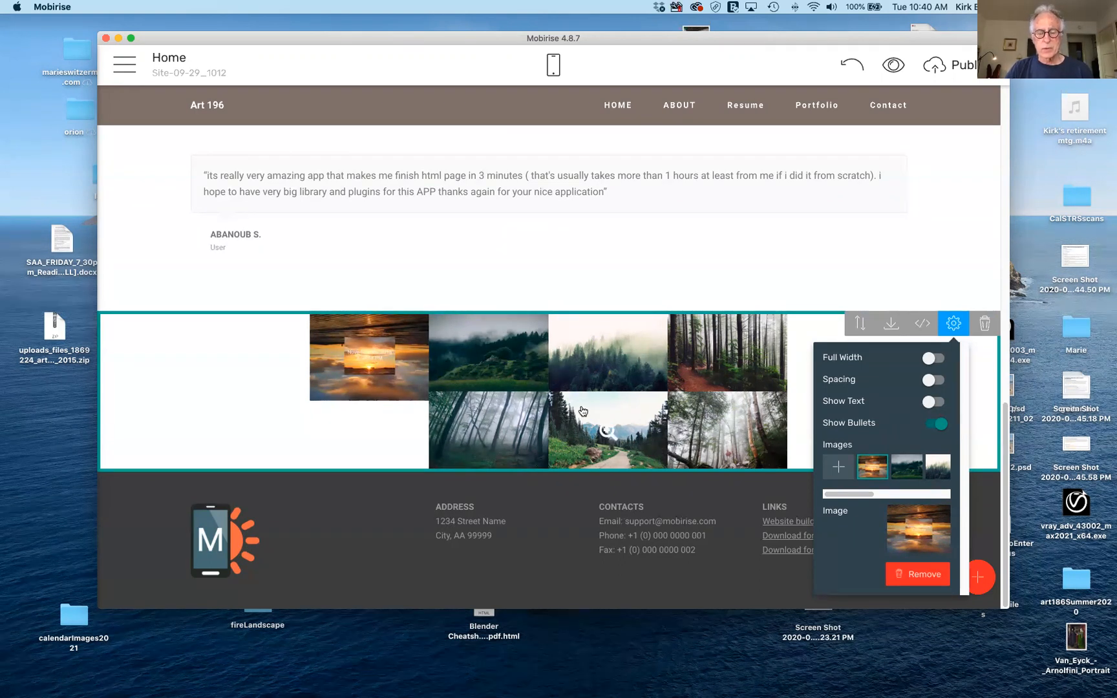
click(517, 334)
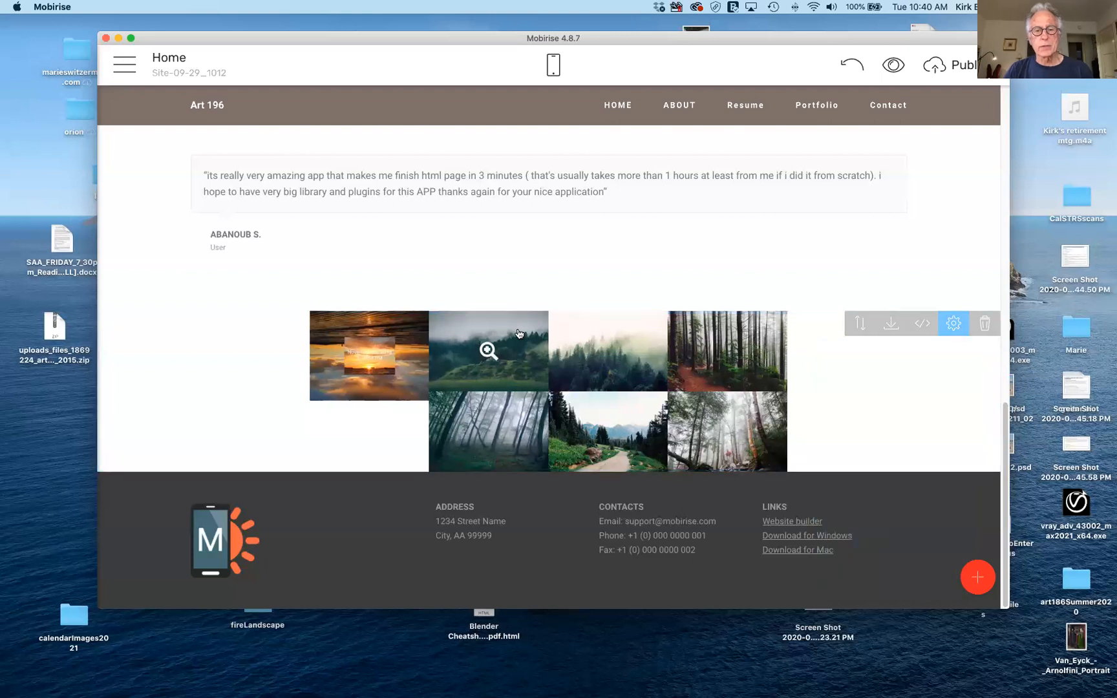
click(956, 324)
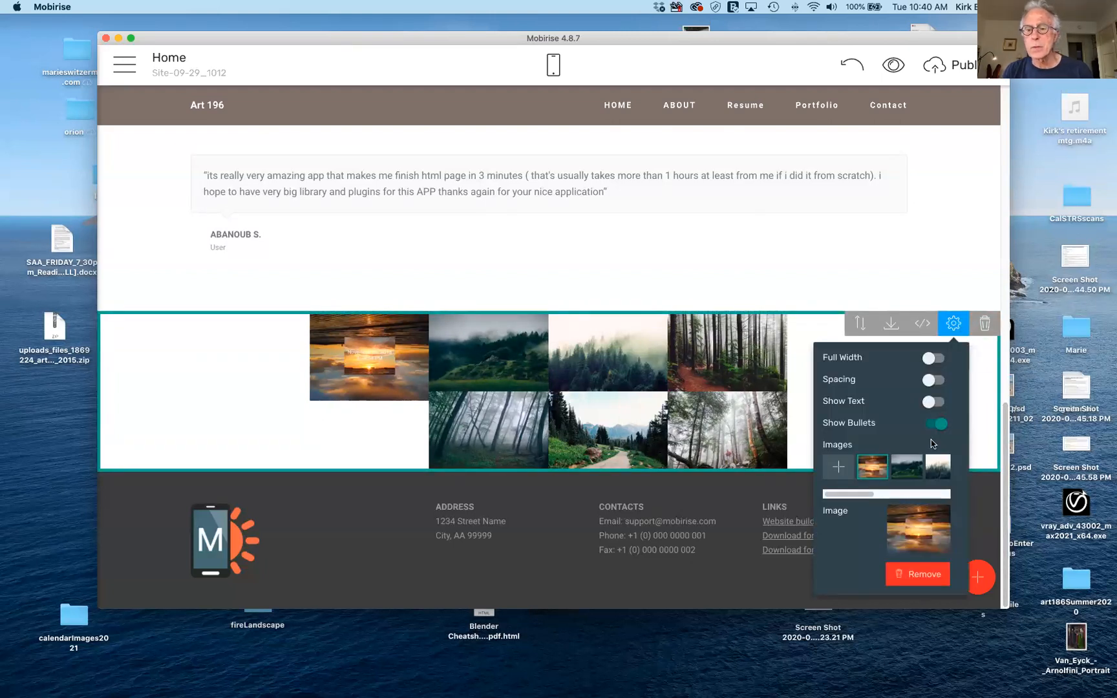
Swap the green misty-hill thumbnail for hereAndThere006.jpg loaded from the computer.
click(908, 467)
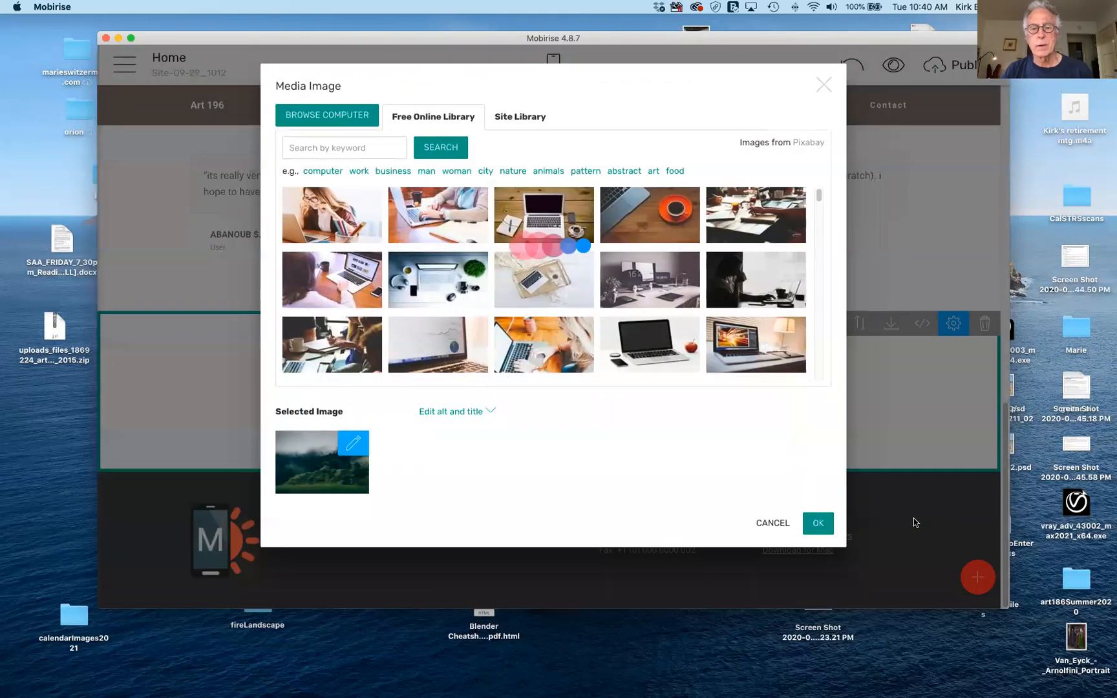
click(327, 114)
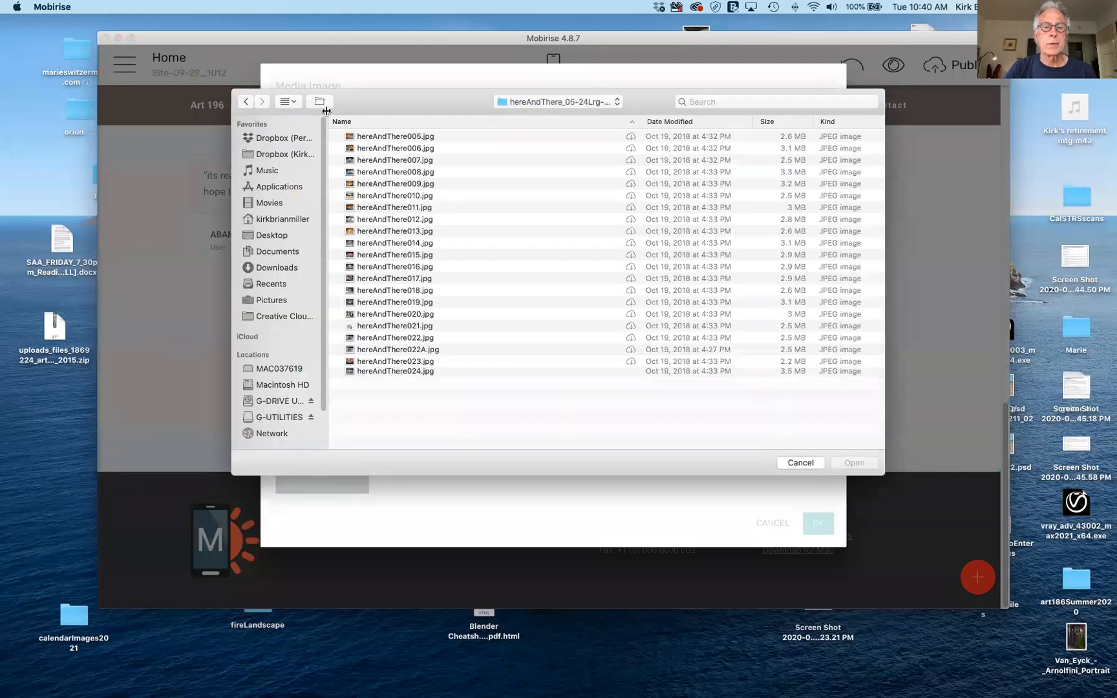
click(401, 148)
click(854, 463)
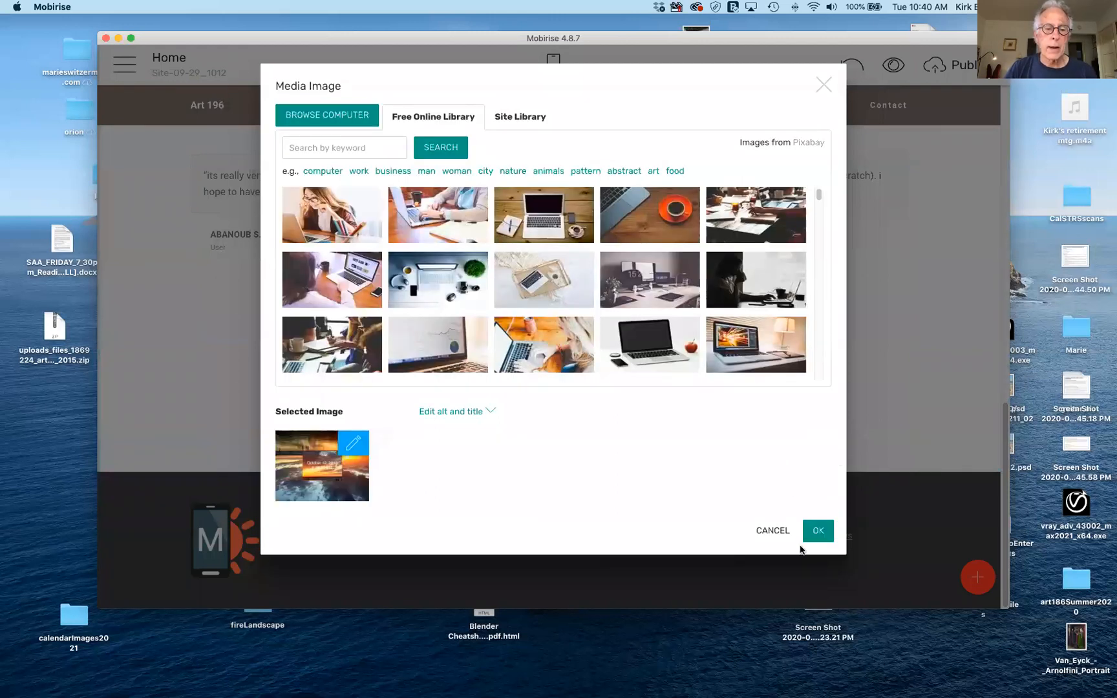
click(818, 531)
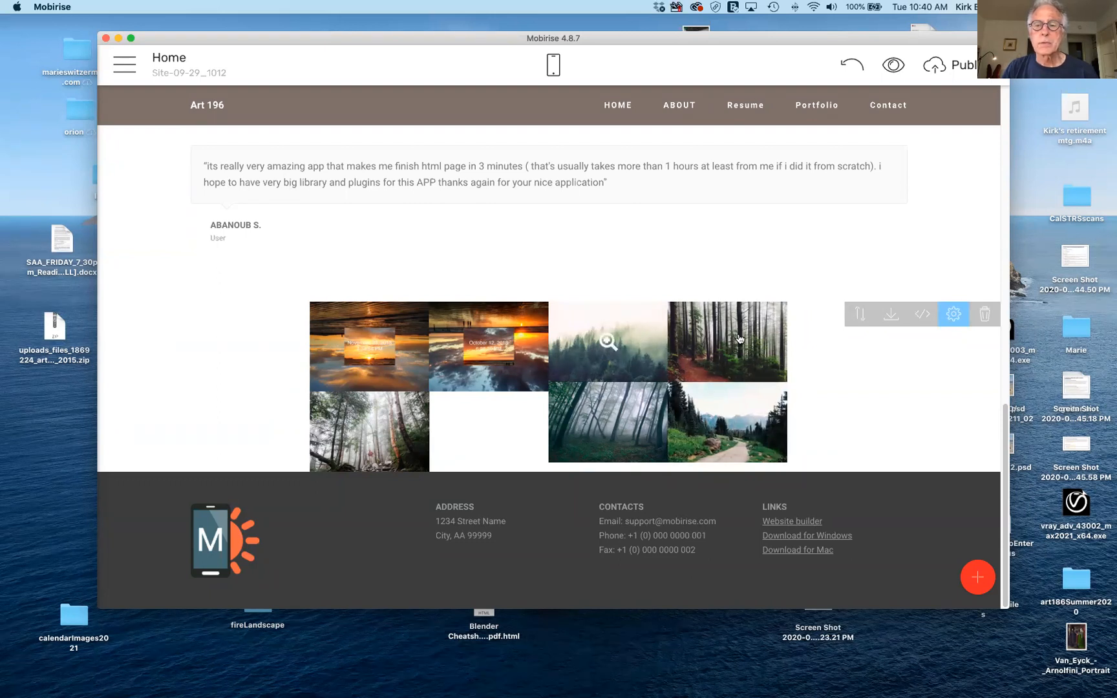
Replace the misty fourth gallery image with the hereAndThere007.jpg cloud photo from the computer.
click(952, 316)
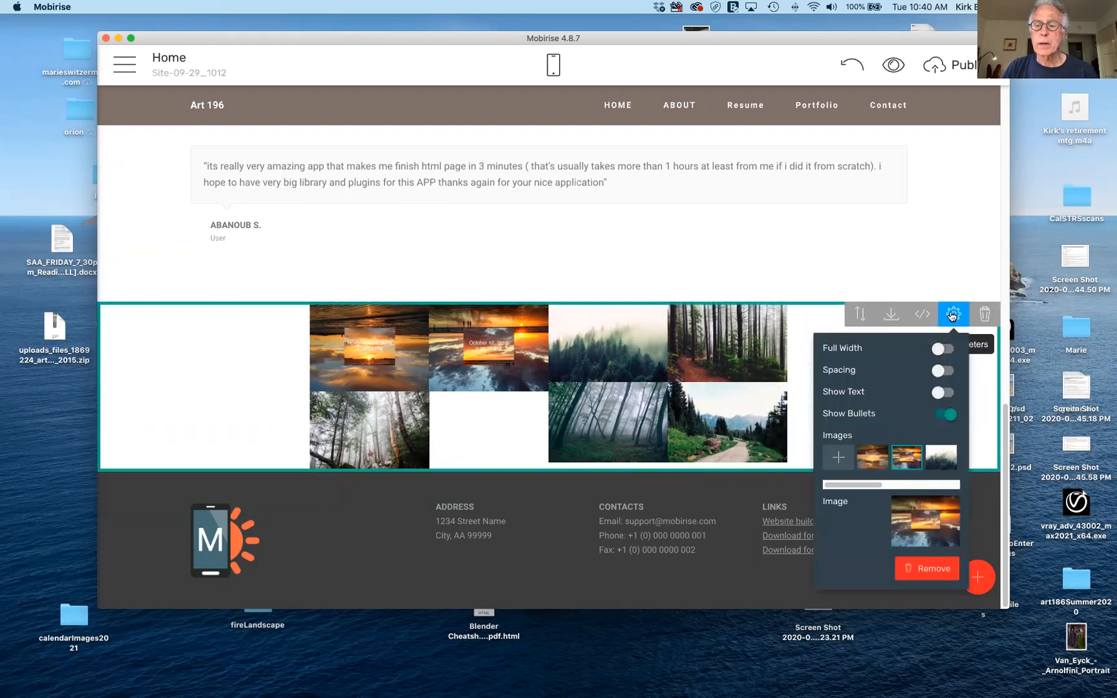
click(943, 457)
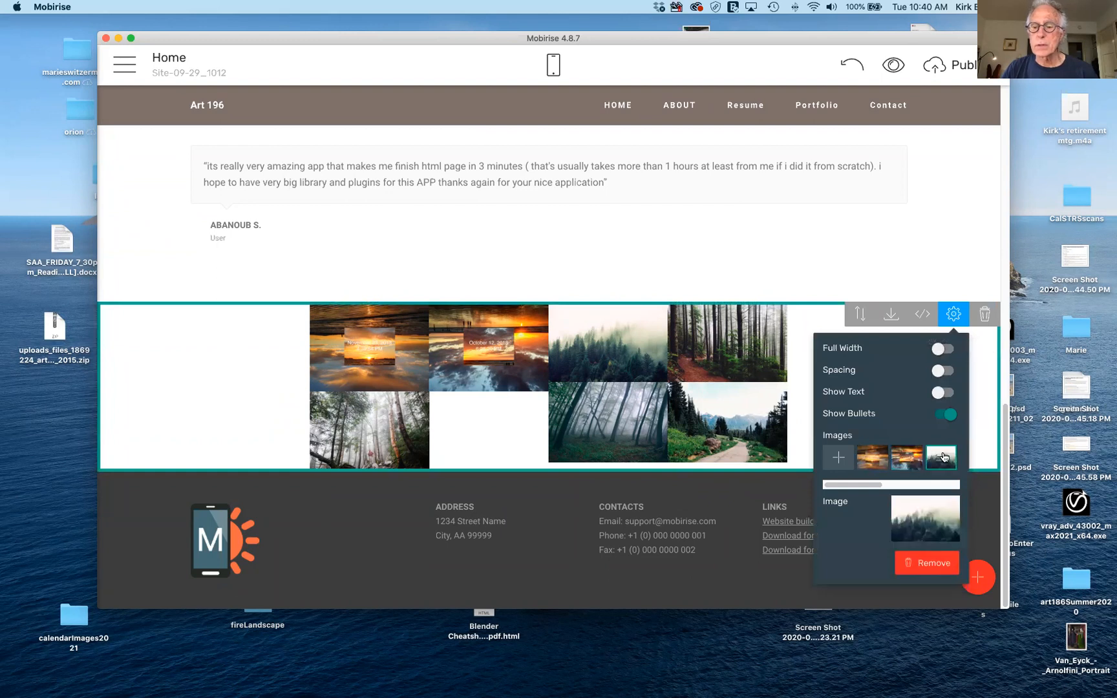
click(931, 515)
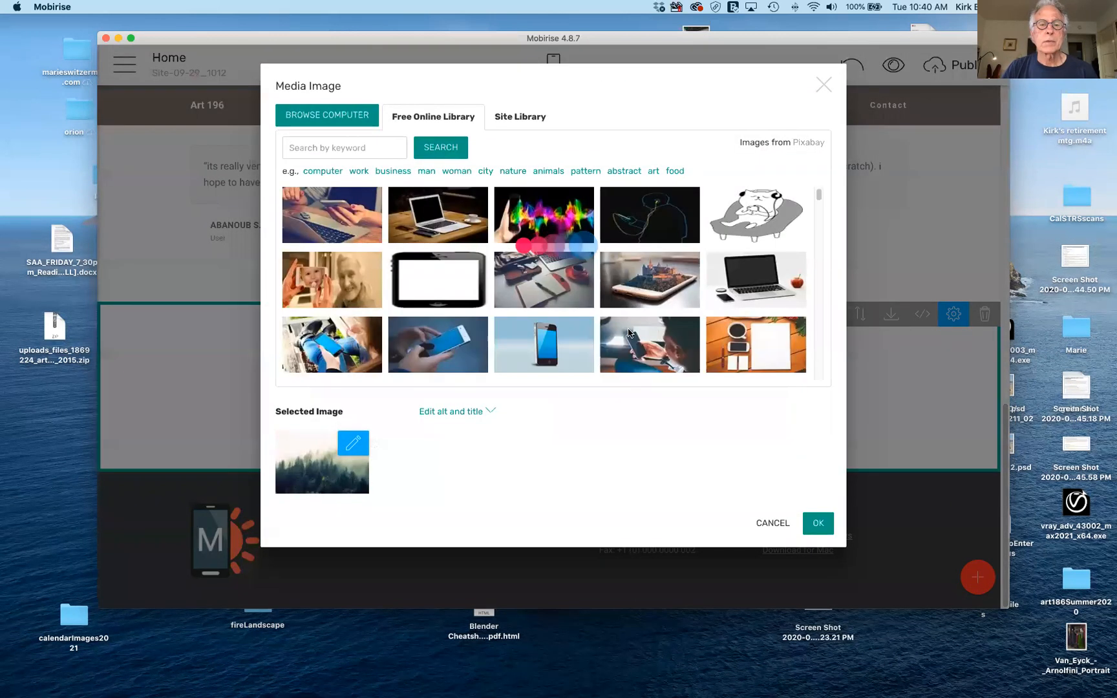
click(334, 116)
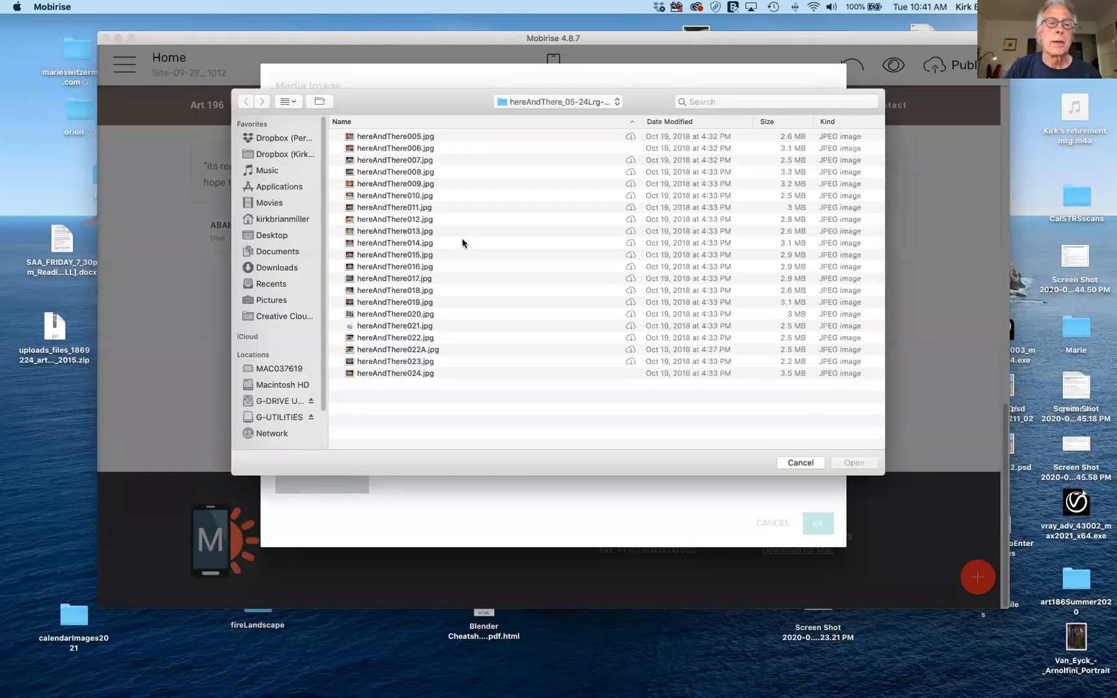
click(411, 162)
click(851, 462)
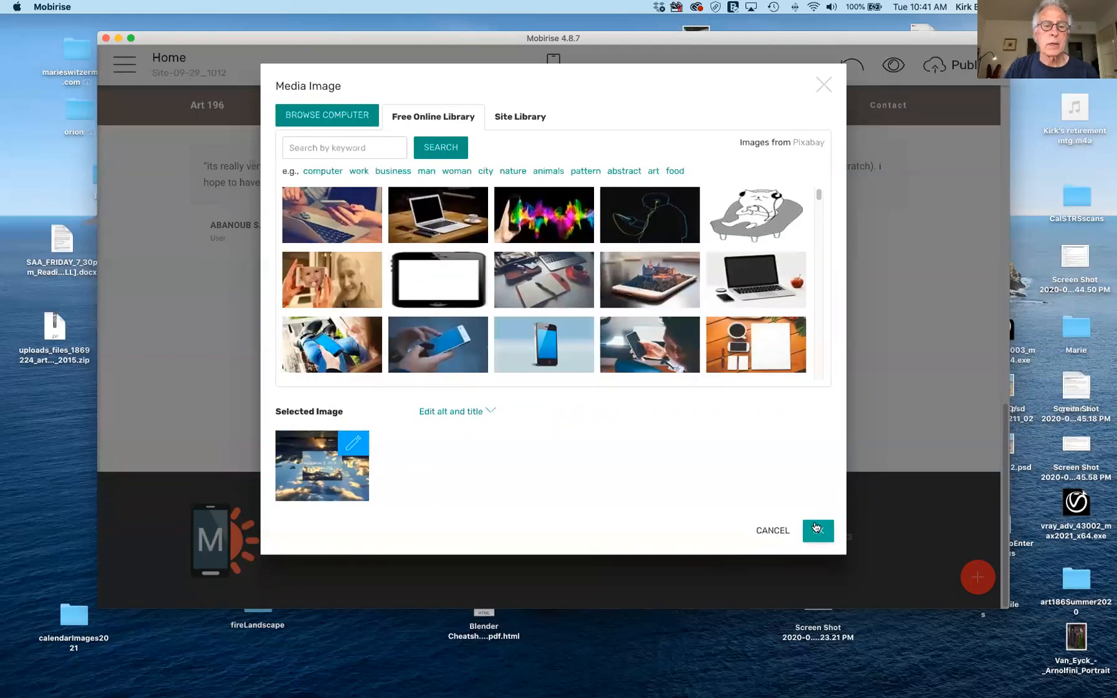
click(816, 528)
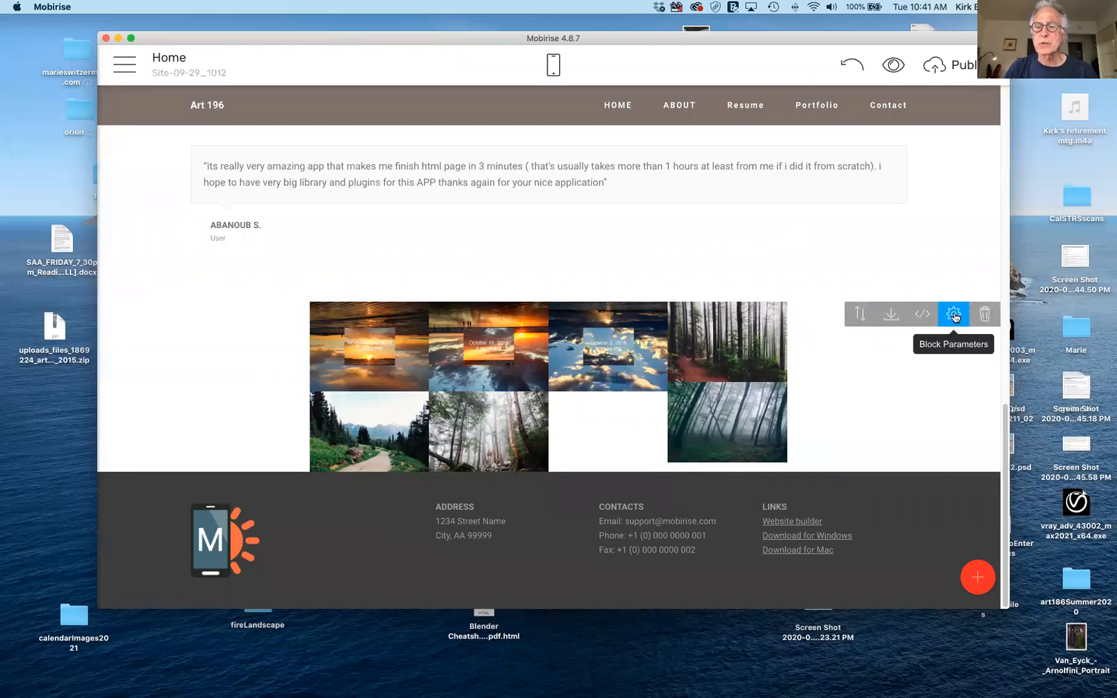
Turn on Show Text and Spacing for the gallery, keeping bullets on and Full Width off.
click(955, 317)
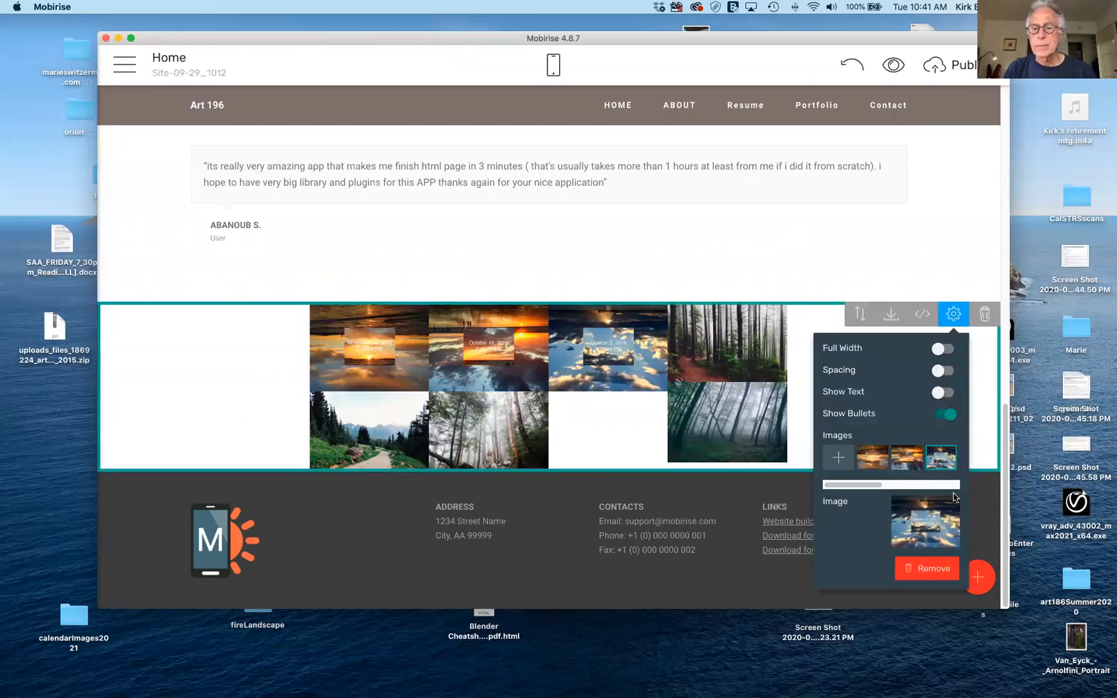
click(946, 416)
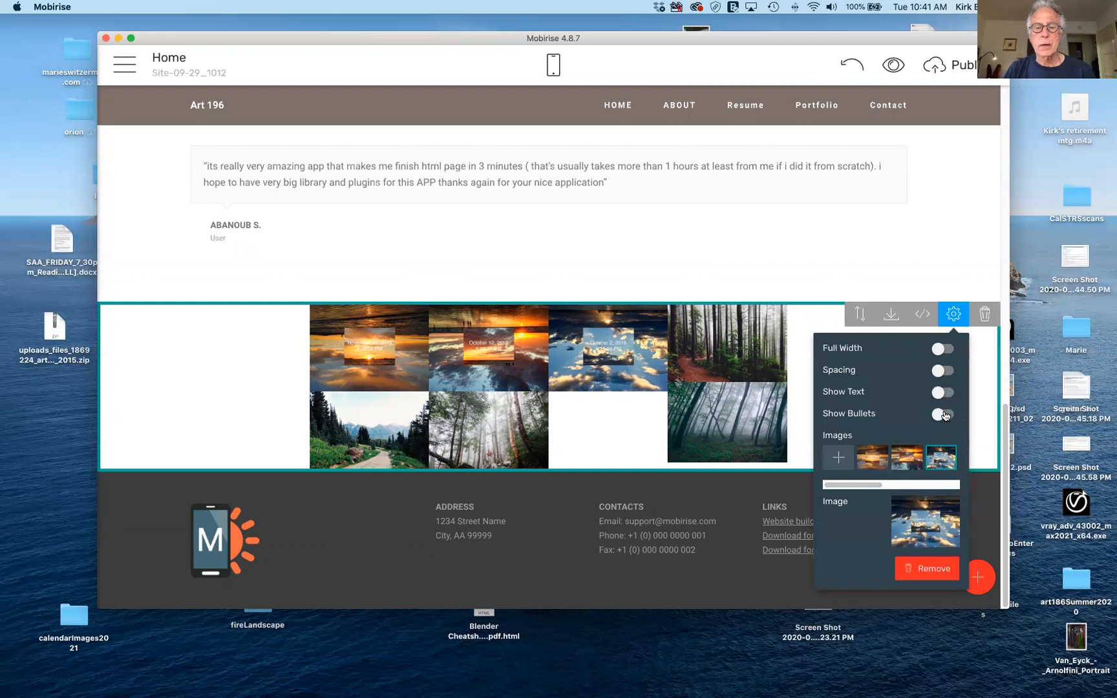
click(944, 417)
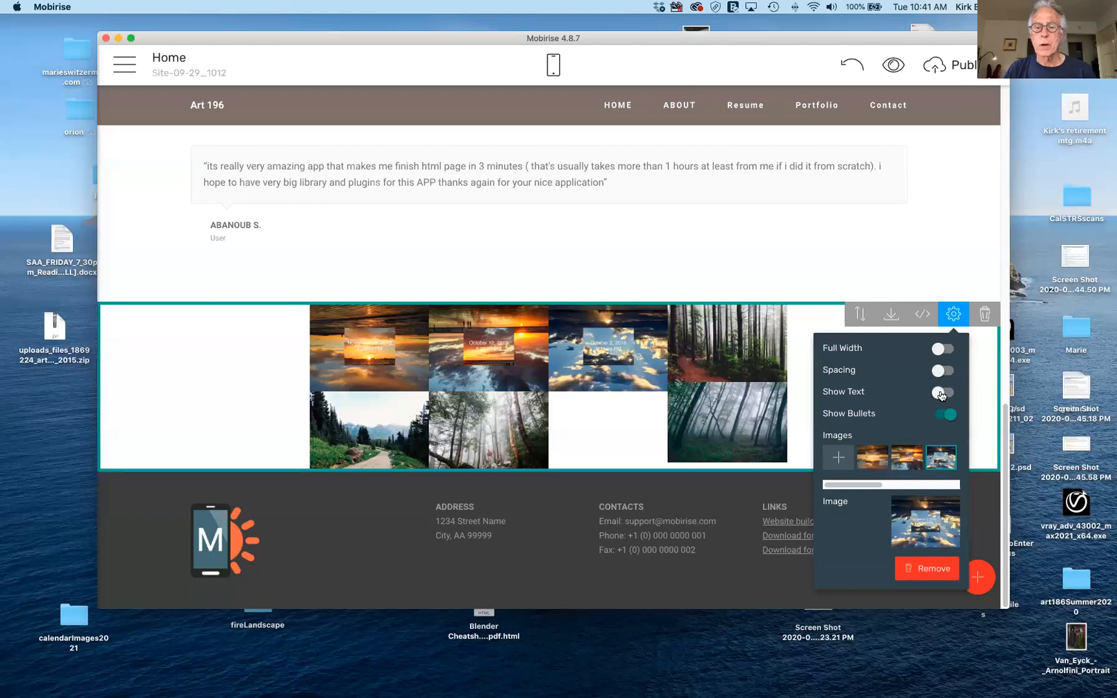
click(942, 394)
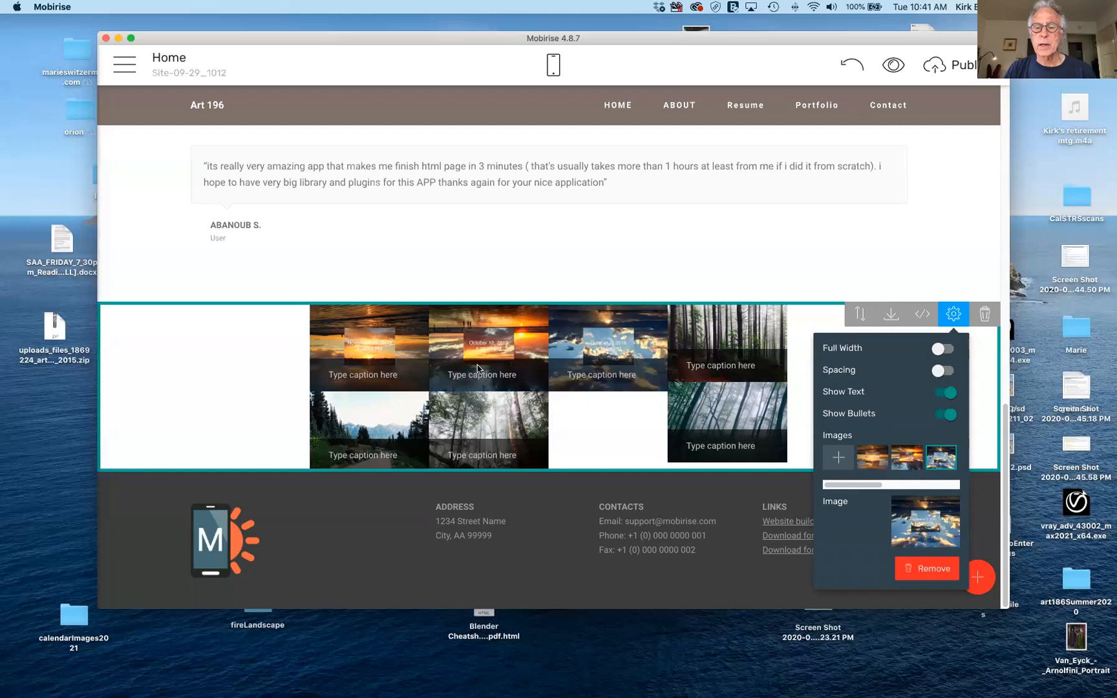
click(939, 371)
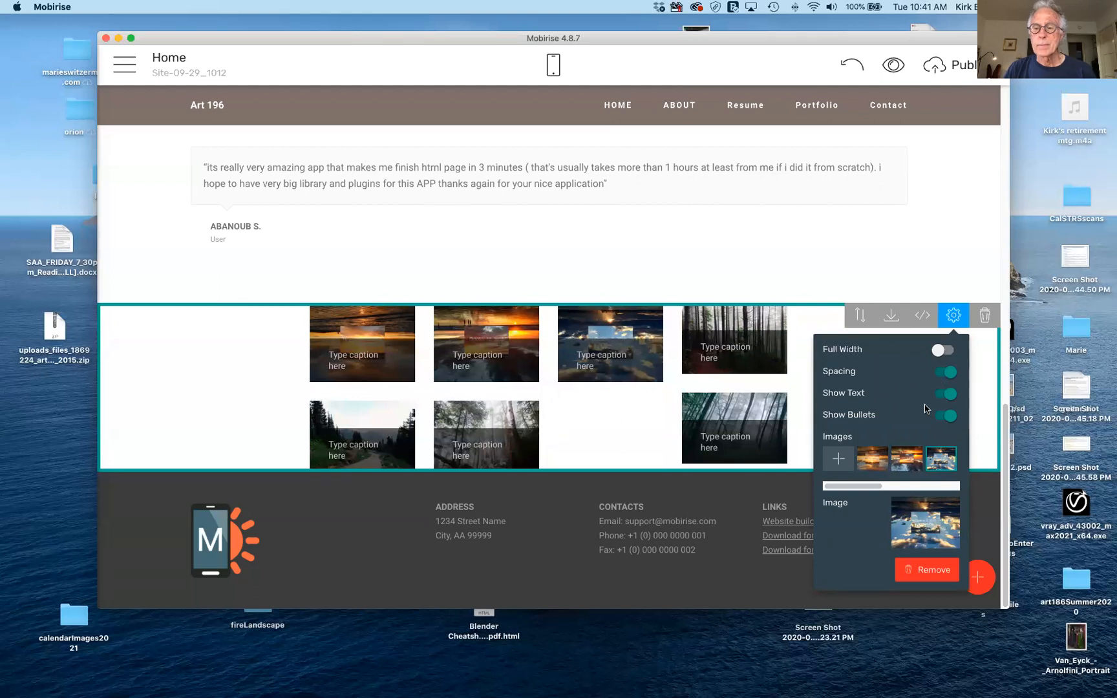
click(939, 352)
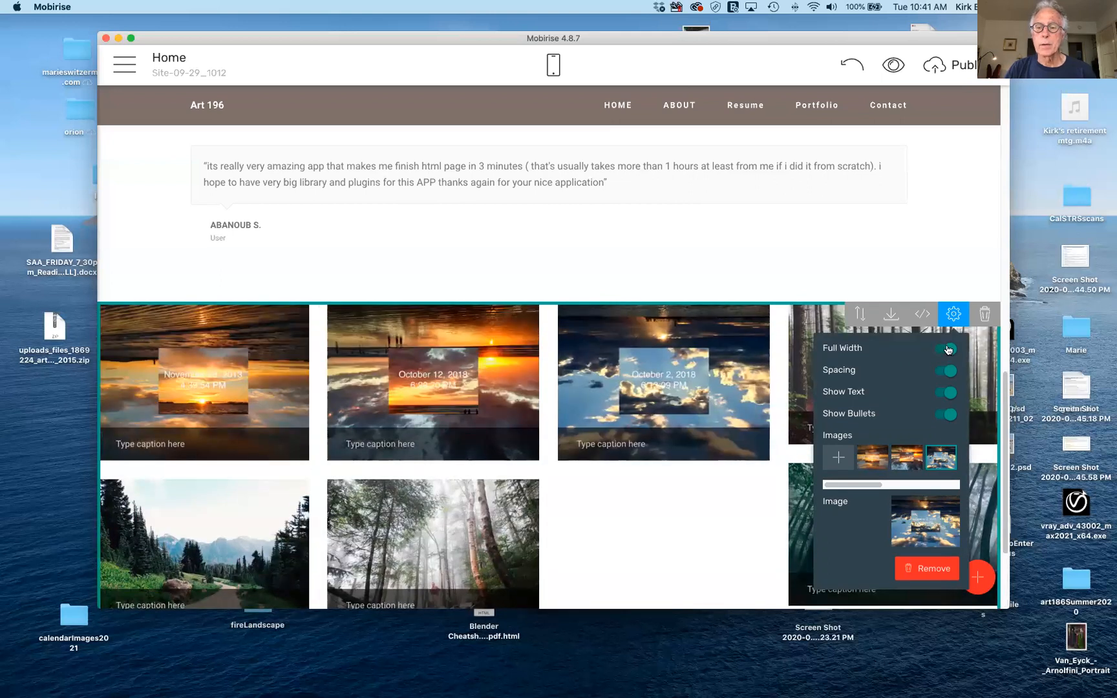
click(948, 350)
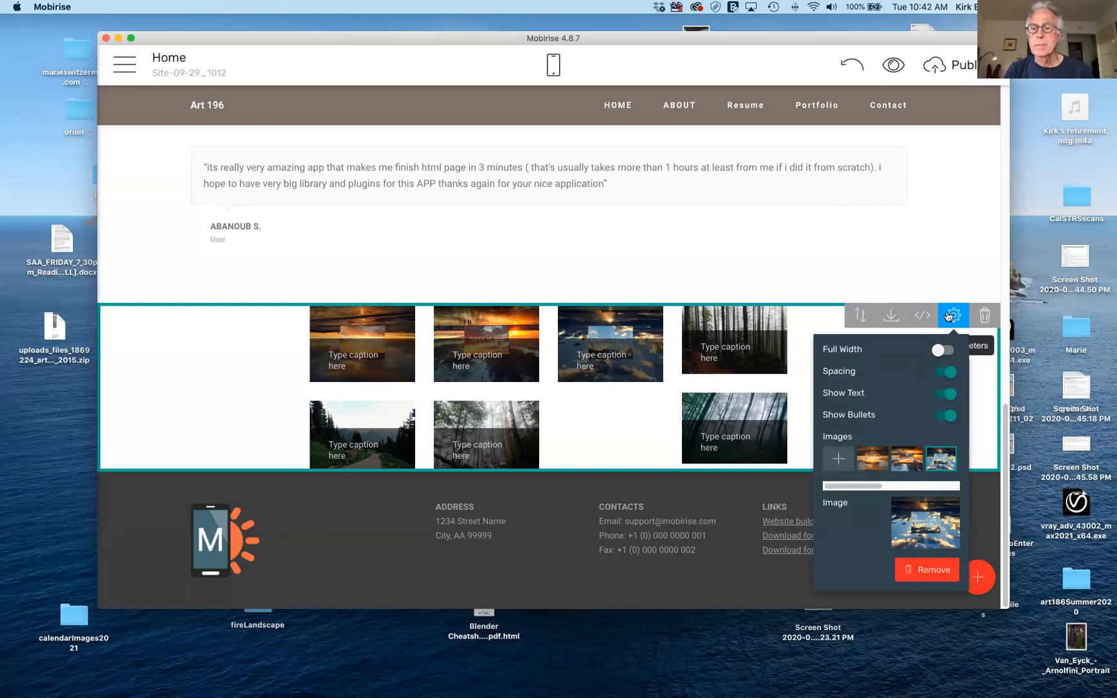
Drag the footer's Top Padding slider right to increase its top padding.
click(799, 354)
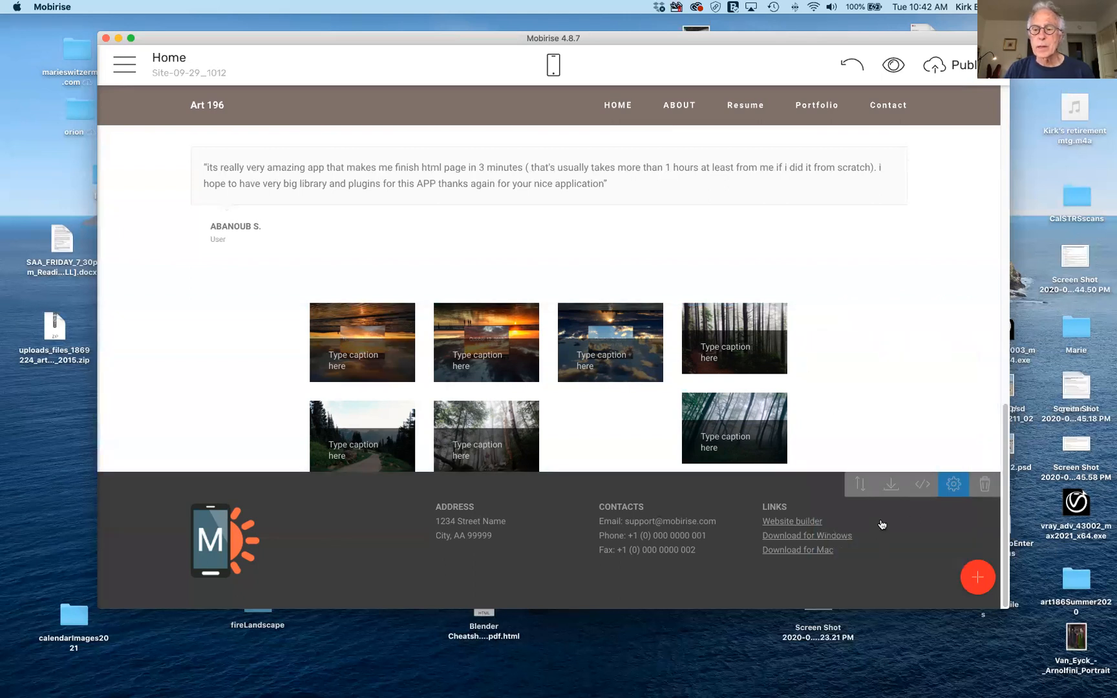
click(956, 485)
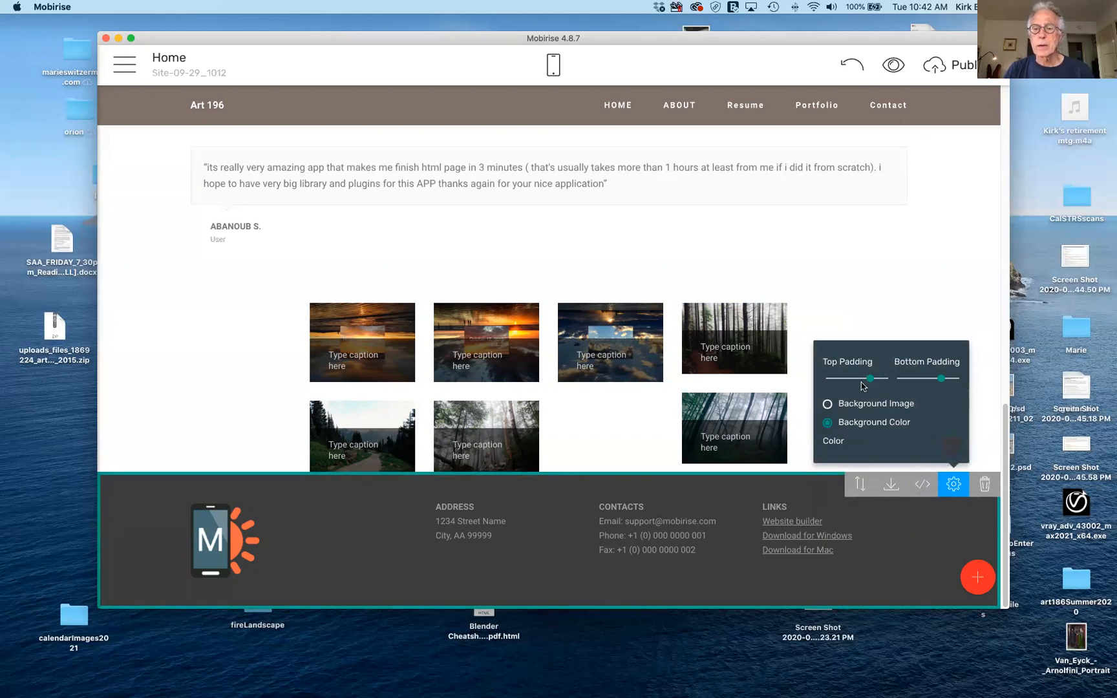
mouse_move(868, 378)
mouse_down()
mouse_move(887, 370)
mouse_move(873, 364)
mouse_up()
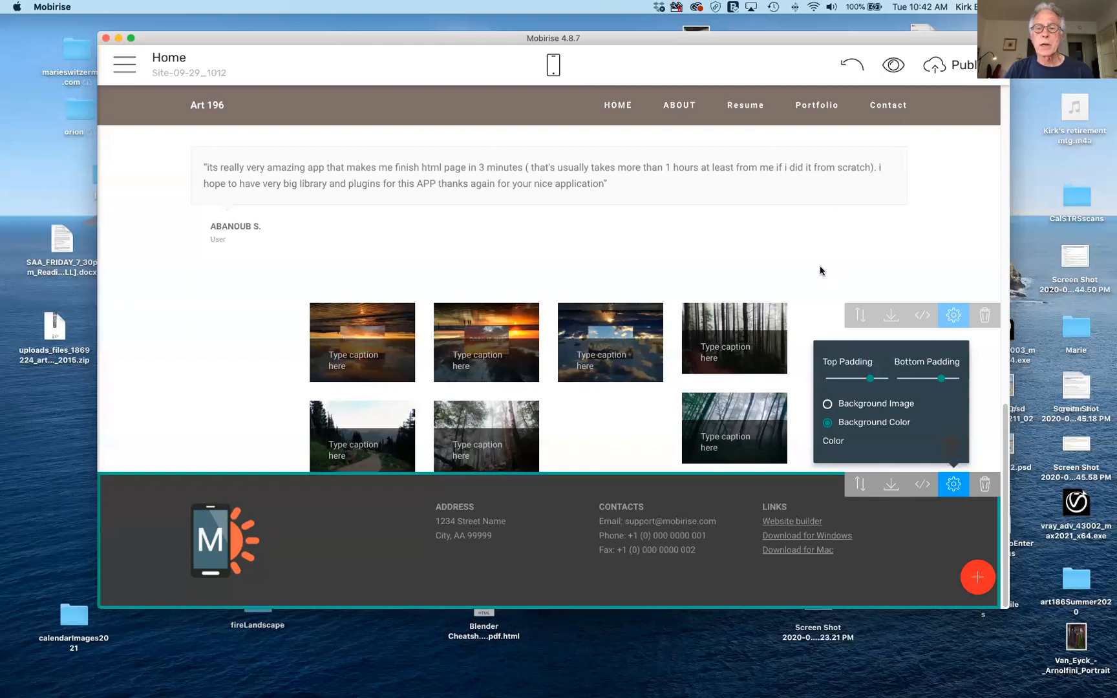
click(802, 302)
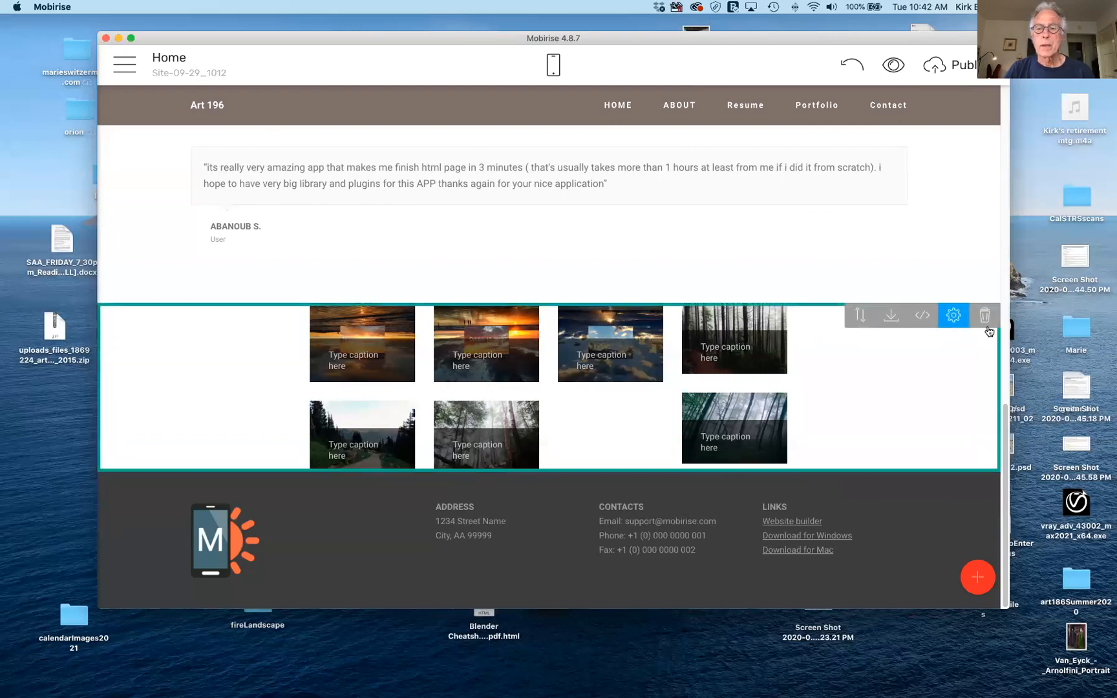
Change the footer block's background colour from dark grey to white.
click(953, 314)
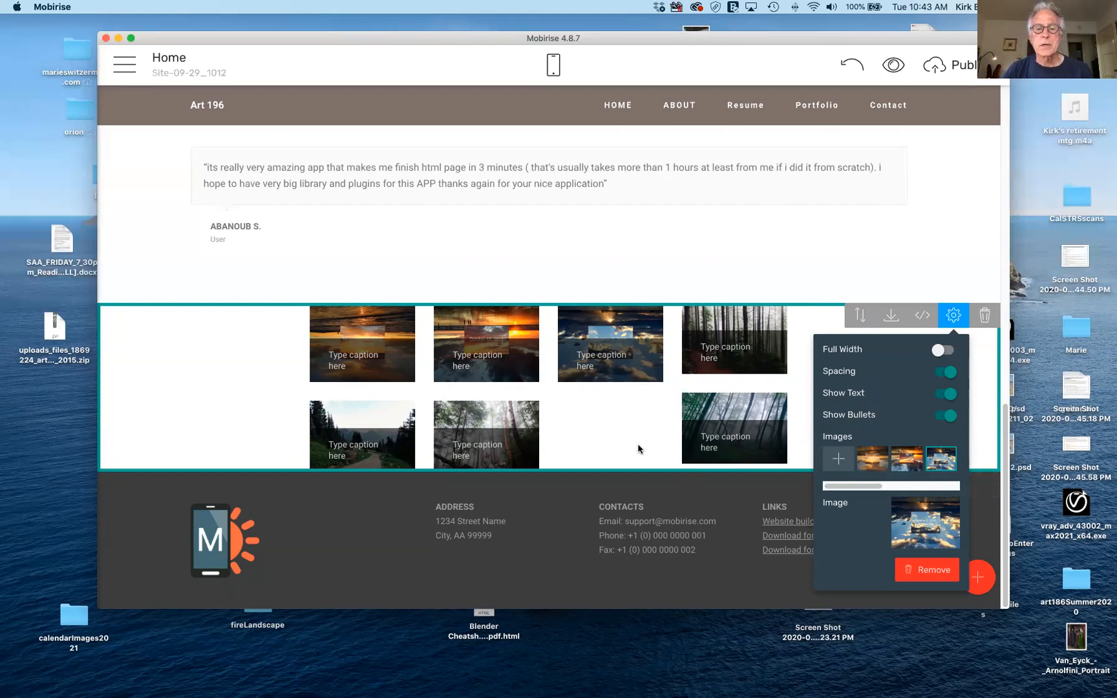
click(542, 557)
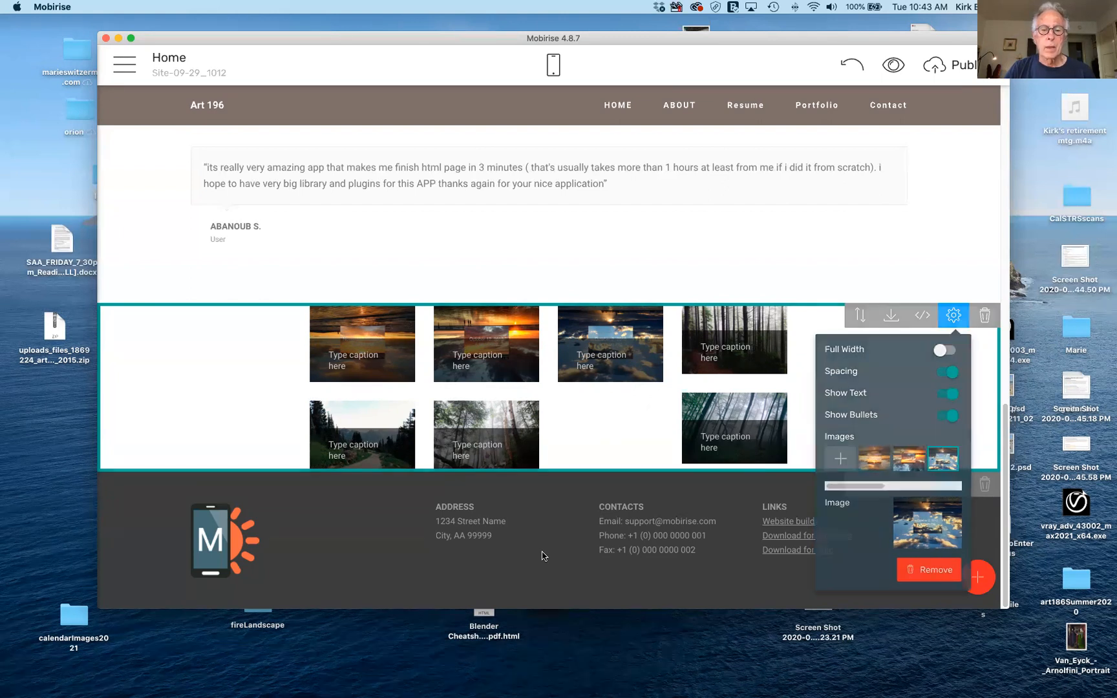
click(963, 484)
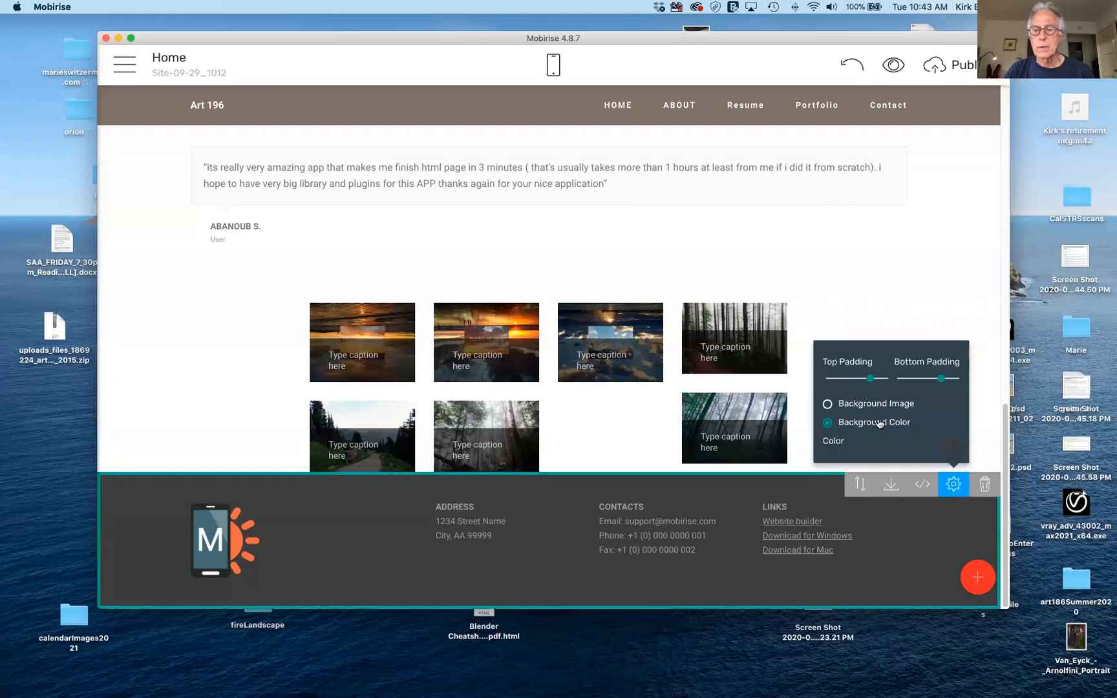
click(948, 447)
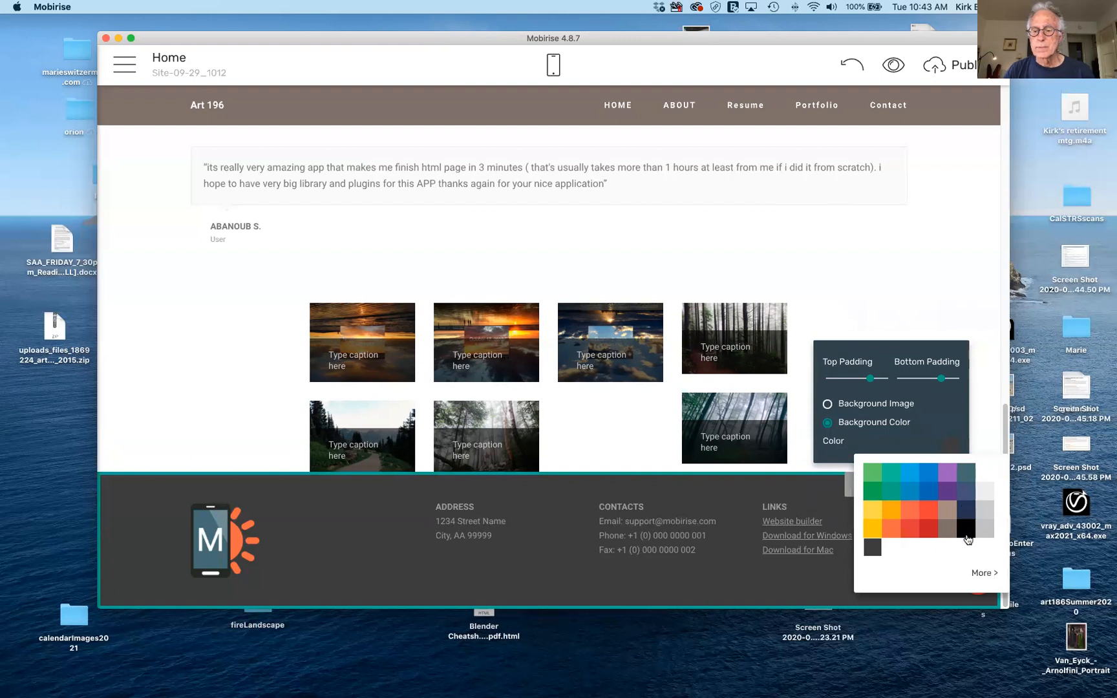
click(984, 477)
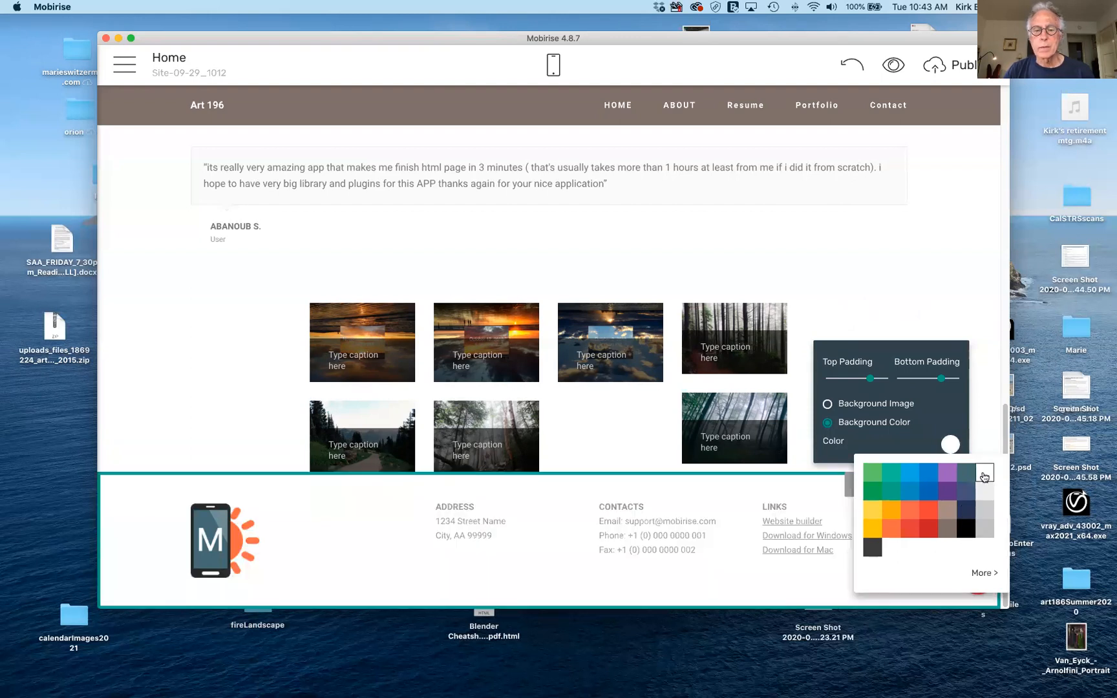
click(655, 459)
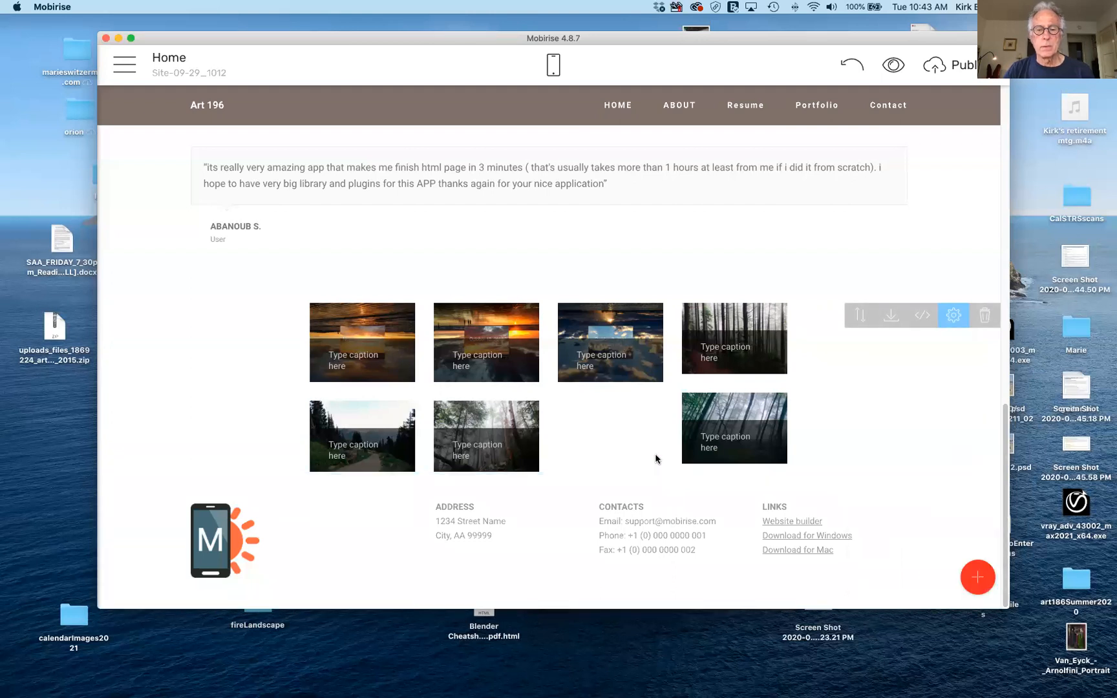
mouse_move(668, 497)
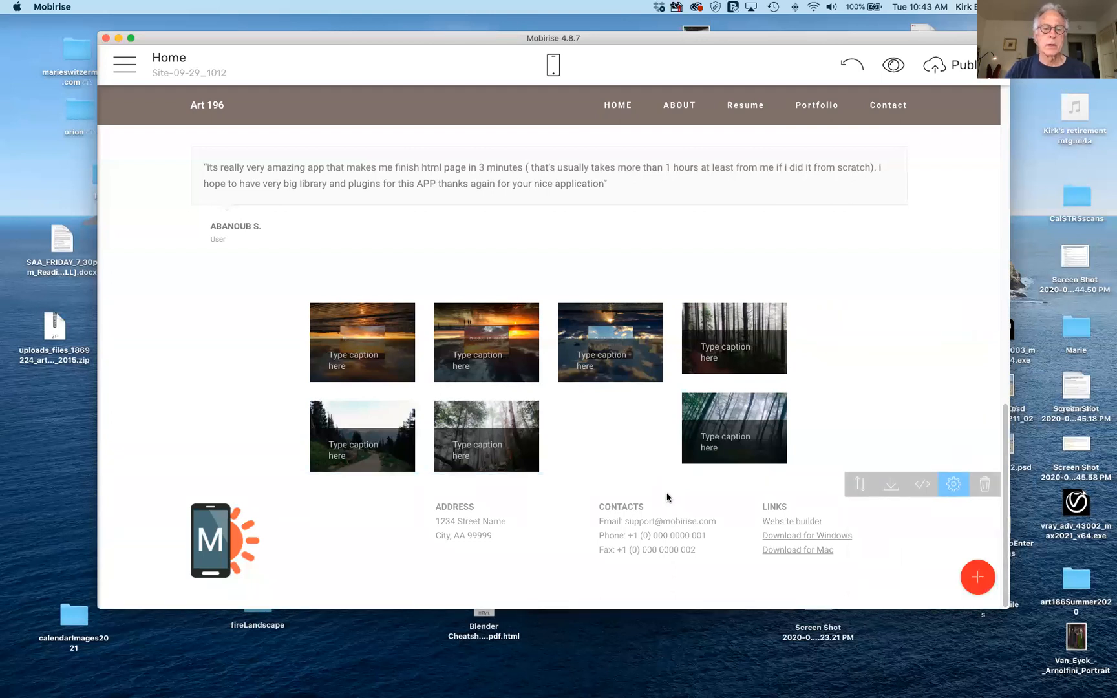
scroll(667, 496, up, 15)
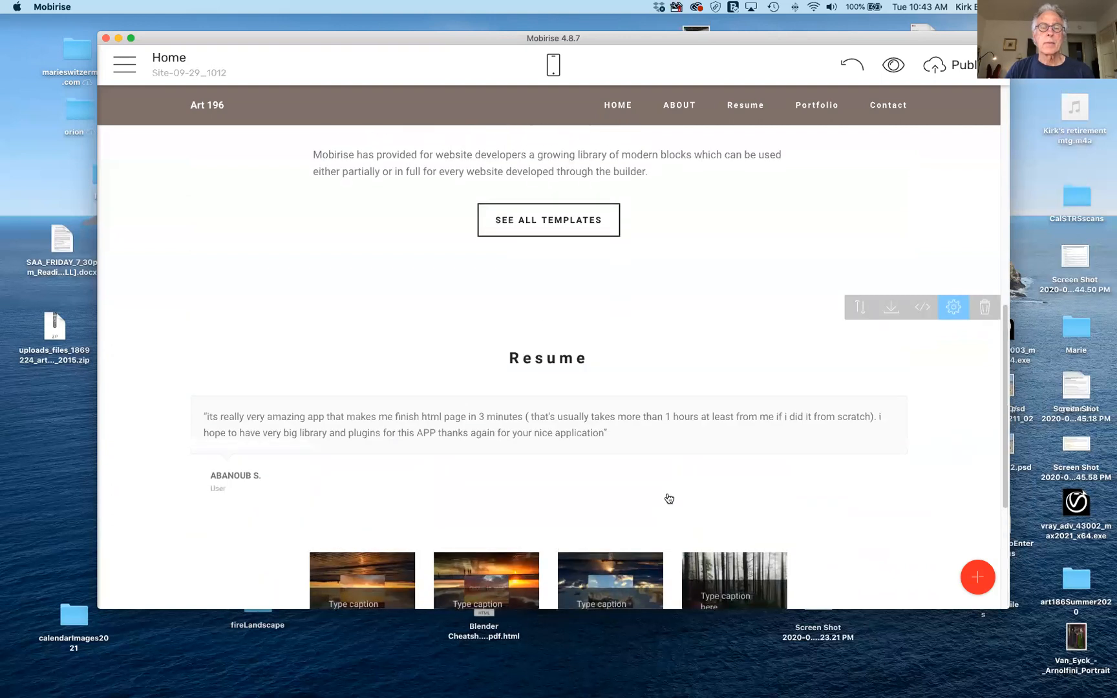
scroll(669, 499, down, 8)
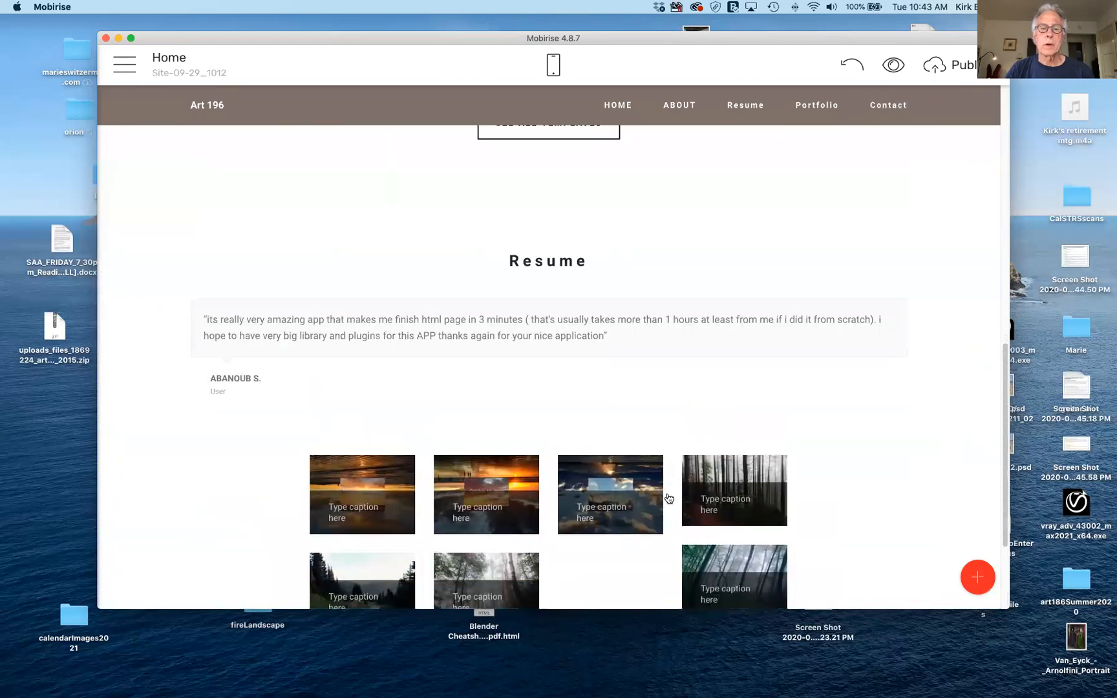
scroll(667, 496, down, 3)
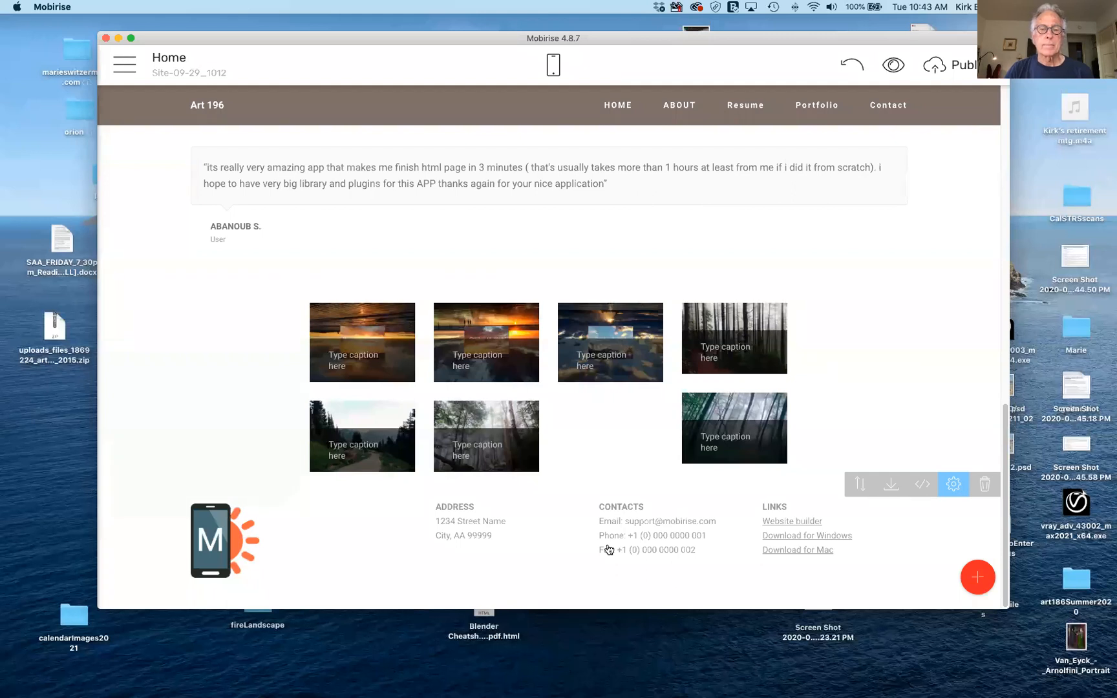
Preview the Home page in Safari, jumping through HOME, ABOUT, Resume and Portfolio sections.
click(893, 65)
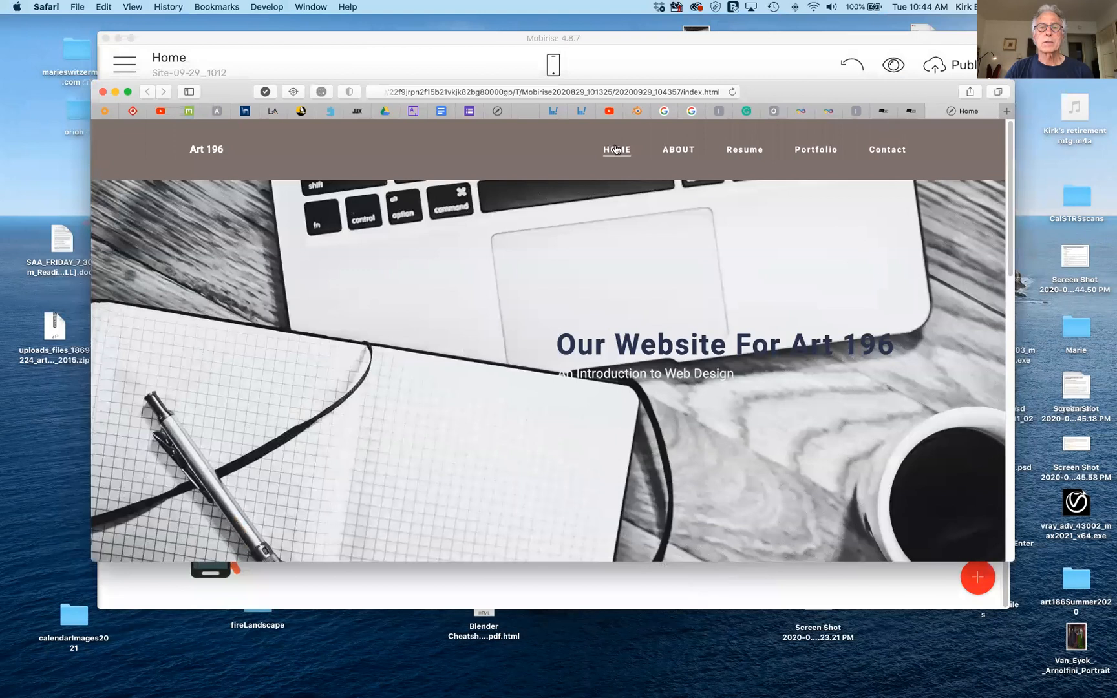
click(618, 151)
click(678, 150)
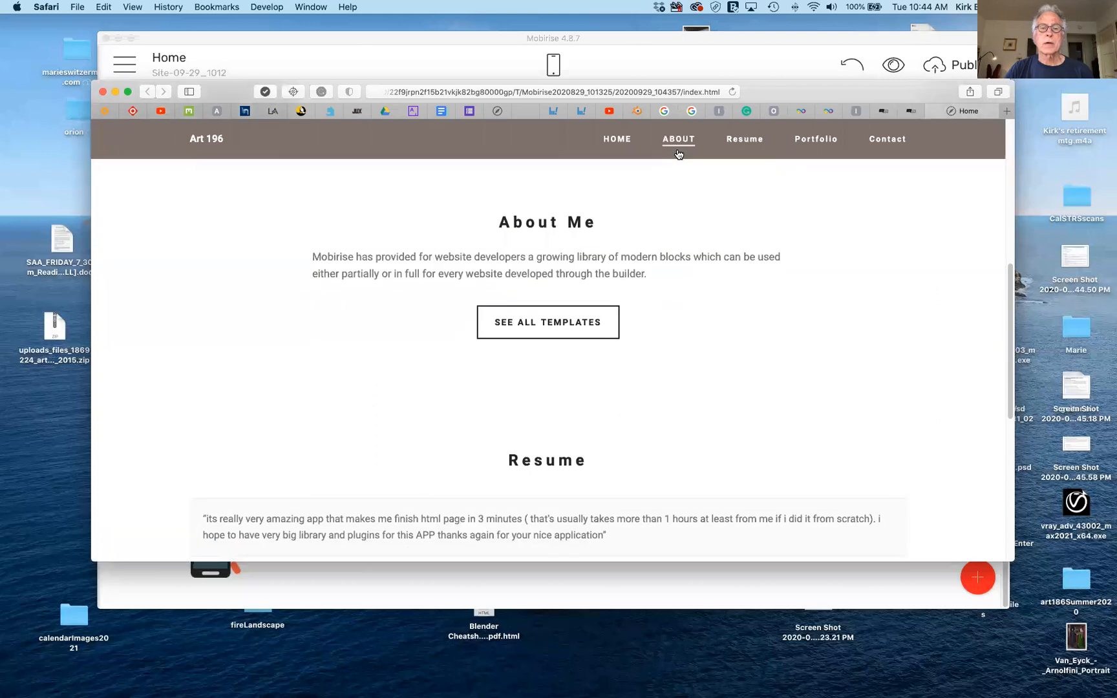
click(750, 142)
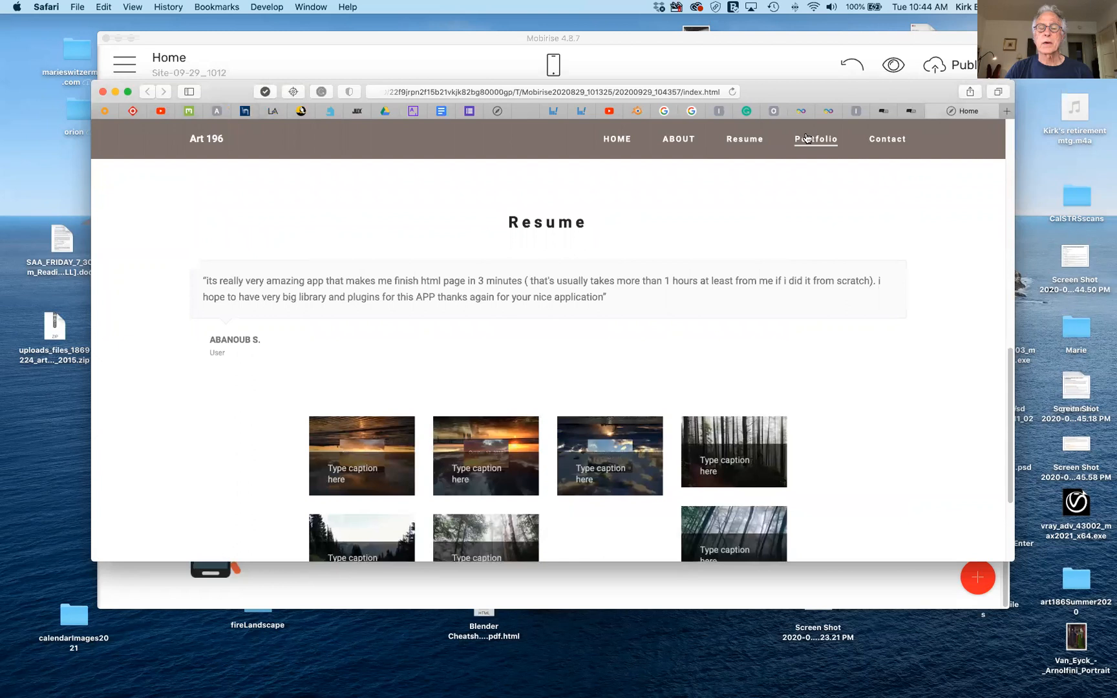
click(806, 137)
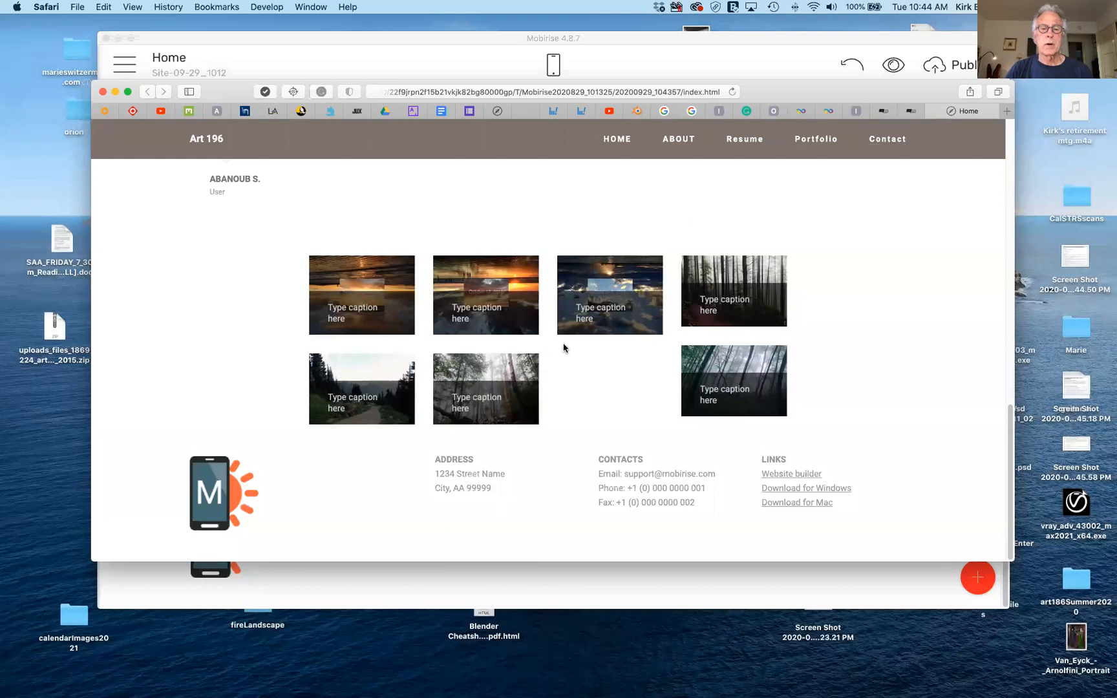
click(618, 140)
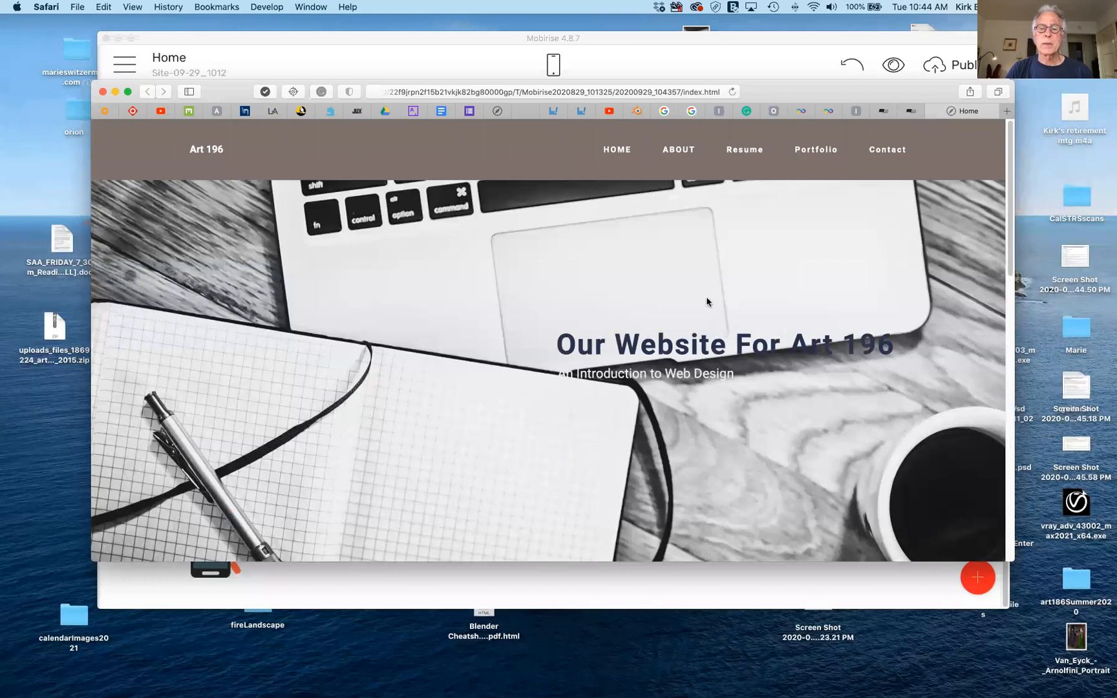
scroll(706, 296, down, 1)
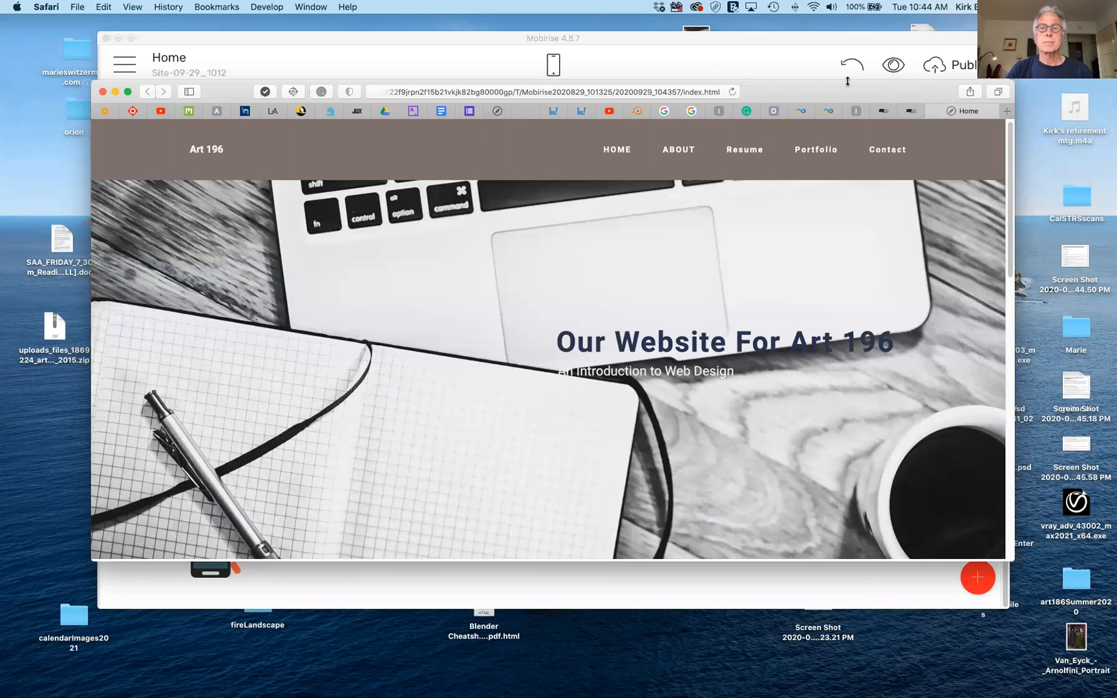
drag(853, 91, 841, 0)
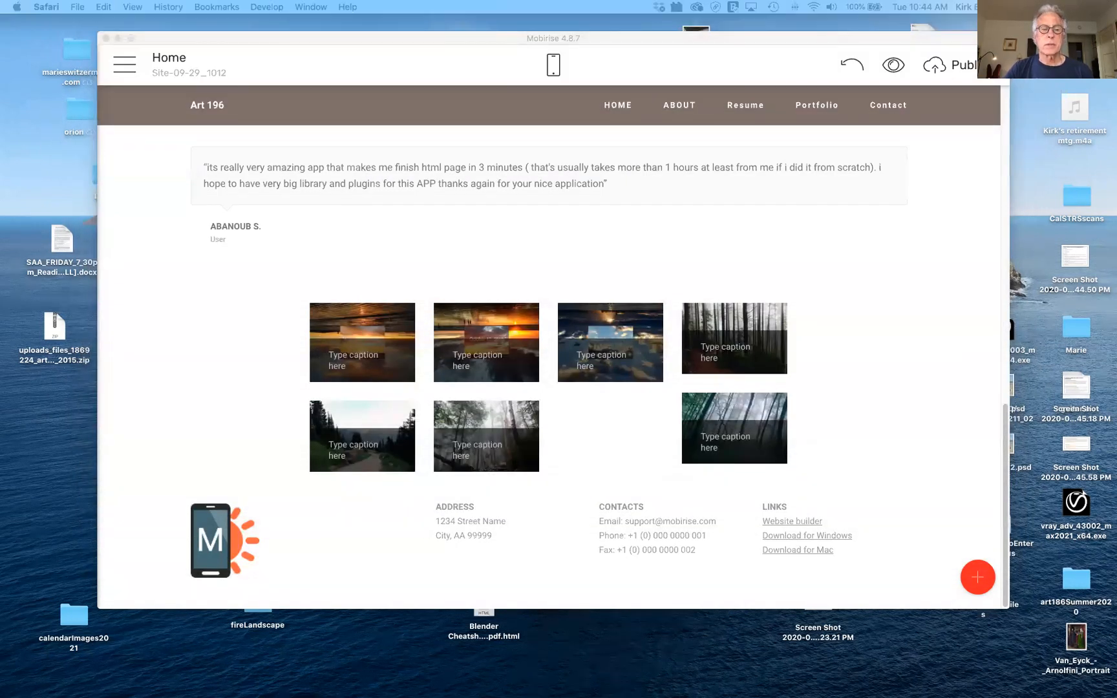
click(511, 534)
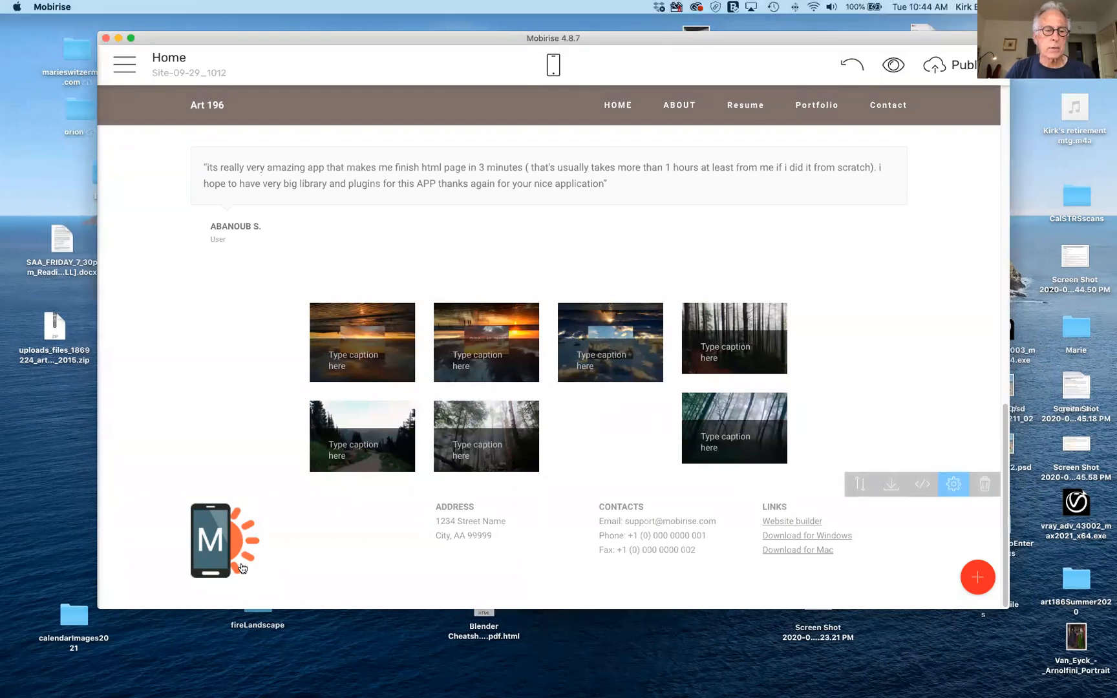
click(226, 544)
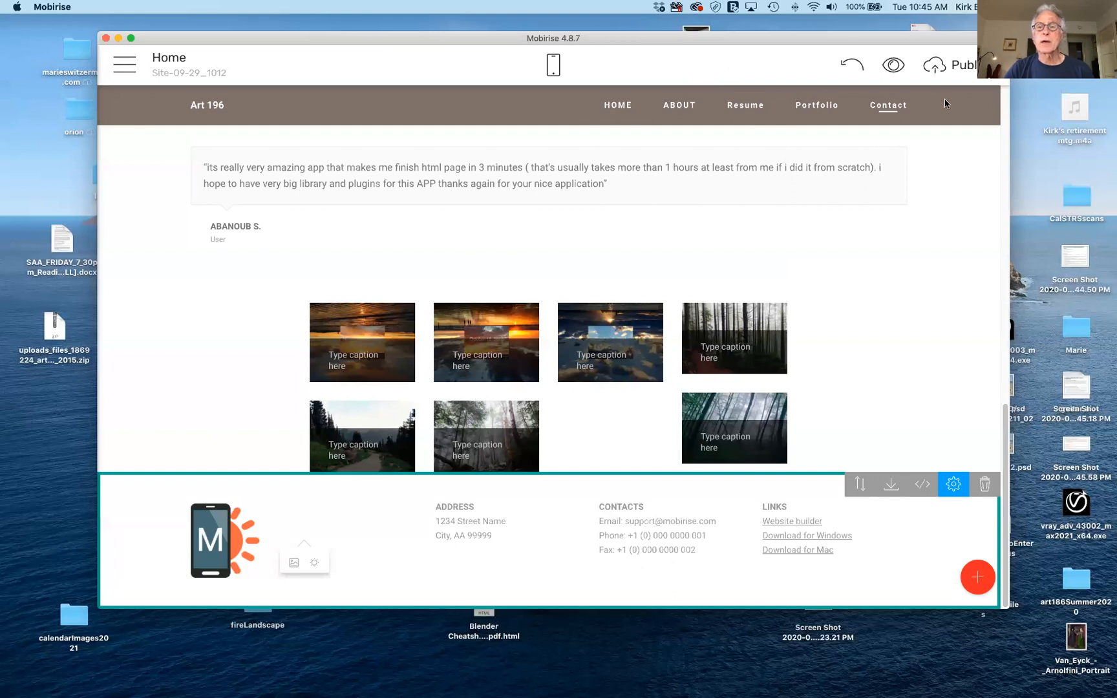
click(824, 105)
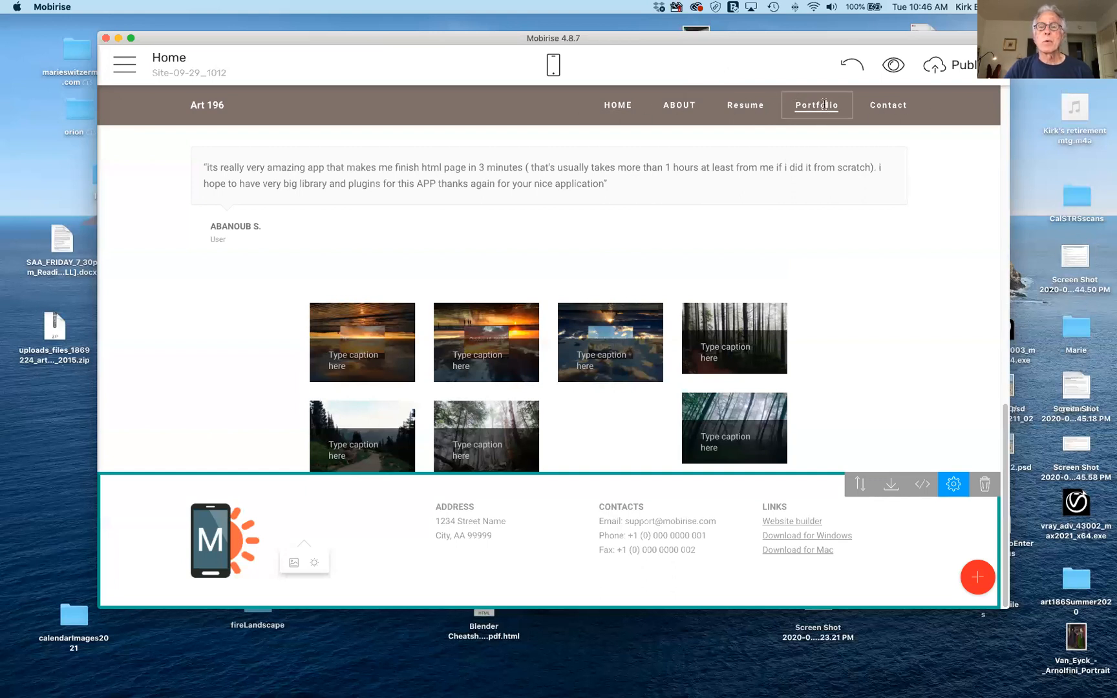
click(750, 102)
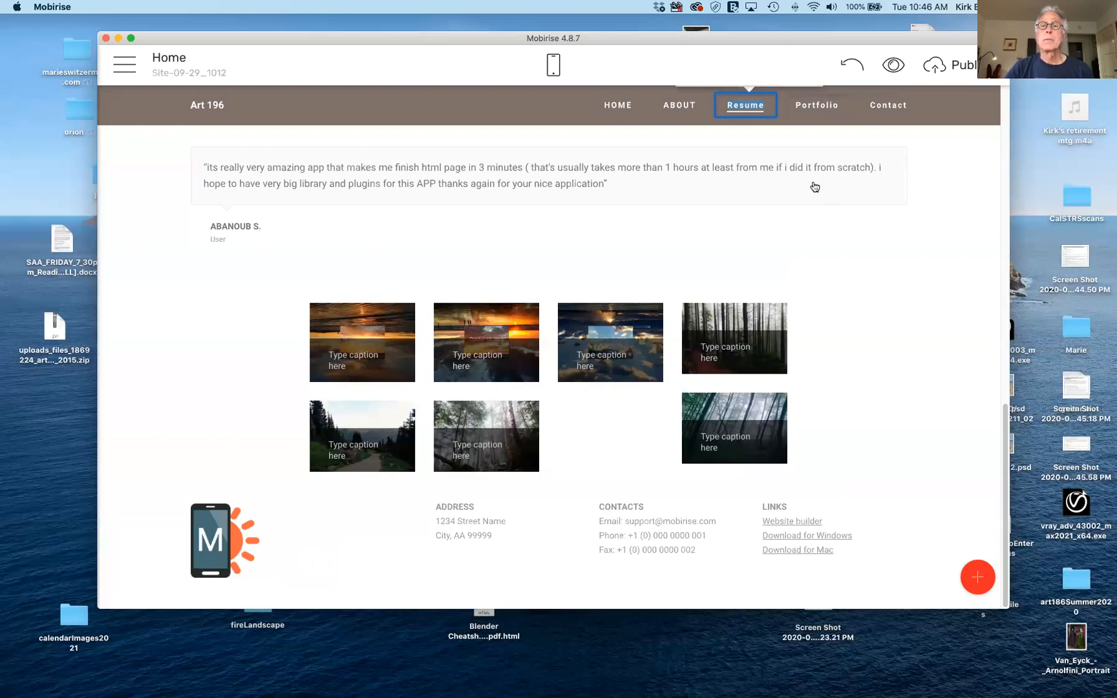
Test the Safari preview's Resume, About Me and Home navigation links.
drag(961, 0, 962, 108)
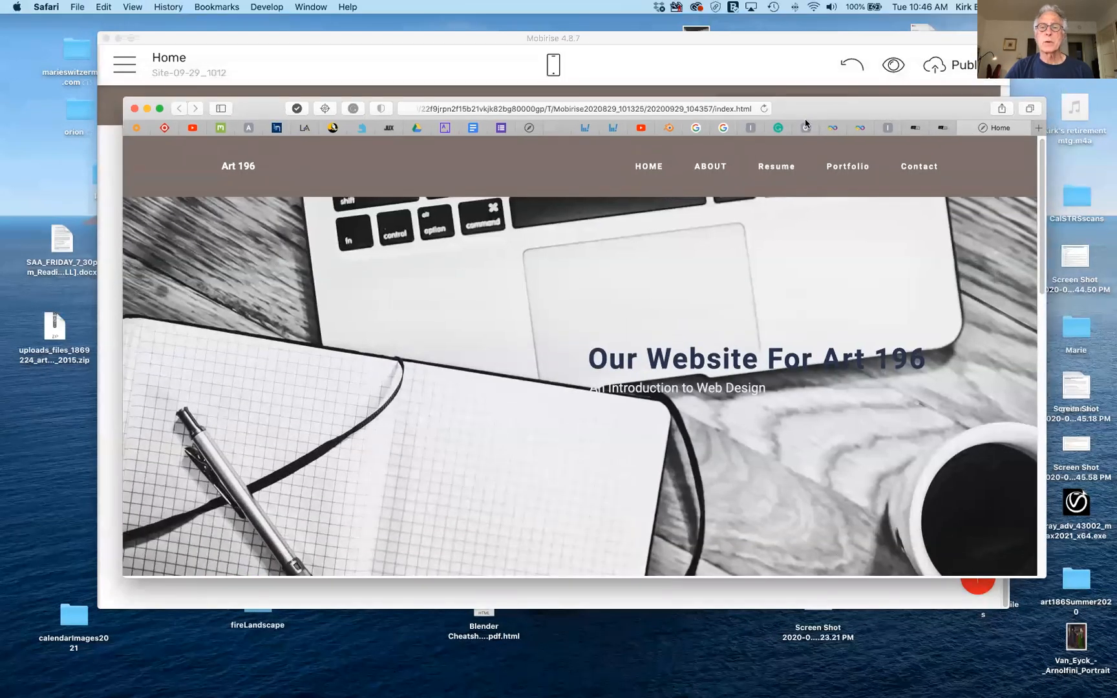
click(783, 167)
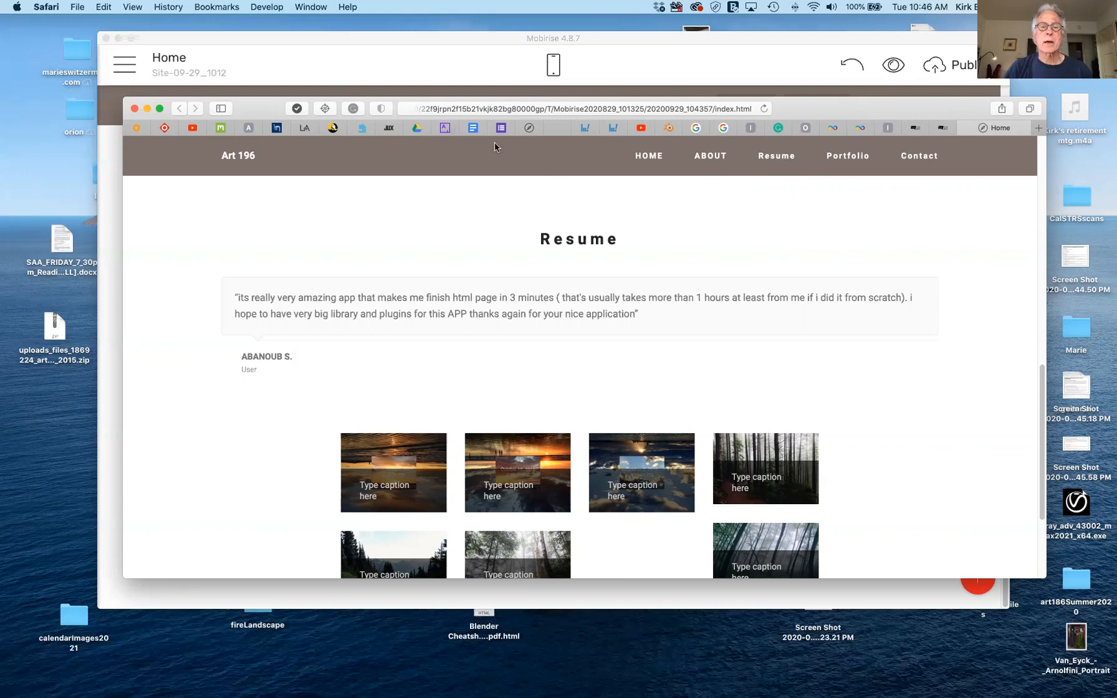
click(721, 156)
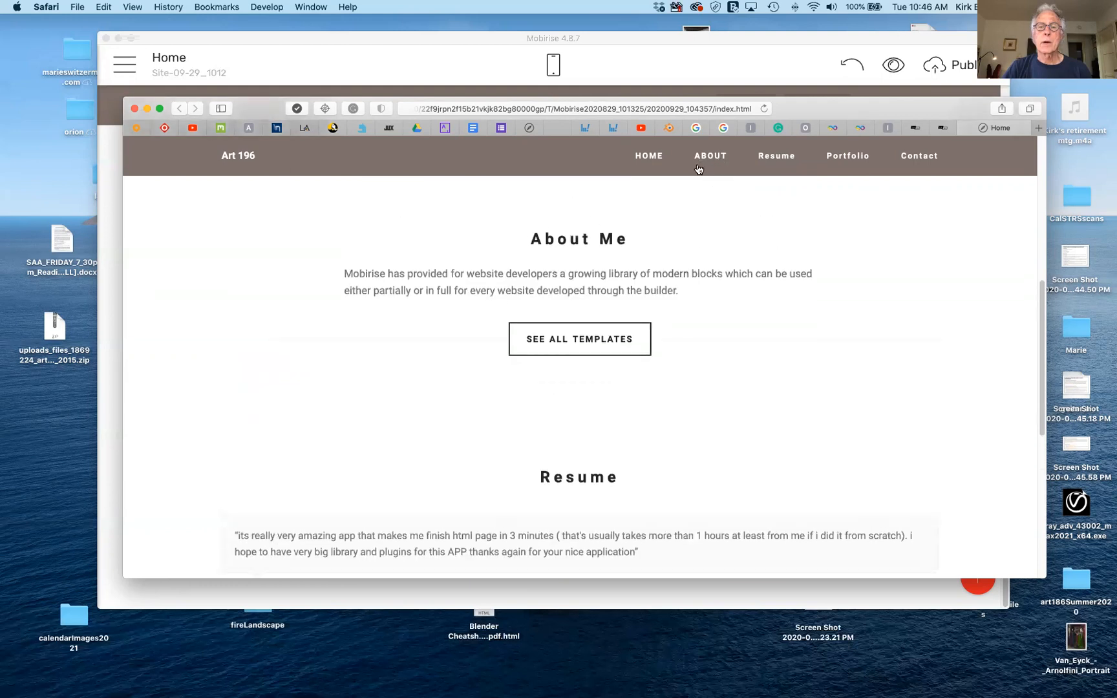
click(656, 158)
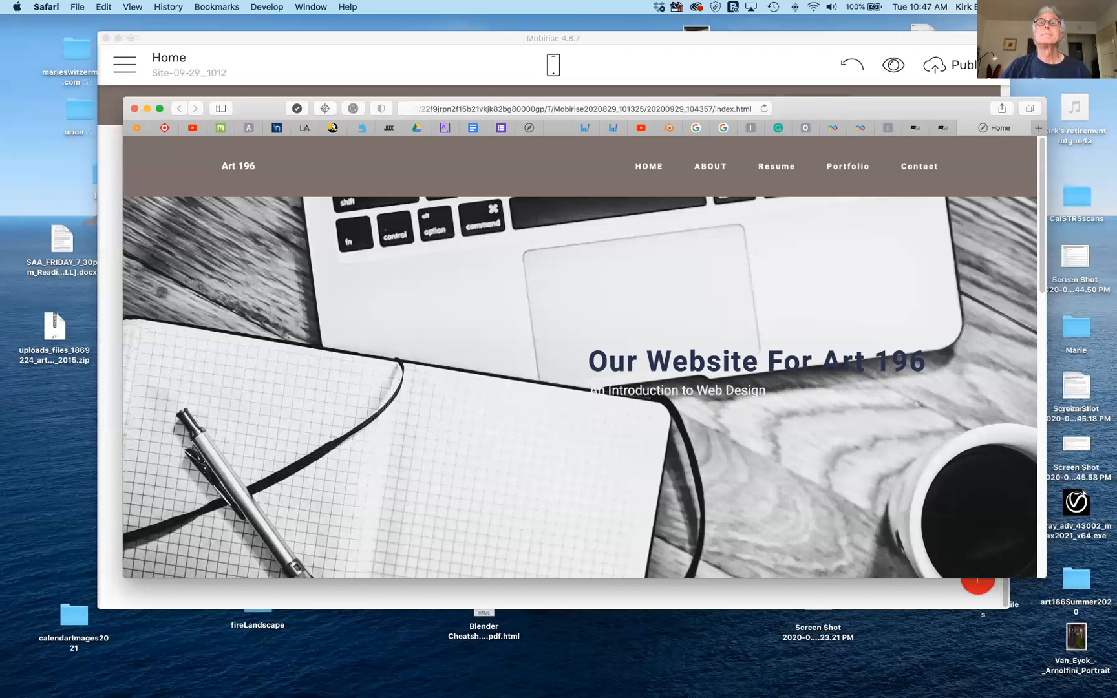
Scroll down the preview, then close the Safari window with Cmd+W.
drag(812, 113, 772, 85)
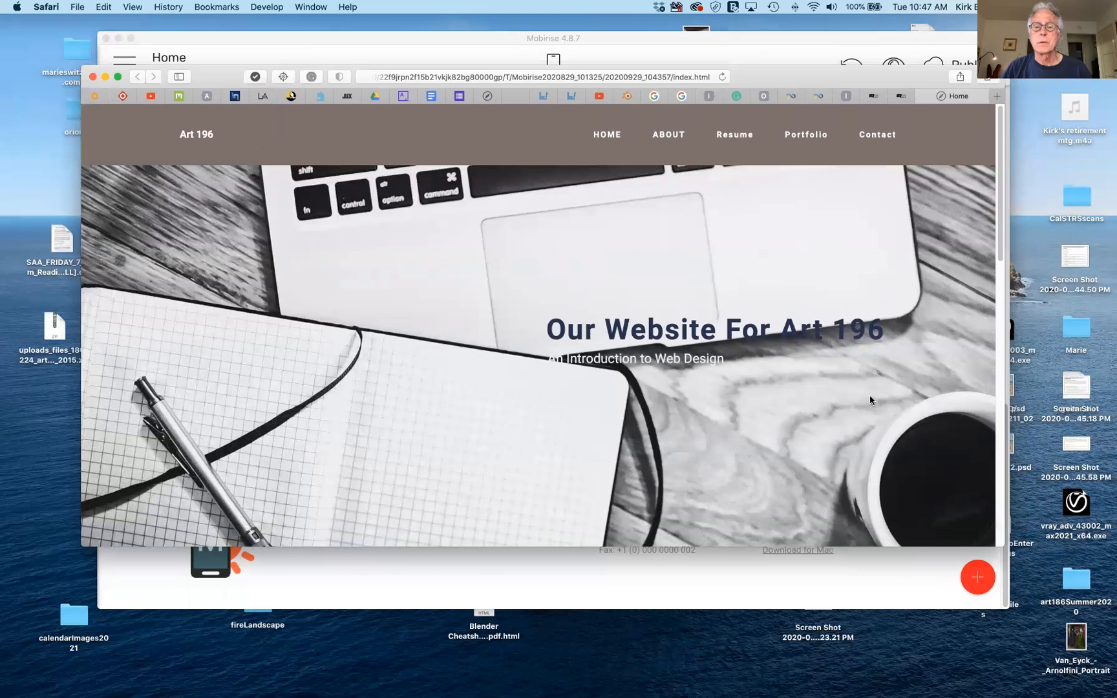
scroll(520, 389, down, 20)
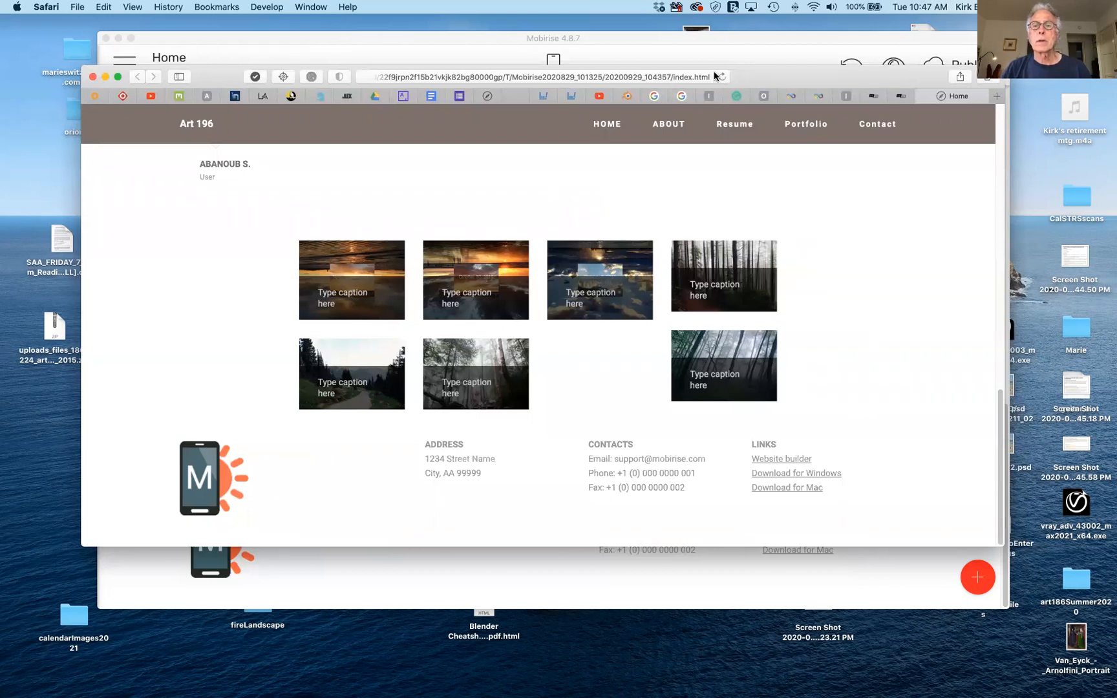
key(super+w)
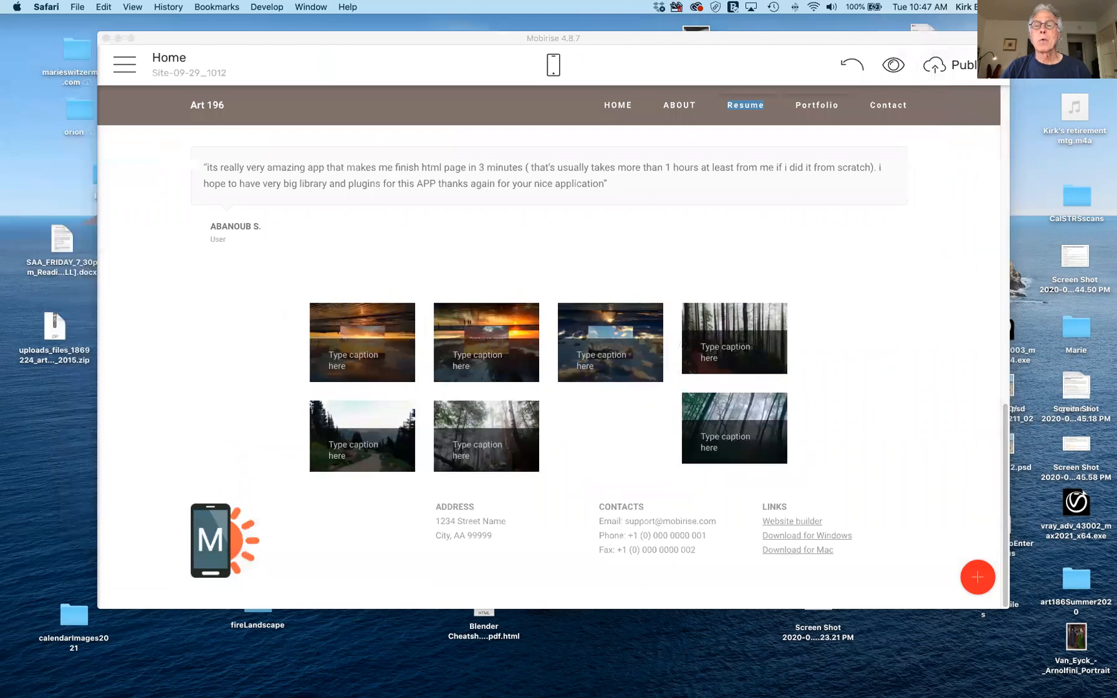
Bring the Mobirise editor to the front and open the Add Block library.
click(972, 581)
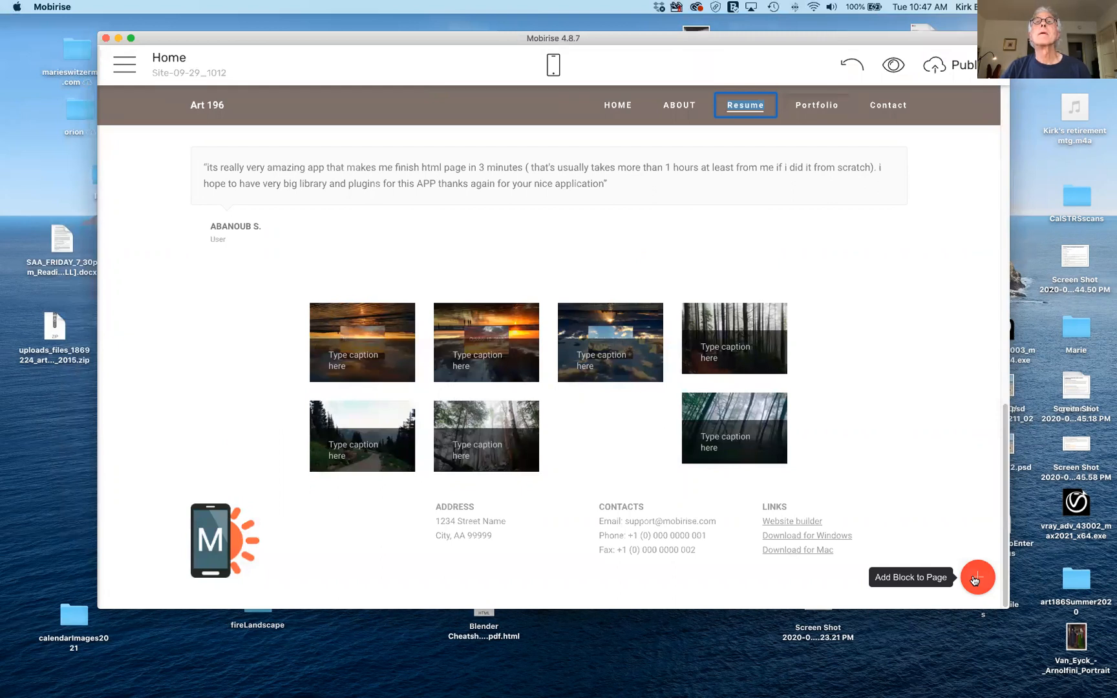
click(974, 580)
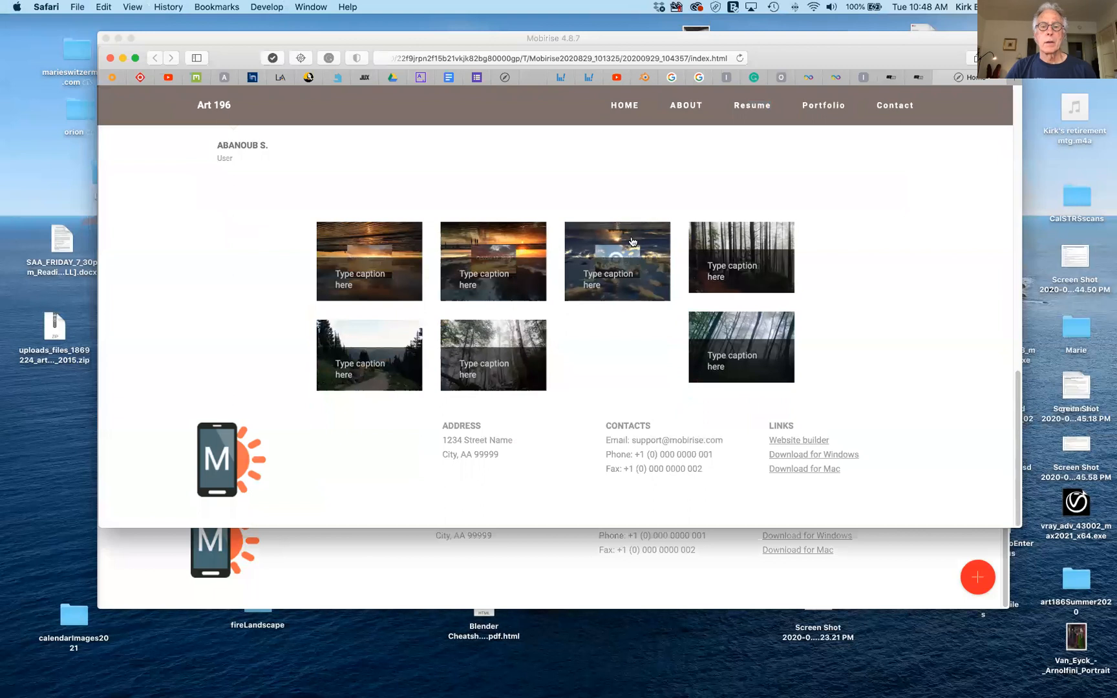
Open the sunset clouds photo in the gallery slideshow, step back through slides, then close it.
click(633, 241)
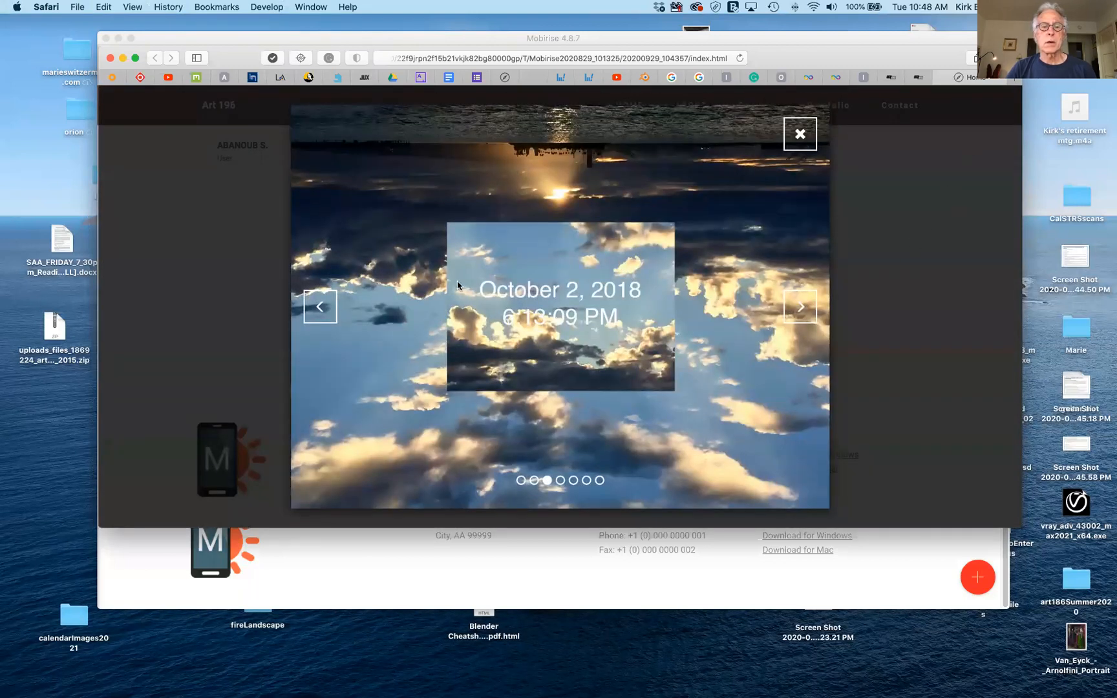
click(320, 306)
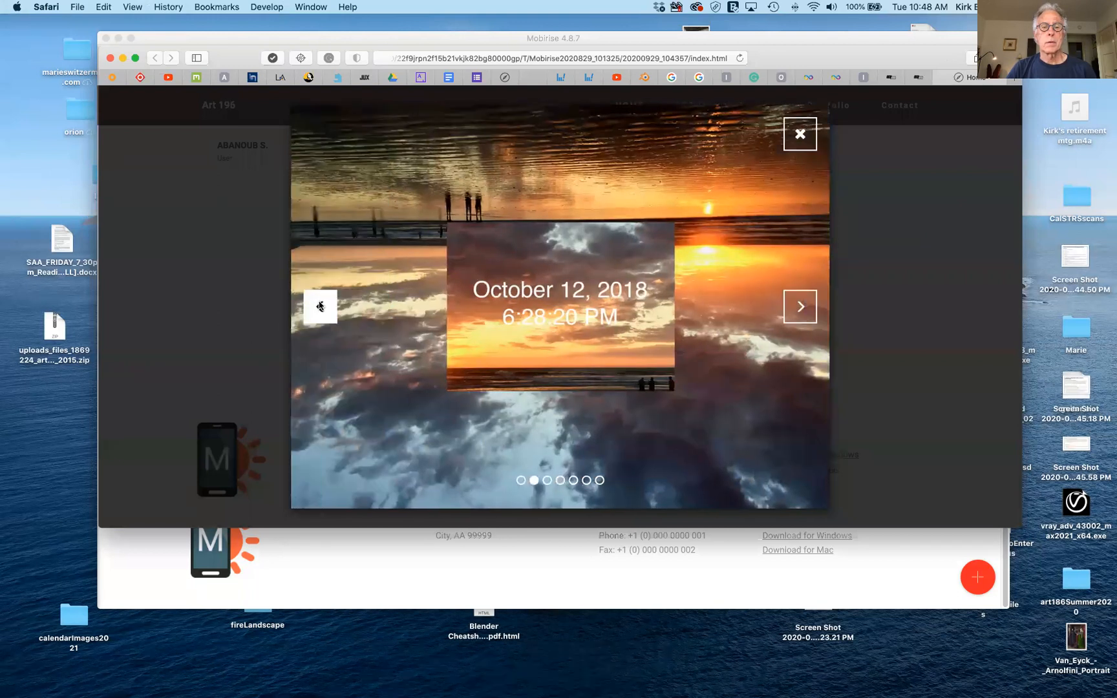
click(320, 307)
click(320, 307)
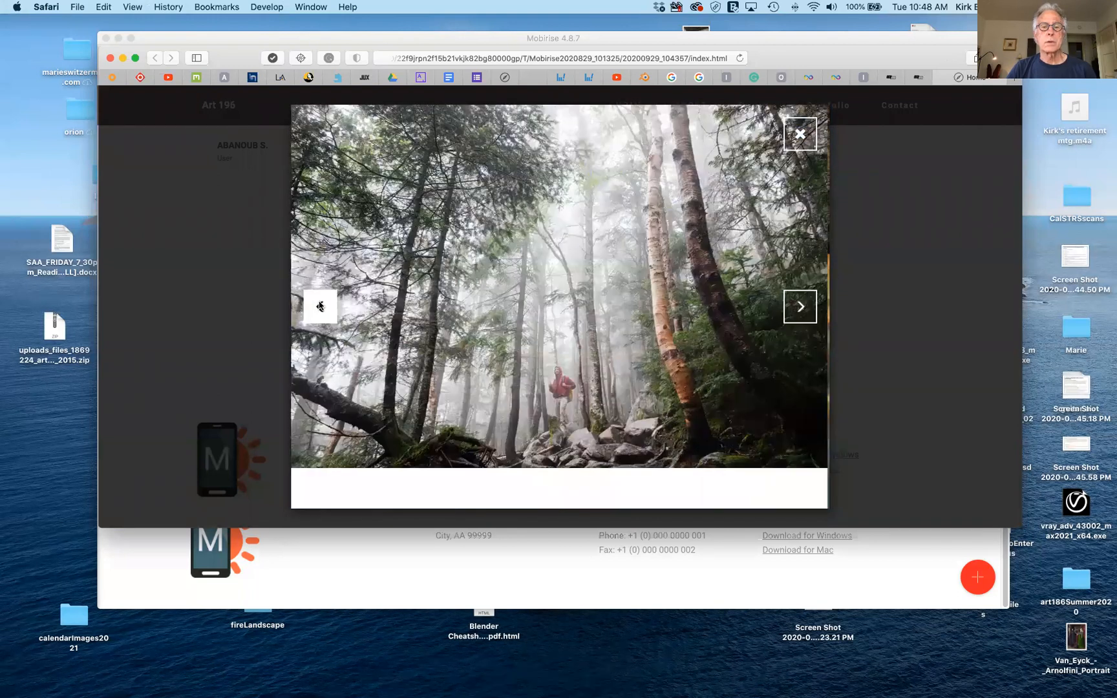
click(830, 305)
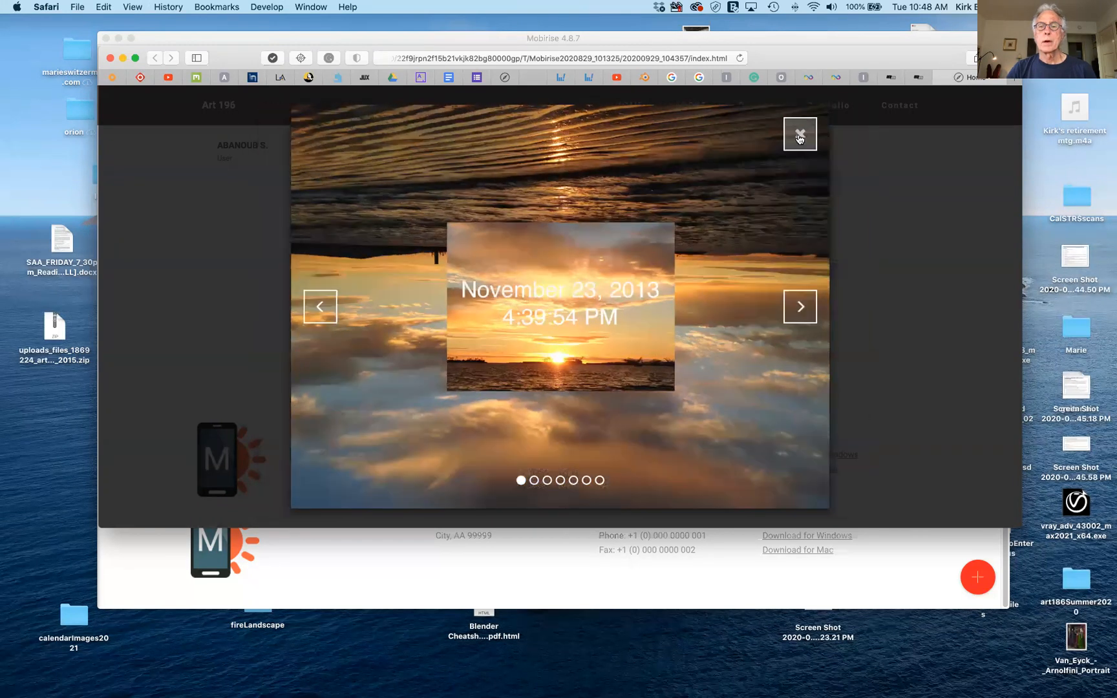
click(800, 135)
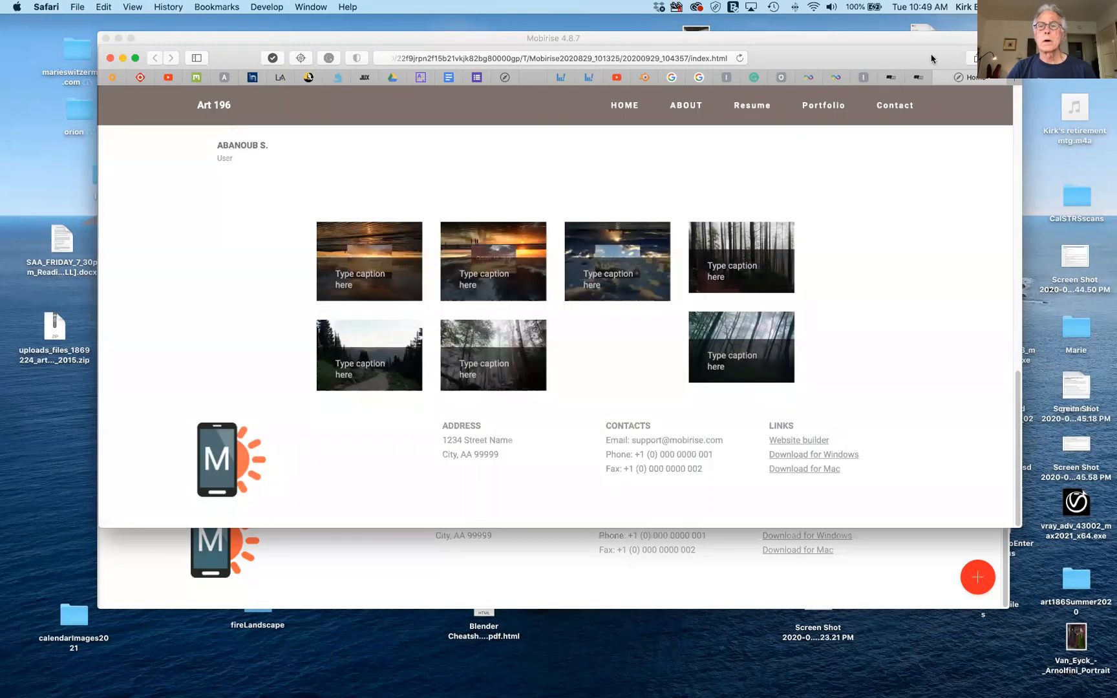
Drag the Safari preview window off the top of the screen to reveal the editor.
drag(924, 58, 893, 89)
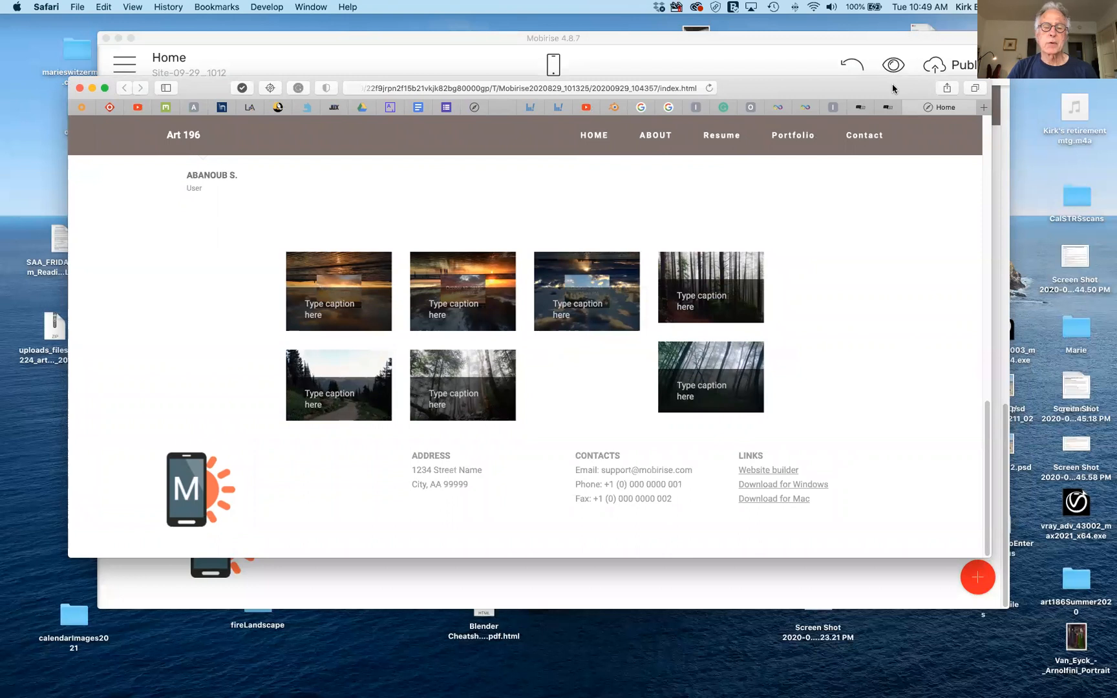
drag(893, 89, 891, 91)
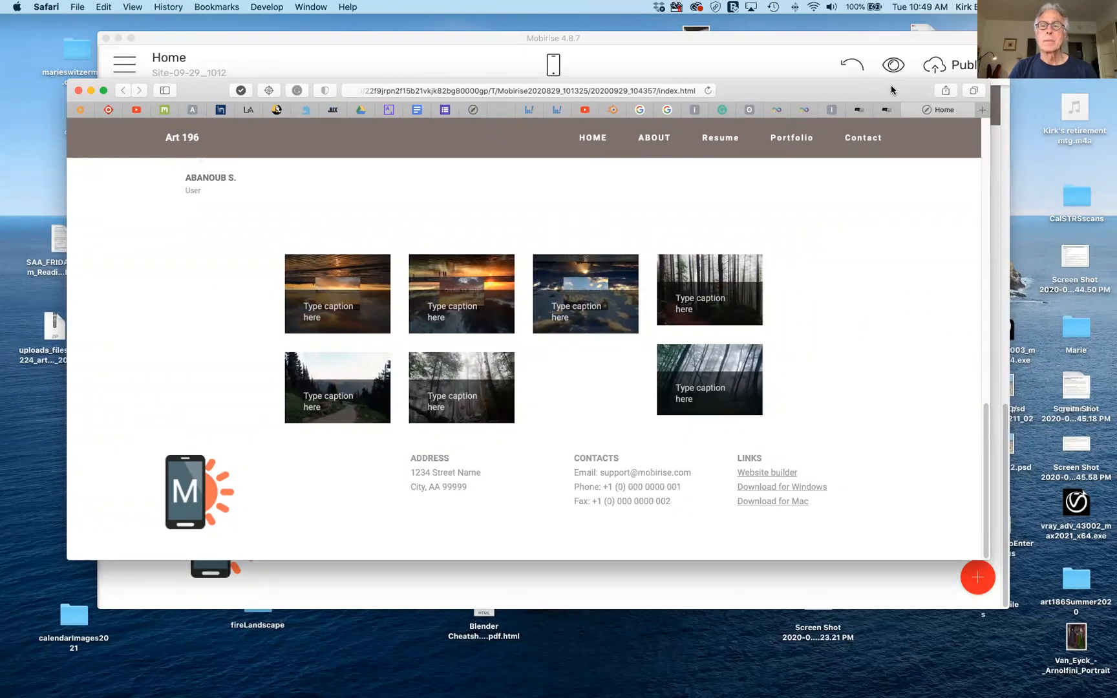
mouse_move(891, 89)
mouse_down()
mouse_move(890, 105)
mouse_move(905, 80)
mouse_up()
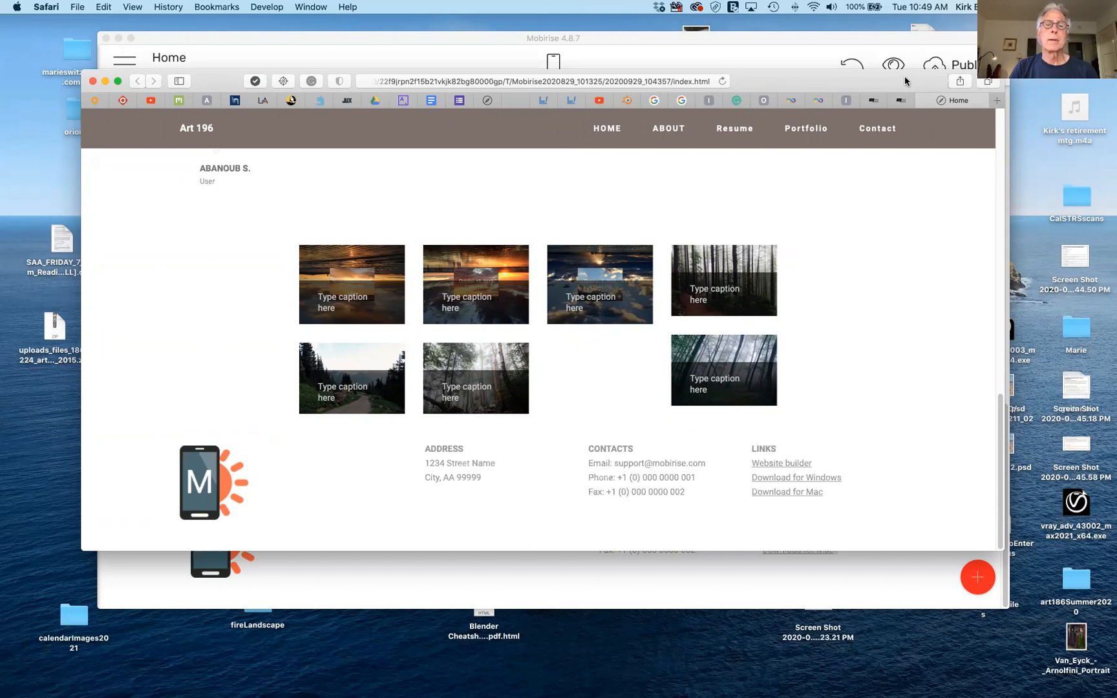
drag(906, 81, 916, 0)
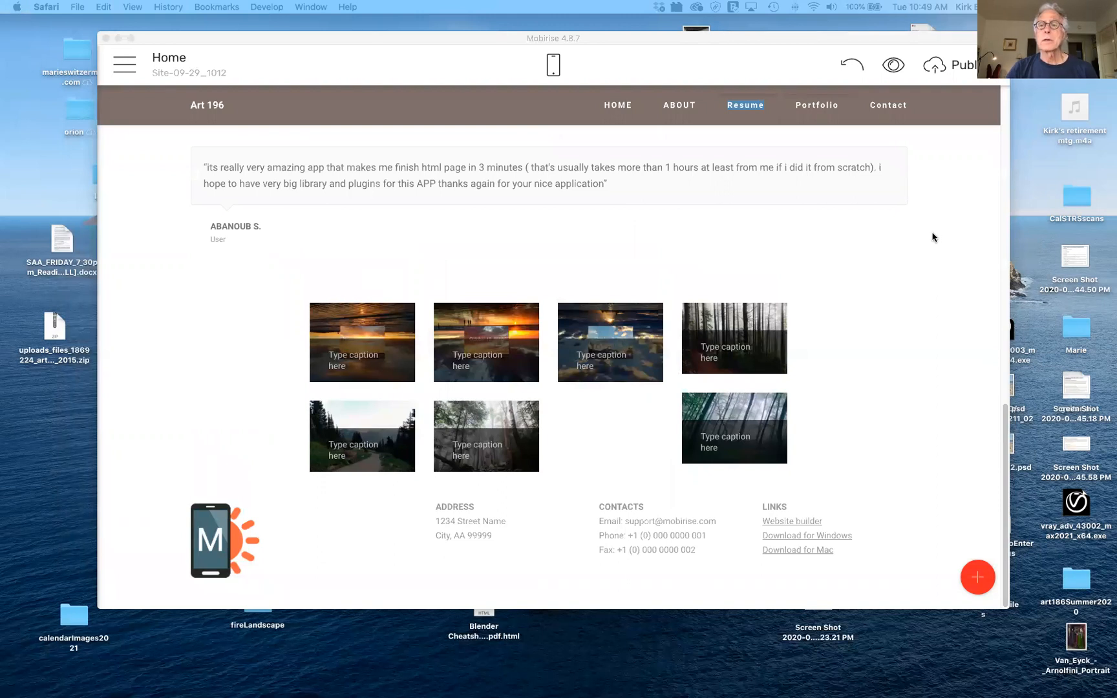
click(934, 69)
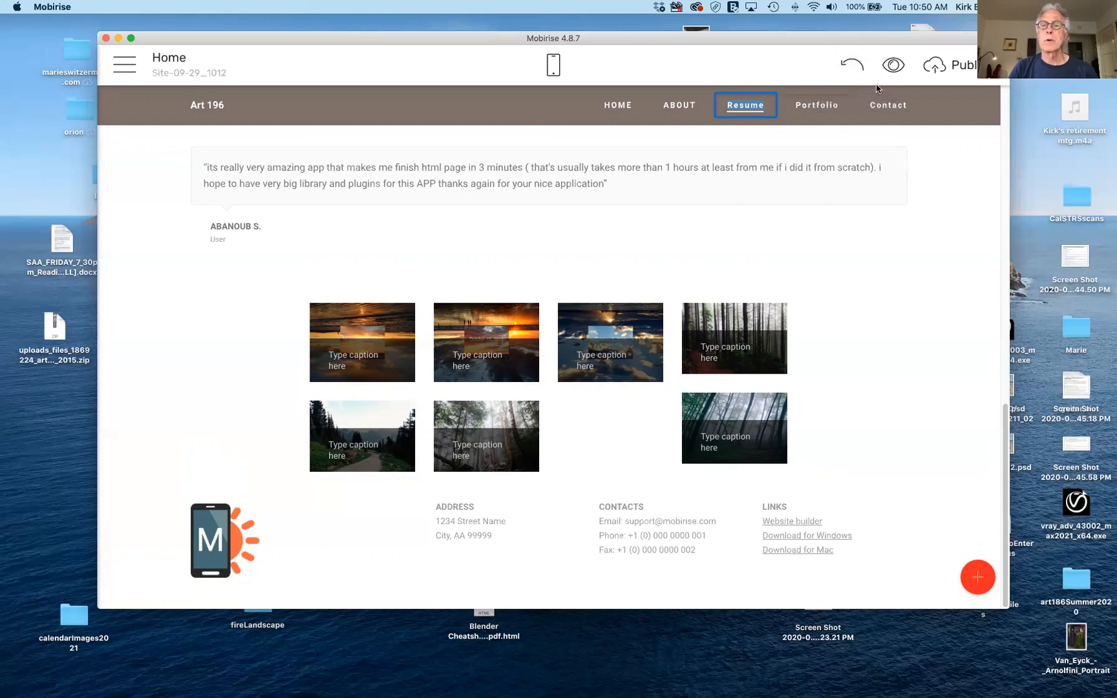
In the Publish dialog, turn off Publish changes only and choose Local drive folder.
click(933, 68)
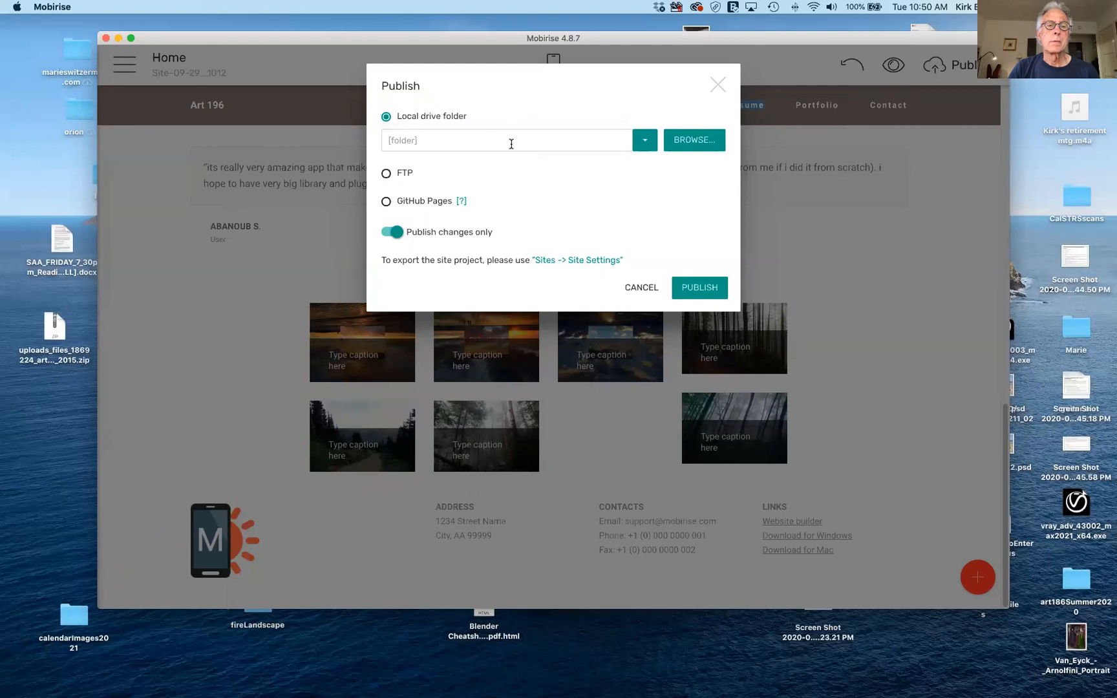
click(386, 173)
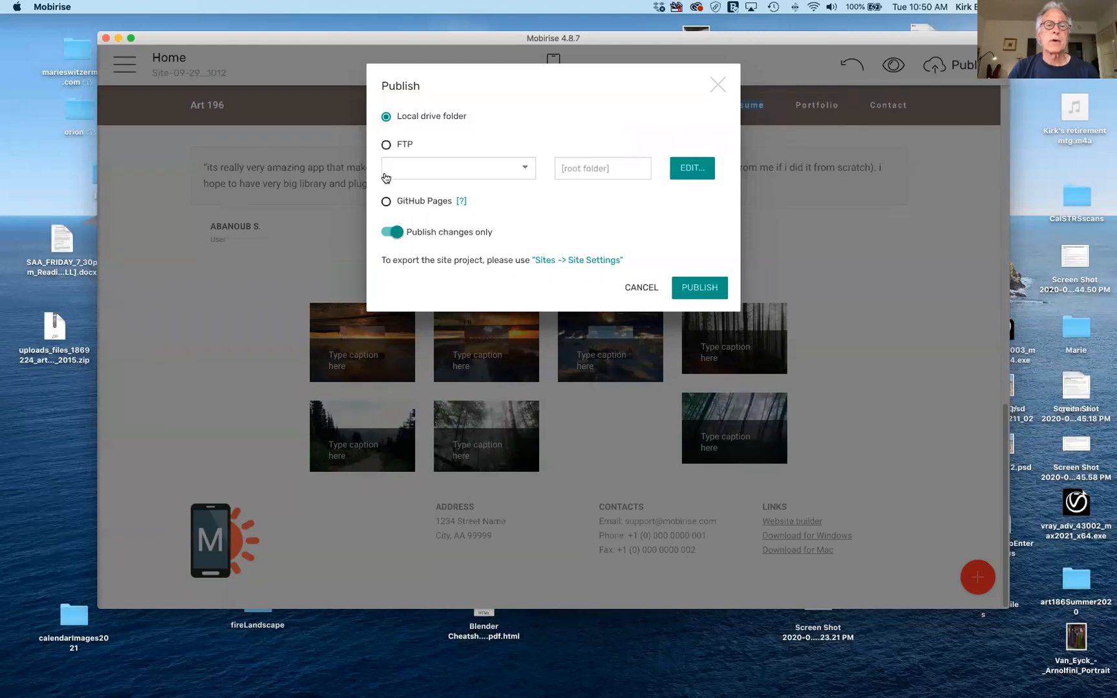
click(526, 168)
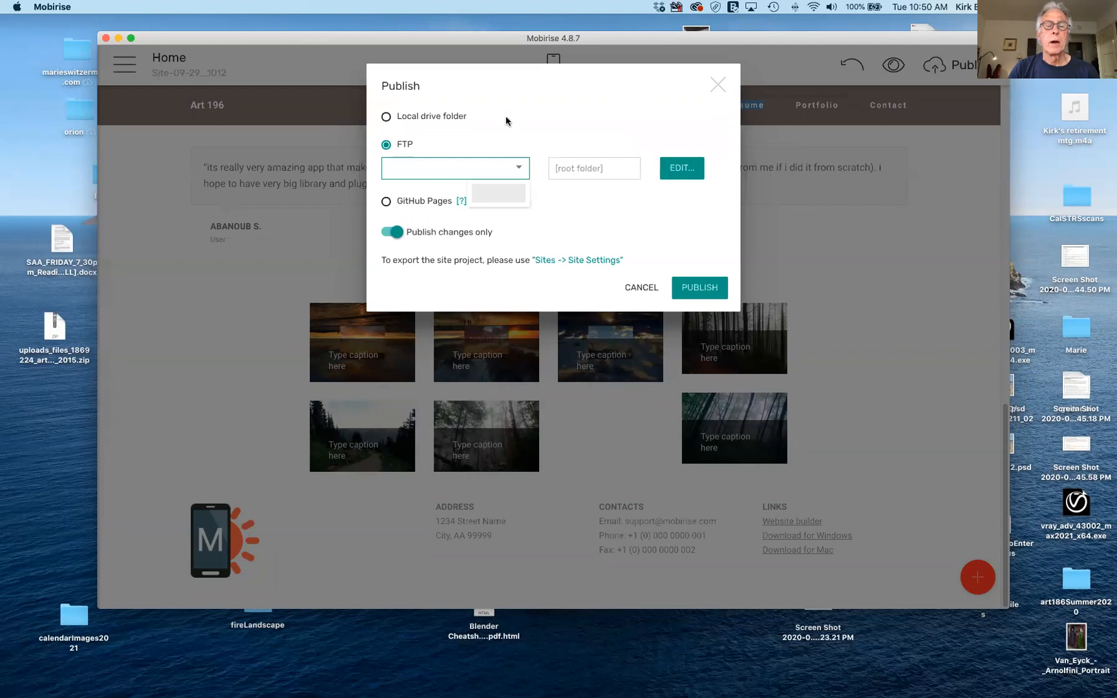
click(440, 168)
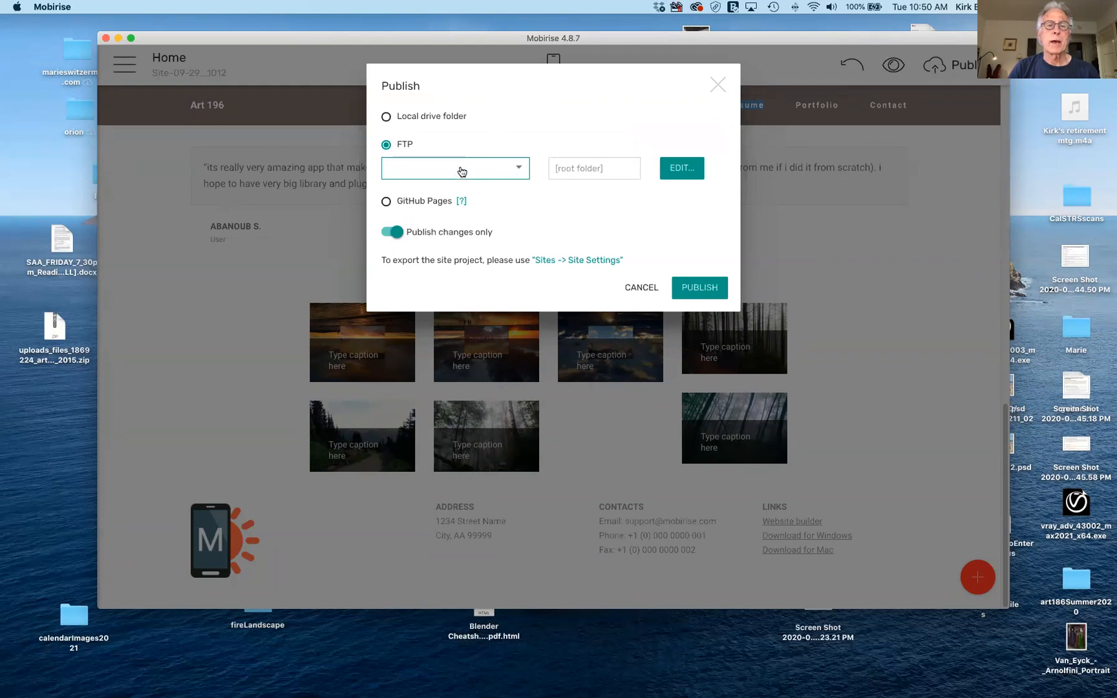
click(462, 172)
click(622, 205)
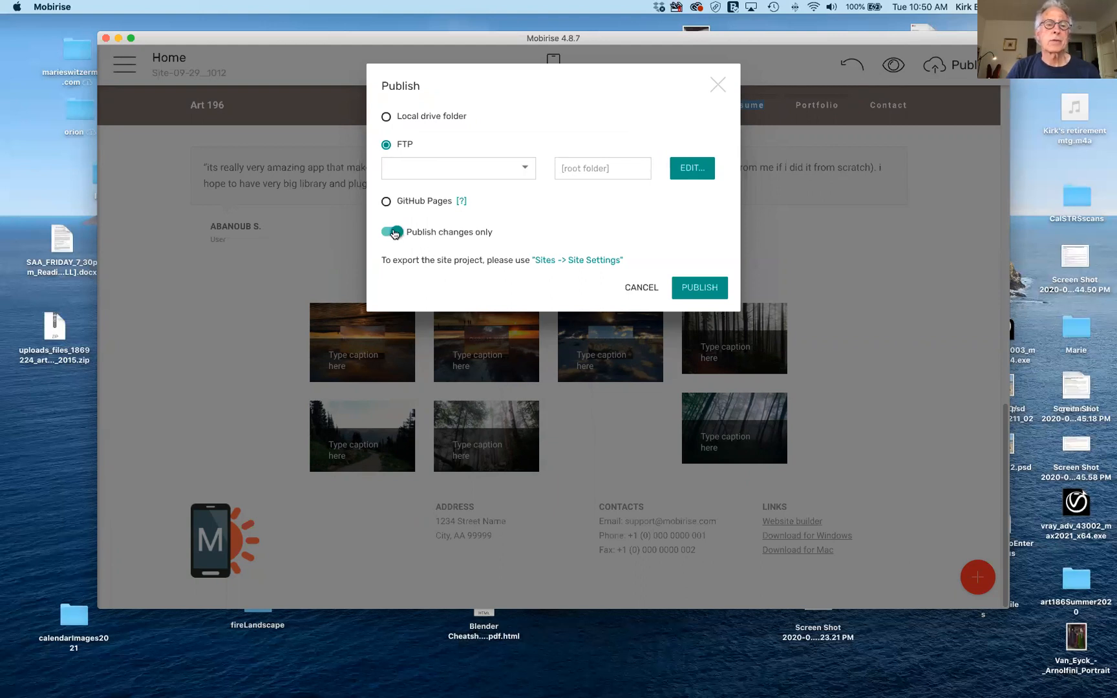
click(394, 234)
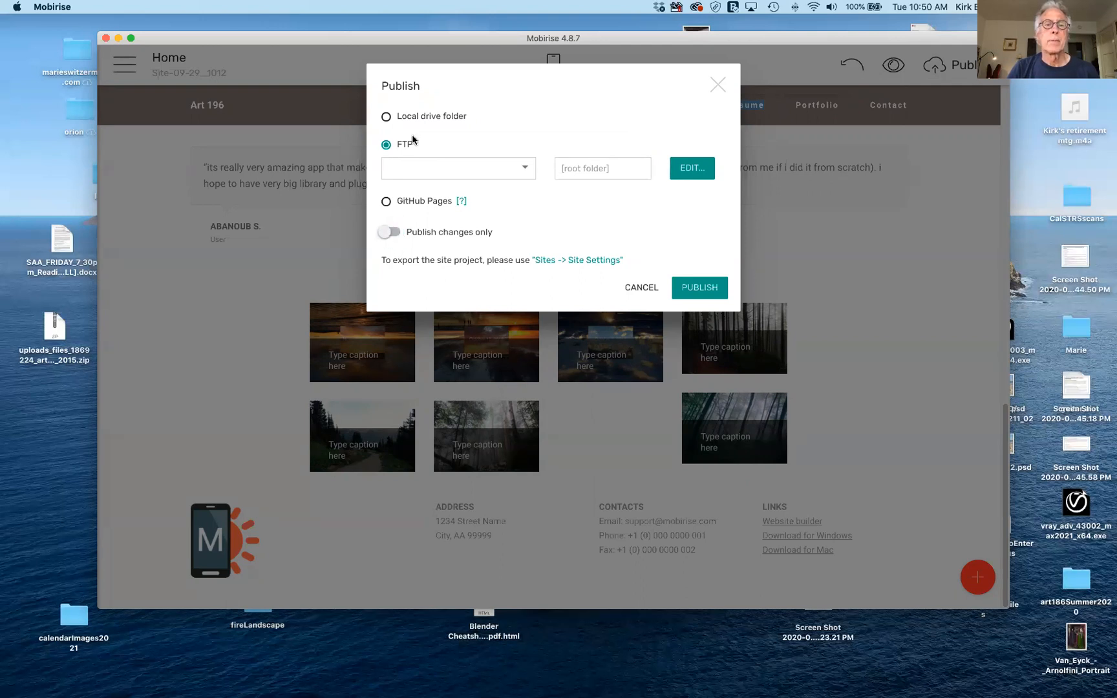
click(386, 117)
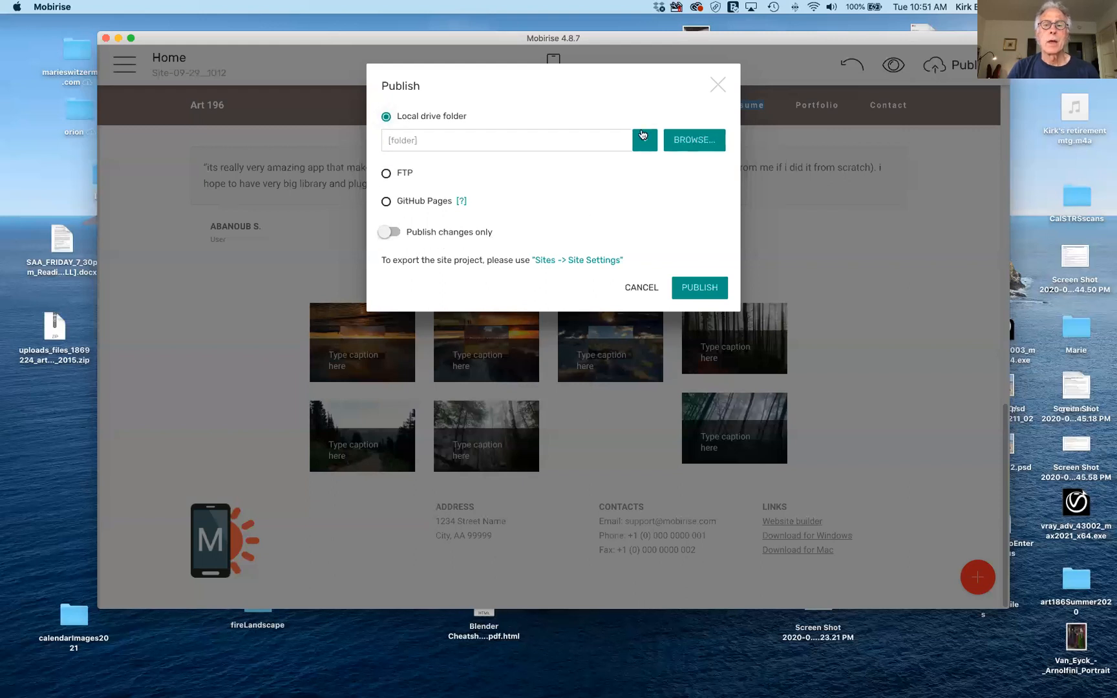
Choose the Desktop's mobiriseFall2020 folder as the local publish destination.
click(696, 140)
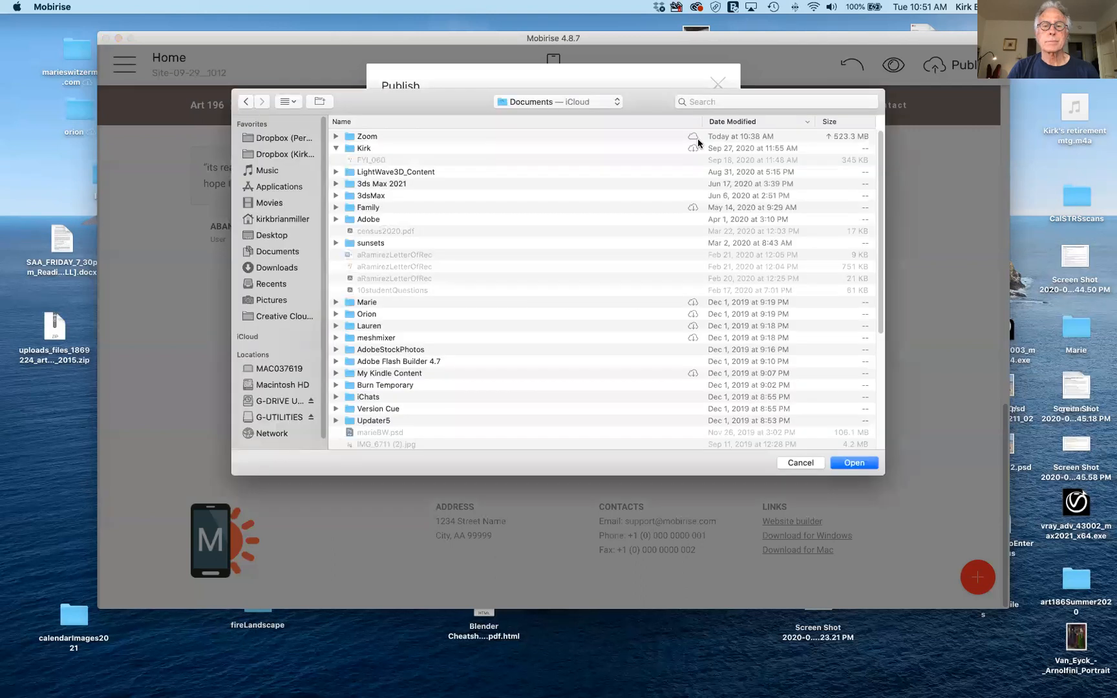
click(272, 236)
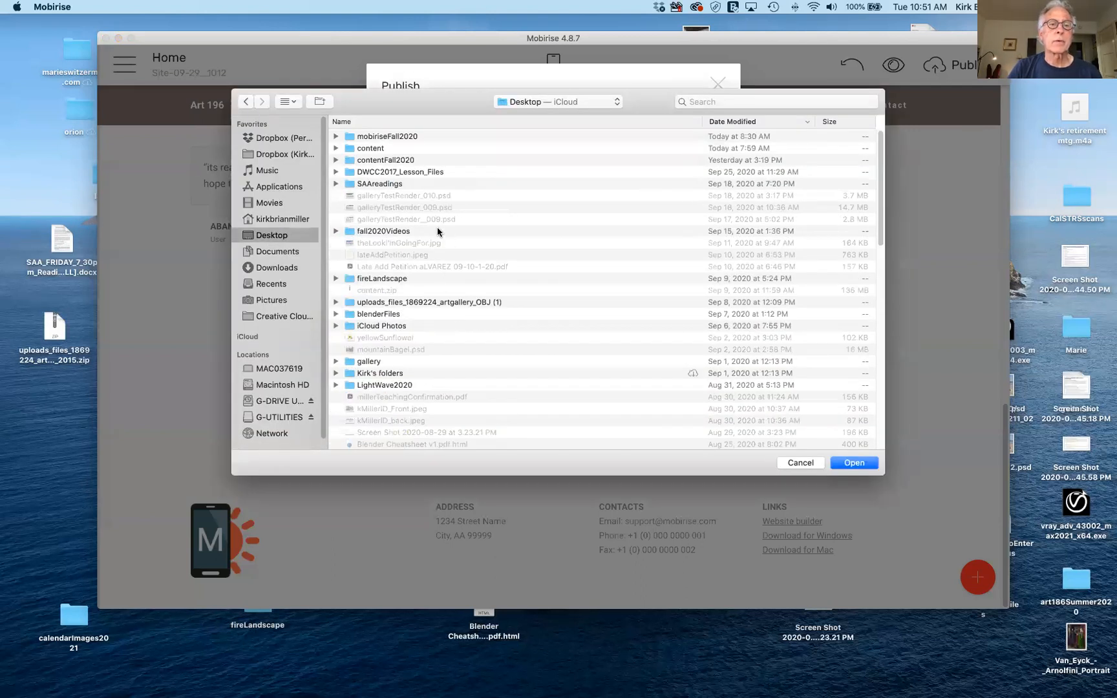
click(394, 138)
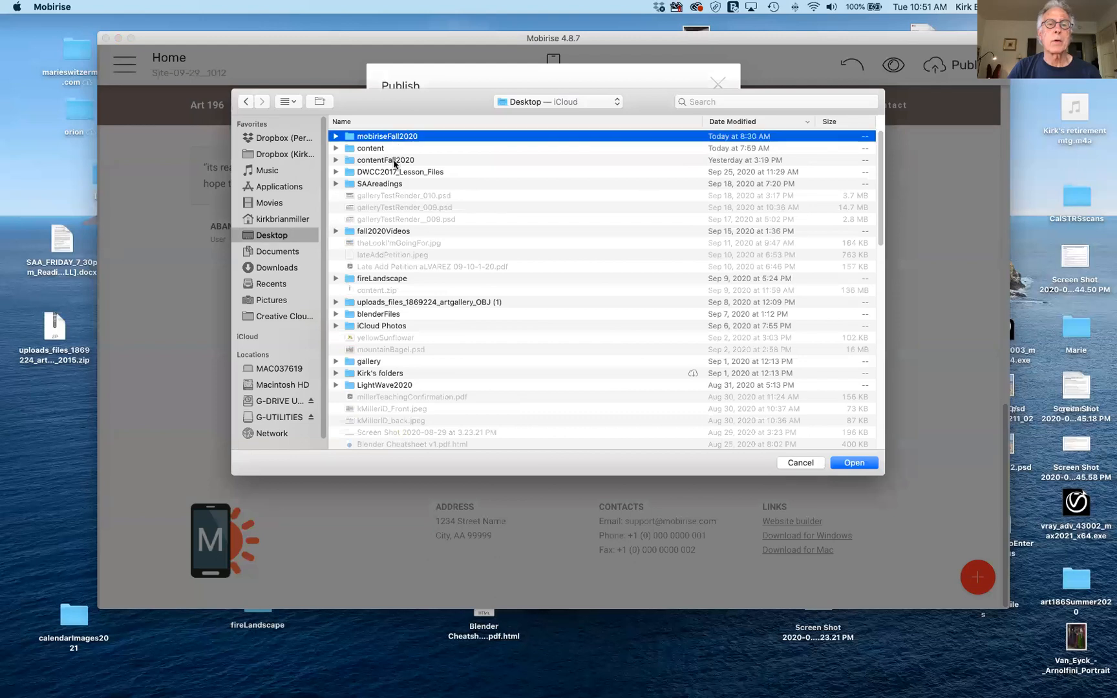
double_click(352, 141)
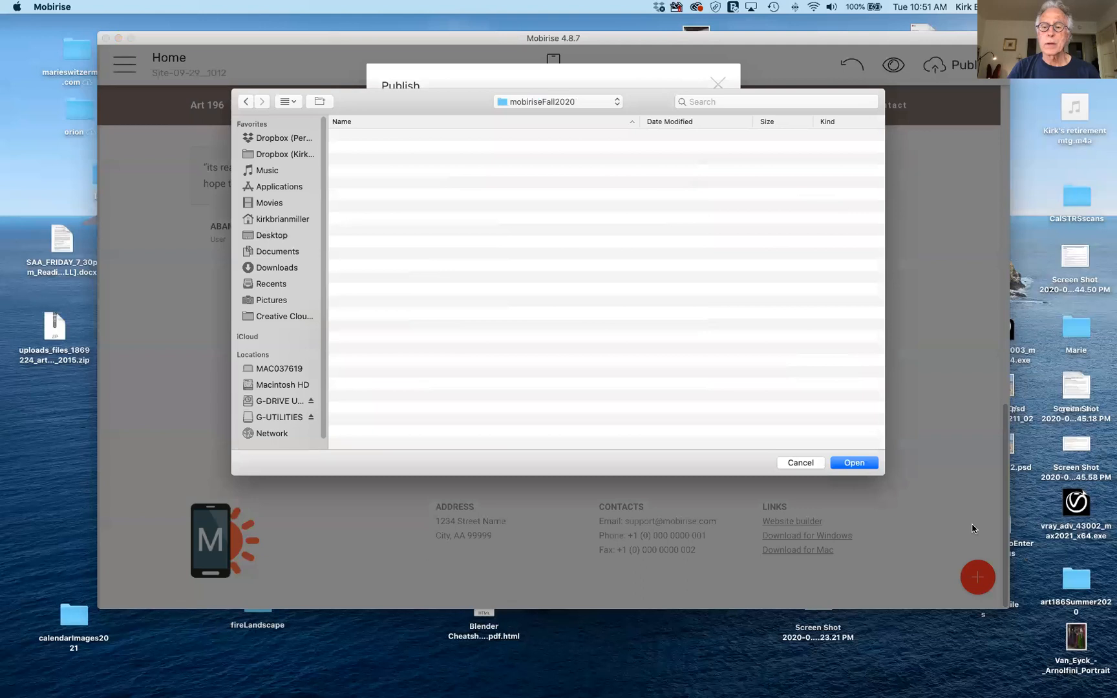
click(862, 463)
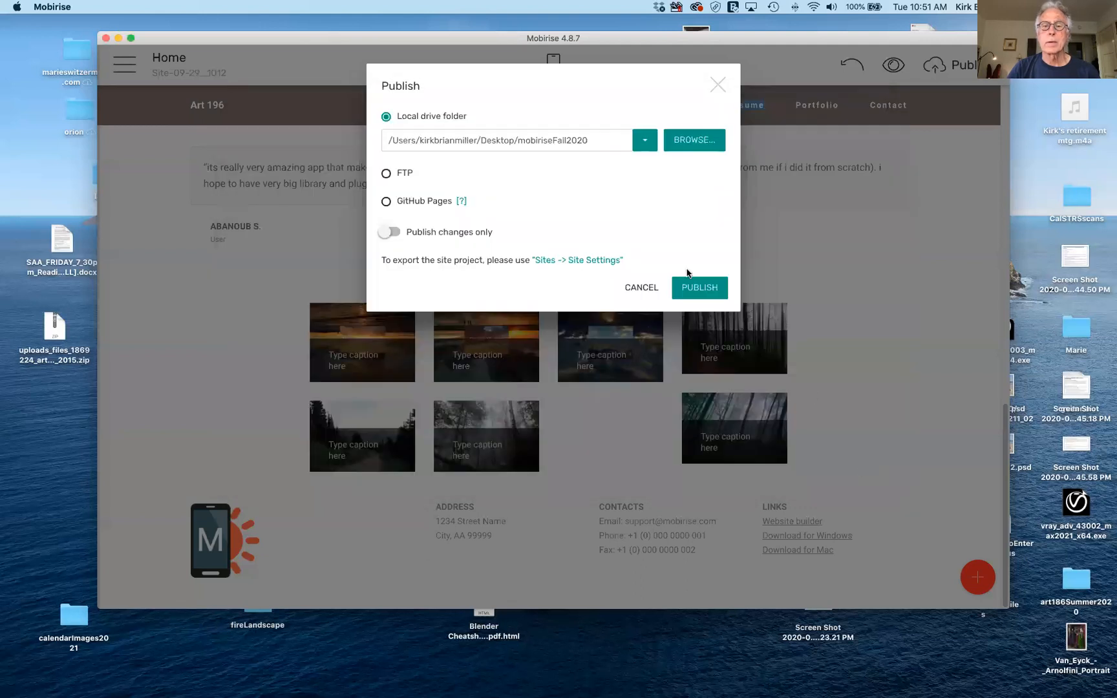
Start publishing and have Bitdefender trust Mobirise, submitting the admin password.
click(695, 293)
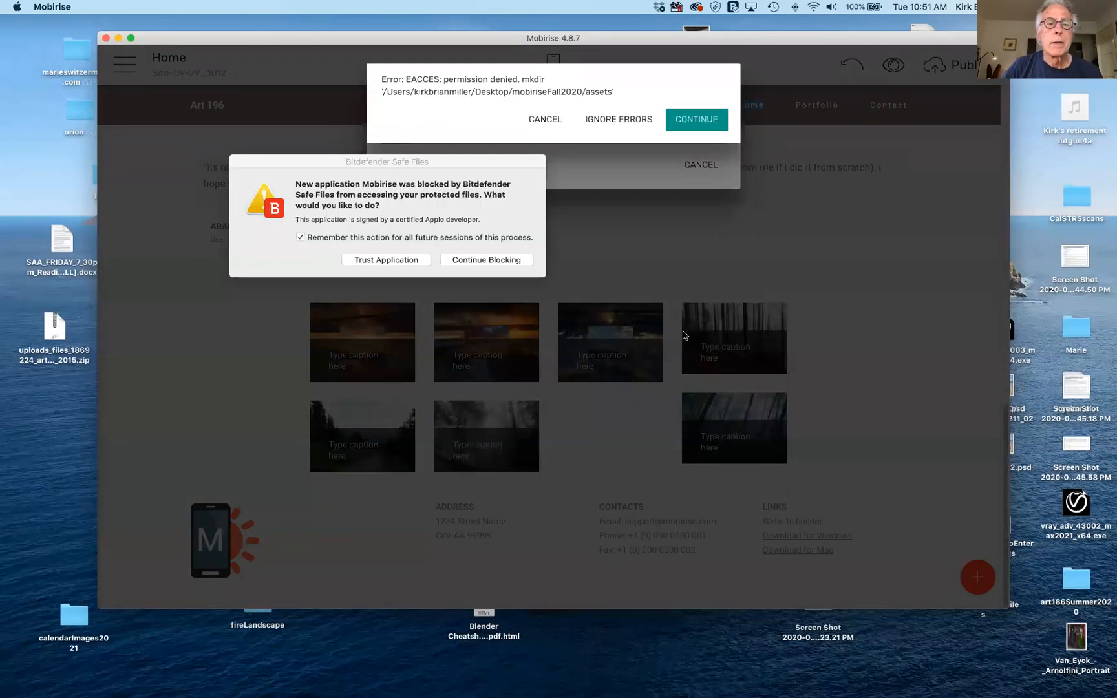
click(389, 260)
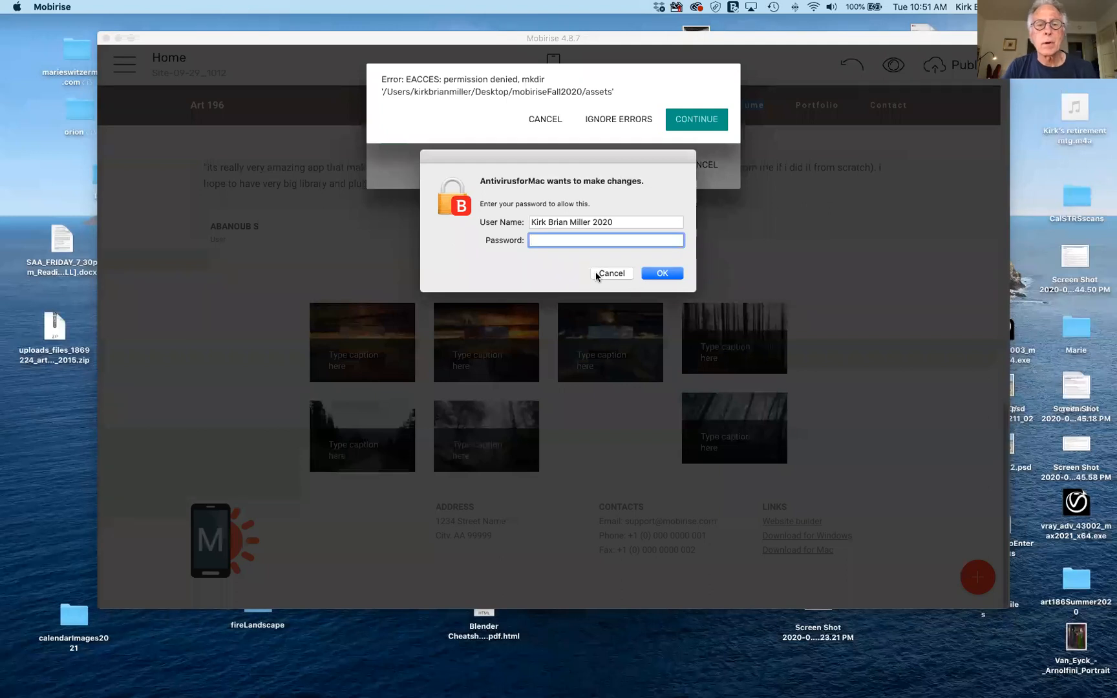
text(•••••••••)
key(Return)
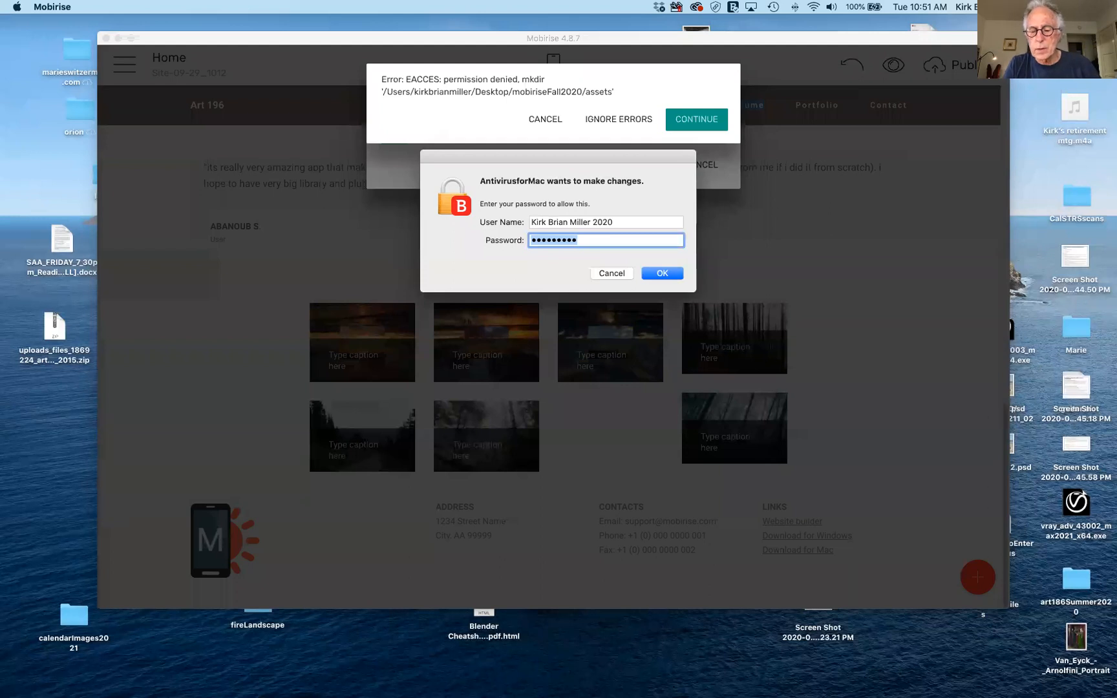
Re-enter the admin password, close the Bitdefender window and continue past the permission-denied error.
text(•••)
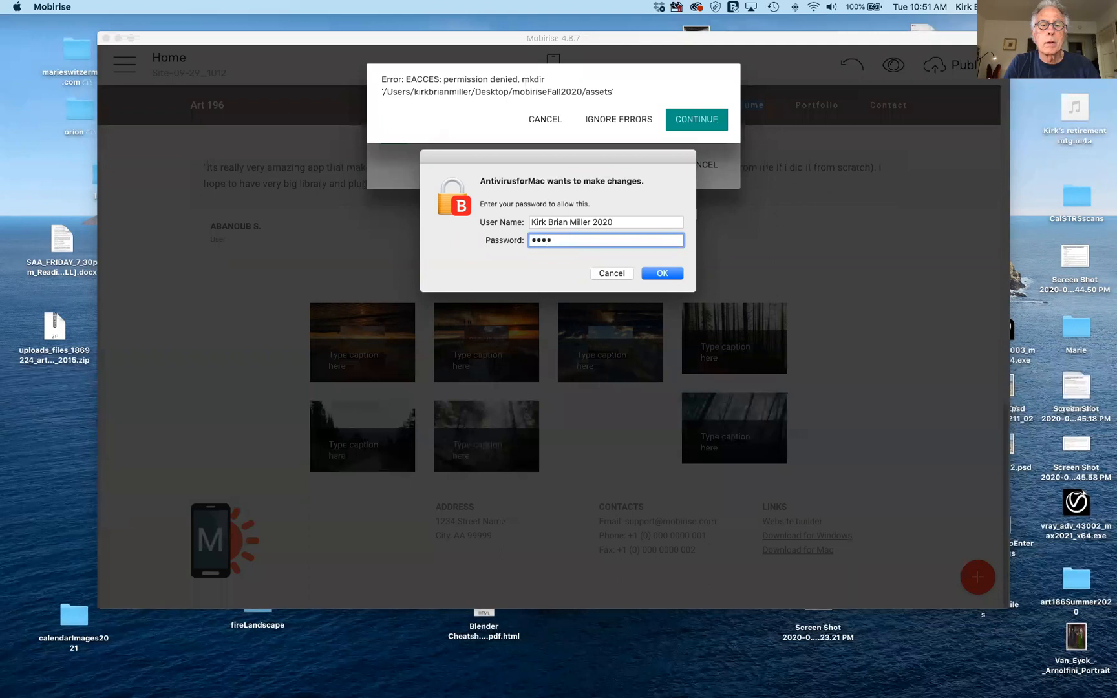
key(BackSpace)
key(BackSpace)
key(BackSpace)
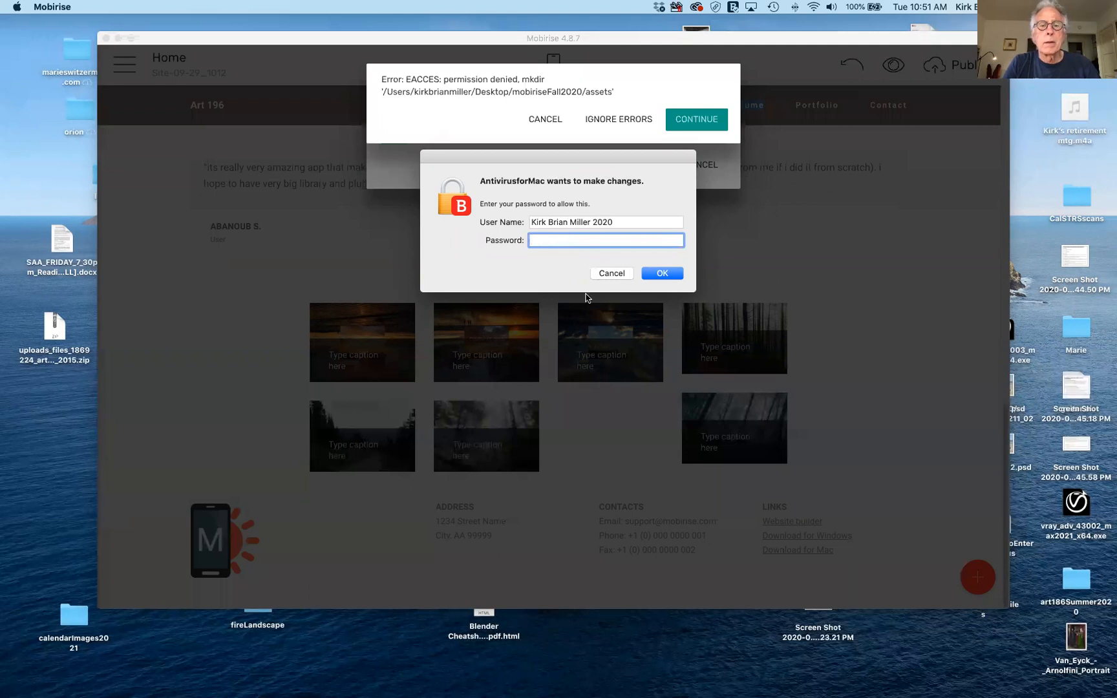
text(•••••••)
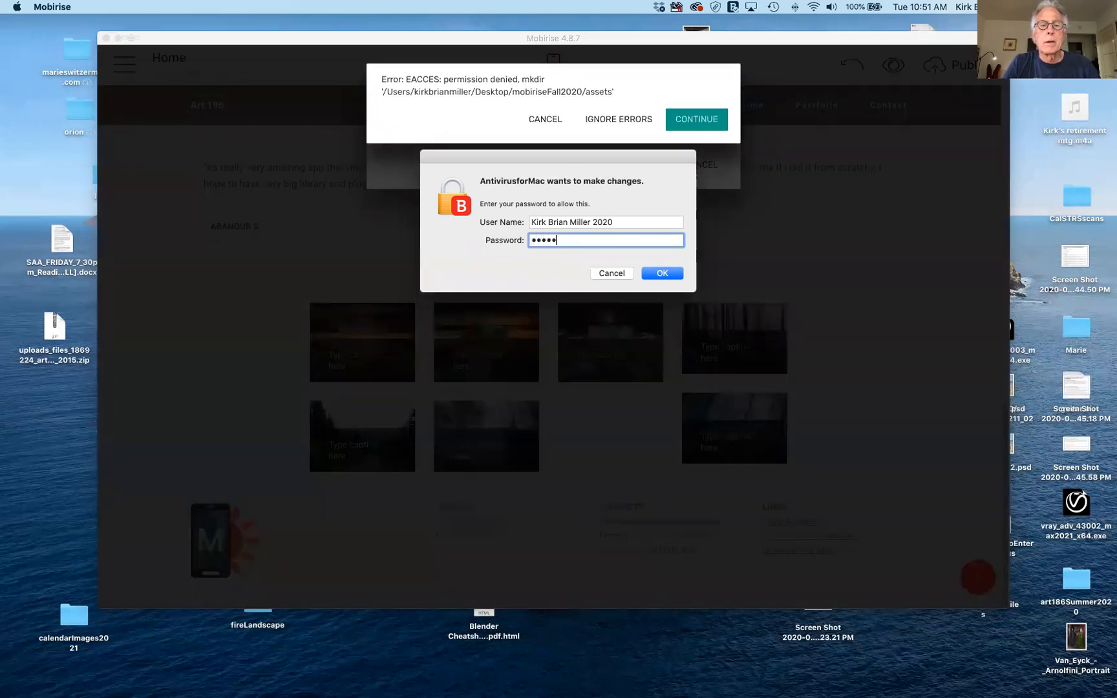
text(•)
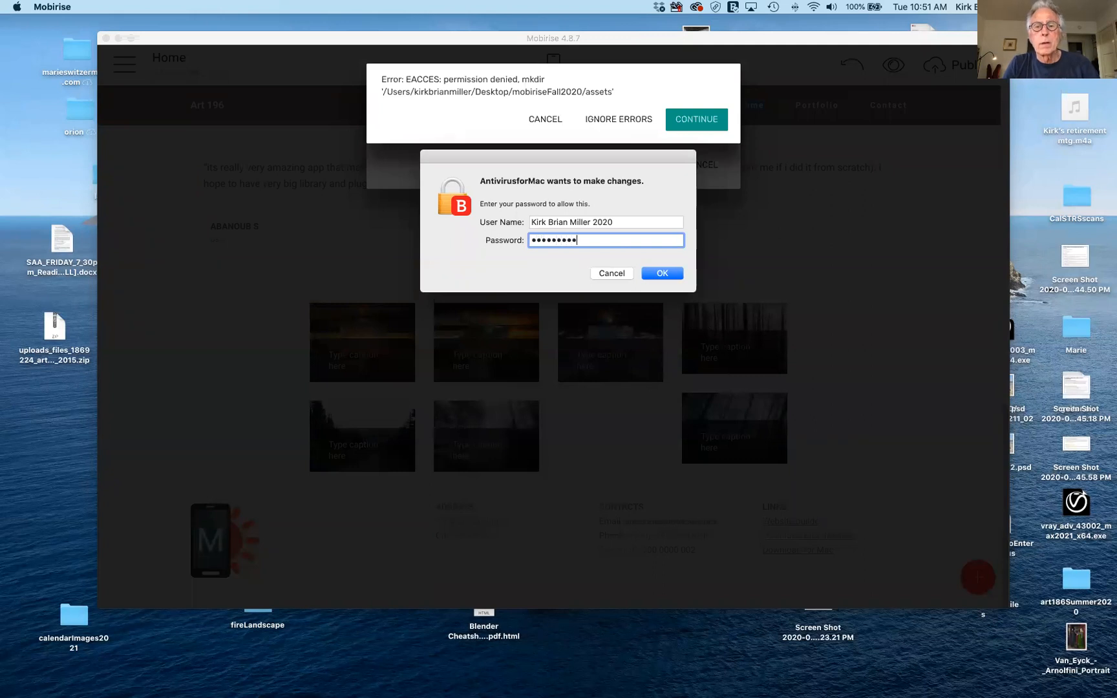
key(Return)
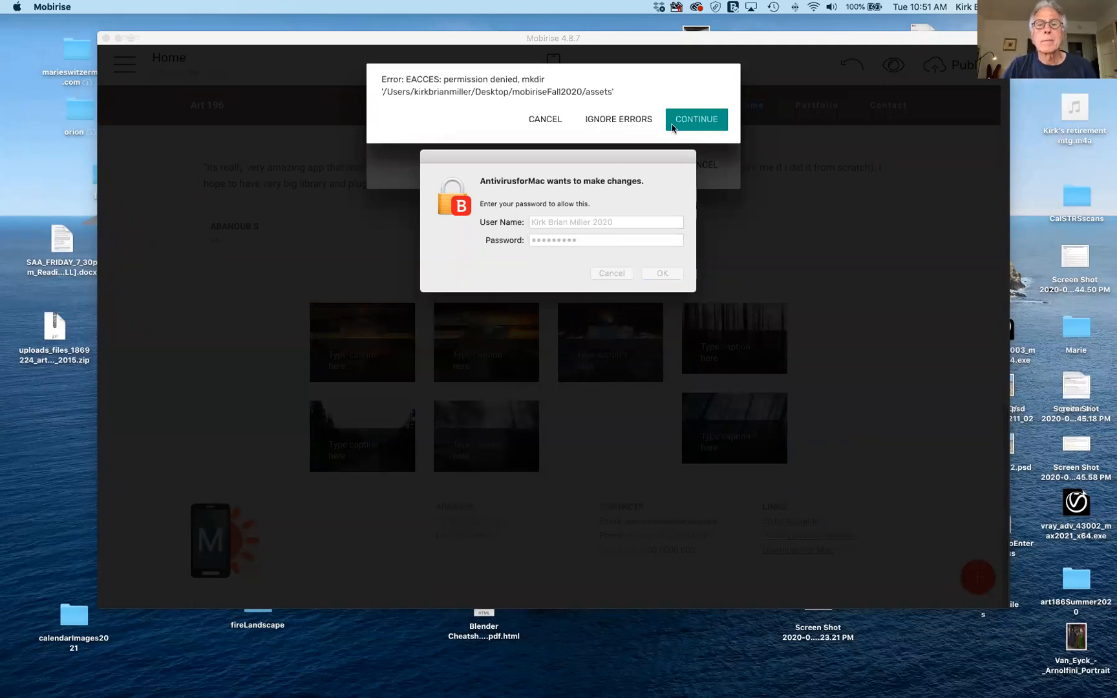
click(611, 274)
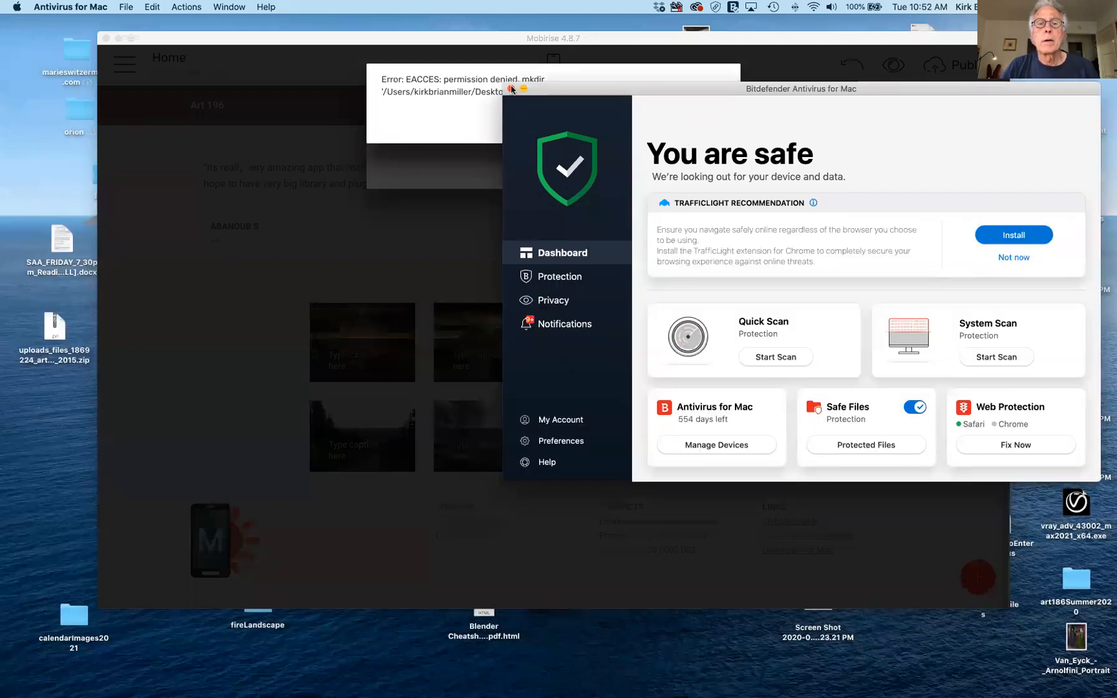
click(511, 89)
click(707, 119)
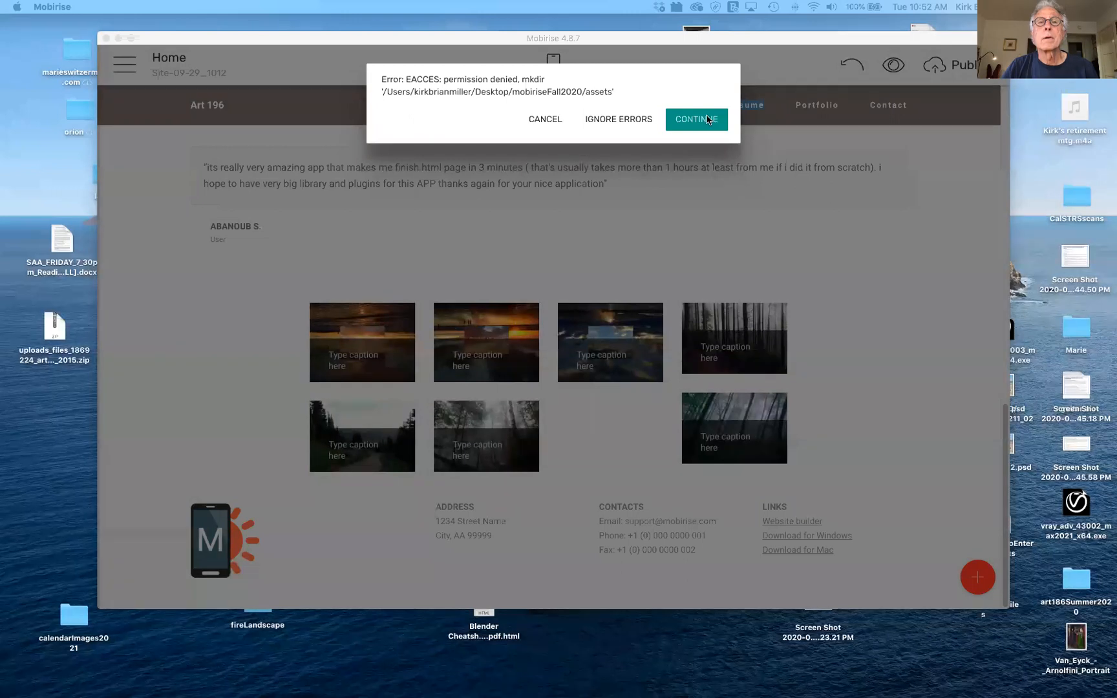
click(703, 121)
Dismiss the Mobirise error, switch to Dreamweaver, and close thisWeekInClass.html and mylayout.html.
click(704, 121)
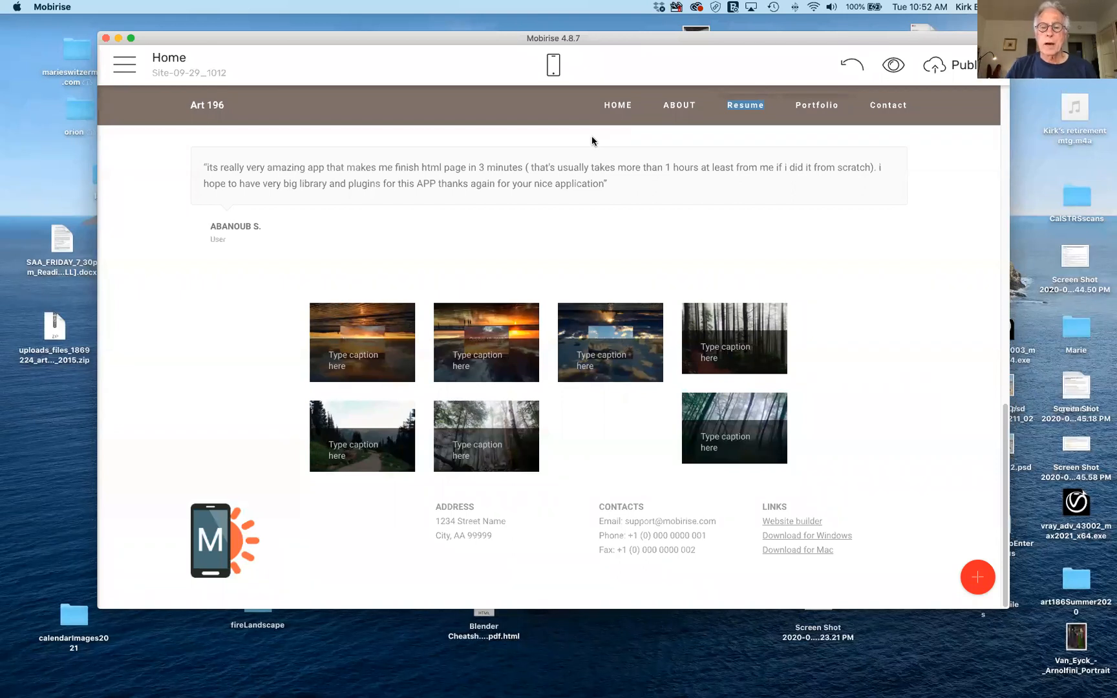
mouse_move(815, 691)
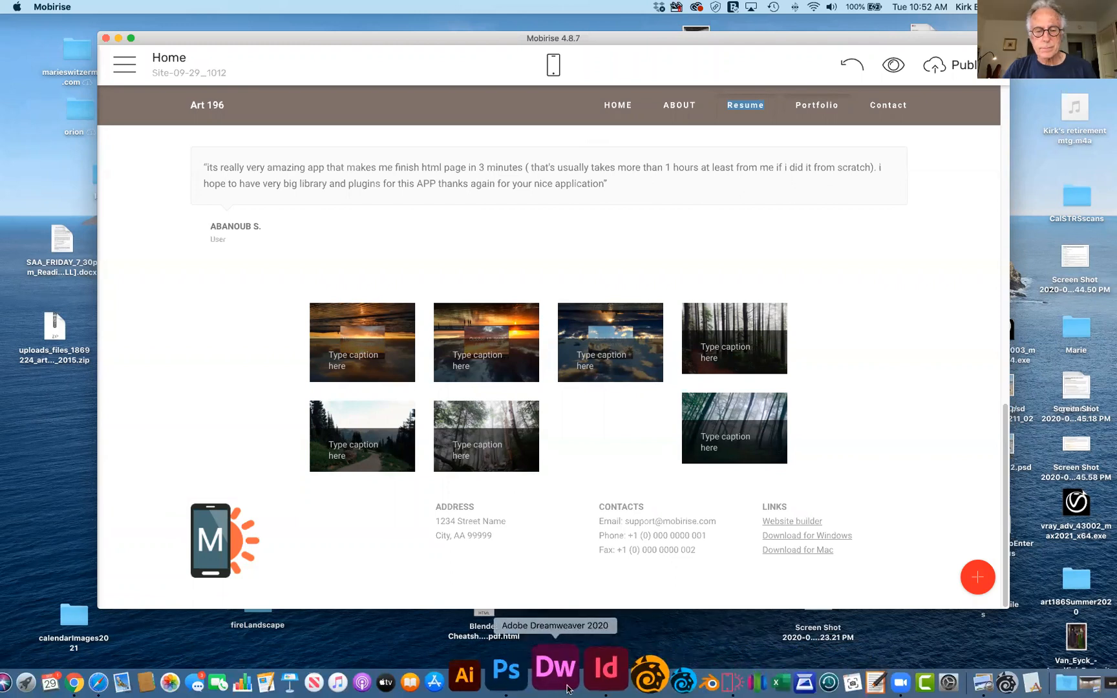
click(560, 671)
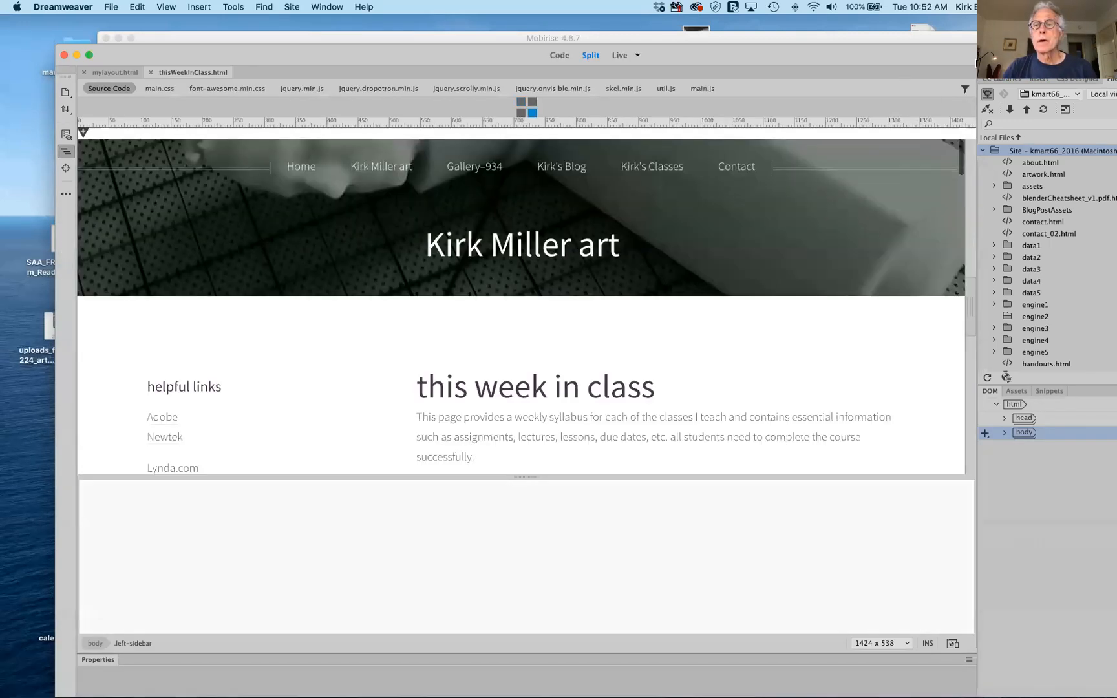
drag(977, 63, 922, 43)
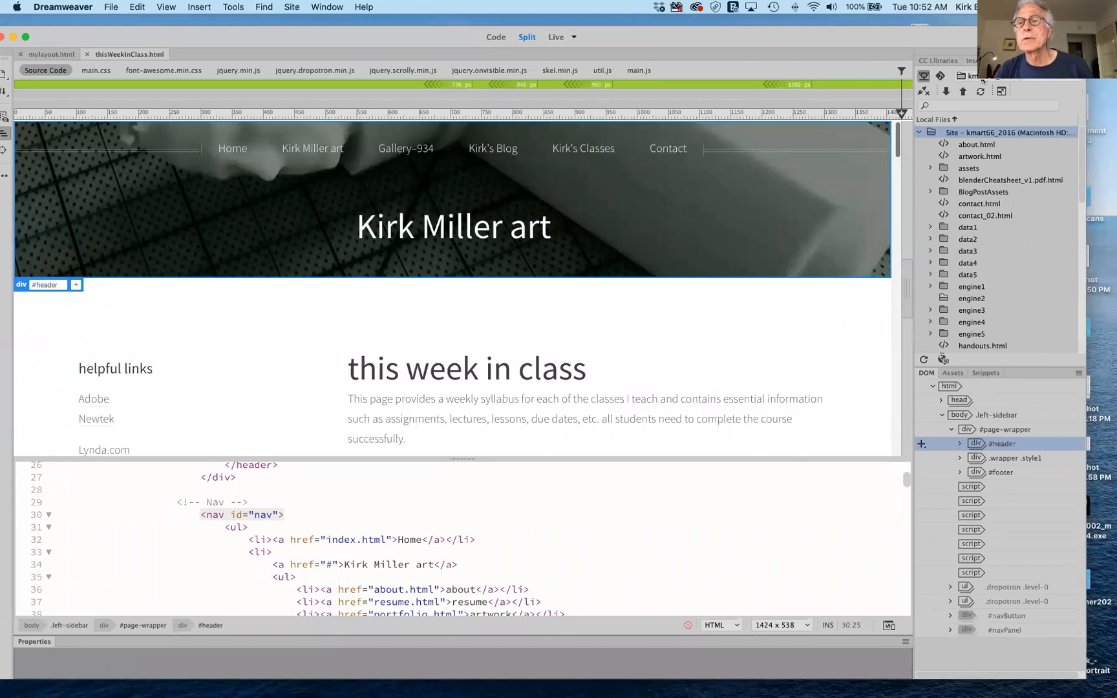
click(87, 54)
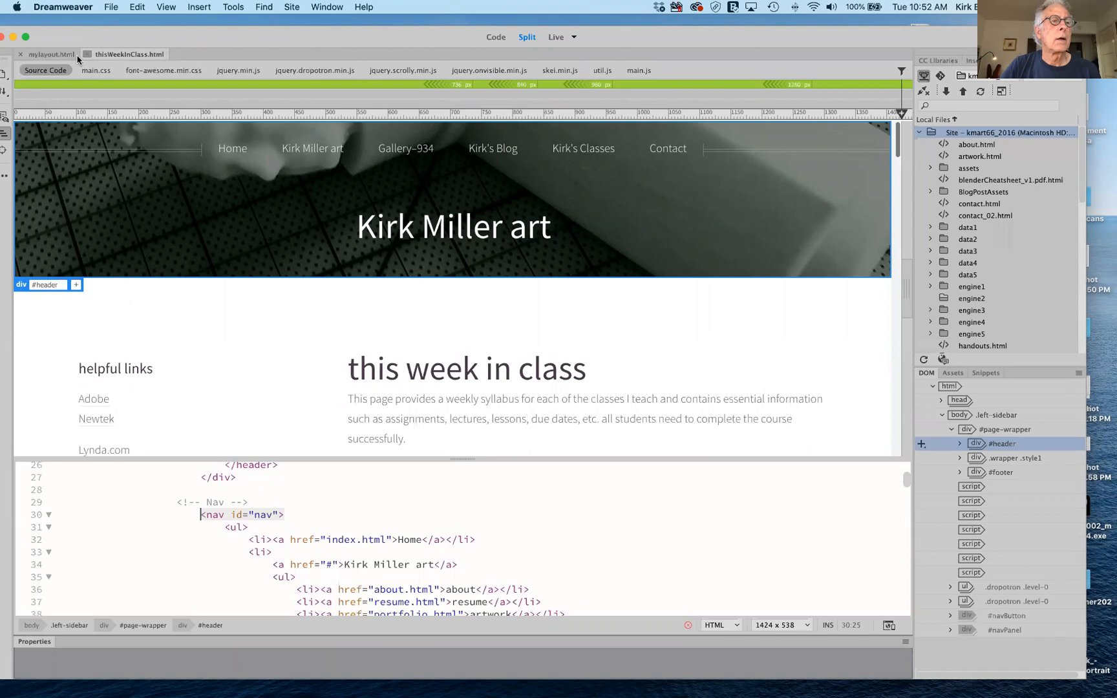
click(20, 54)
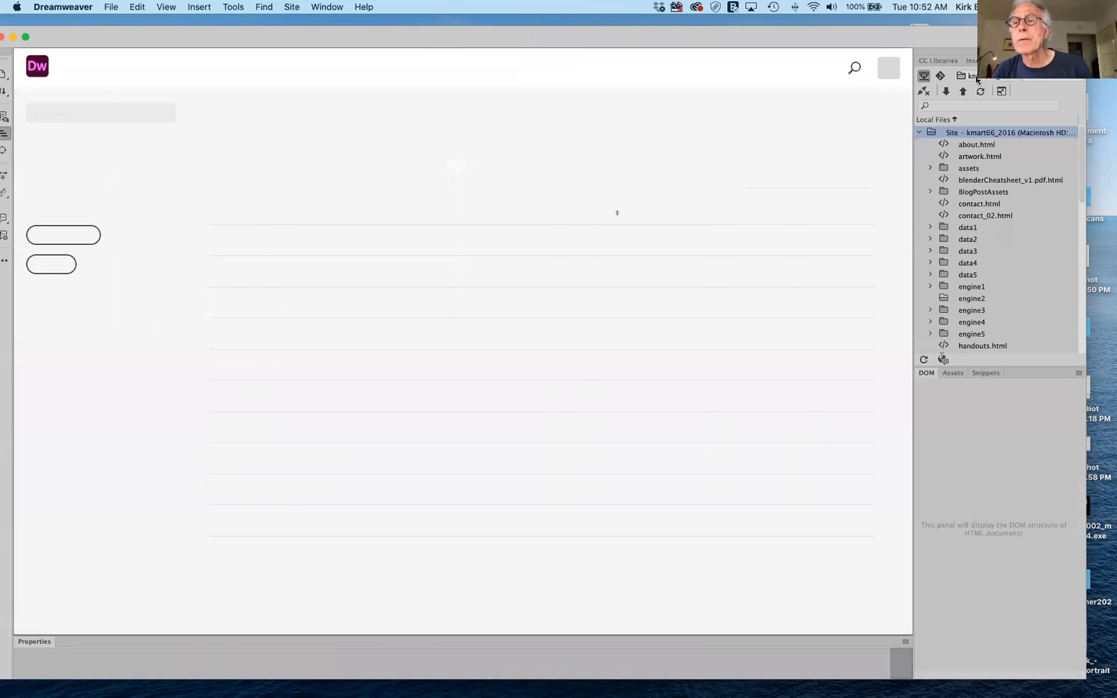
Switch the Files panel's site dropdown to gallery-934.com-godaddy.
click(977, 79)
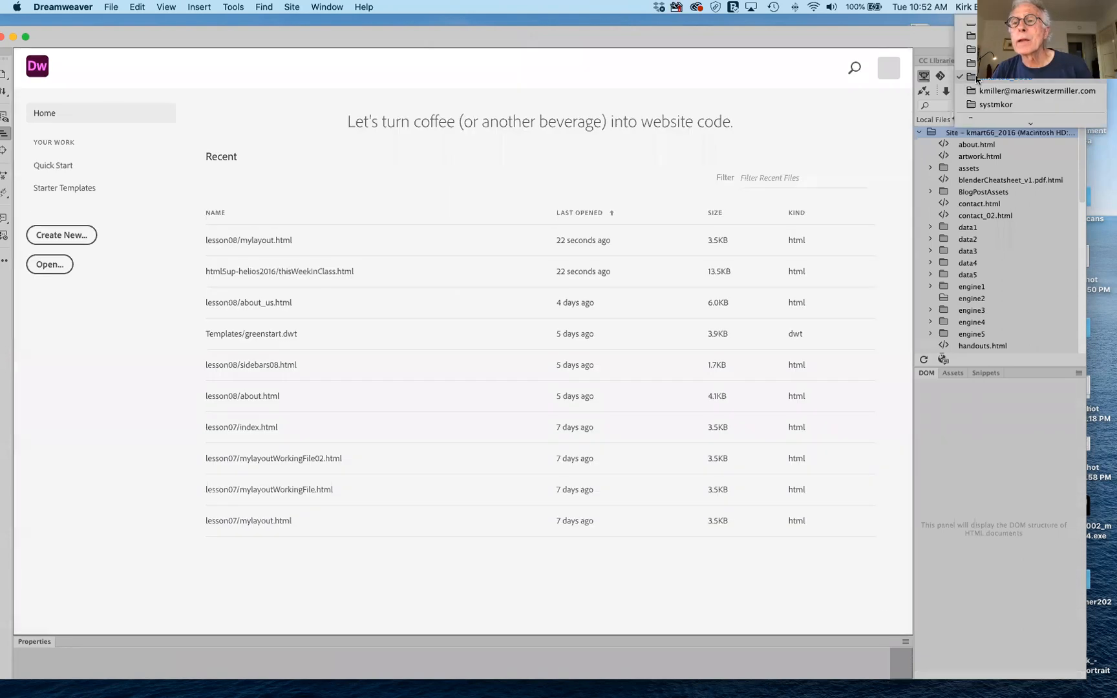
scroll(977, 79, up, 5)
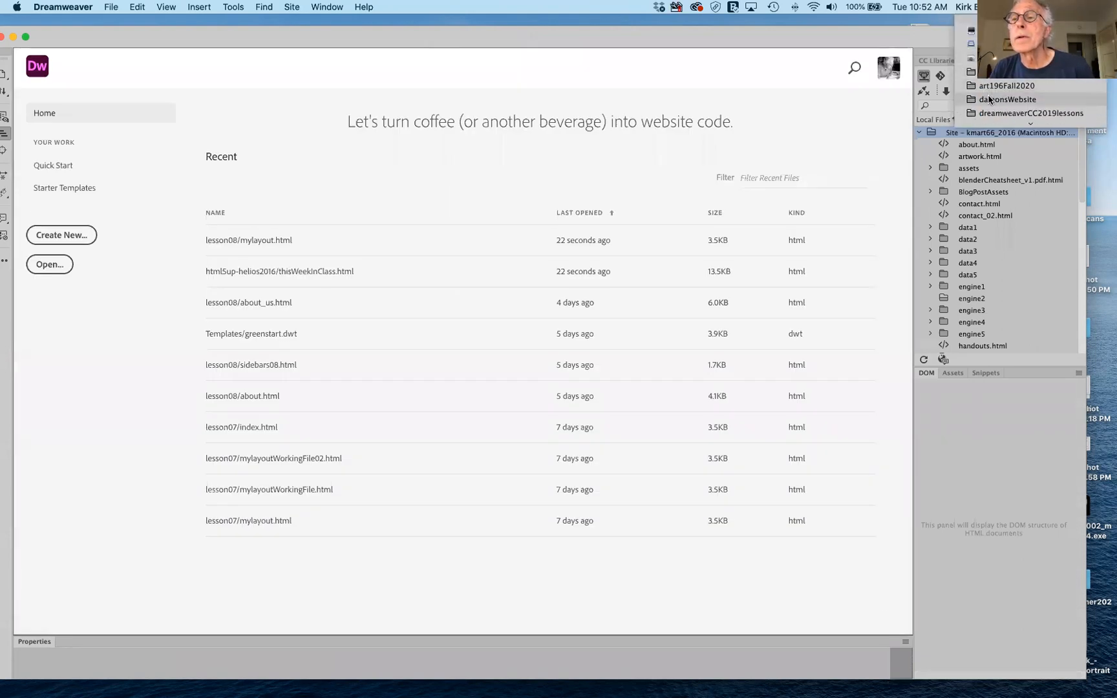
scroll(989, 117, down, 2)
scroll(987, 111, down, 5)
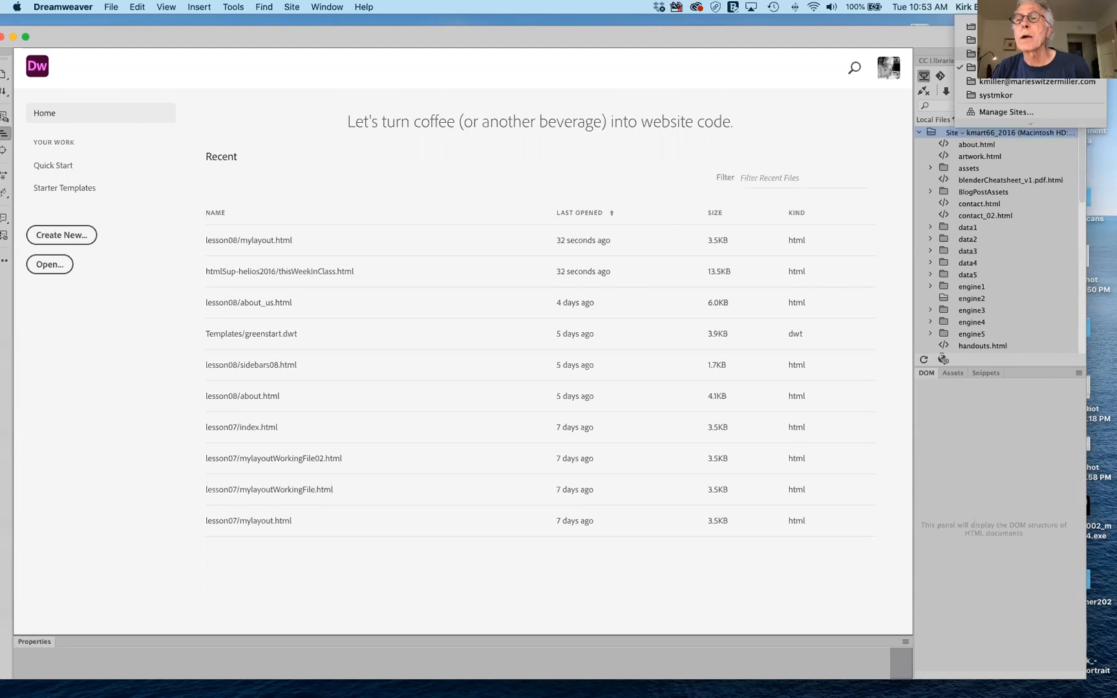
click(1009, 53)
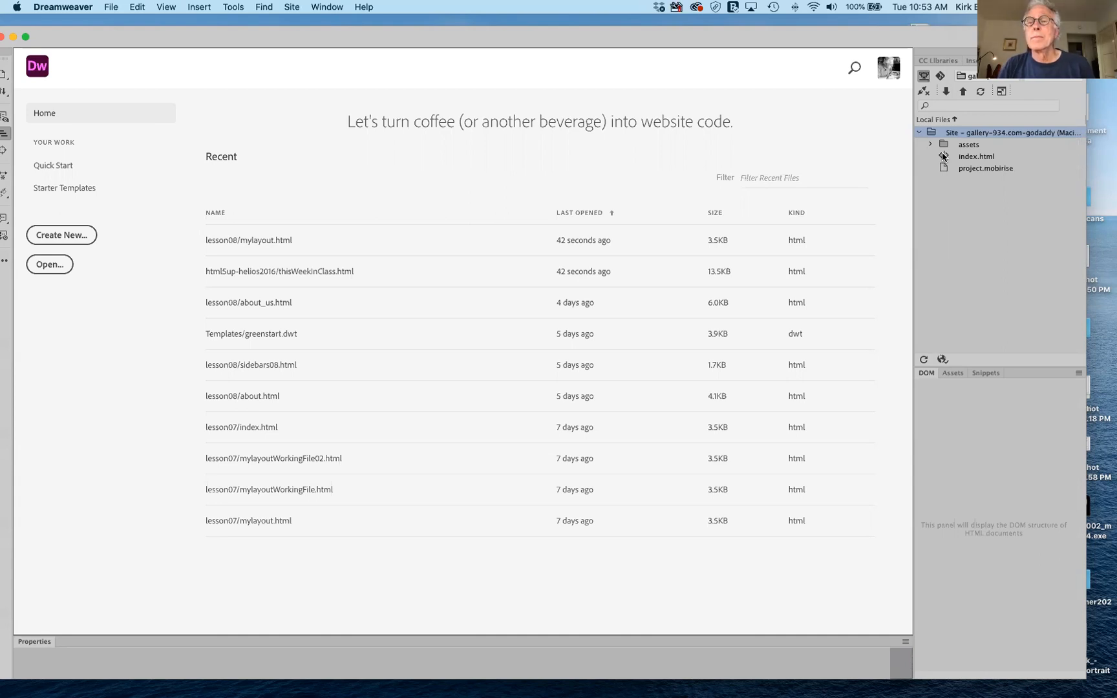
click(288, 8)
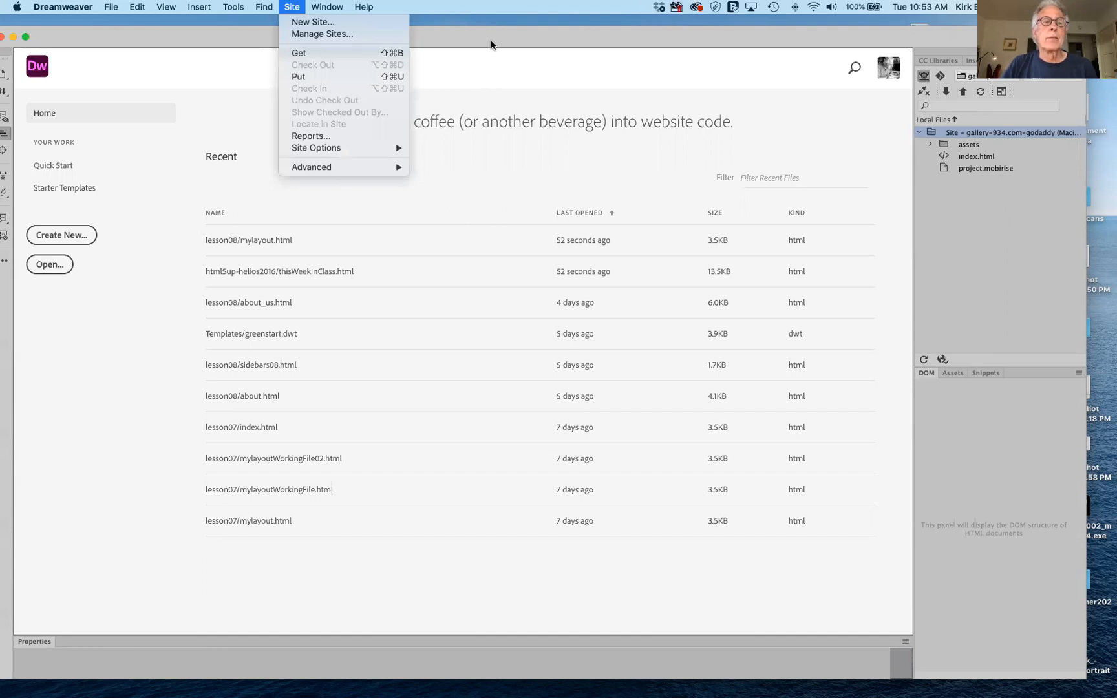
Edit gallery-934.com-godaddy and browse for a Default Images folder under Advanced Settings > Local Info.
click(299, 34)
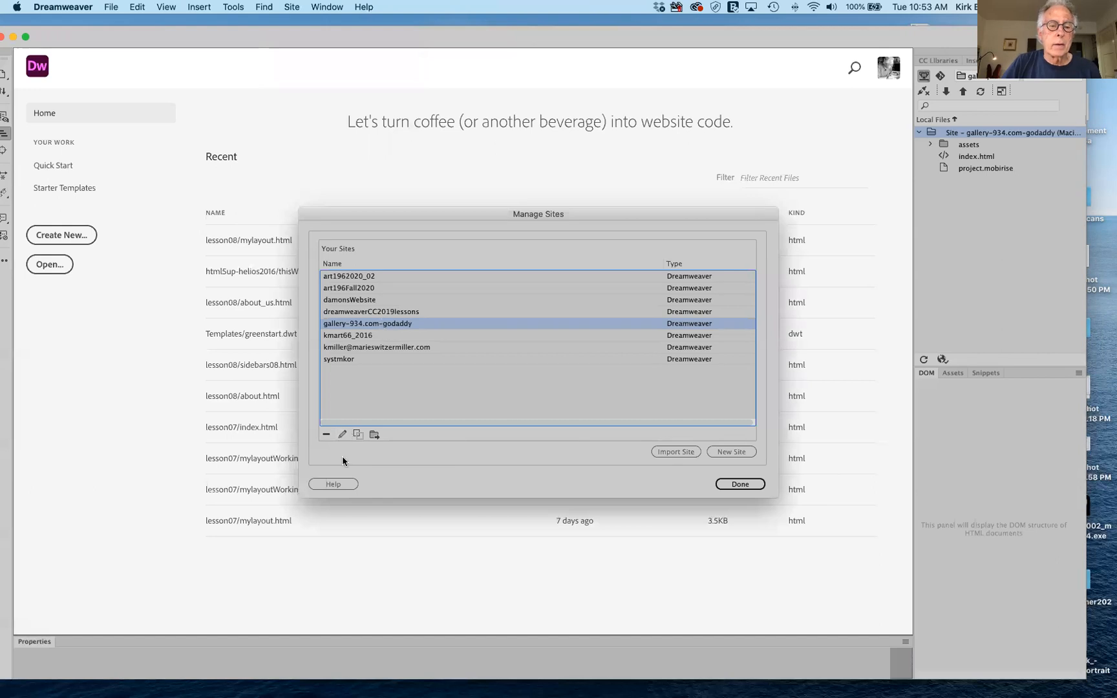
double_click(394, 325)
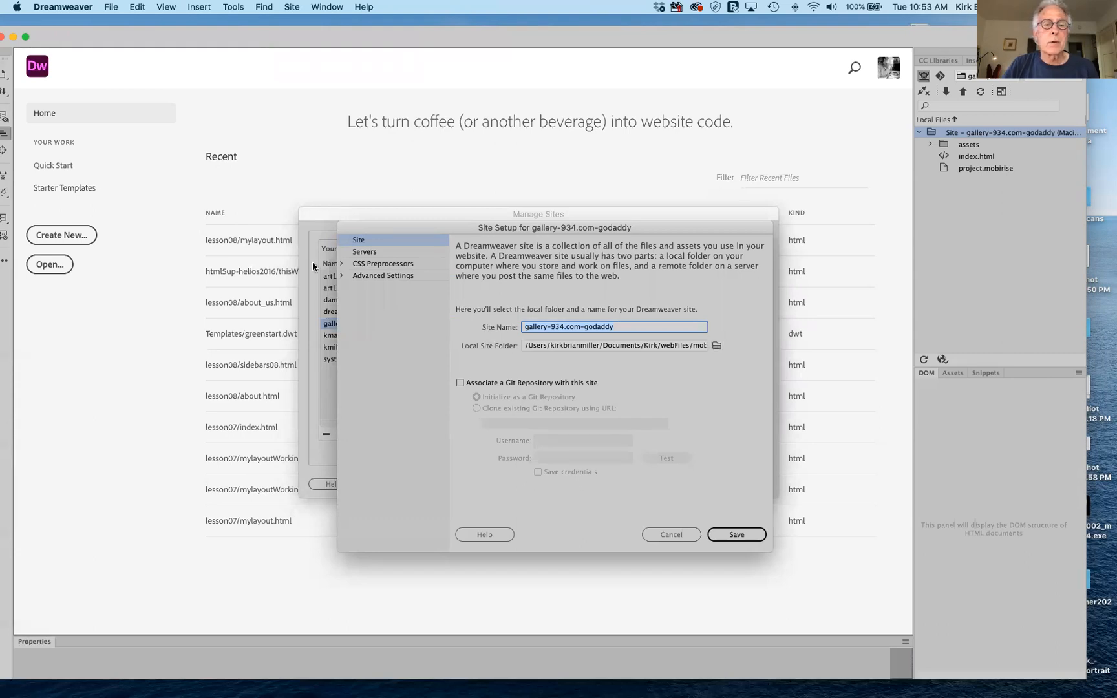
click(340, 277)
click(341, 276)
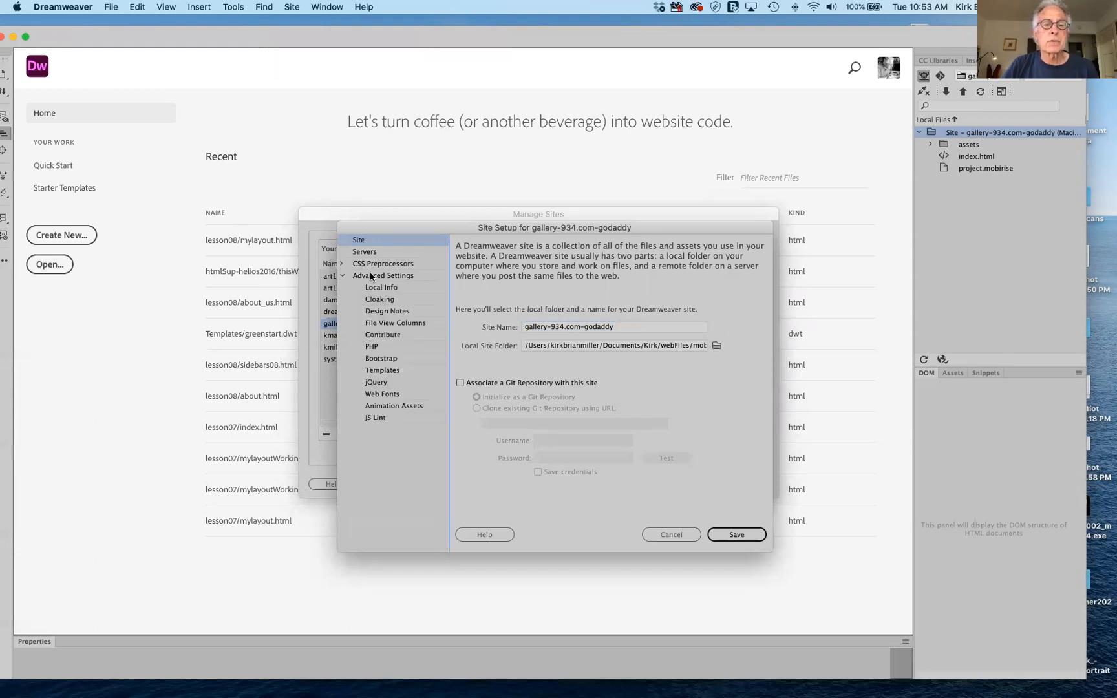
click(377, 289)
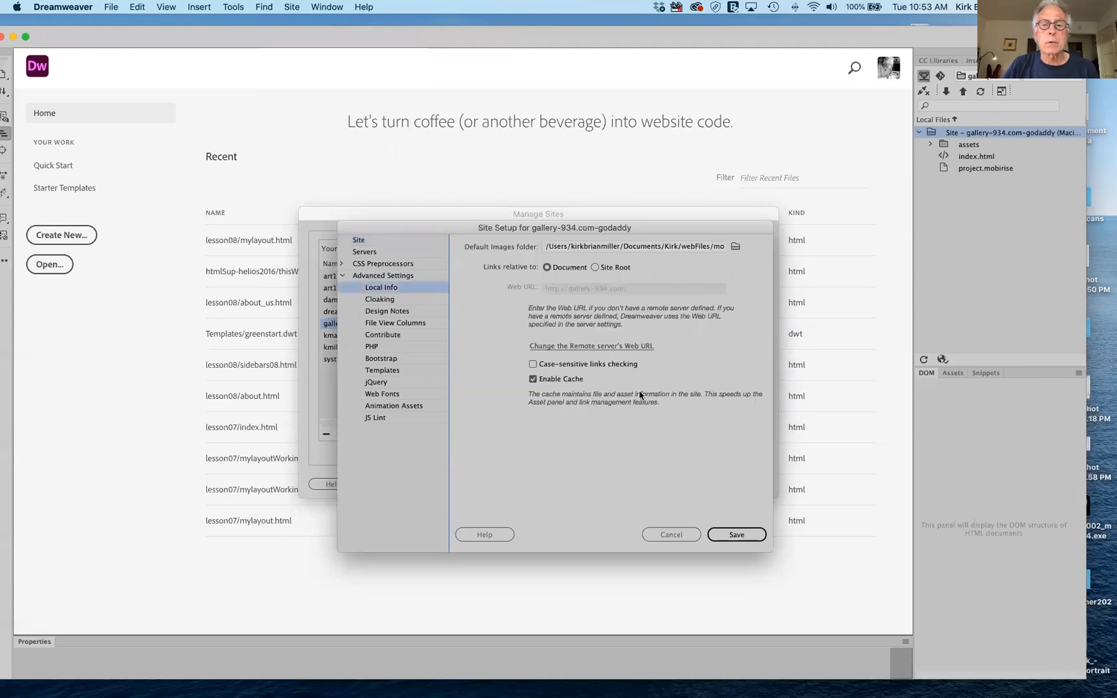
click(737, 247)
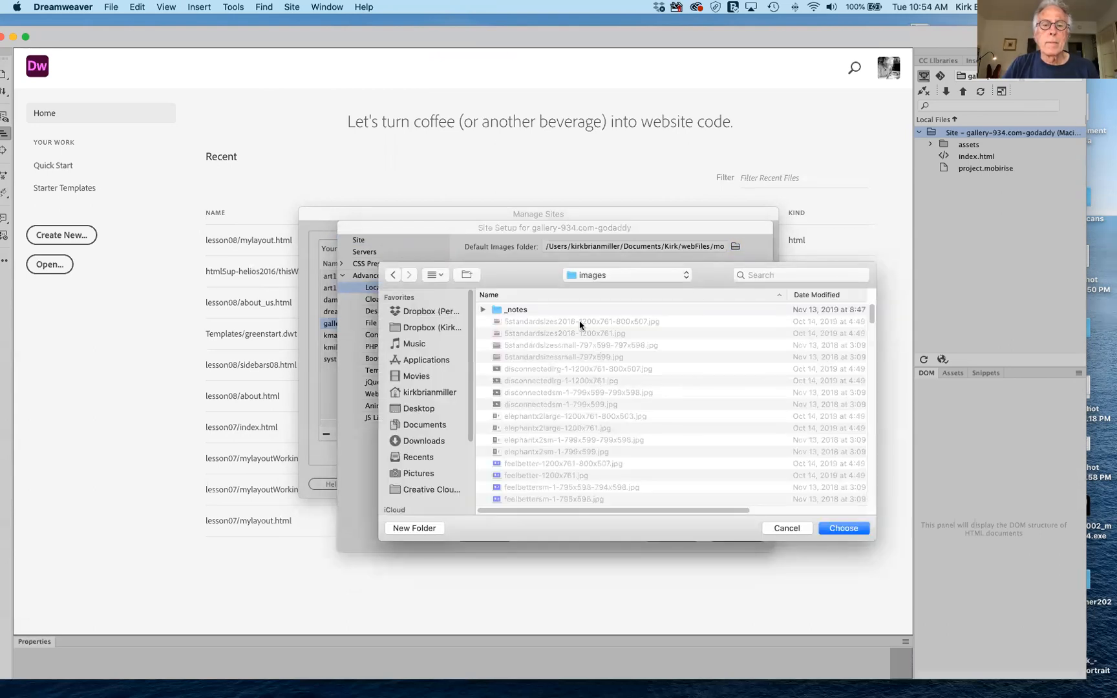
Pick assets/images as the gallery-934.com-godaddy site's Default Images folder.
click(647, 275)
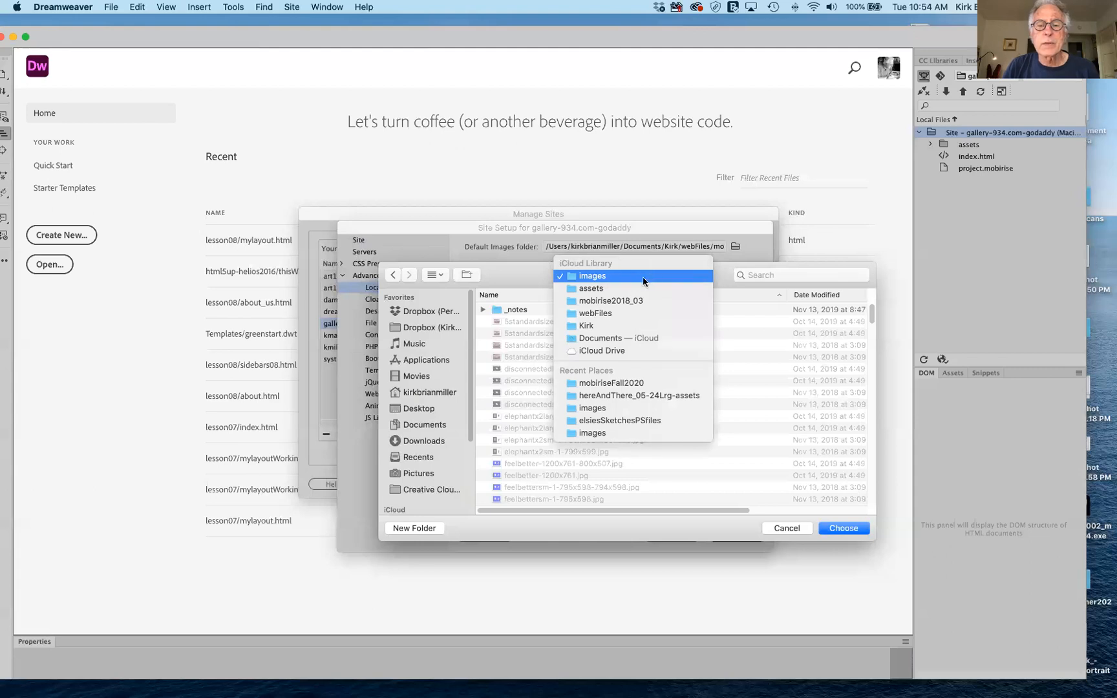
click(639, 289)
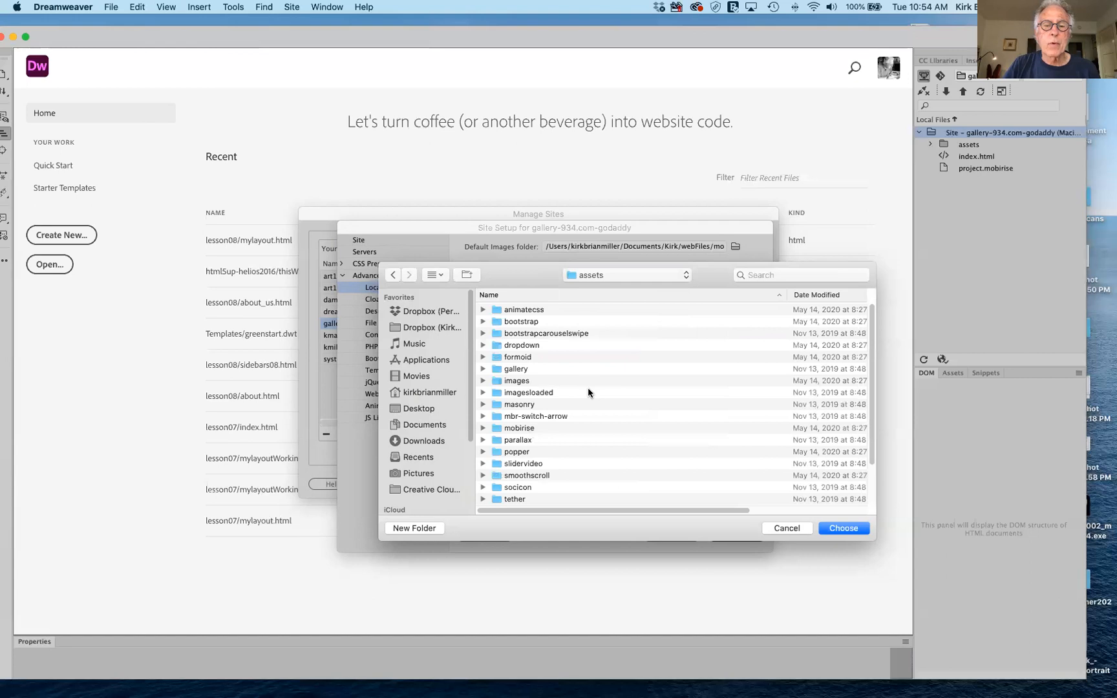
click(498, 382)
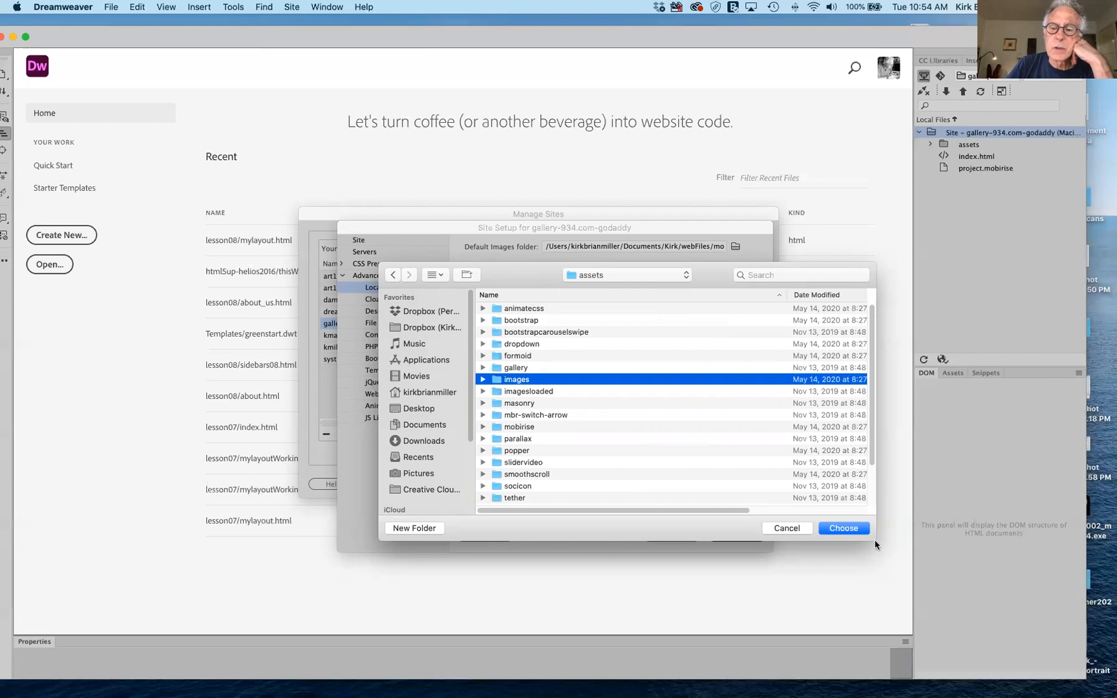
click(852, 529)
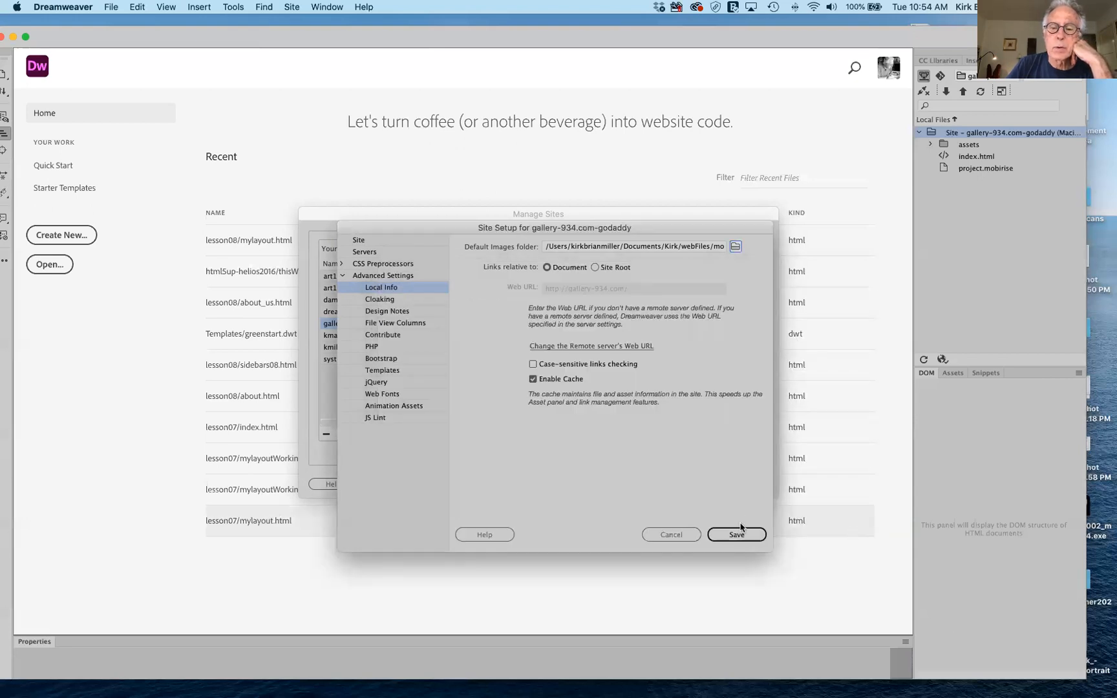
Check the FTP entry under Servers, then cancel Site Setup and close Manage Sites with Done.
click(364, 253)
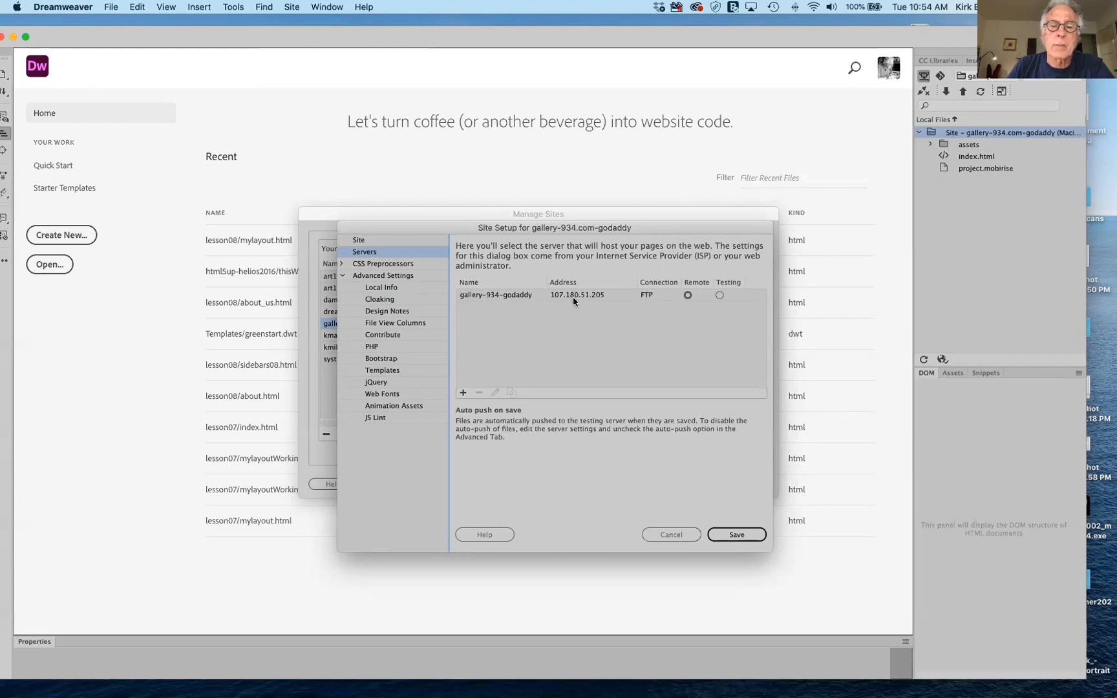
click(683, 535)
click(739, 484)
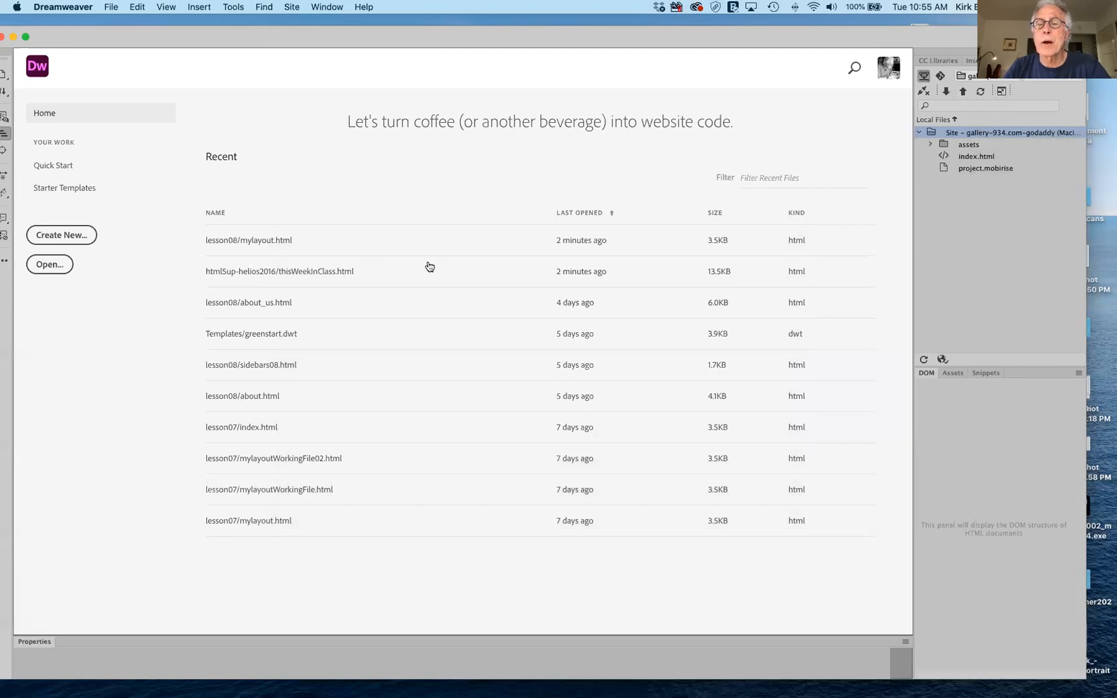
Connect to the remote FTP server, confirm only .ftpquota is listed, then disconnect and re-dock Files.
click(1001, 93)
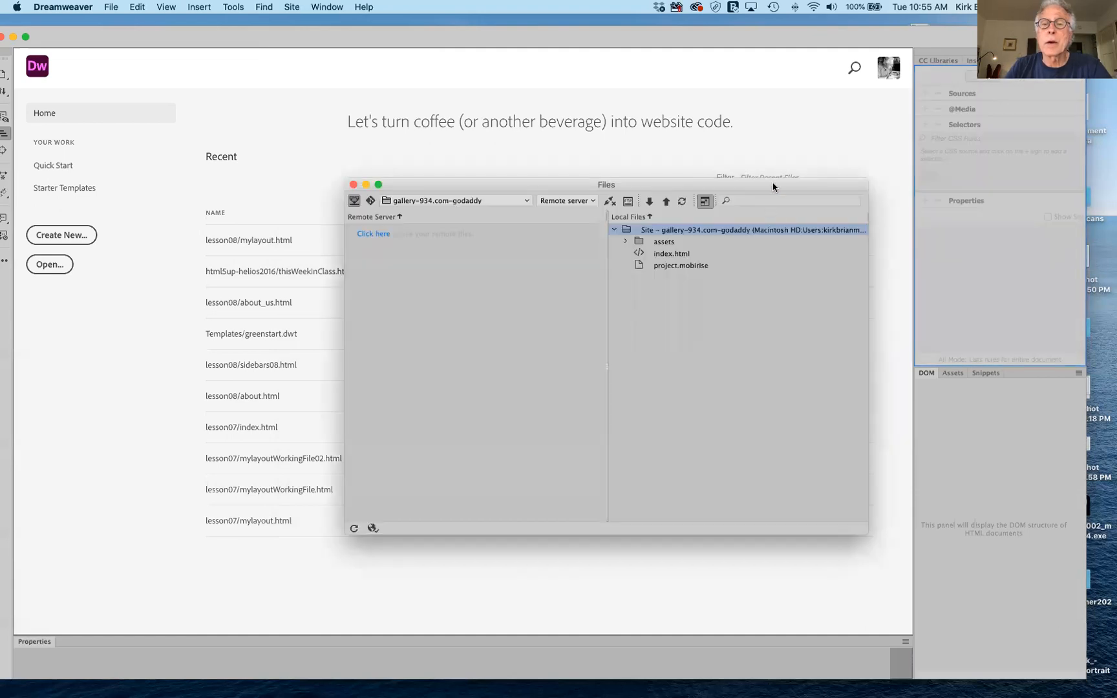
drag(759, 180, 670, 134)
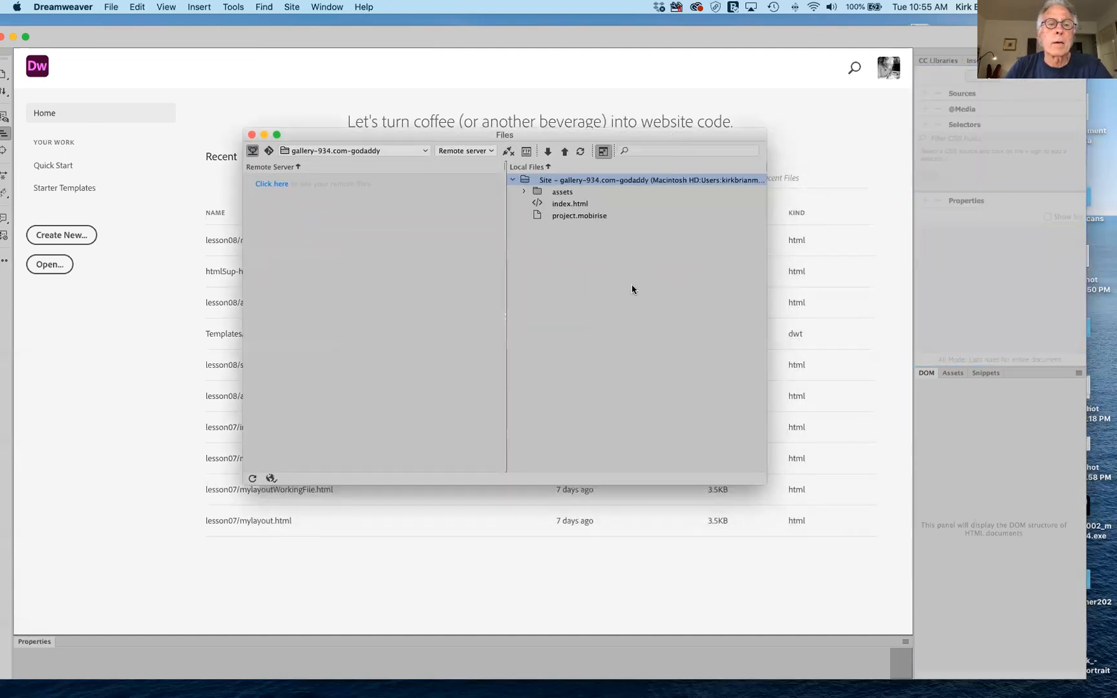
click(509, 152)
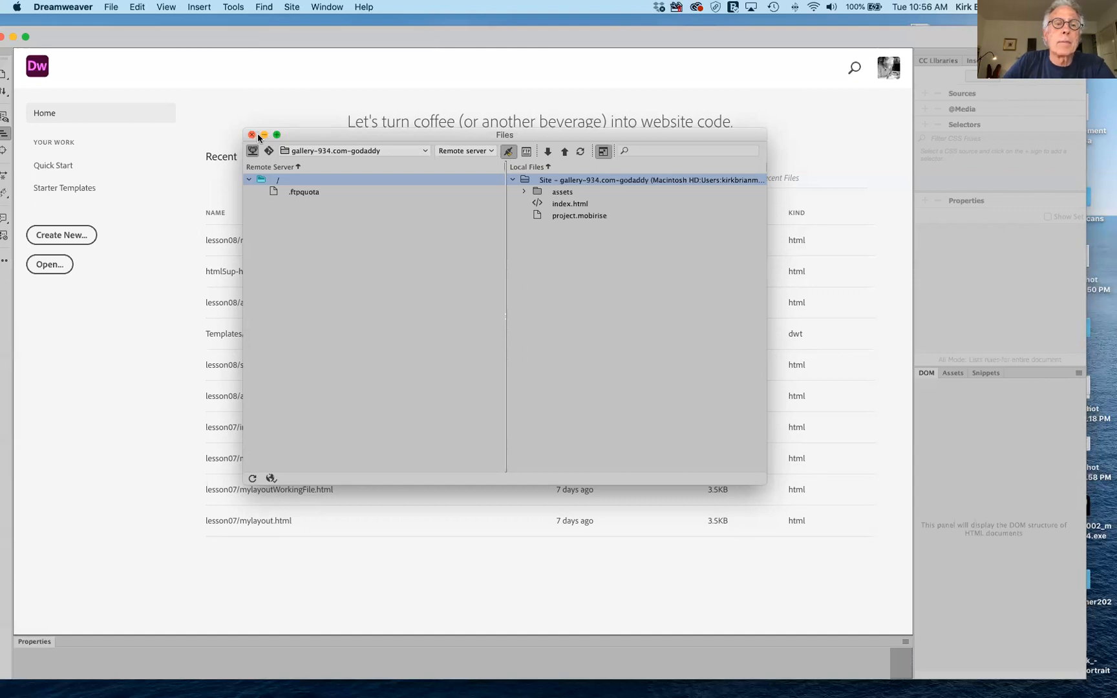
drag(298, 132, 291, 134)
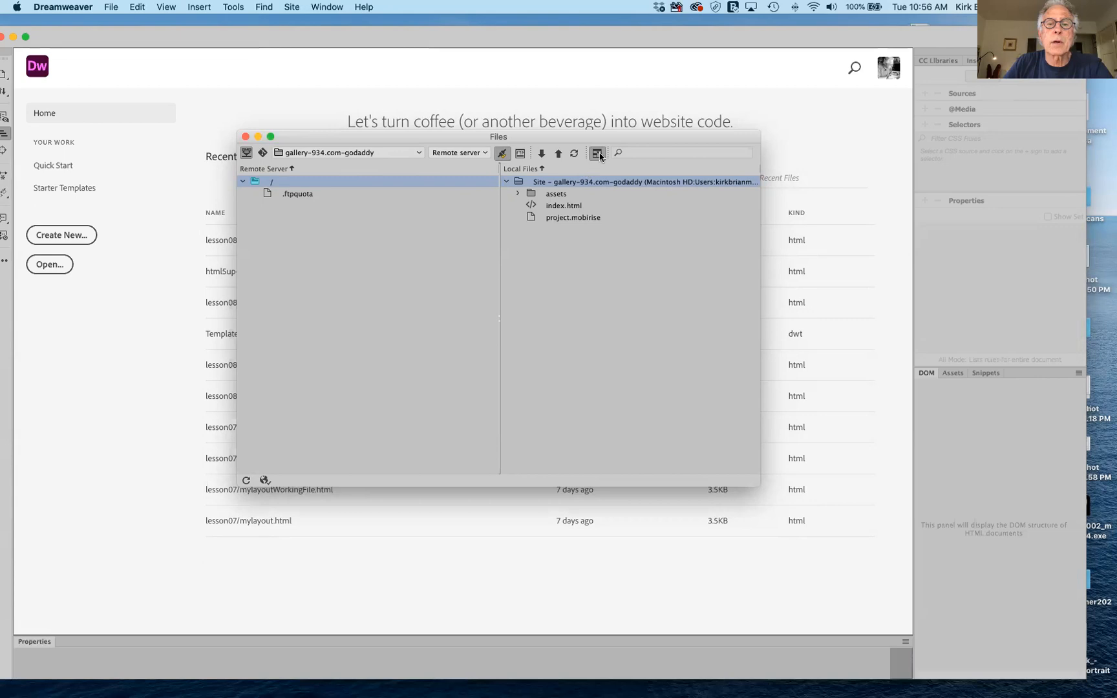
click(503, 154)
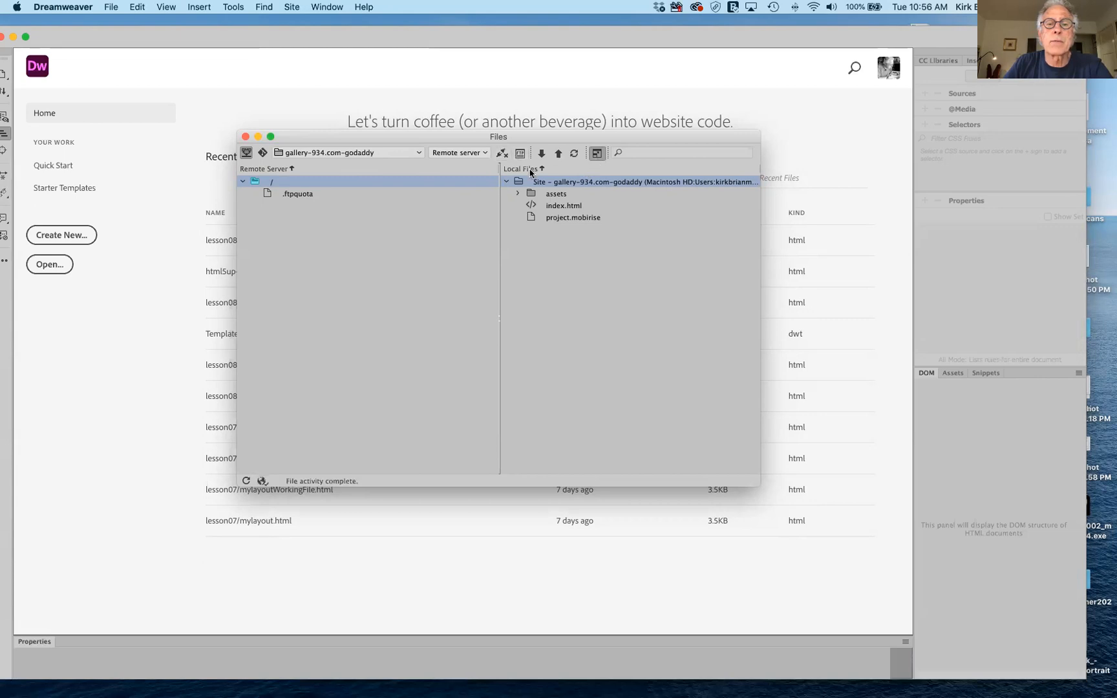
click(597, 153)
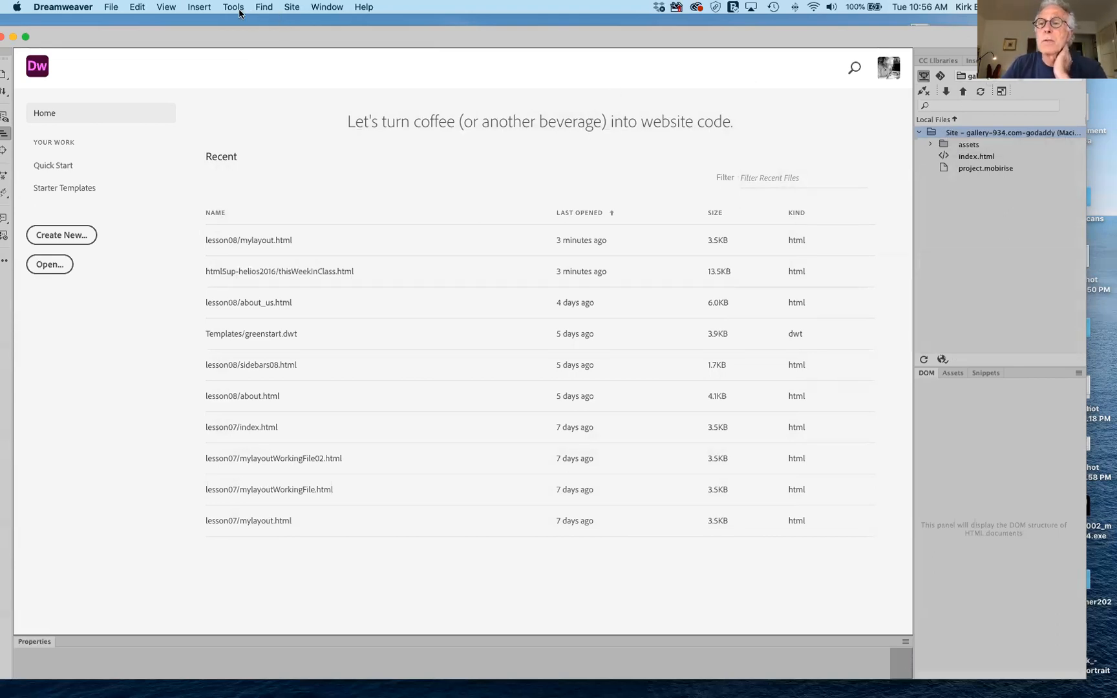
Create a new site named art196Fall2020Mobirise via Site > New Site.
click(919, 133)
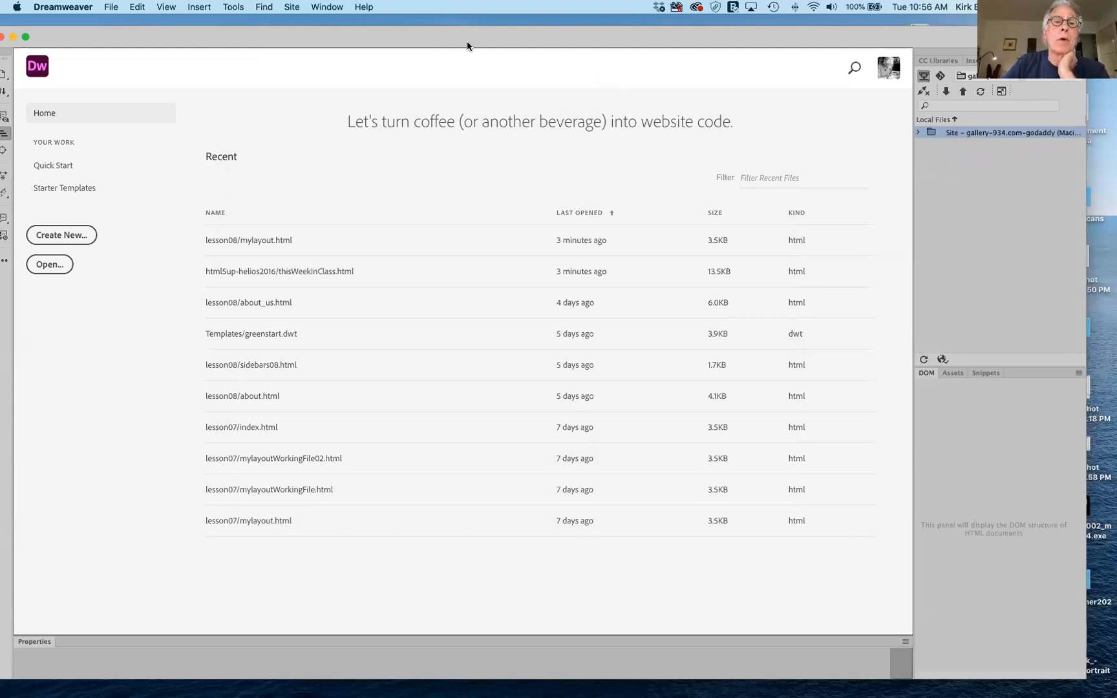
drag(469, 42, 492, 43)
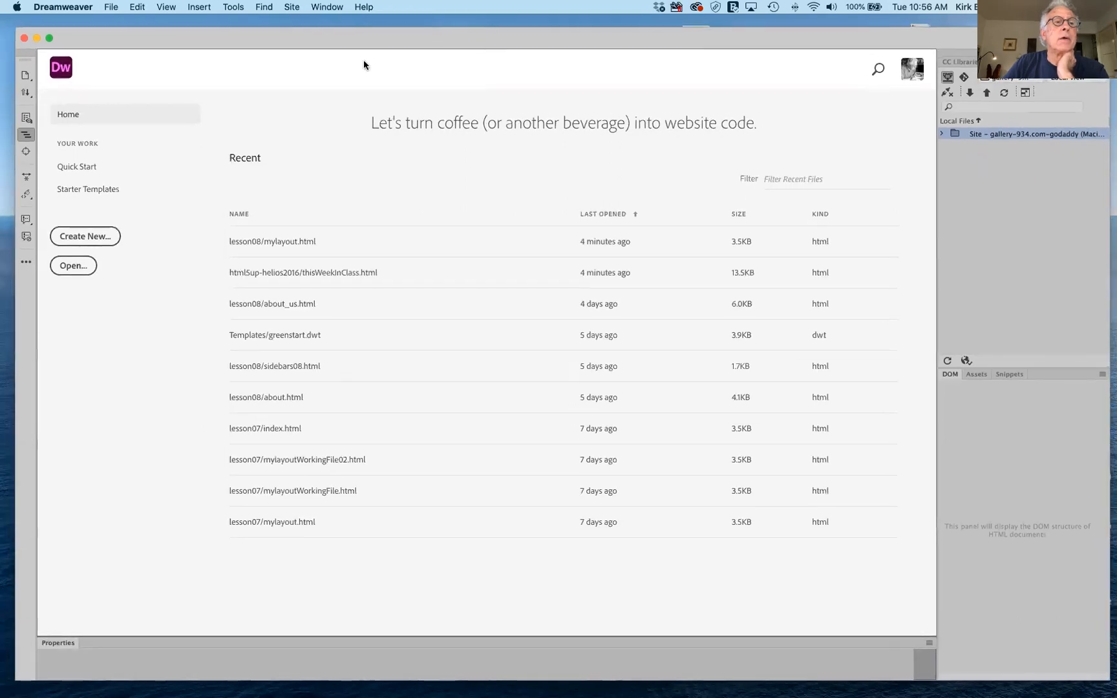
click(293, 8)
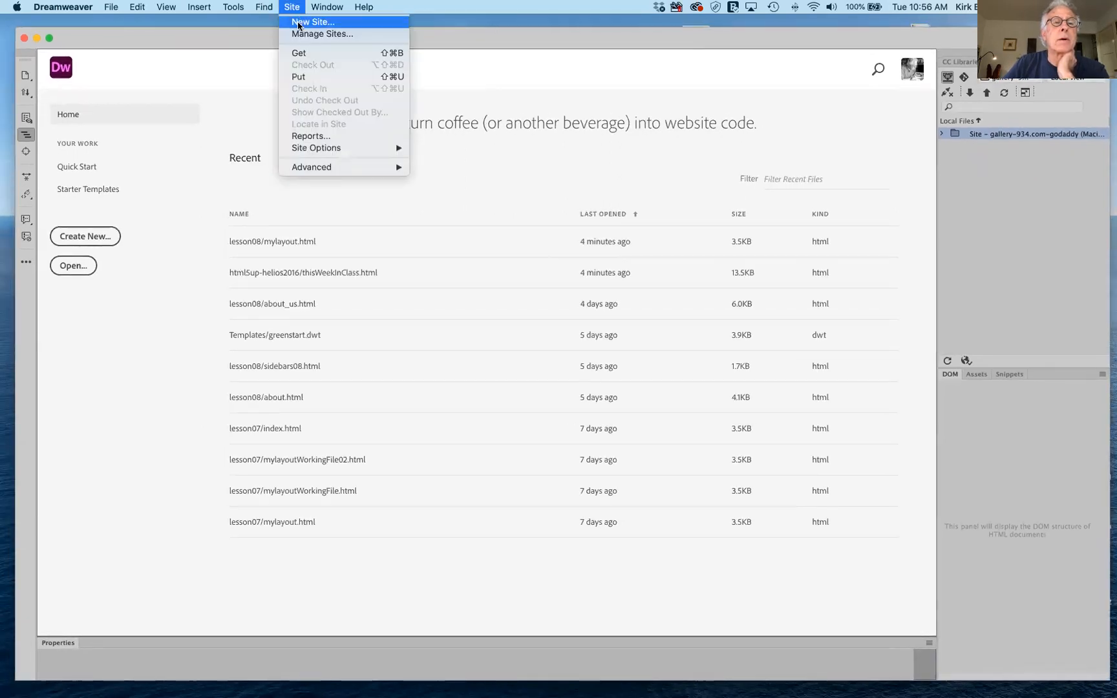
click(304, 22)
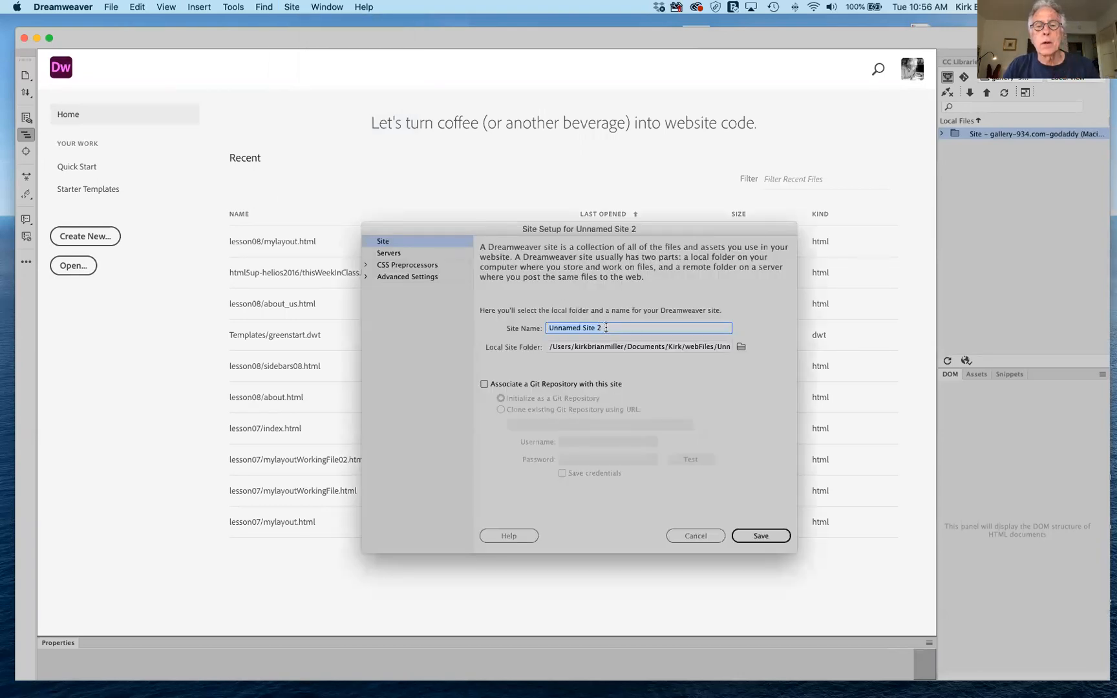
text(ar)
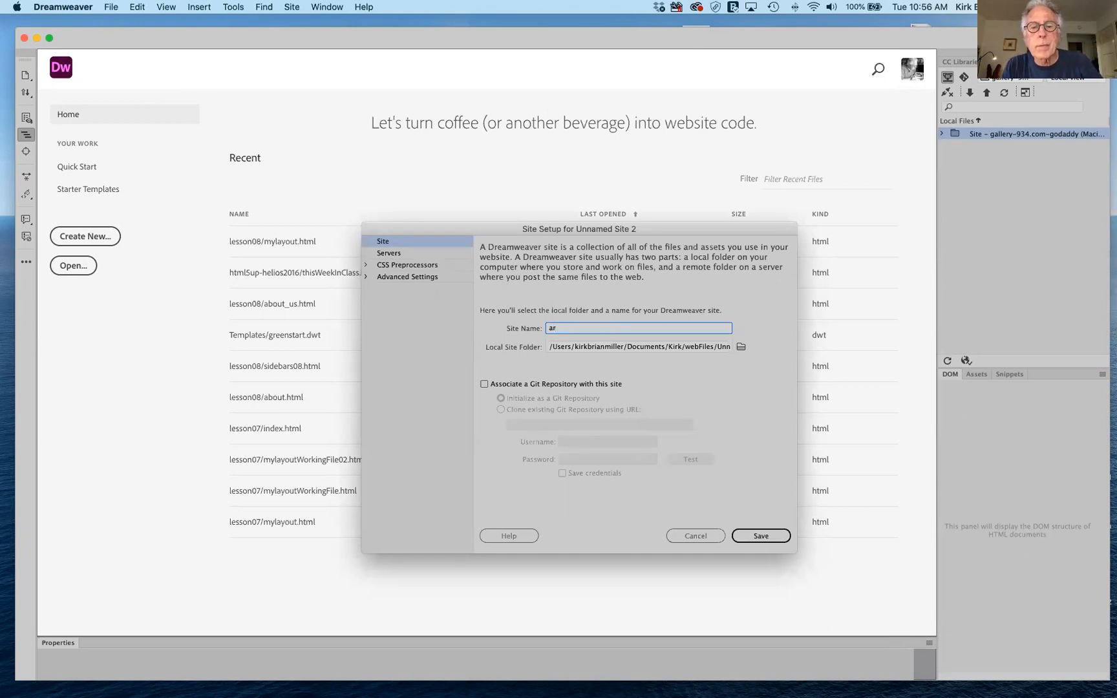
text(t196)
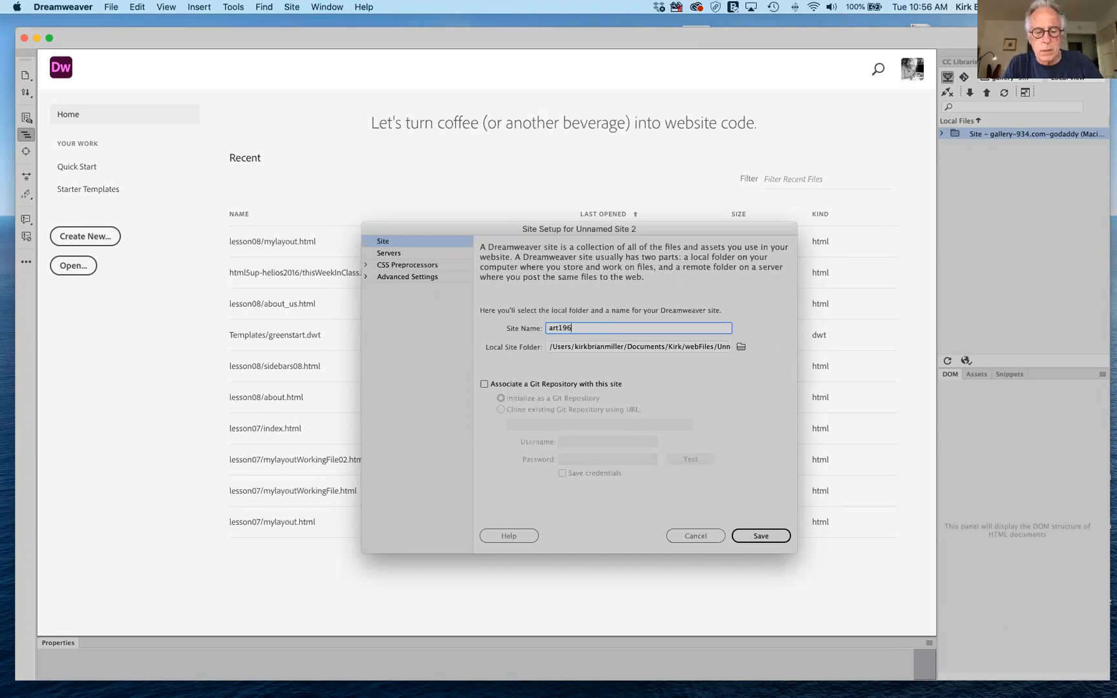
text(Fall2020)
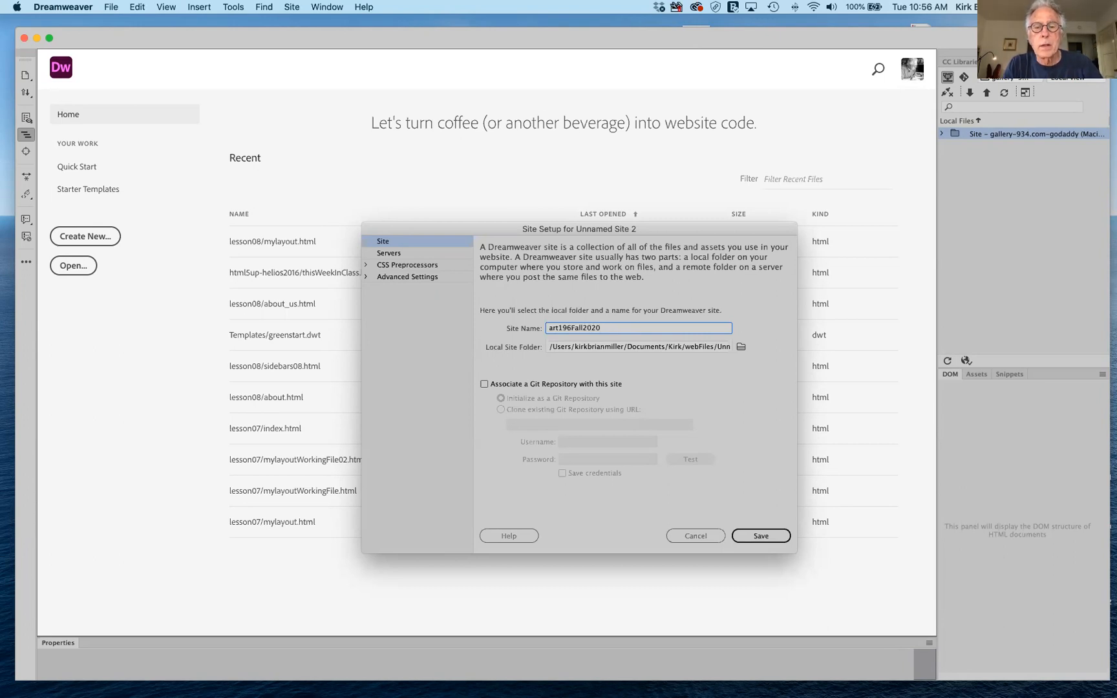
text(Mobirise)
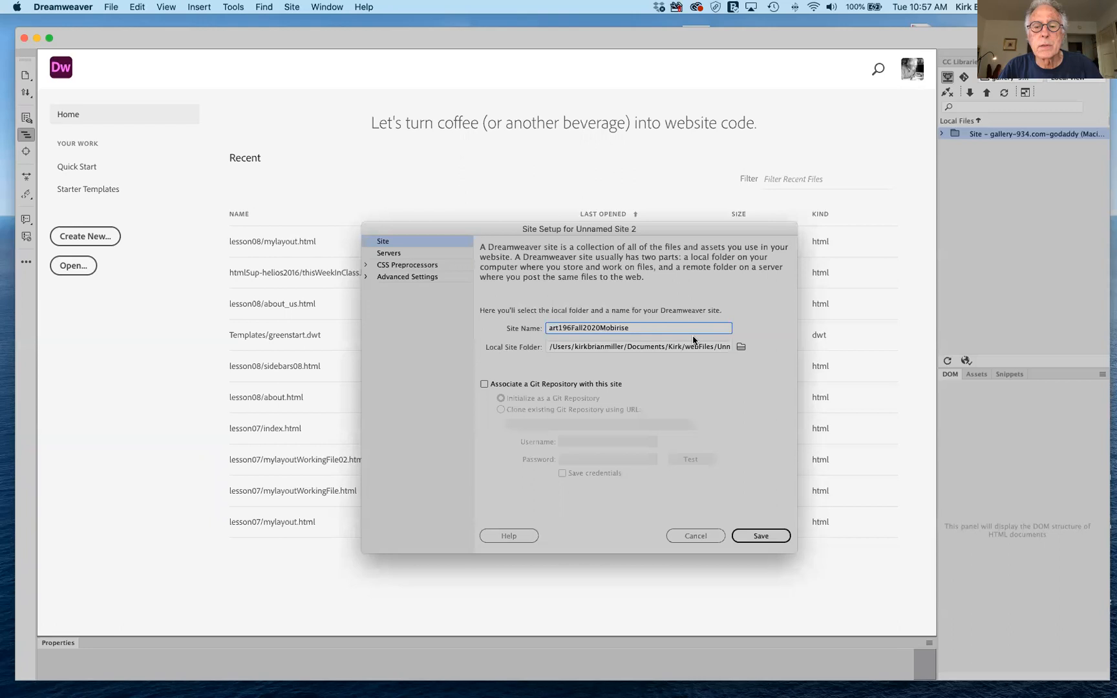
Set the new site's local folder to mobiriseFall2020 on the Desktop.
click(741, 348)
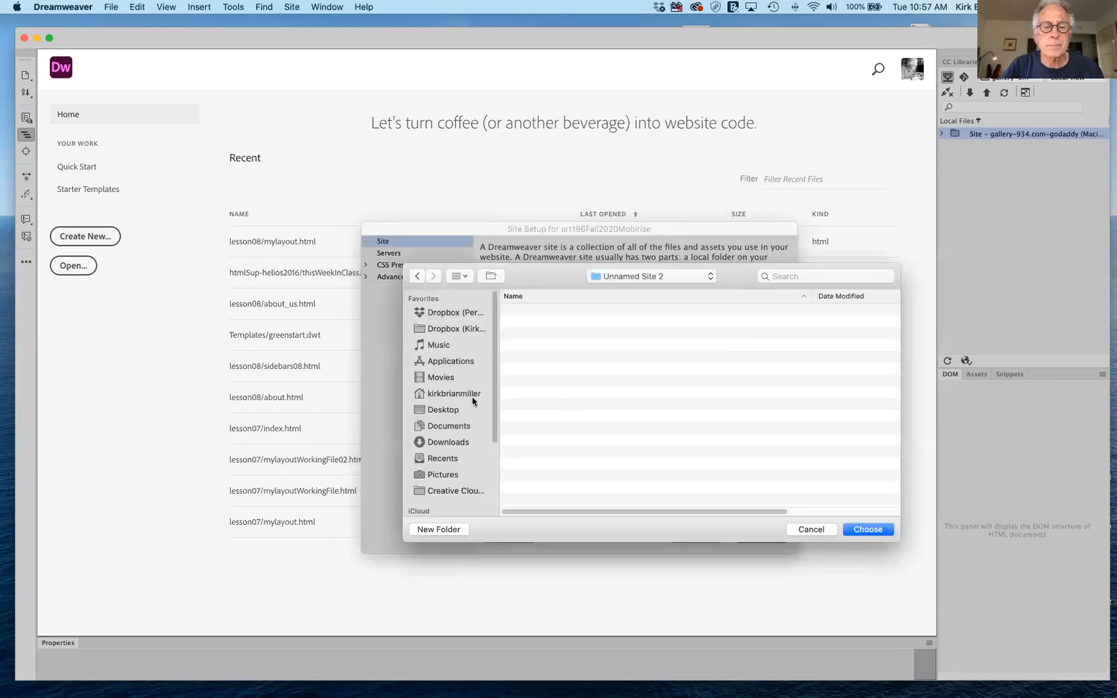
click(453, 409)
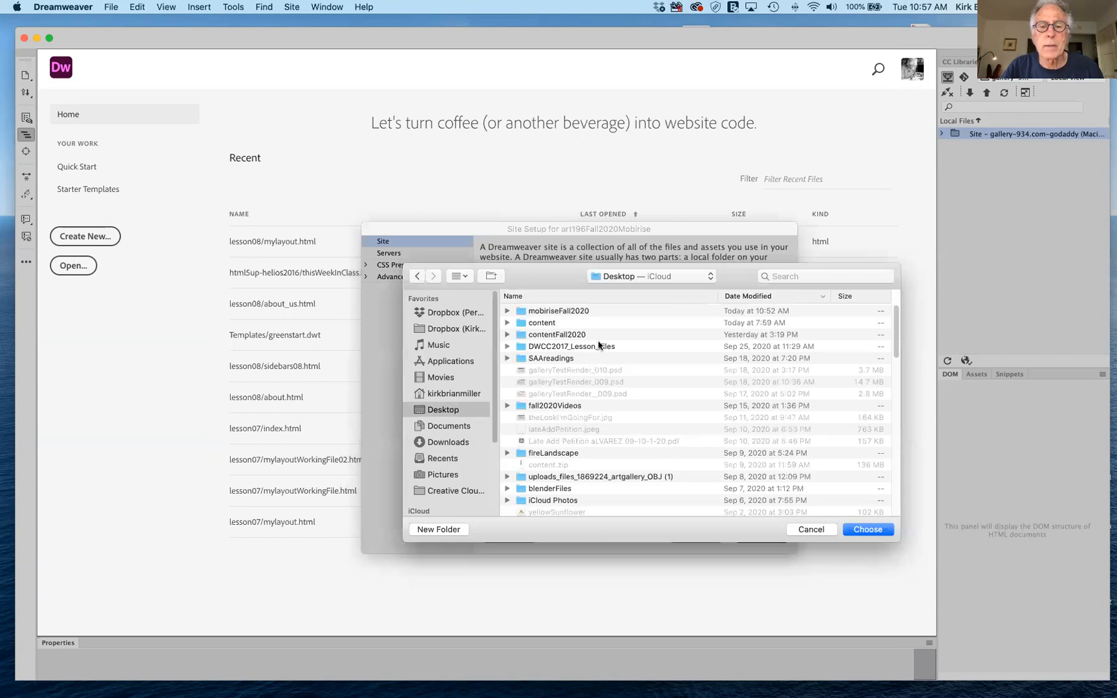
click(518, 309)
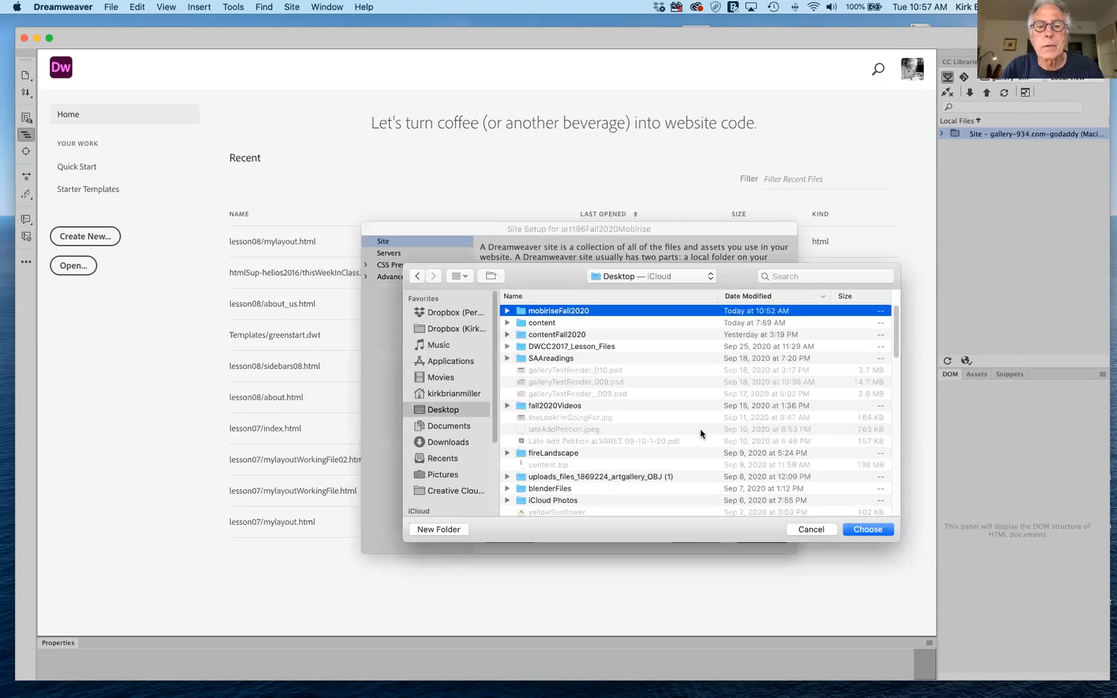
click(860, 535)
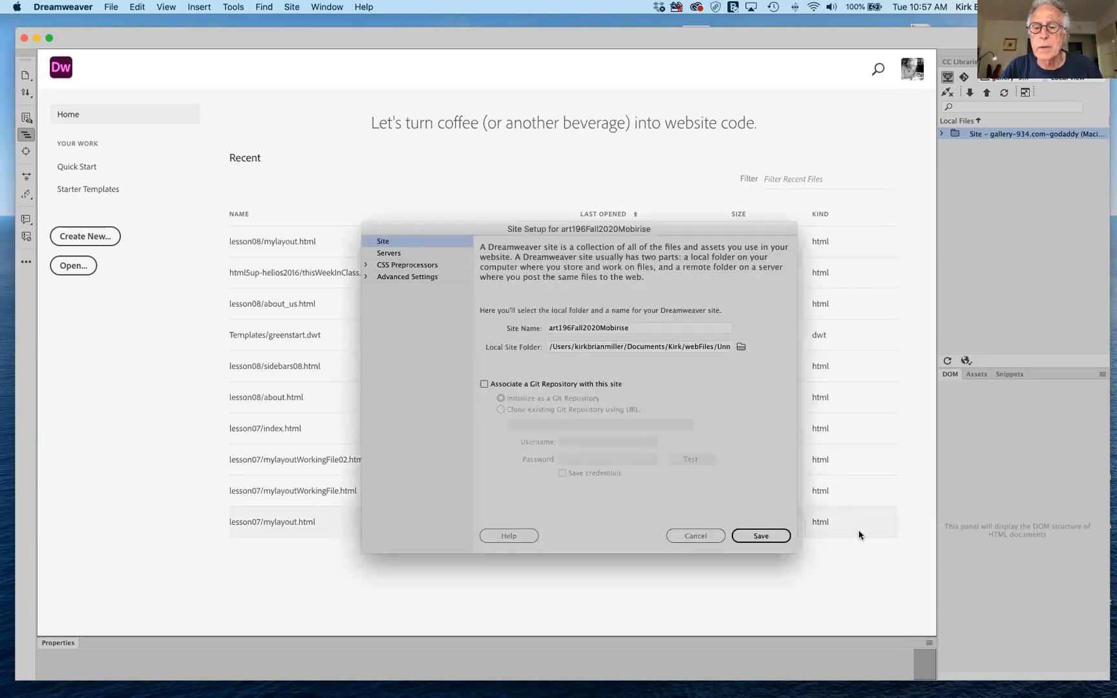
click(366, 277)
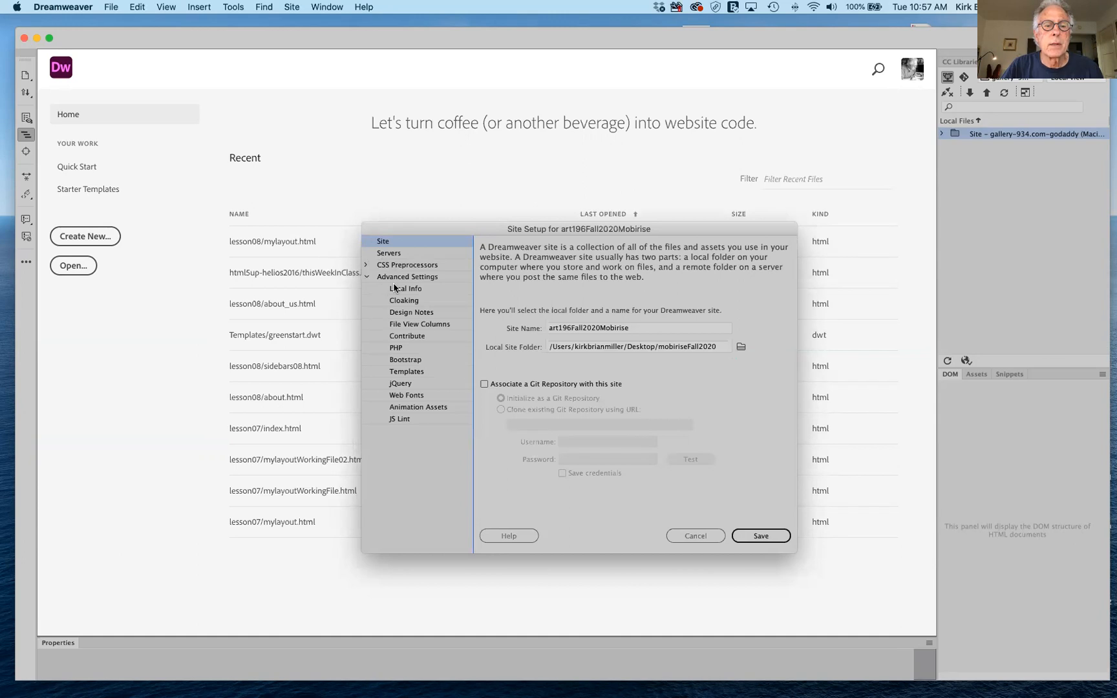
Set art196Fall2020Mobirise's Default Images folder to assets/images, then view its empty server list.
click(396, 288)
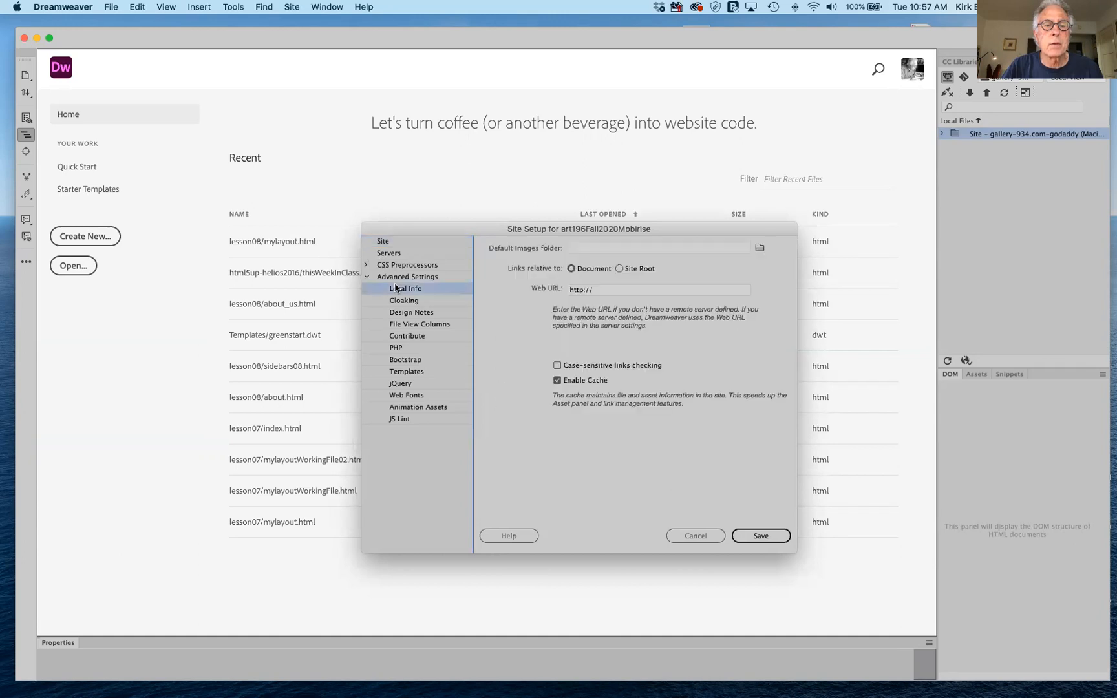
click(759, 249)
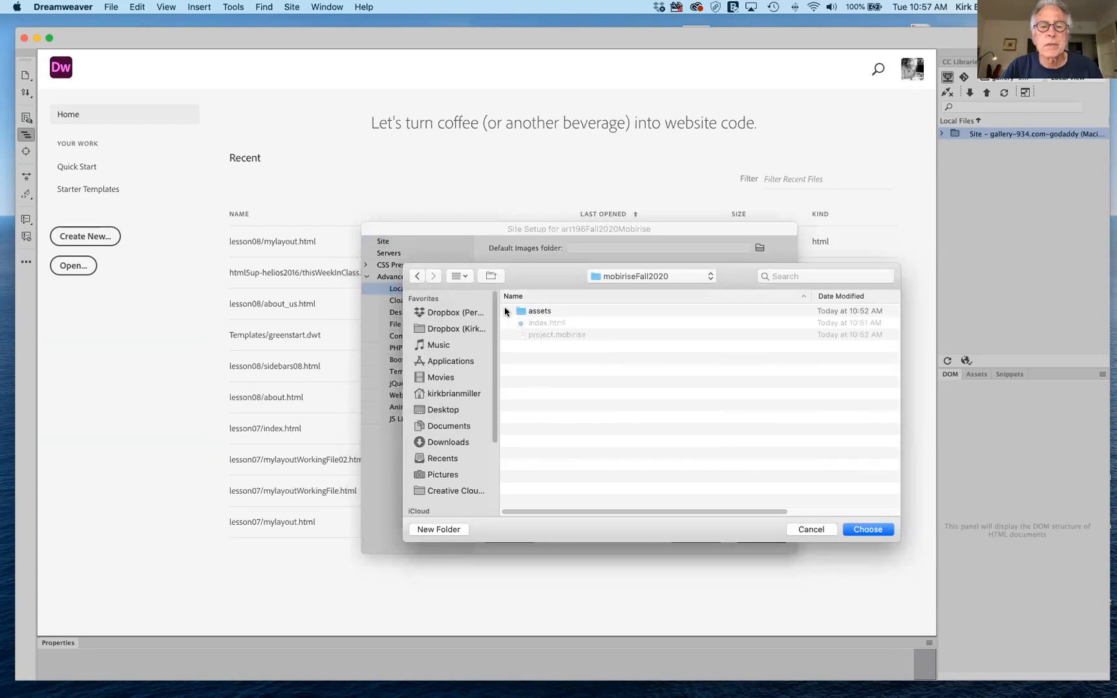
click(508, 311)
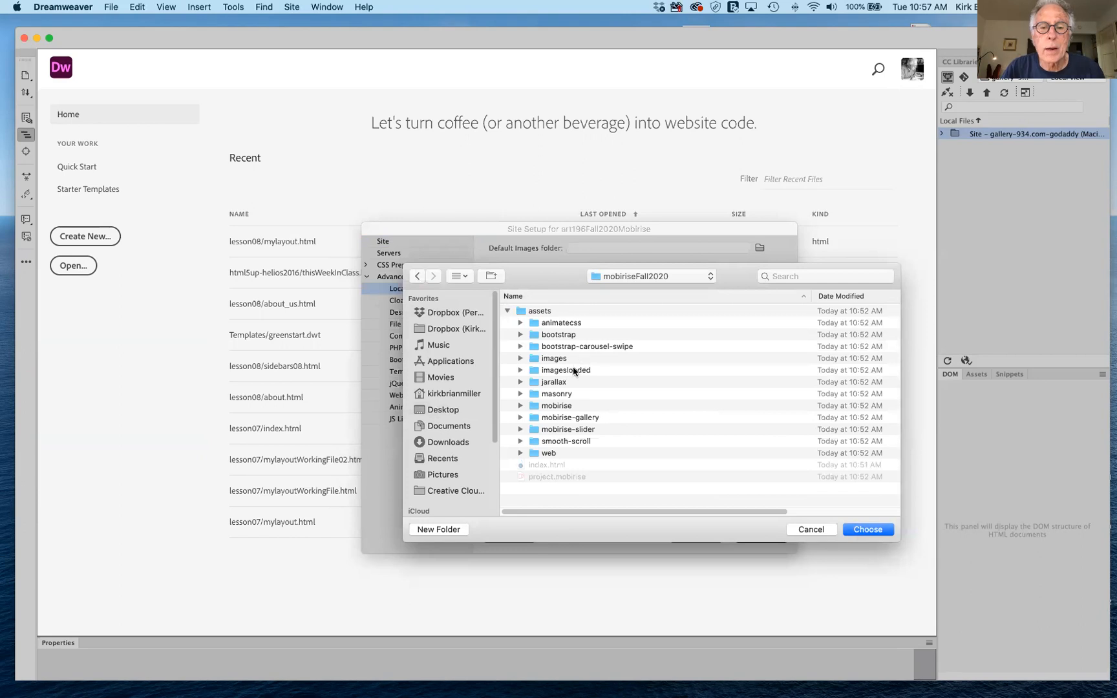
click(532, 361)
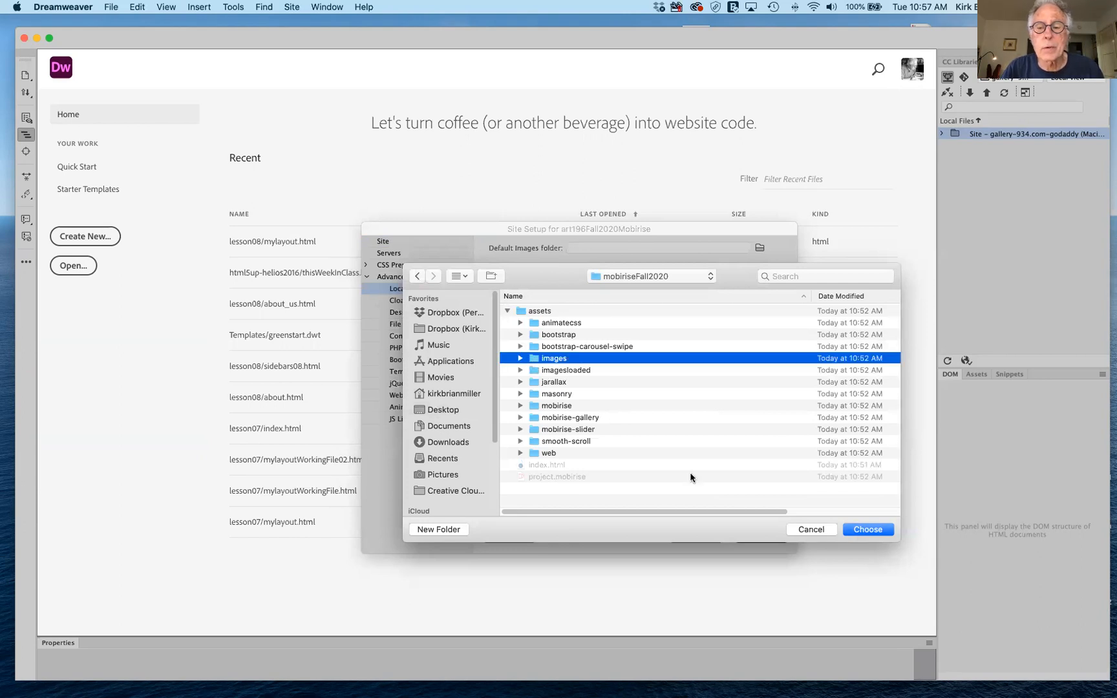
click(855, 530)
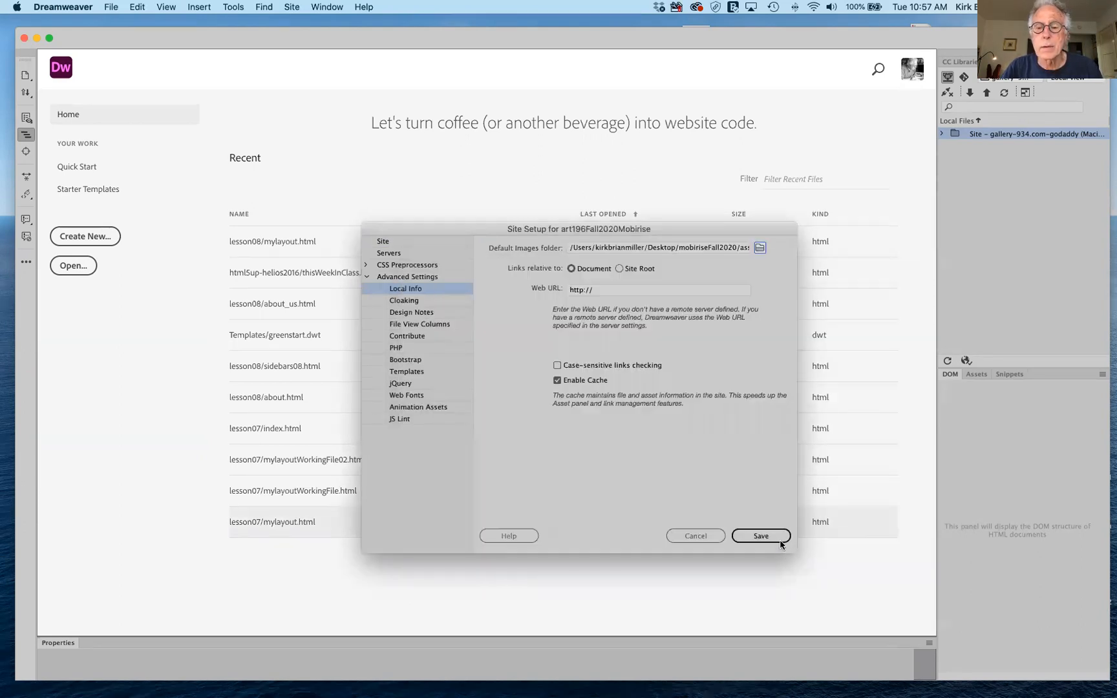
click(390, 253)
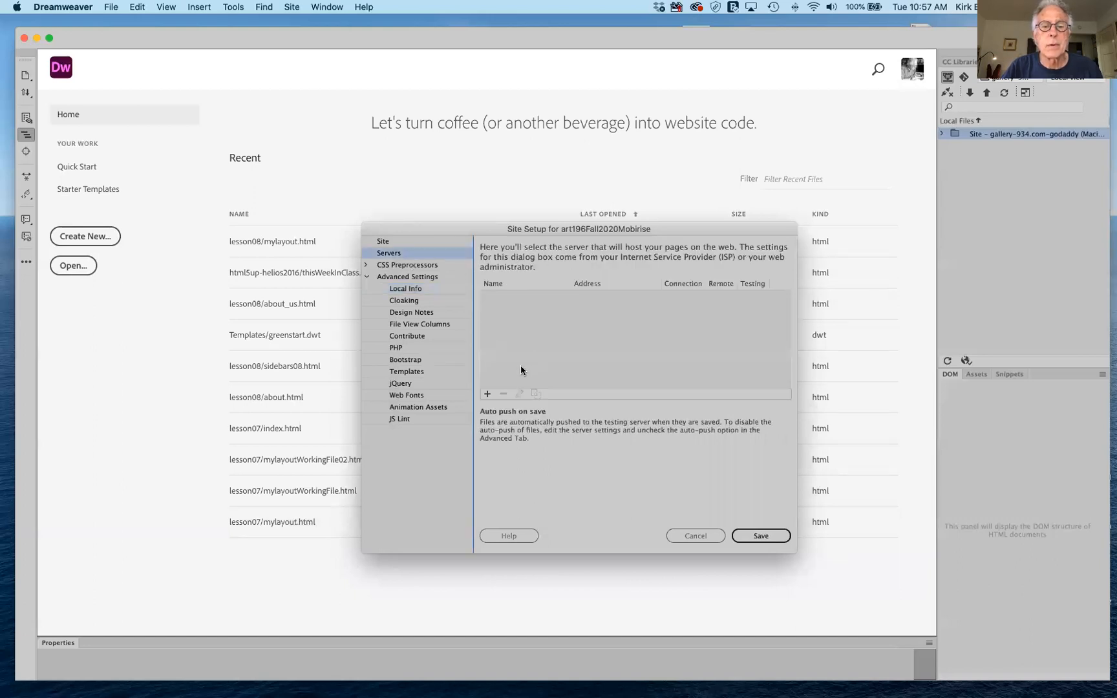
Open a new FTP server form (Unnamed Server 2, port 21) for art196Fall2020Mobirise after one cancelled attempt.
click(487, 394)
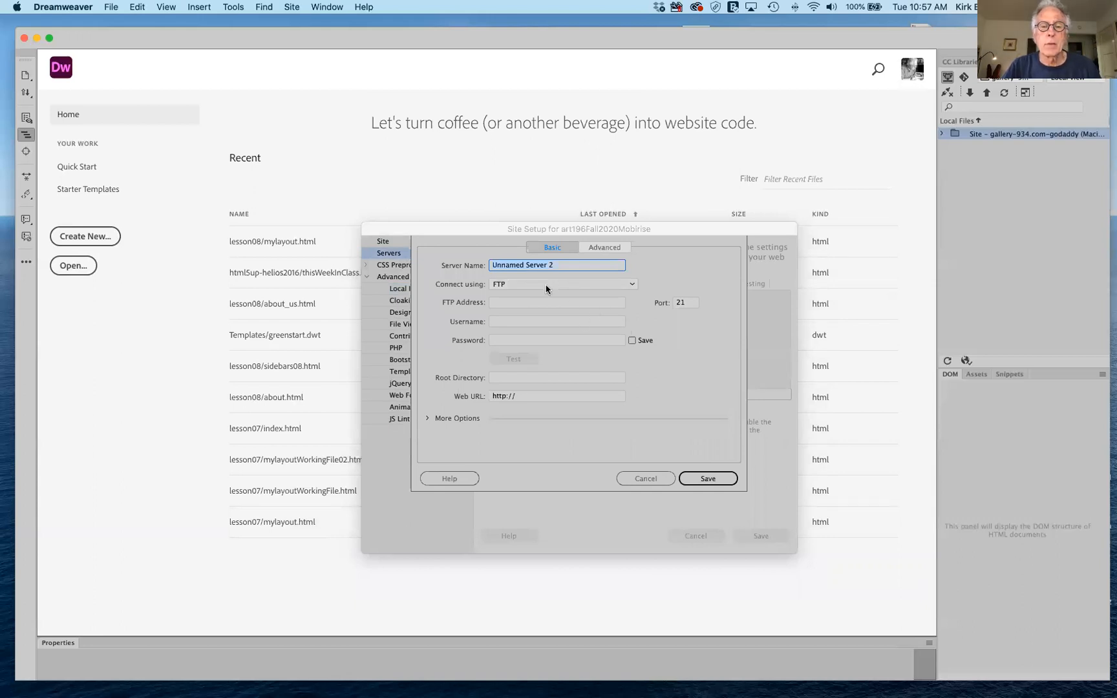
click(644, 479)
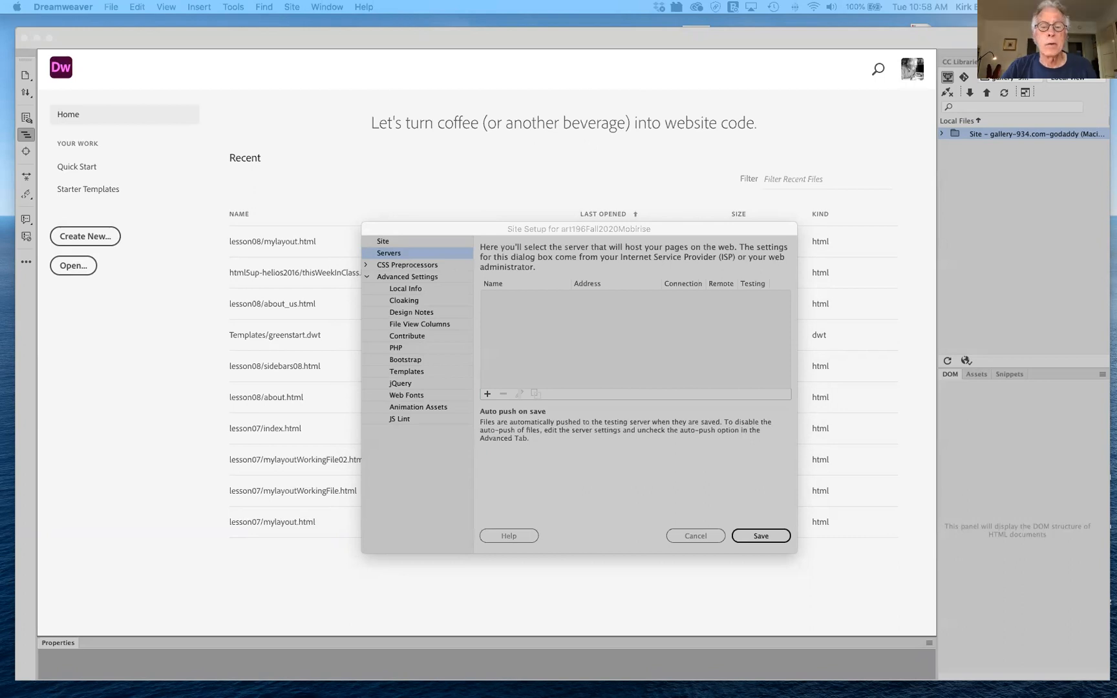
click(488, 394)
click(487, 393)
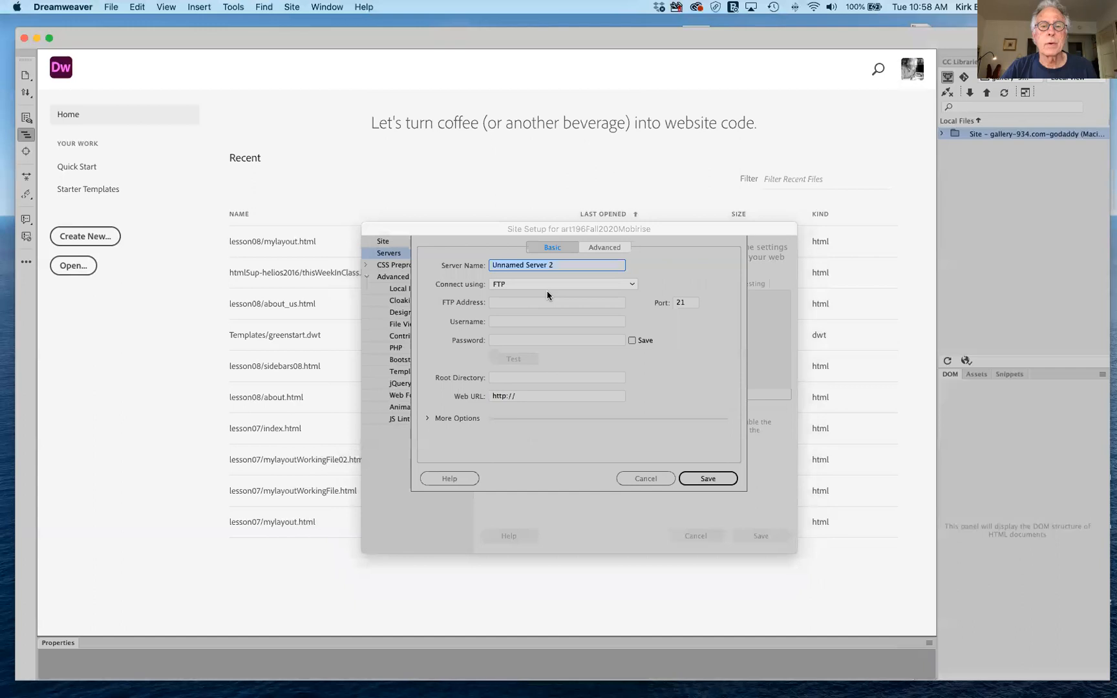
Enter ftpupload.net as the FTP address and paste in the account username and password.
click(550, 304)
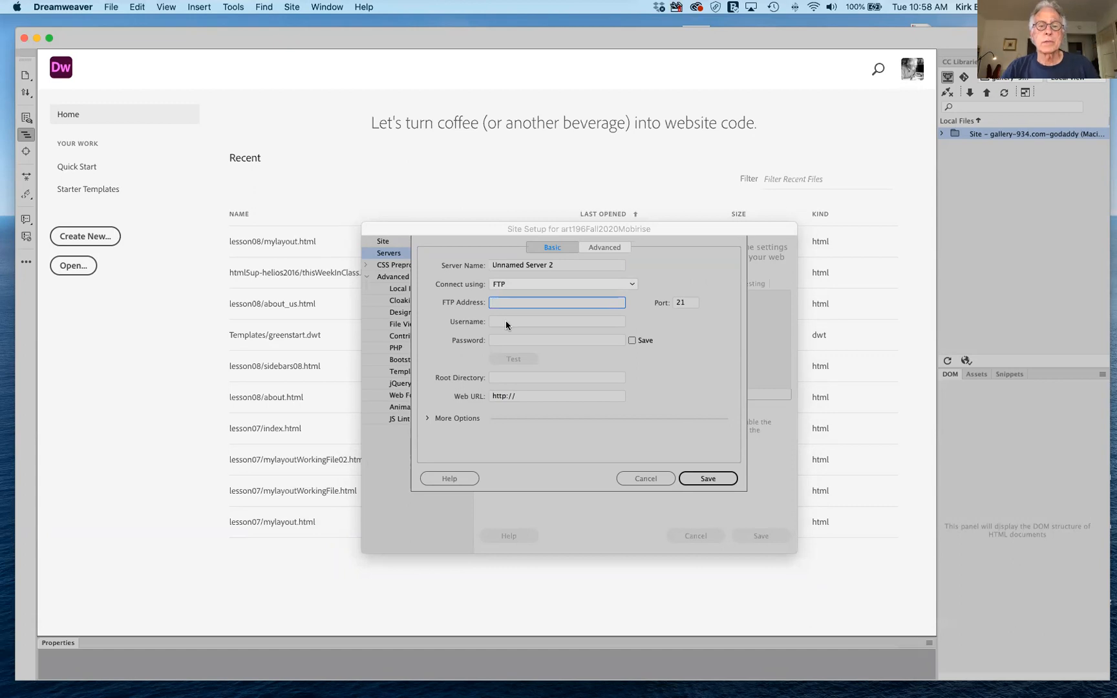
text(f)
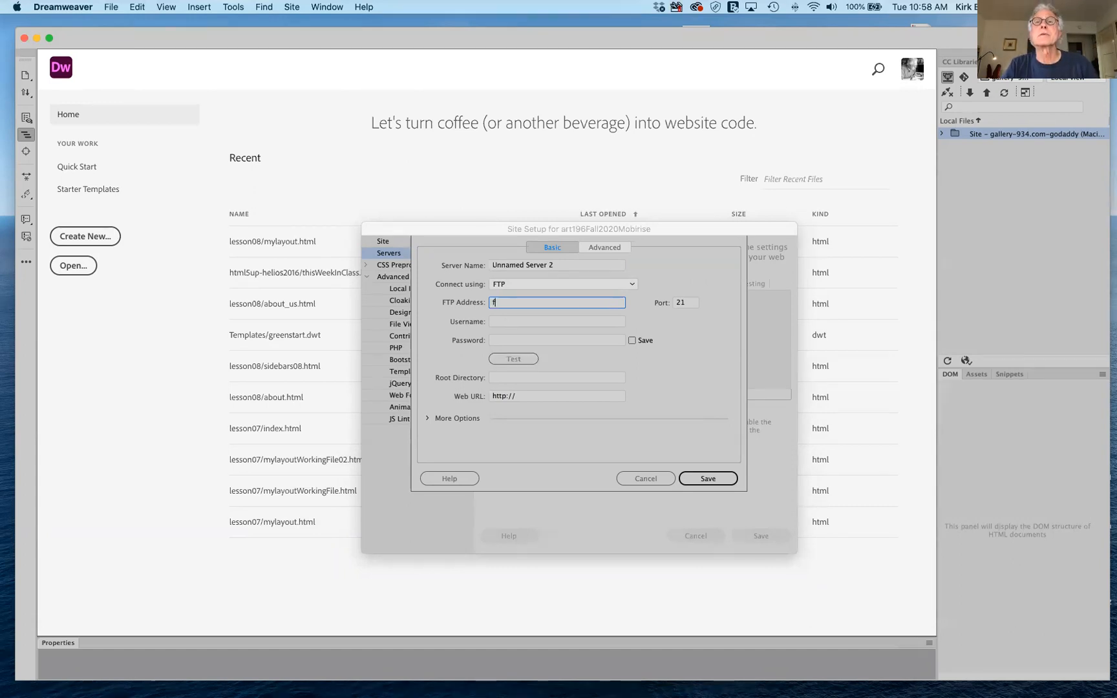
text(tpupload)
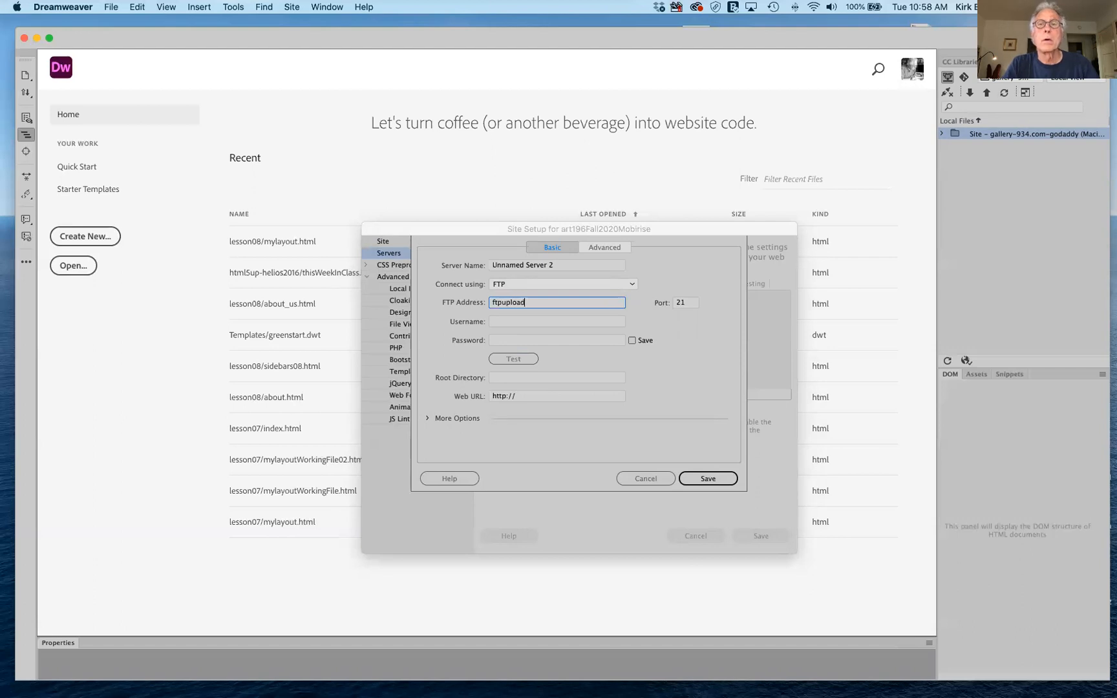
text(.net)
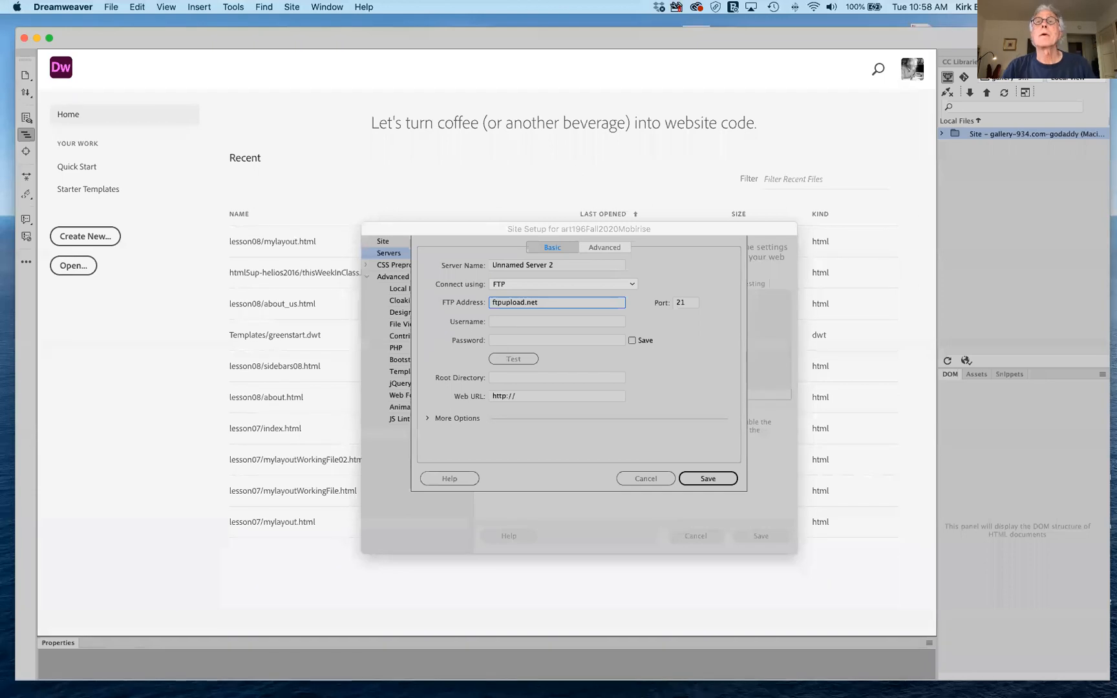
key(super+Tab)
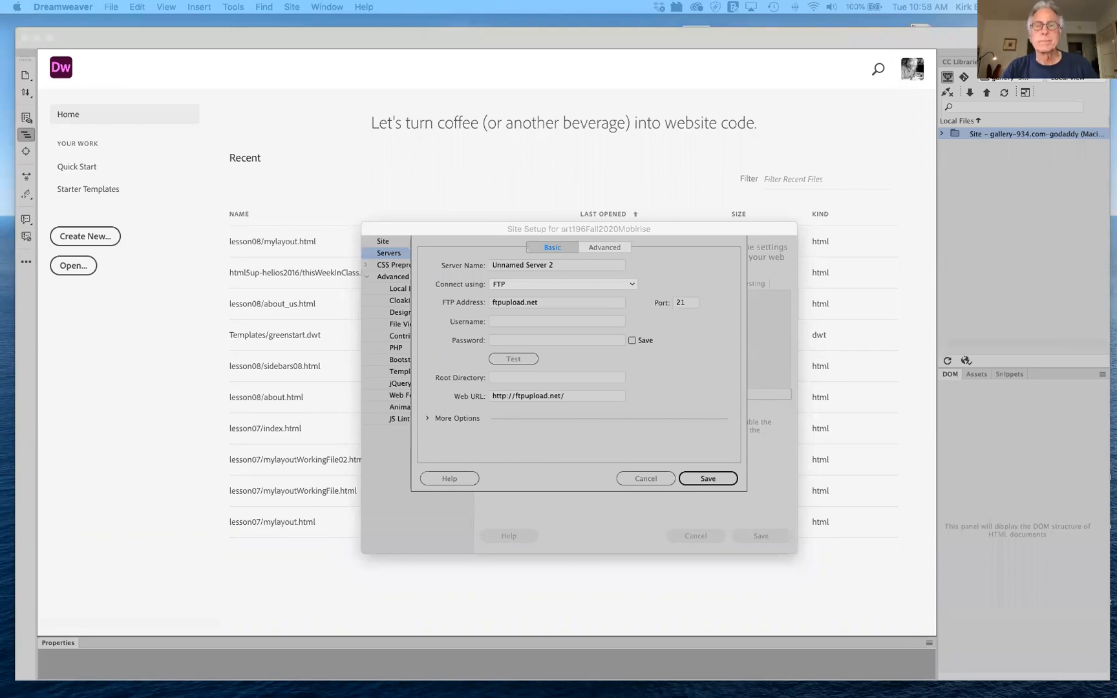
click(554, 322)
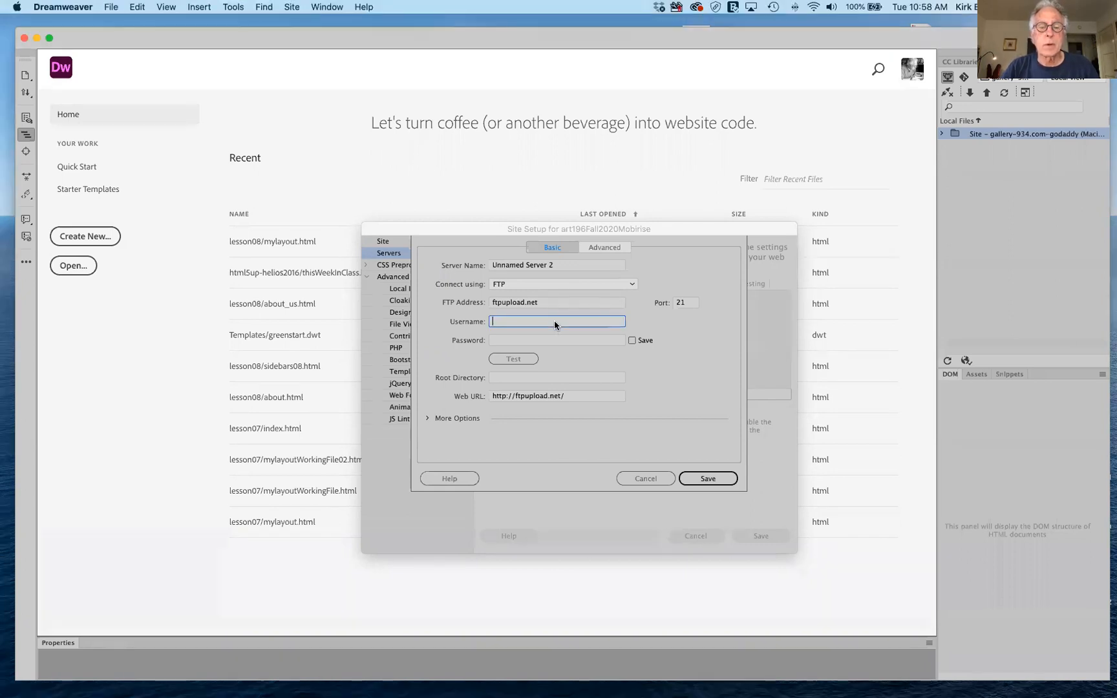
text(epiz_26712901)
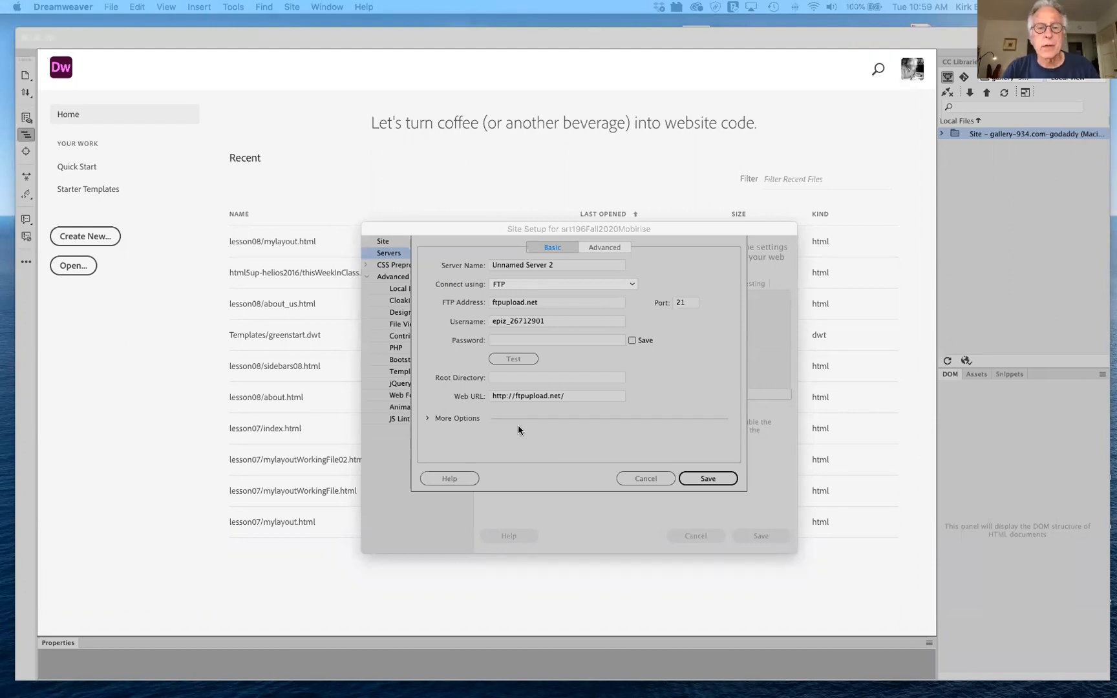
click(539, 339)
key(super+v)
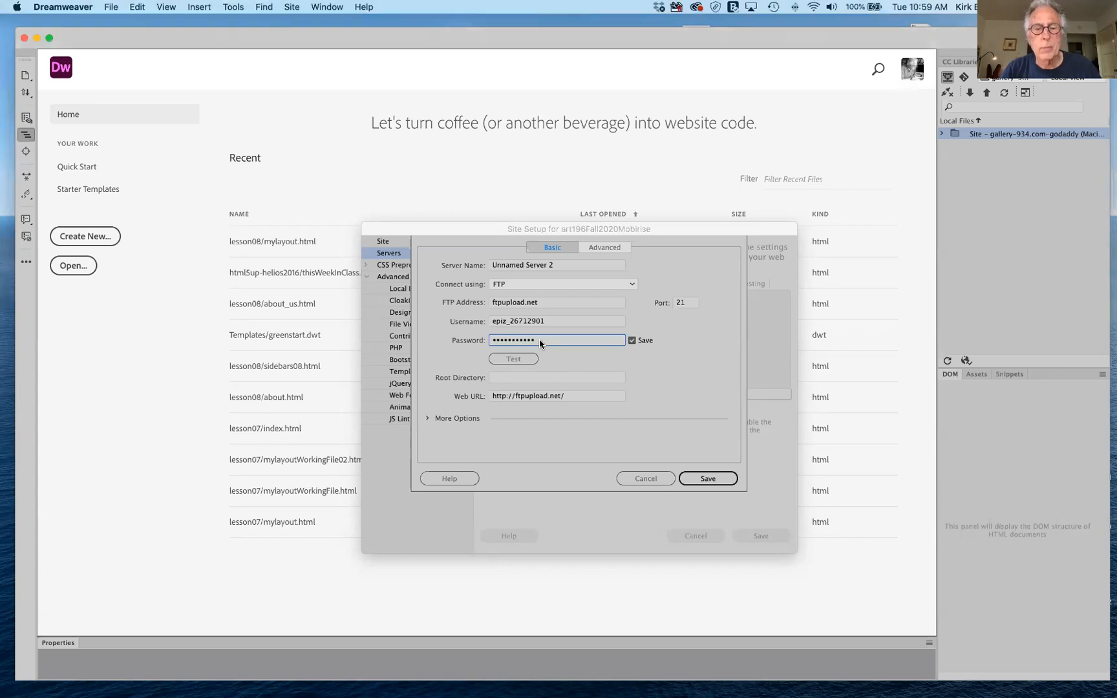
Test the FTP connection, dismiss the success alert, and save the new server.
click(517, 358)
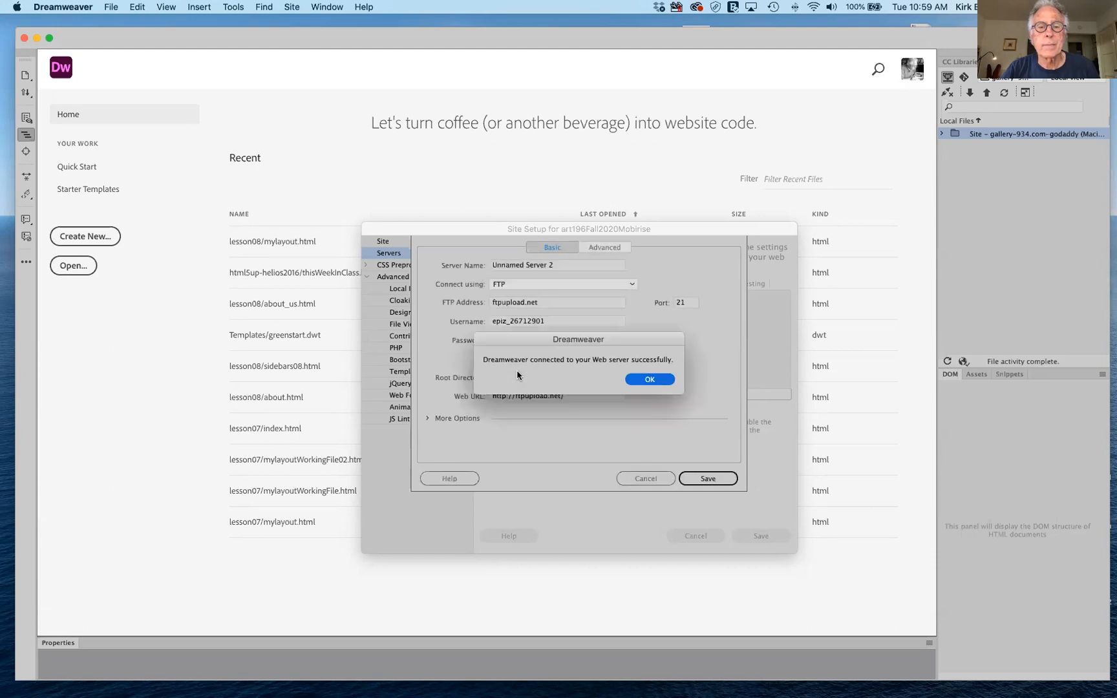
click(651, 380)
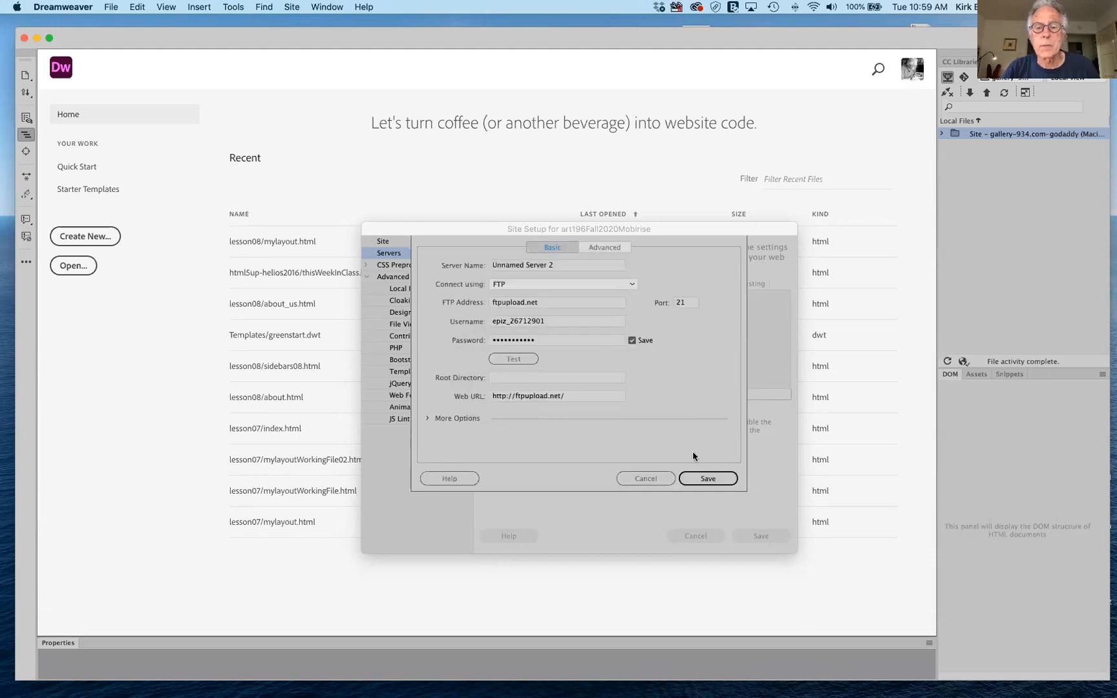
click(707, 482)
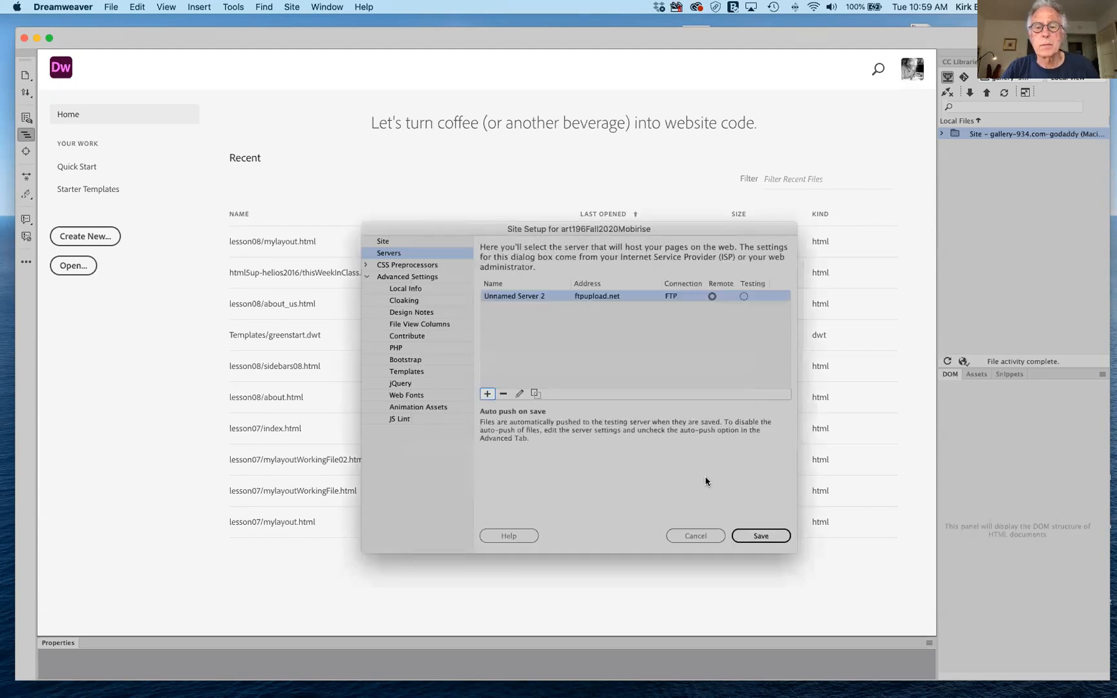
Save the site setup, connect to the remote server, and expand htdocs showing css, fonts, images, js, index.html.
click(756, 536)
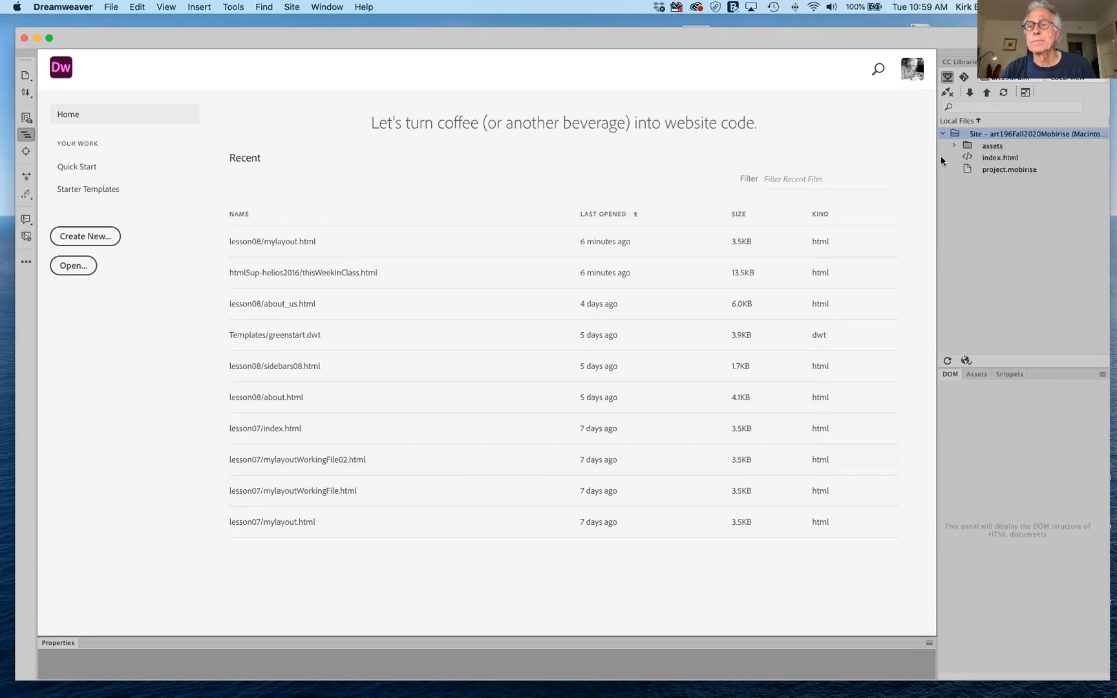
click(1025, 91)
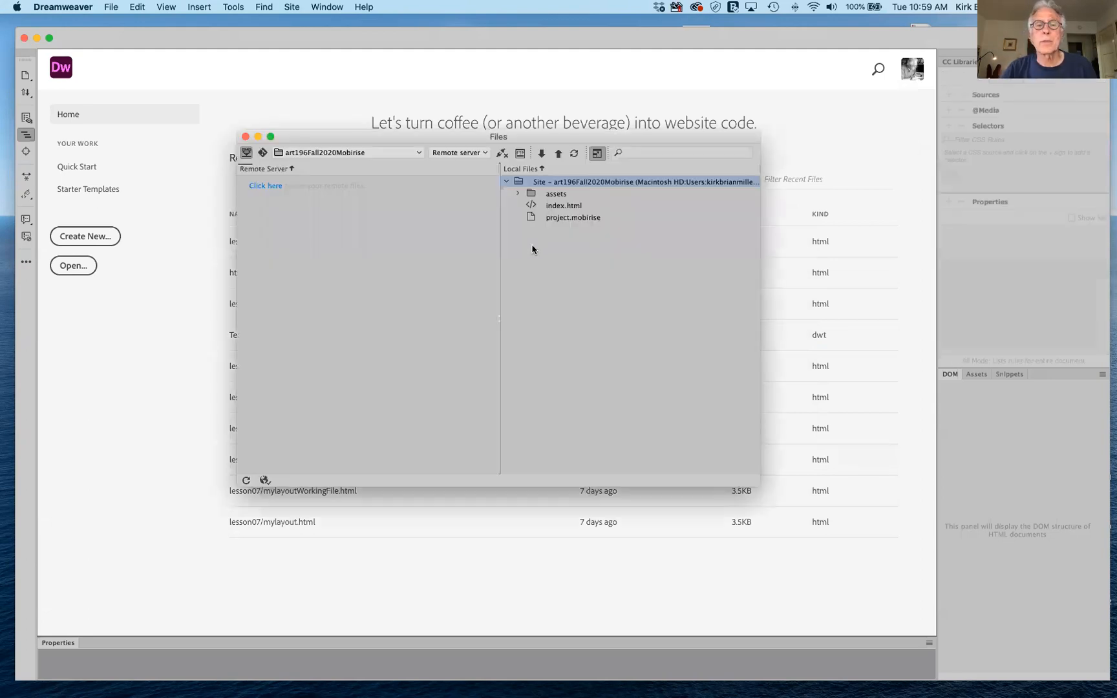
click(503, 153)
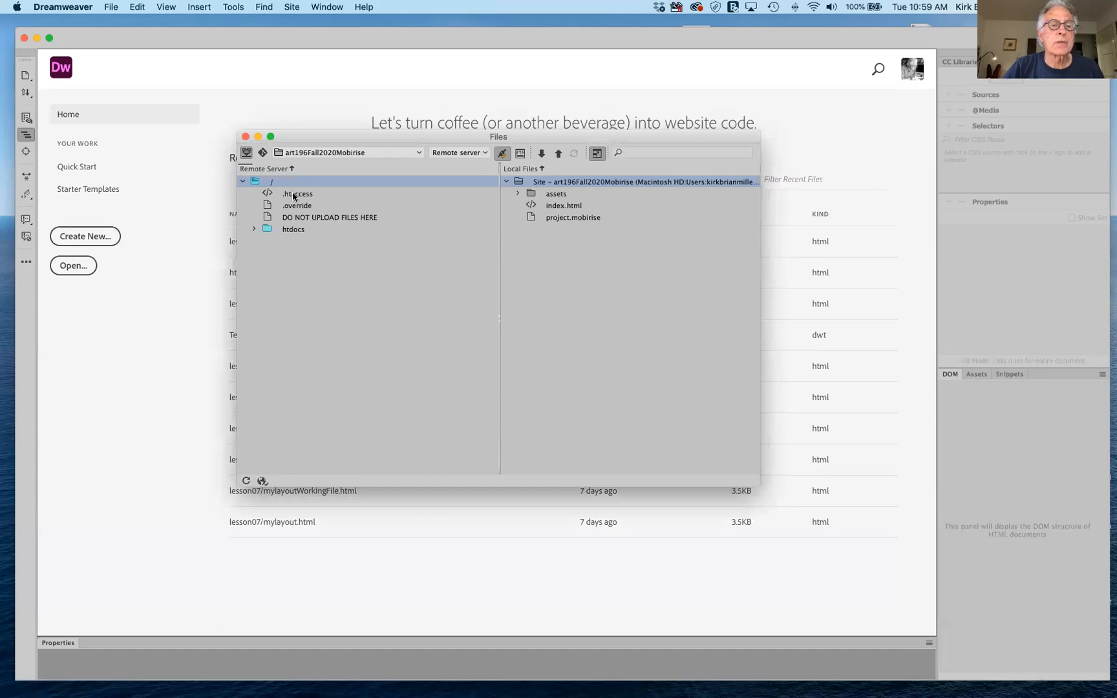
click(253, 229)
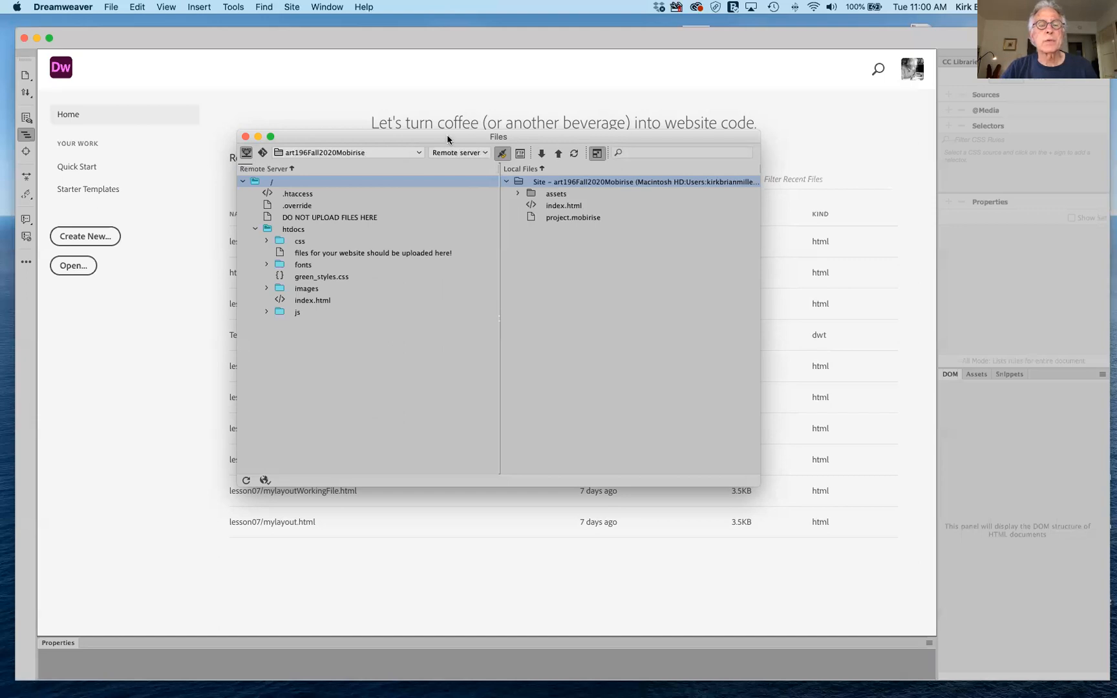
Disconnect from the remote server and dock the Files panel back to the local art196Fall2020Mobirise files.
drag(450, 134, 522, 99)
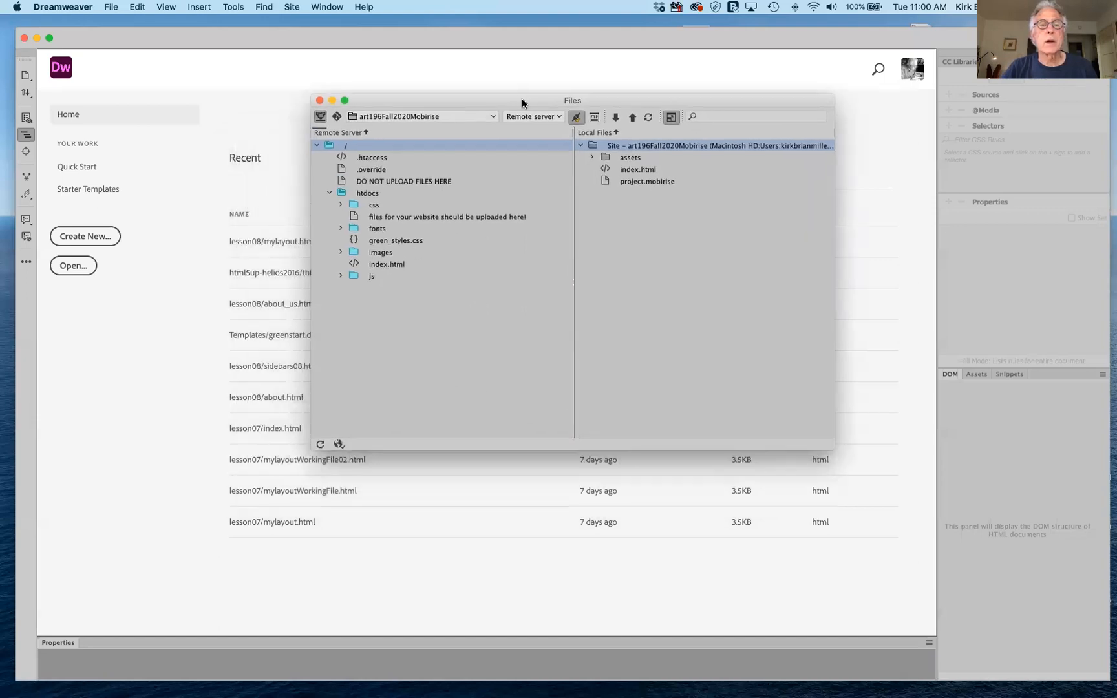
click(572, 117)
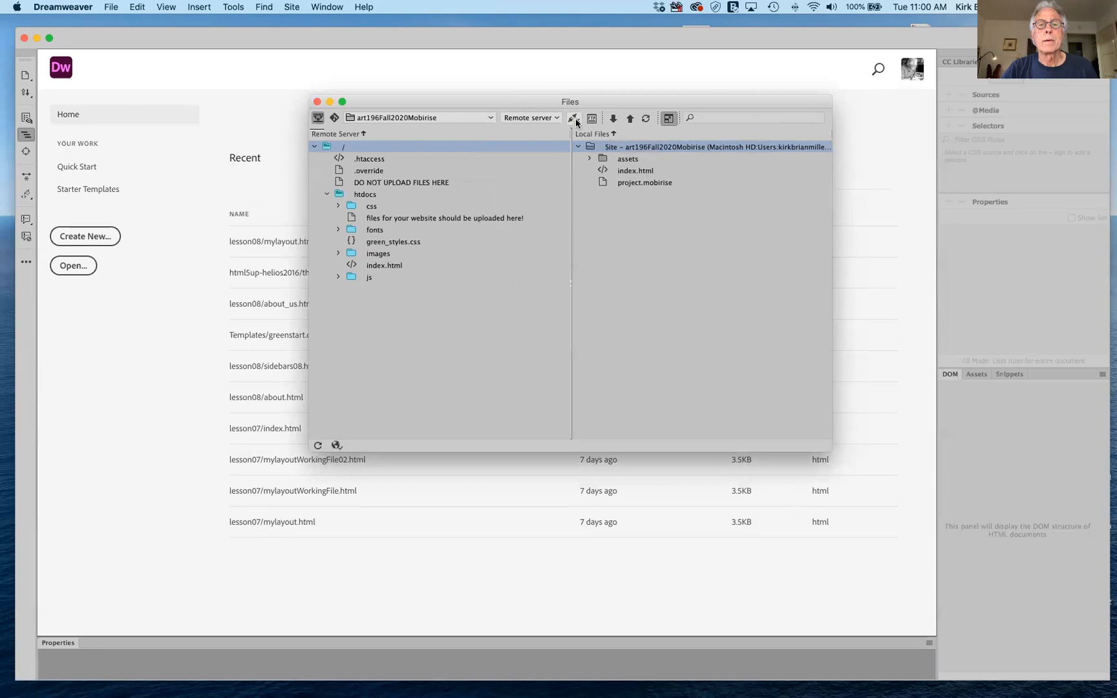
click(669, 119)
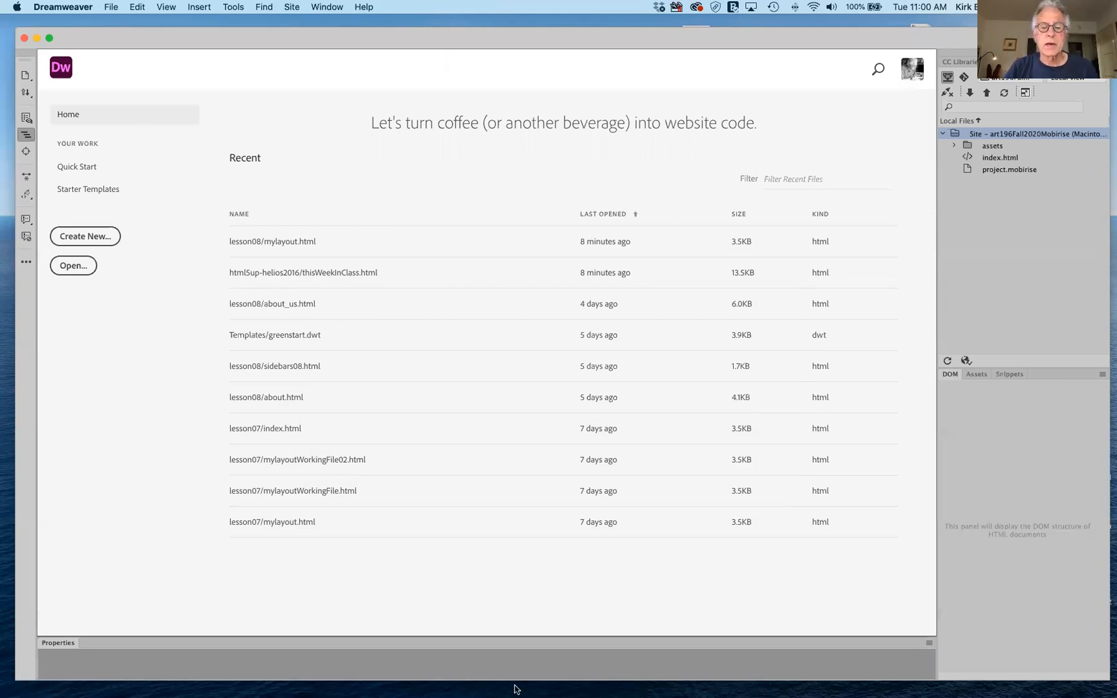
mouse_move(531, 690)
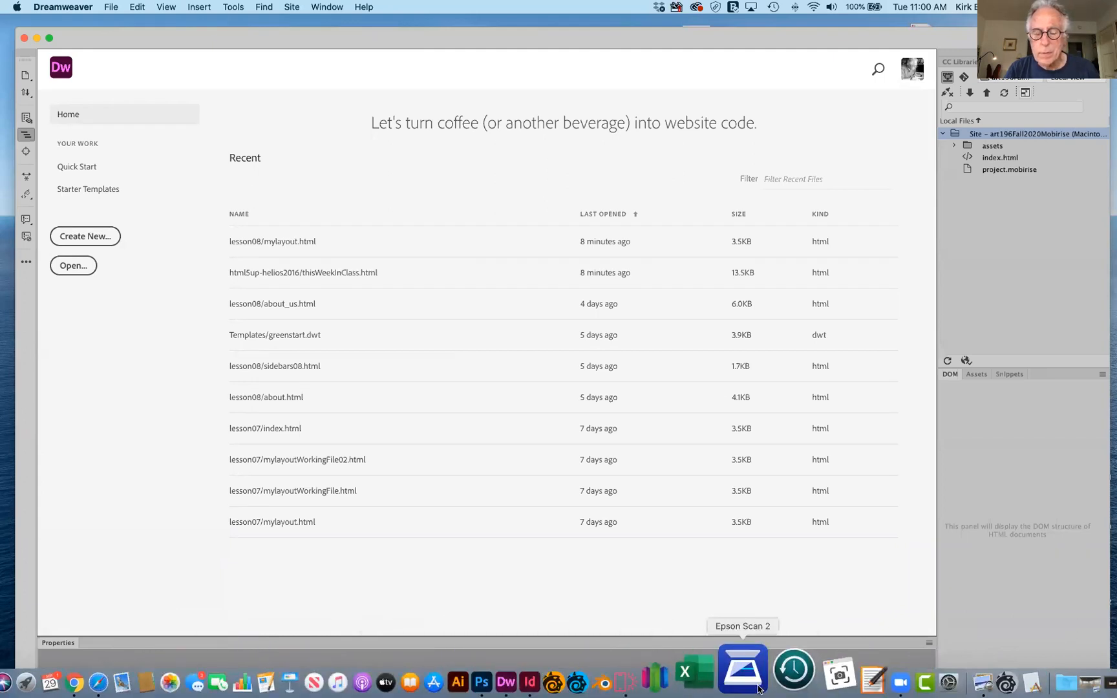
Switch back to Mobirise and scroll up to the Art 196 Home page hero section.
click(678, 684)
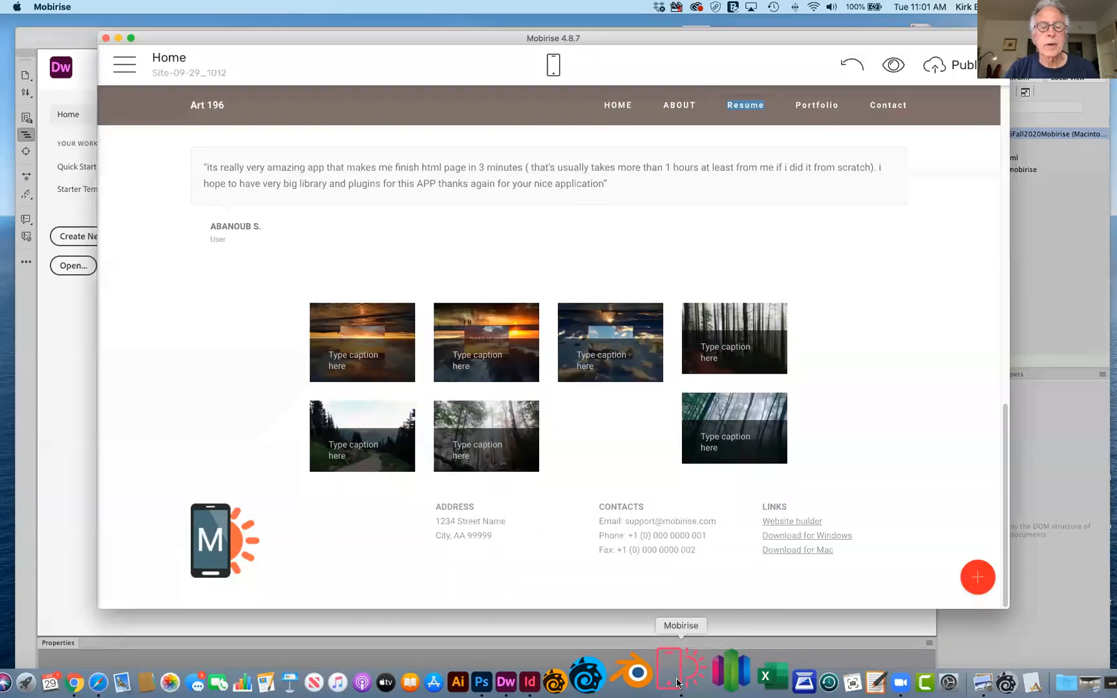
scroll(663, 336, up, 10)
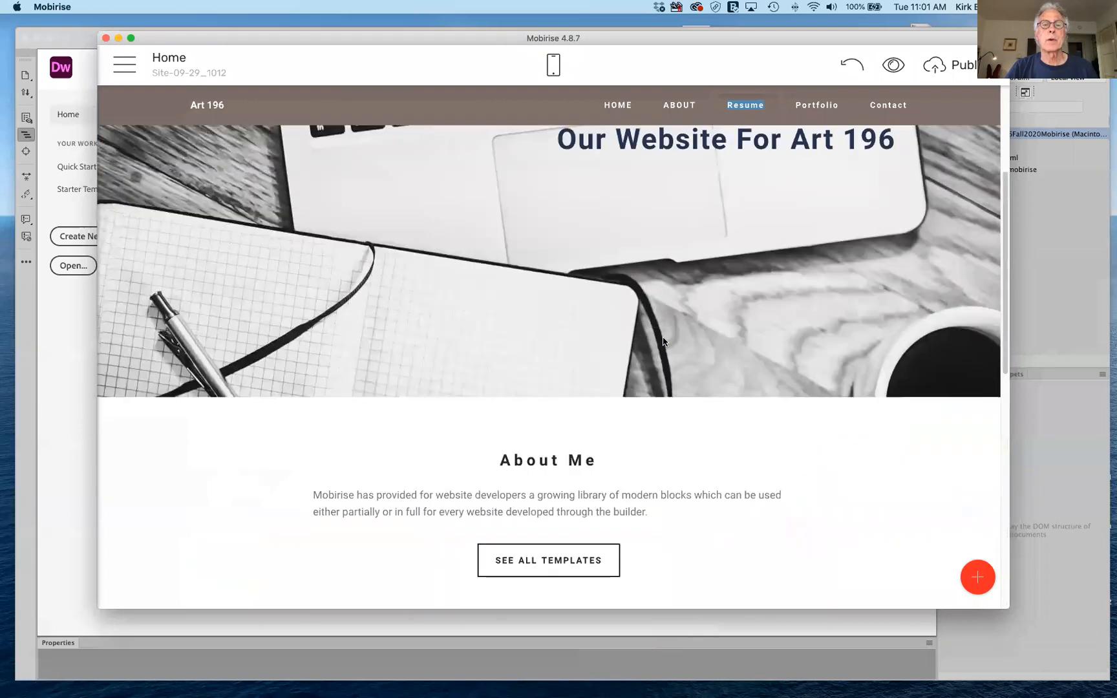
scroll(663, 341, up, 4)
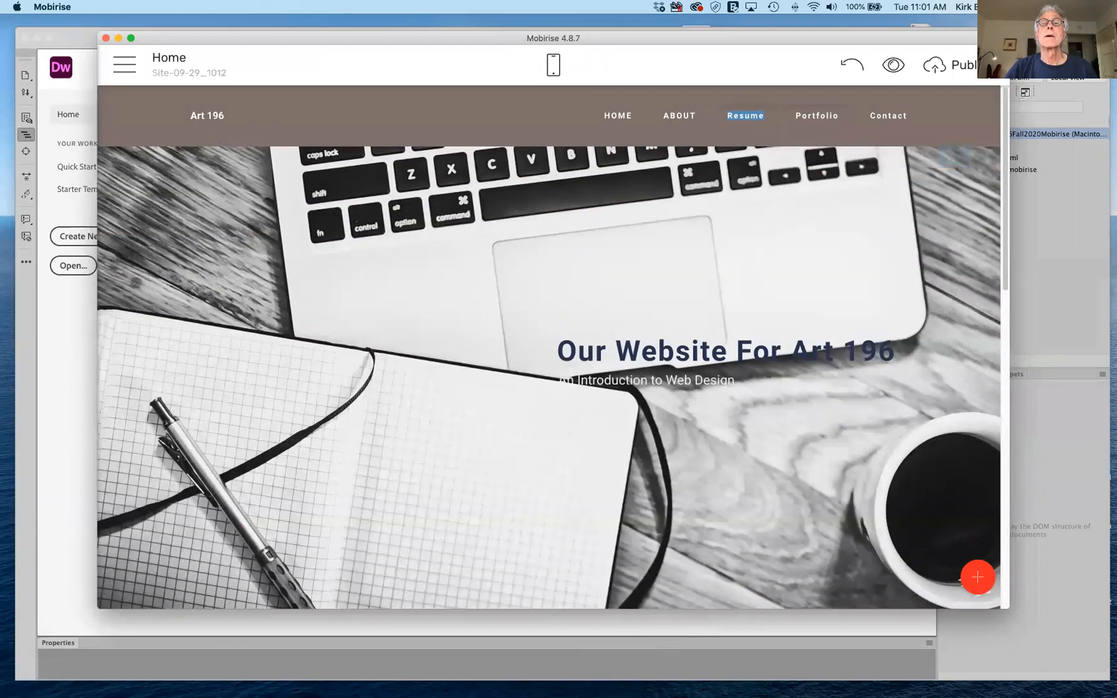
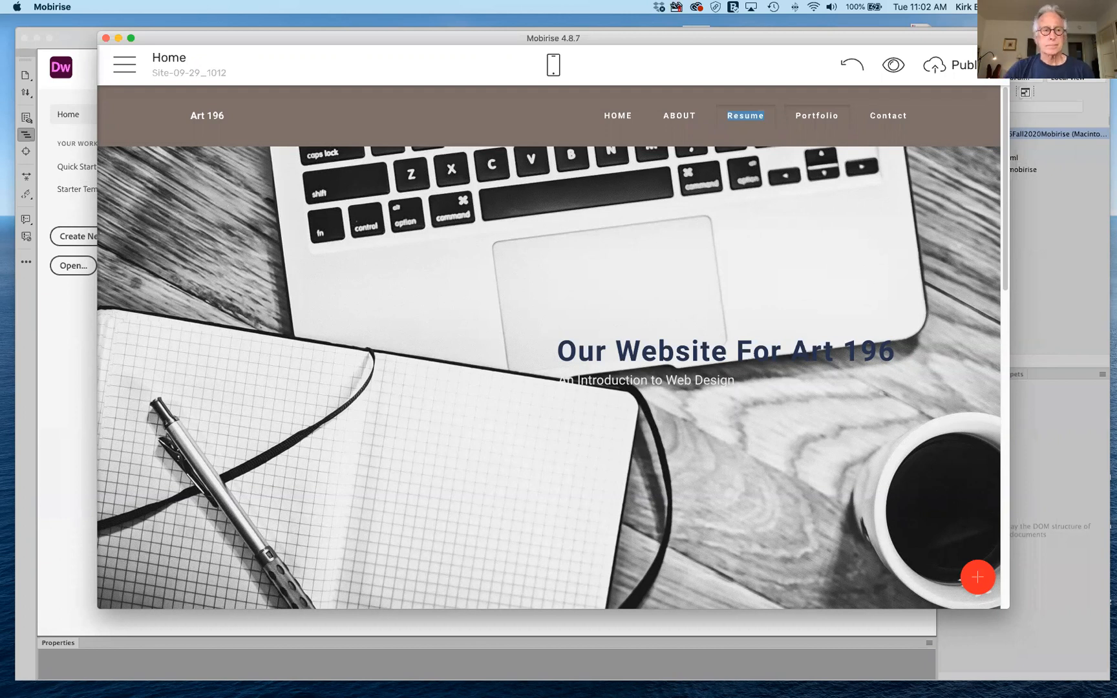
Open the Mobirise side menu from the hamburger button on the Art 196 Home page.
click(124, 65)
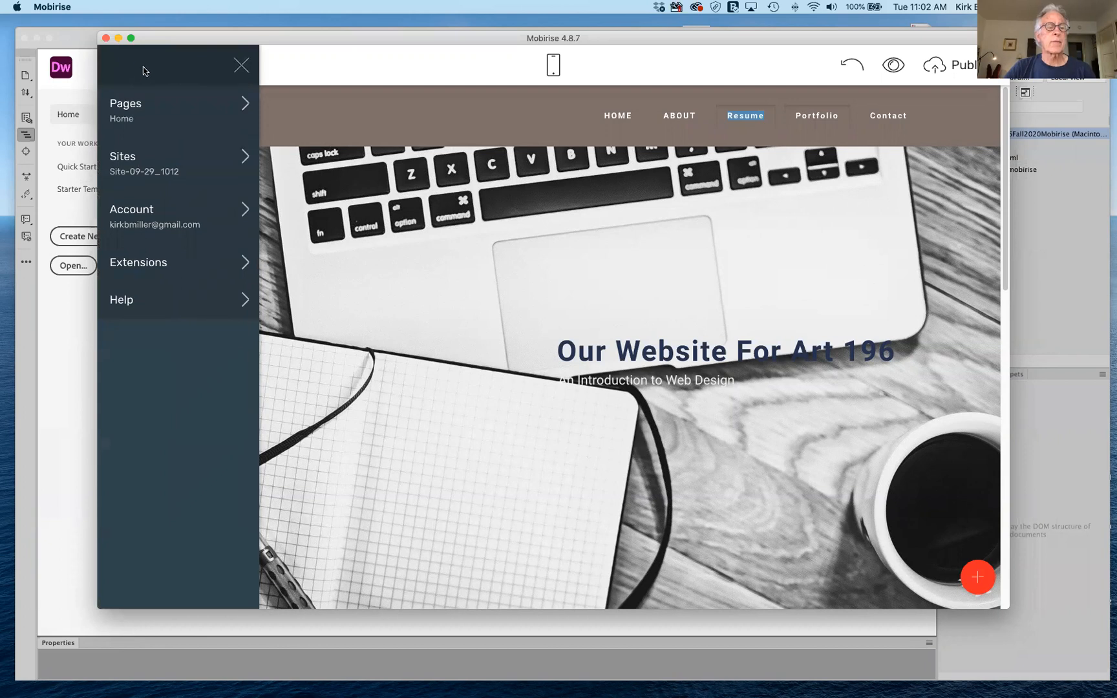
Open Extensions and browse the paid themes like TravelM4 and ResumeAMP at $49.
click(159, 263)
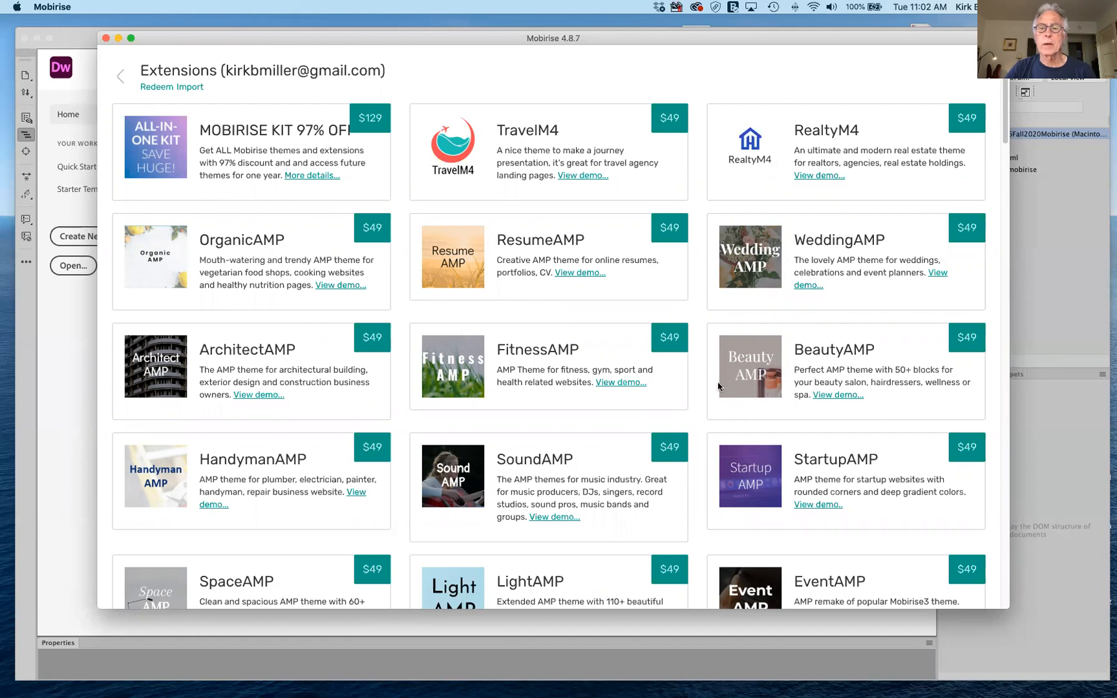
scroll(742, 381, down, 5)
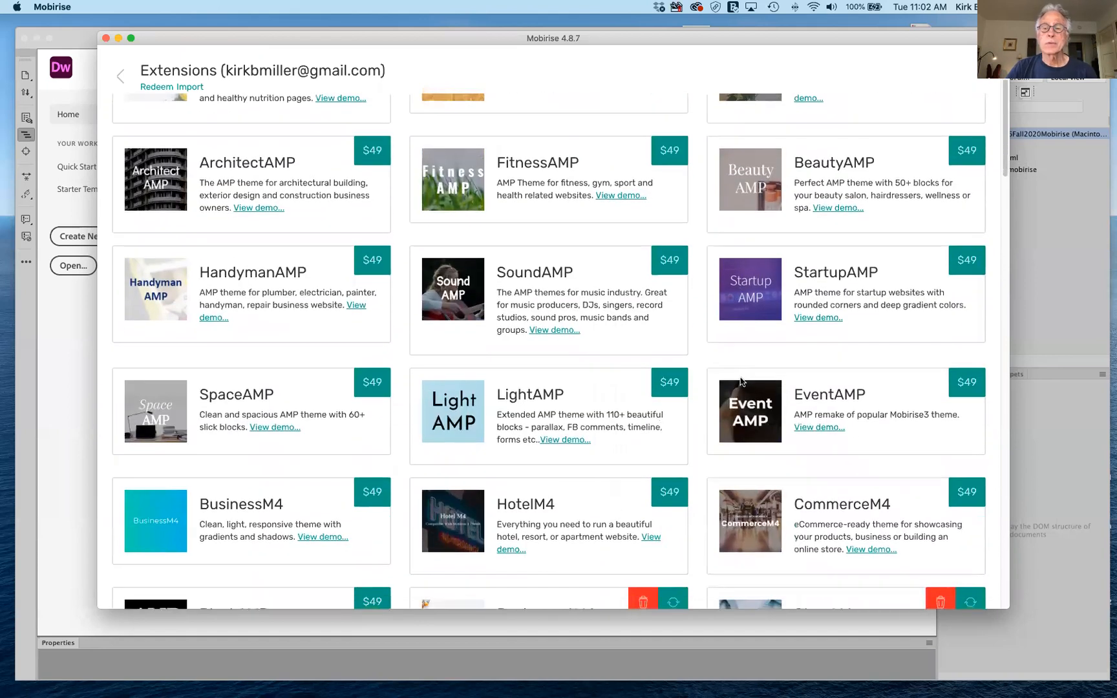
scroll(776, 343, up, 3)
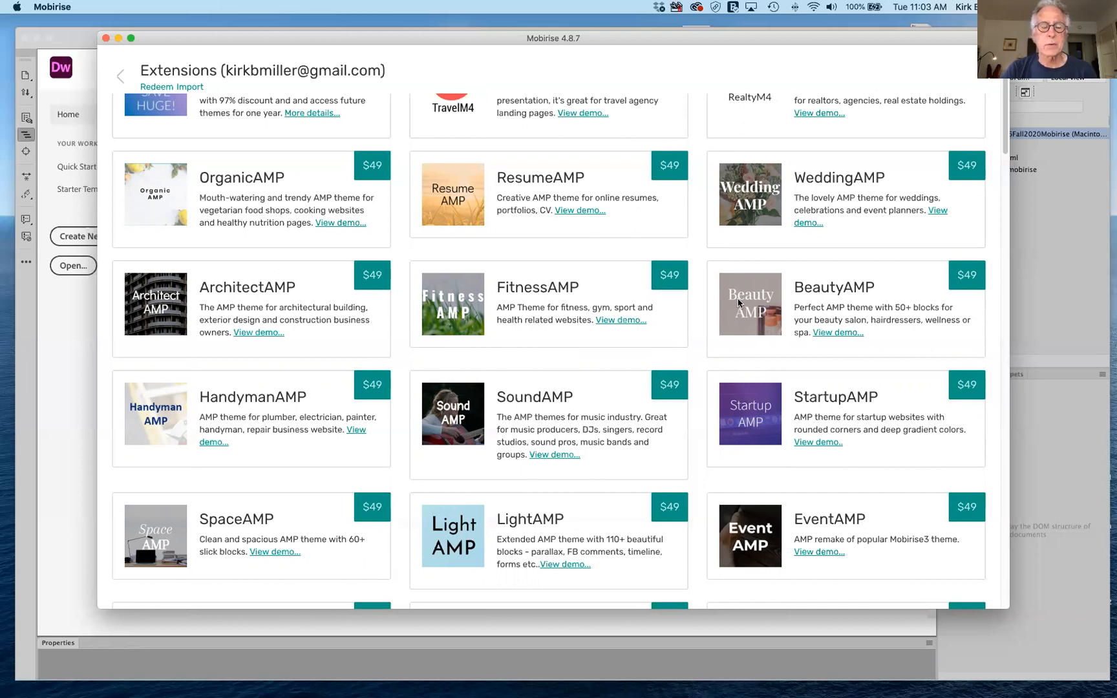
scroll(739, 302, down, 5)
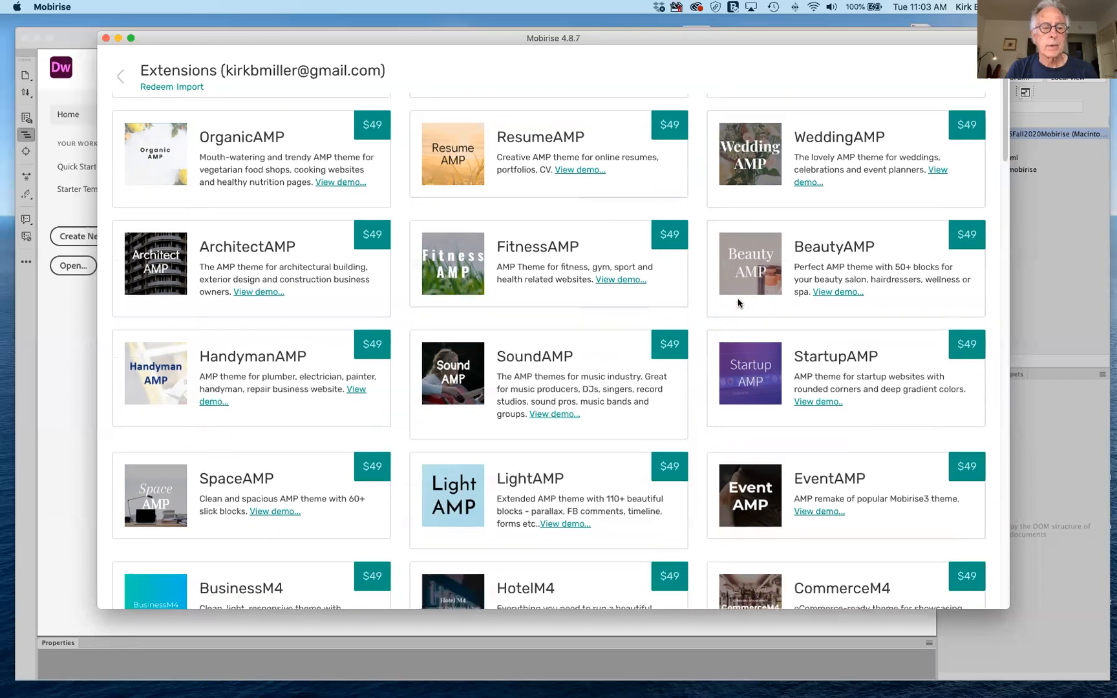
scroll(738, 302, down, 5)
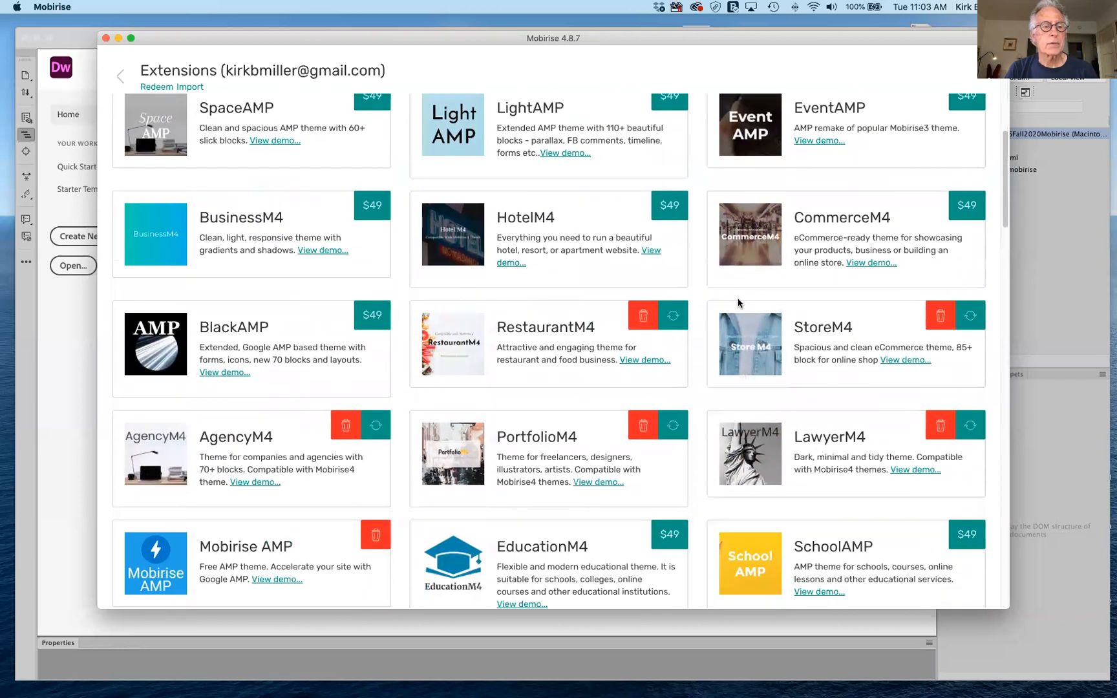
scroll(739, 308, down, 1)
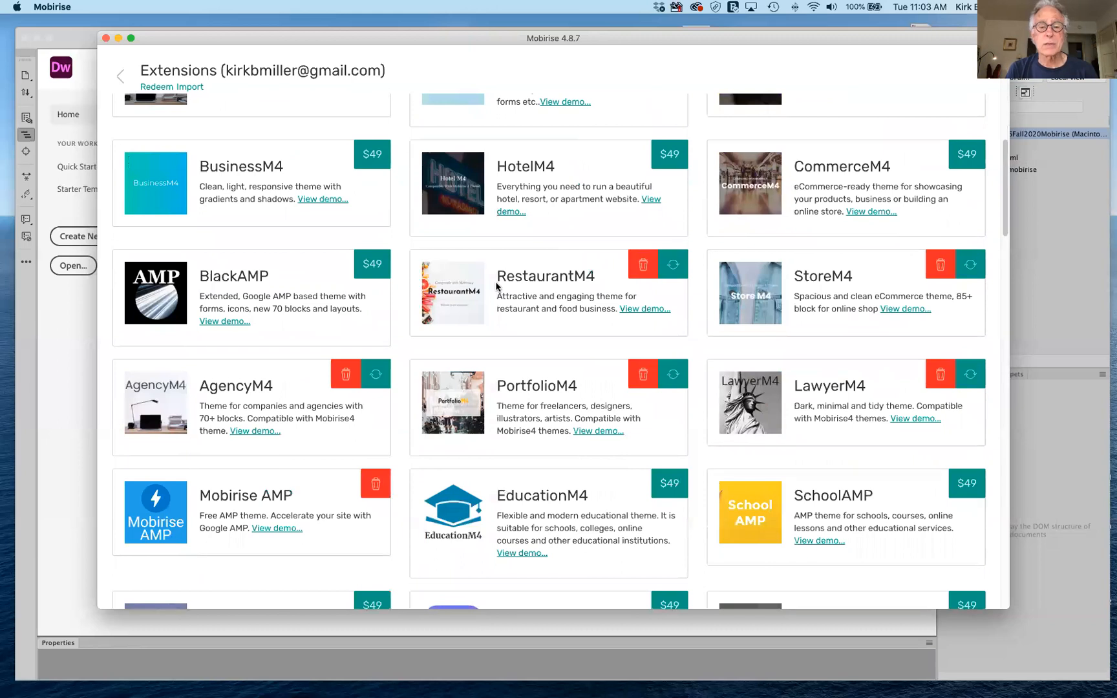
scroll(497, 286, down, 1)
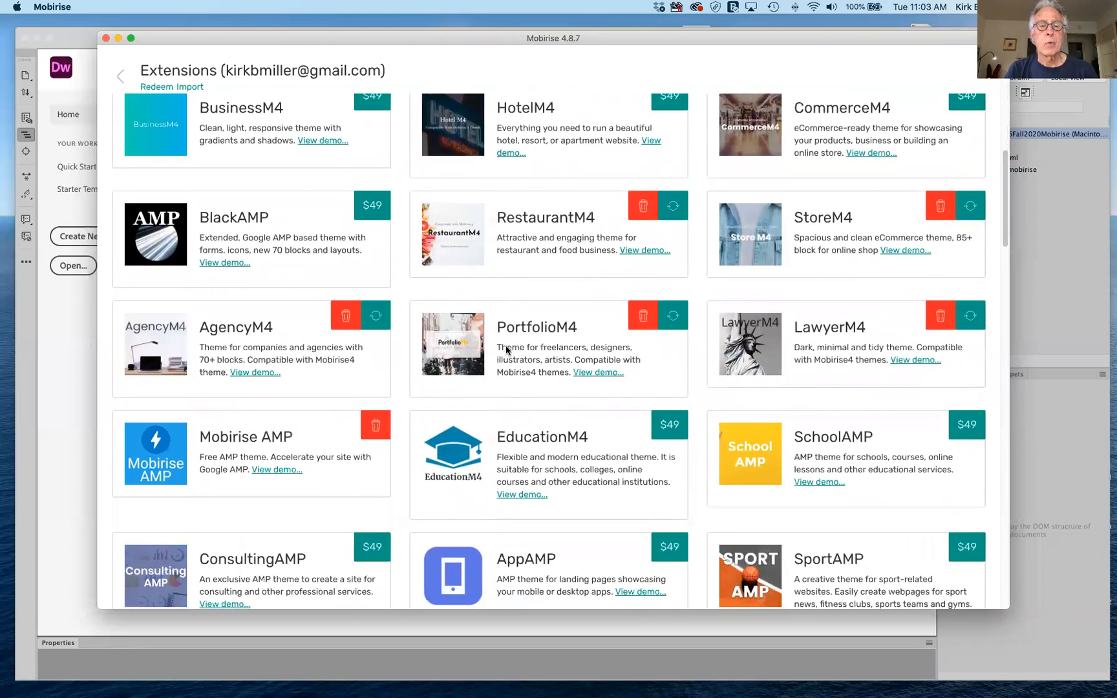
scroll(506, 350, down, 2)
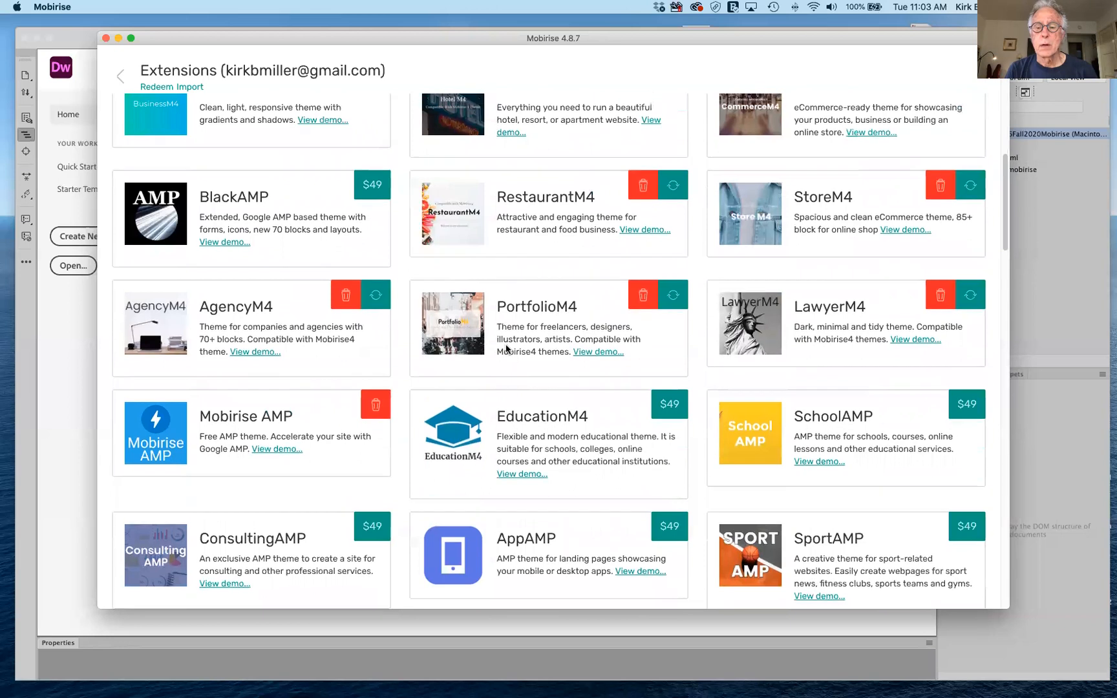
scroll(506, 351, down, 5)
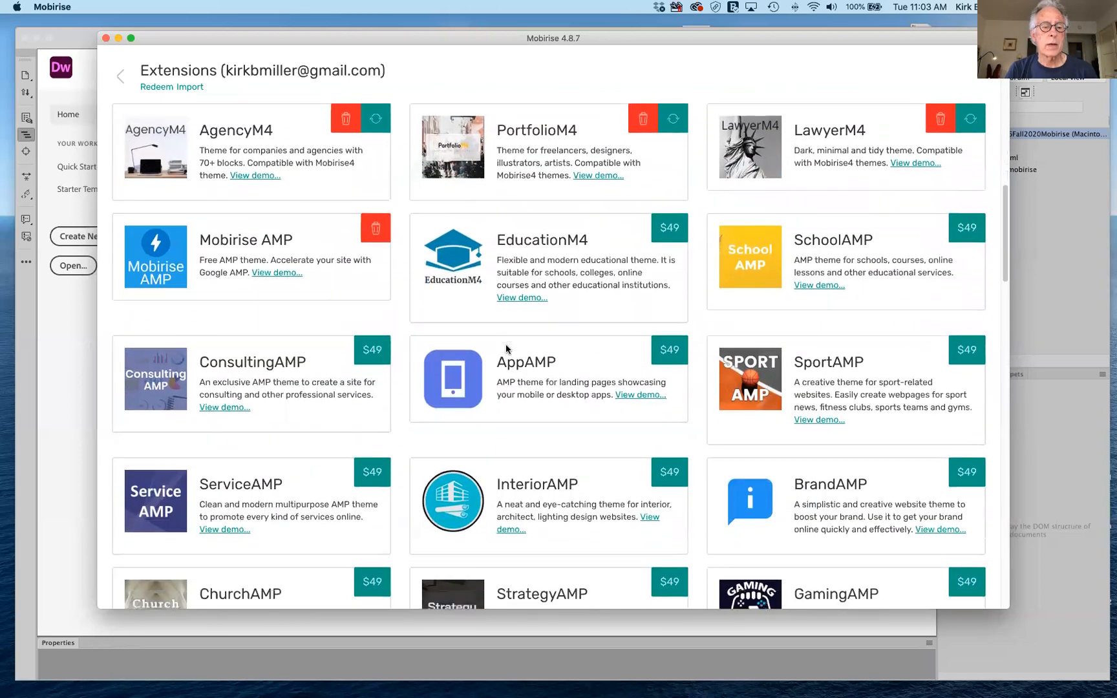
scroll(507, 350, down, 4)
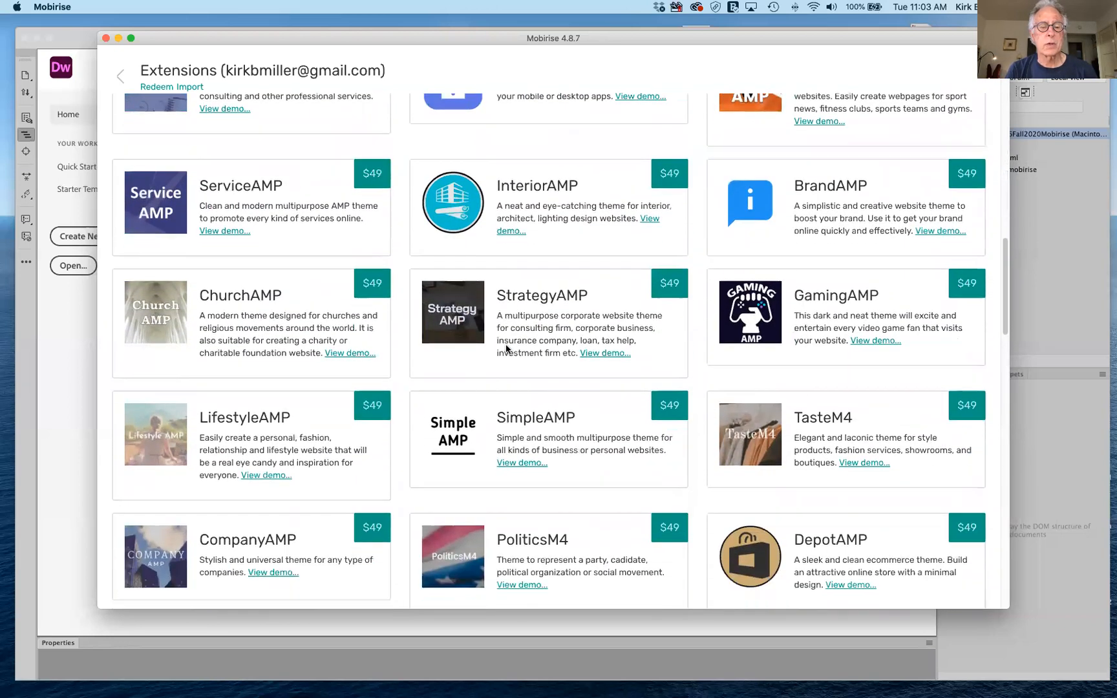
scroll(506, 345, down, 1)
scroll(505, 344, down, 2)
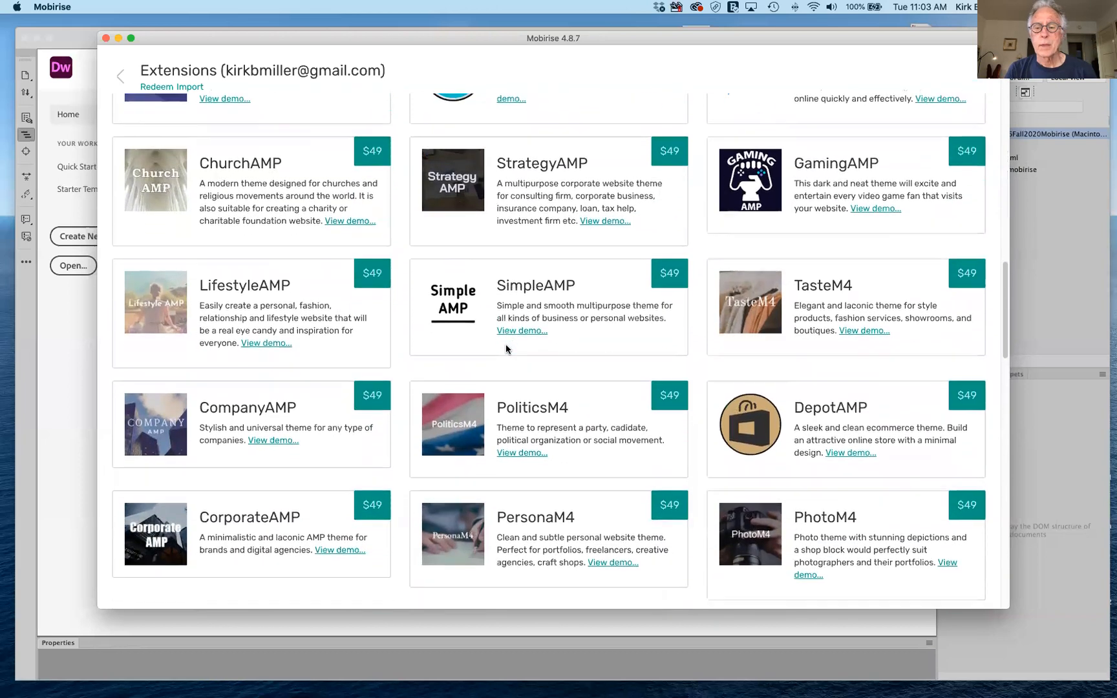
scroll(506, 347, down, 4)
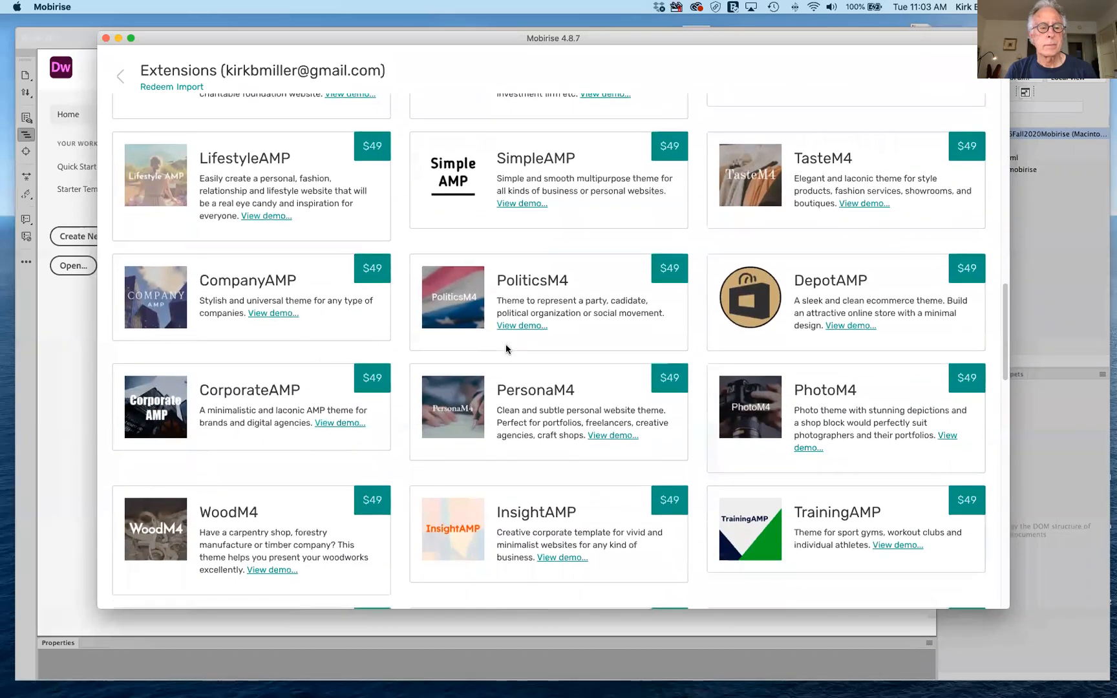
scroll(506, 350, down, 4)
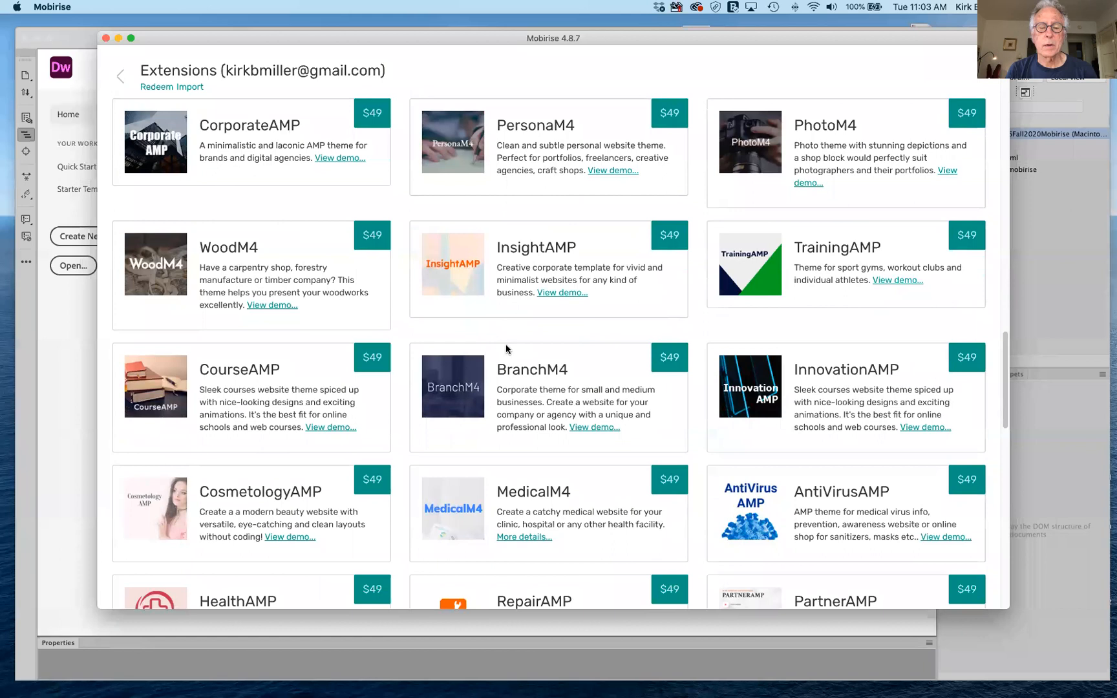
scroll(506, 349, down, 4)
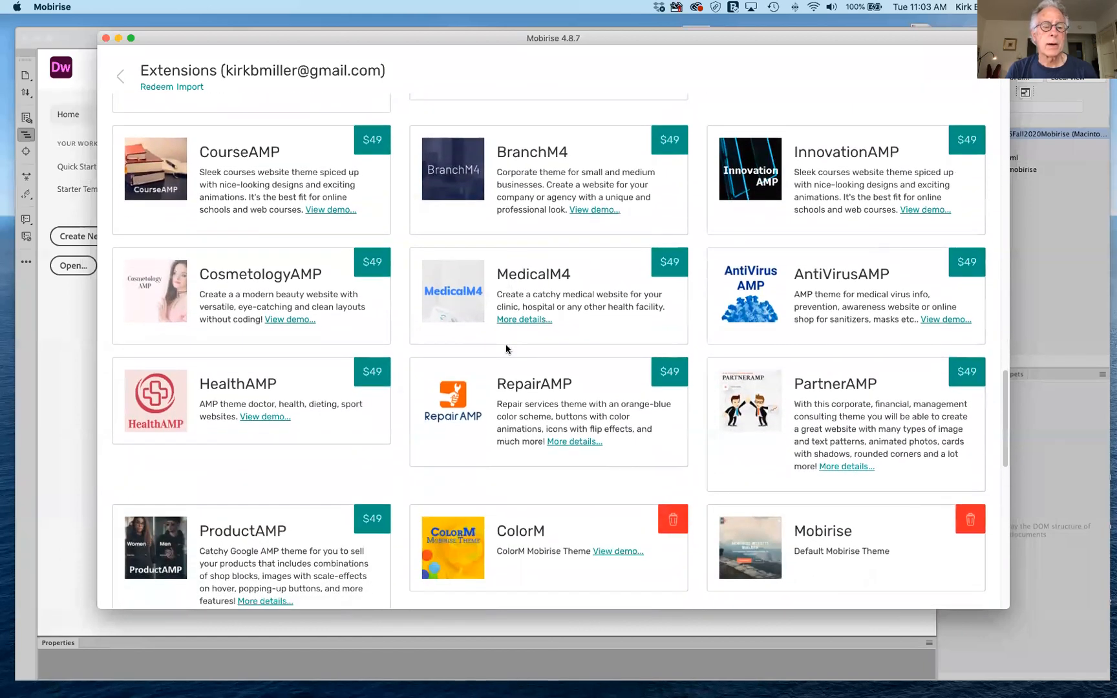
scroll(506, 349, down, 1)
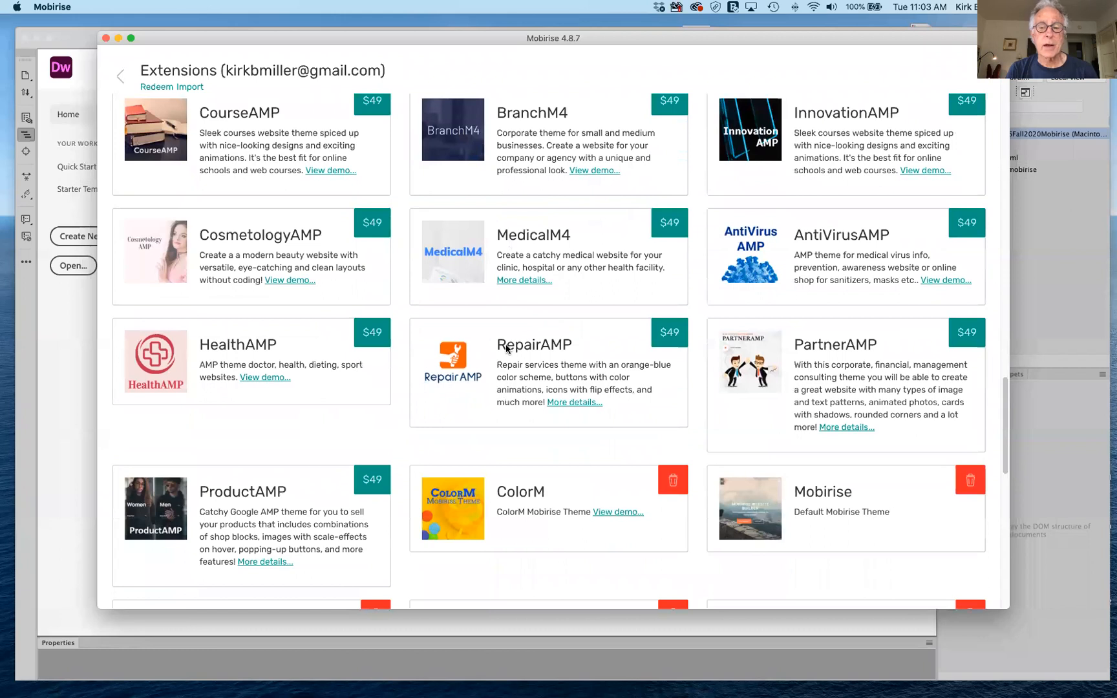
scroll(507, 349, down, 4)
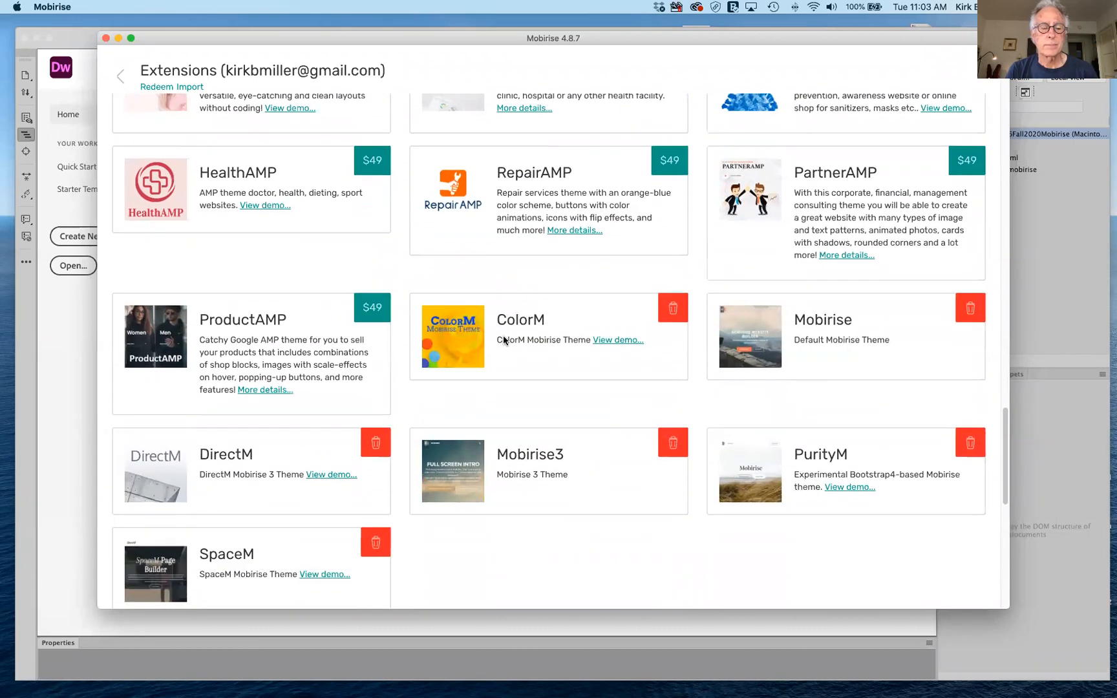
scroll(504, 341, up, 1)
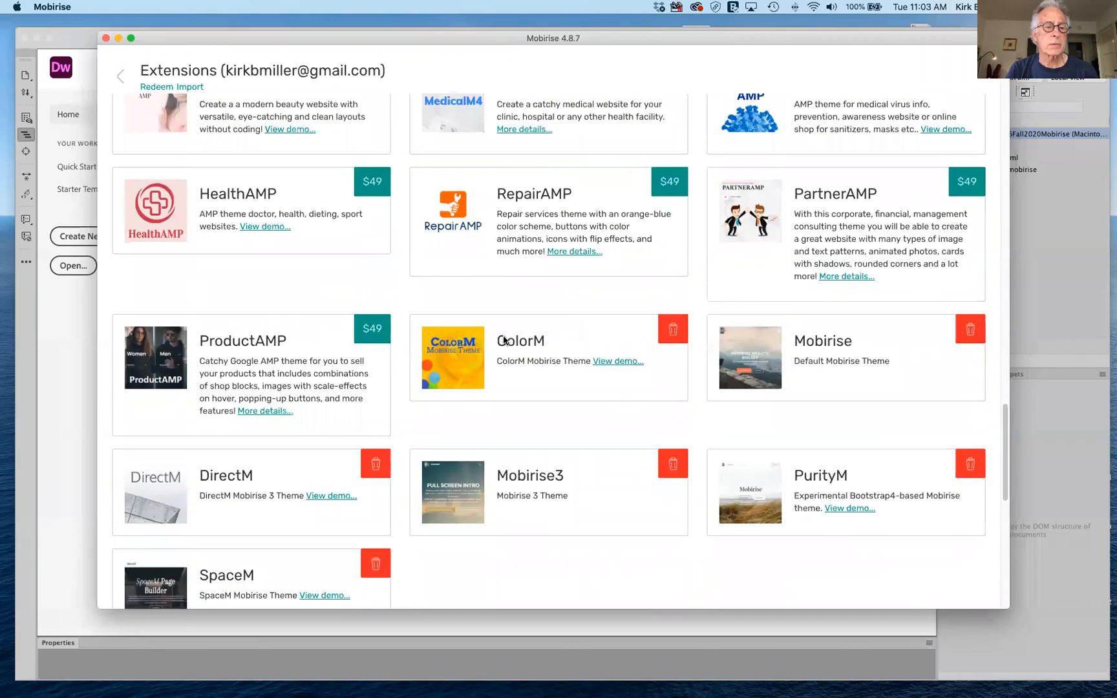
scroll(503, 341, up, 4)
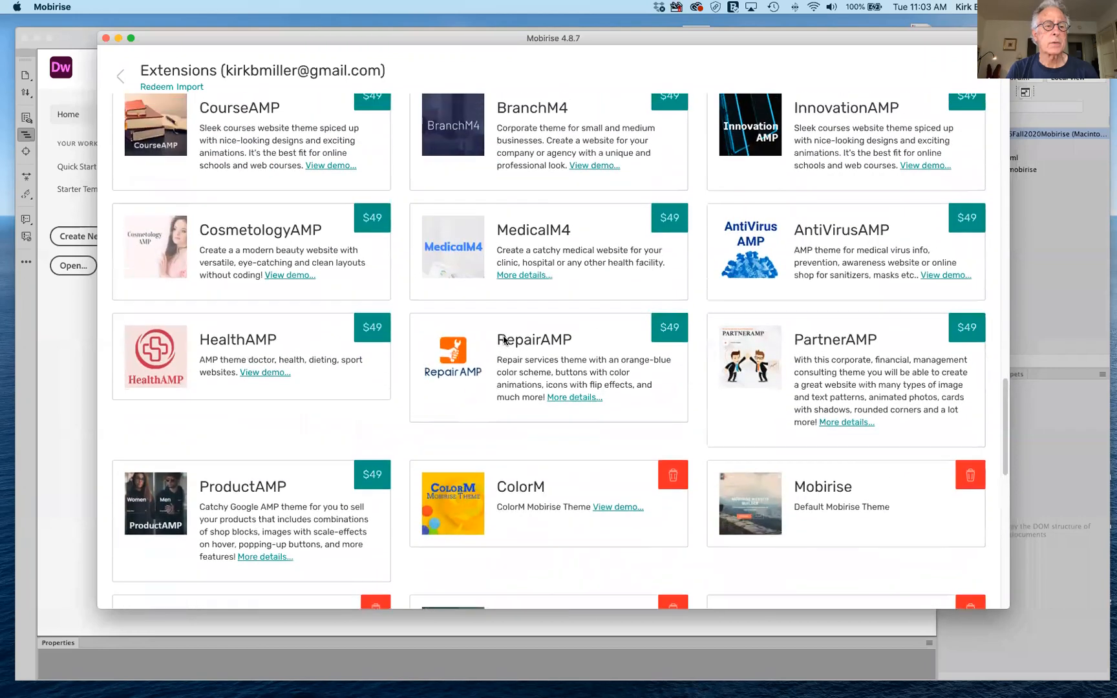
scroll(504, 340, up, 20)
scroll(504, 341, up, 8)
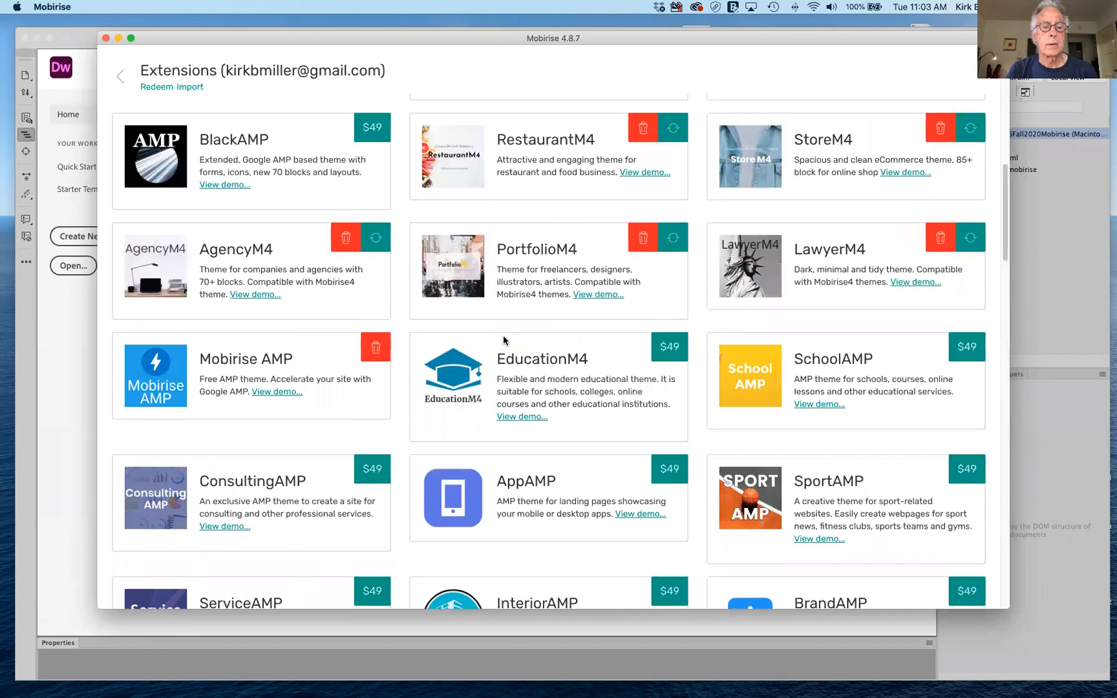
scroll(503, 336, up, 1)
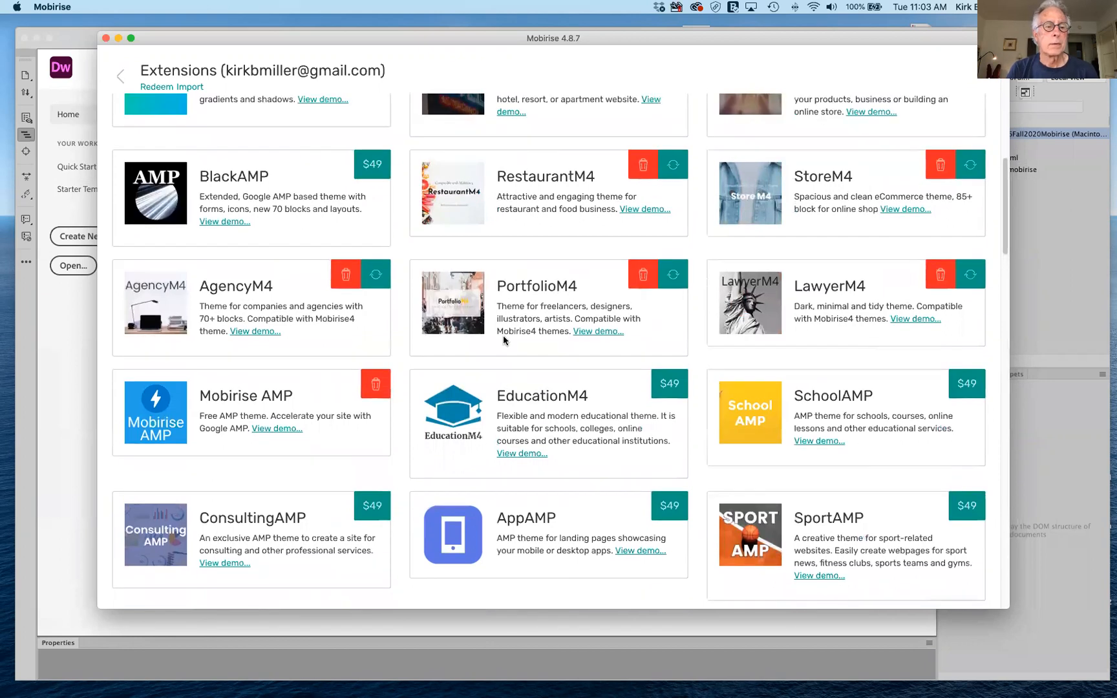
scroll(503, 339, up, 9)
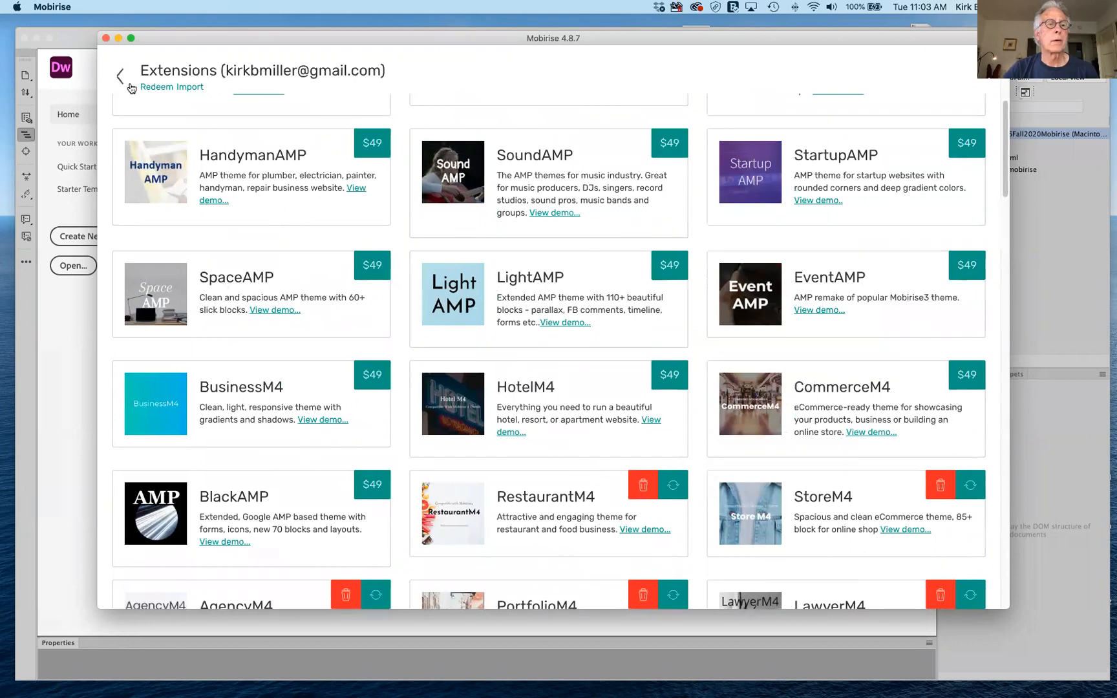
Leave the Extensions catalog and return to the site editor with the side menu showing.
click(121, 78)
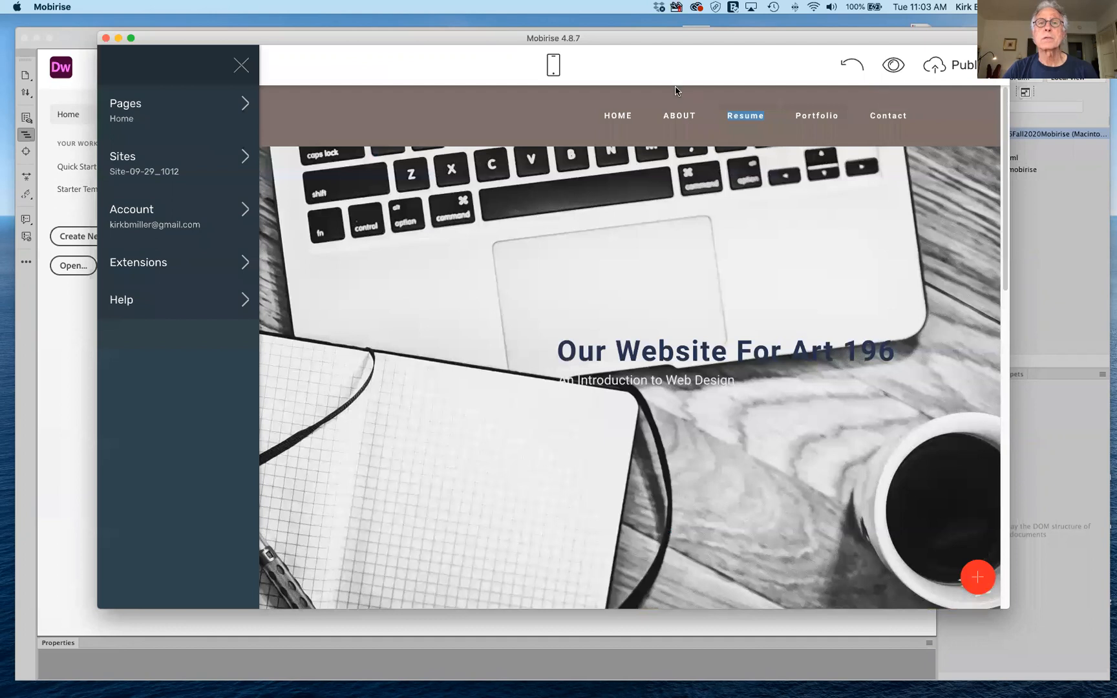
mouse_move(676, 88)
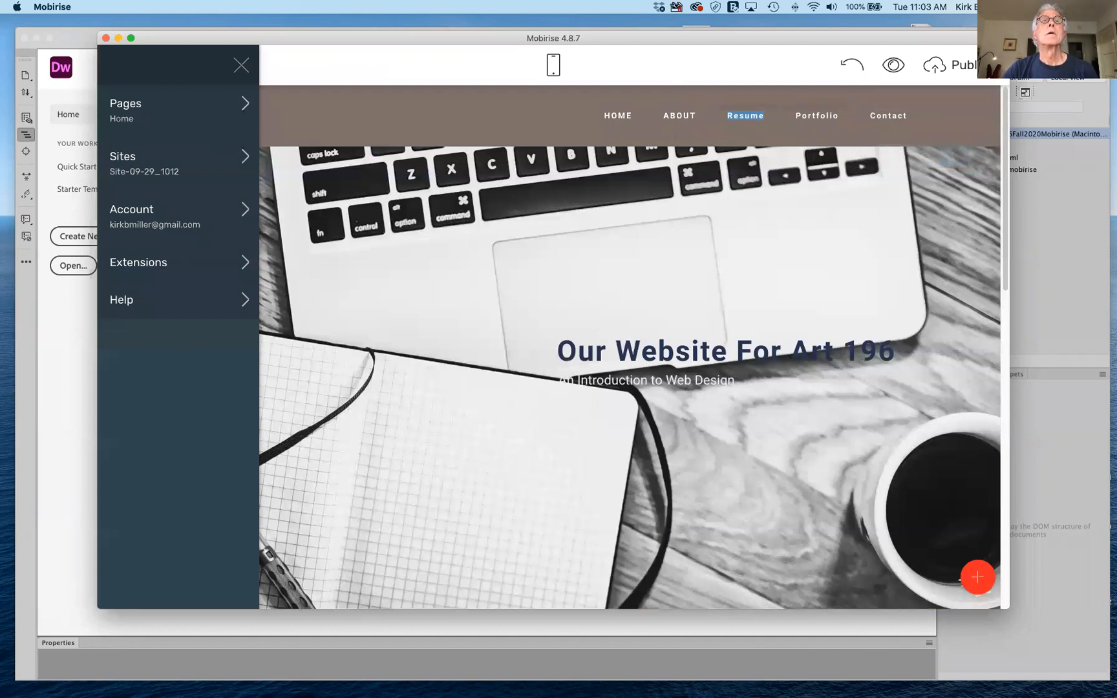